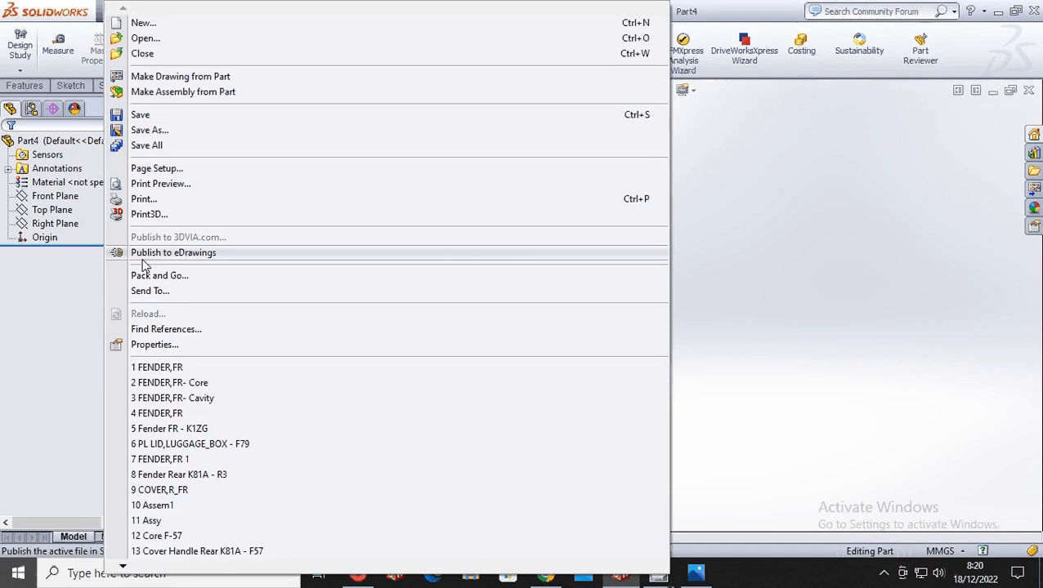
# Step: Open the Parasolid file Jobs 4.x_t from the JOB4 folder inside Job 3 on Local Disk (E:)
pyautogui.click(139, 43)
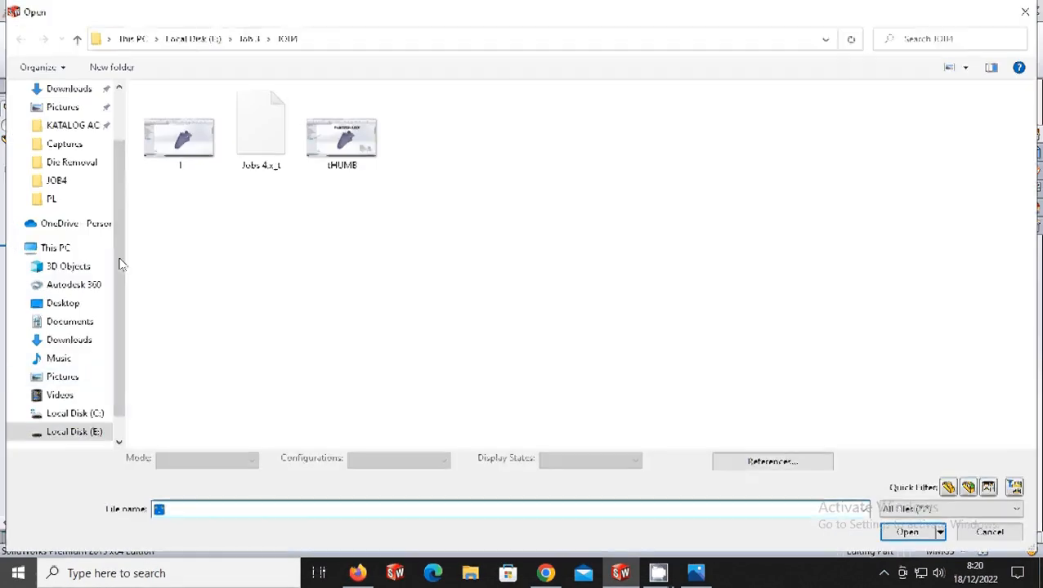
pyautogui.click(78, 431)
pyautogui.click(169, 161)
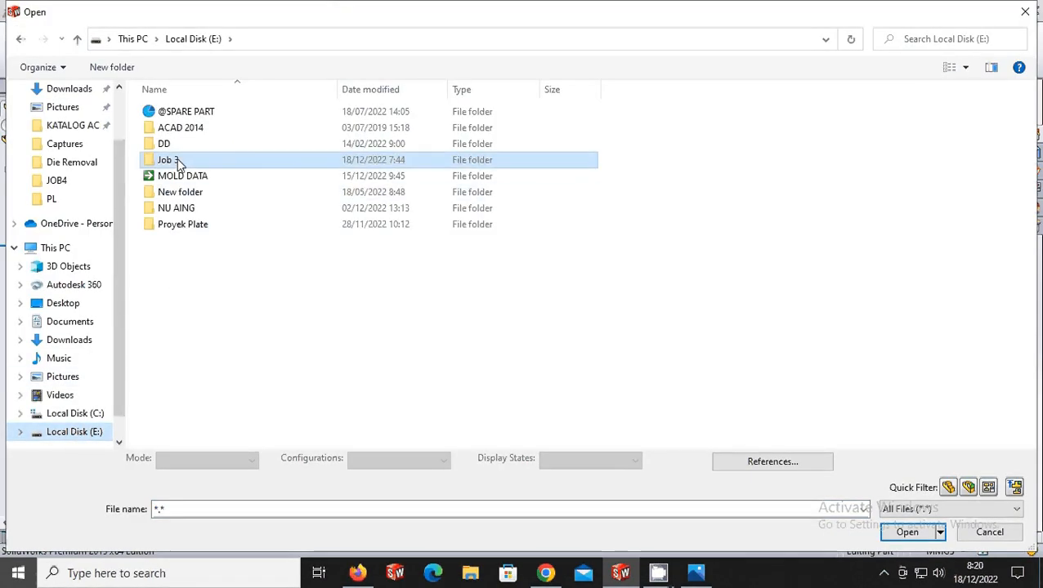
pyautogui.doubleClick(170, 161)
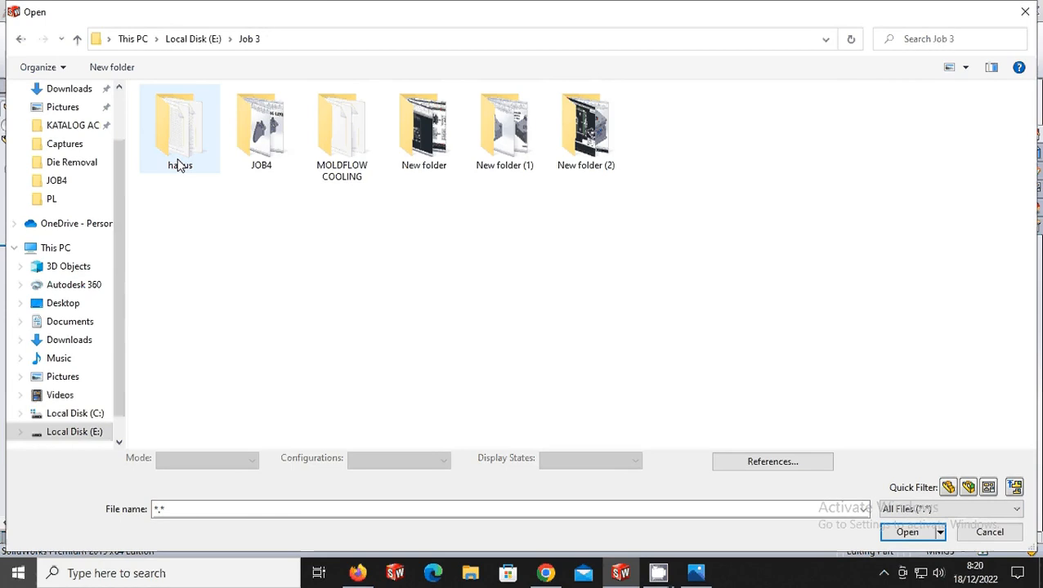
pyautogui.doubleClick(252, 143)
pyautogui.click(252, 139)
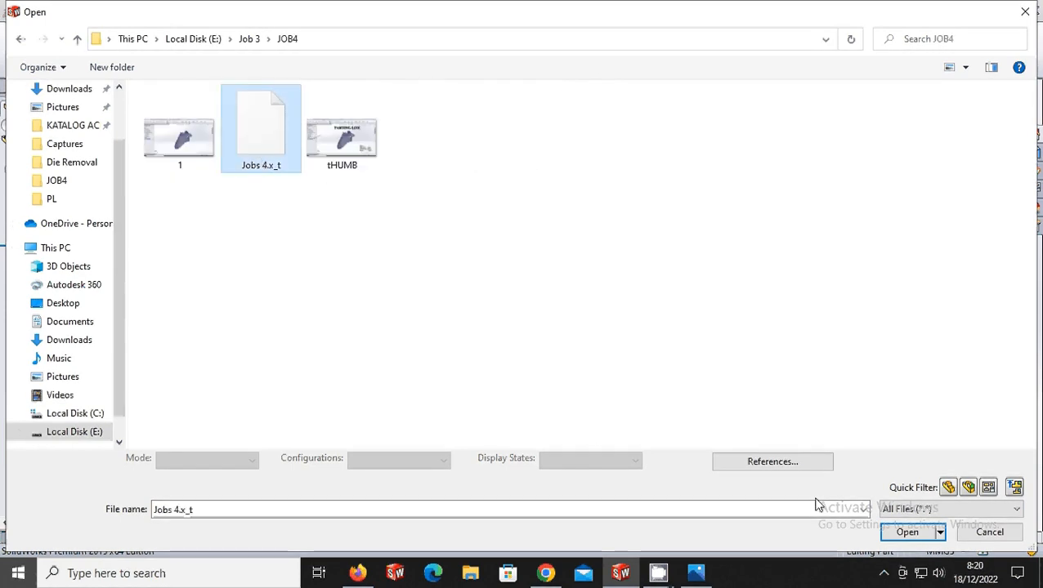
pyautogui.click(897, 536)
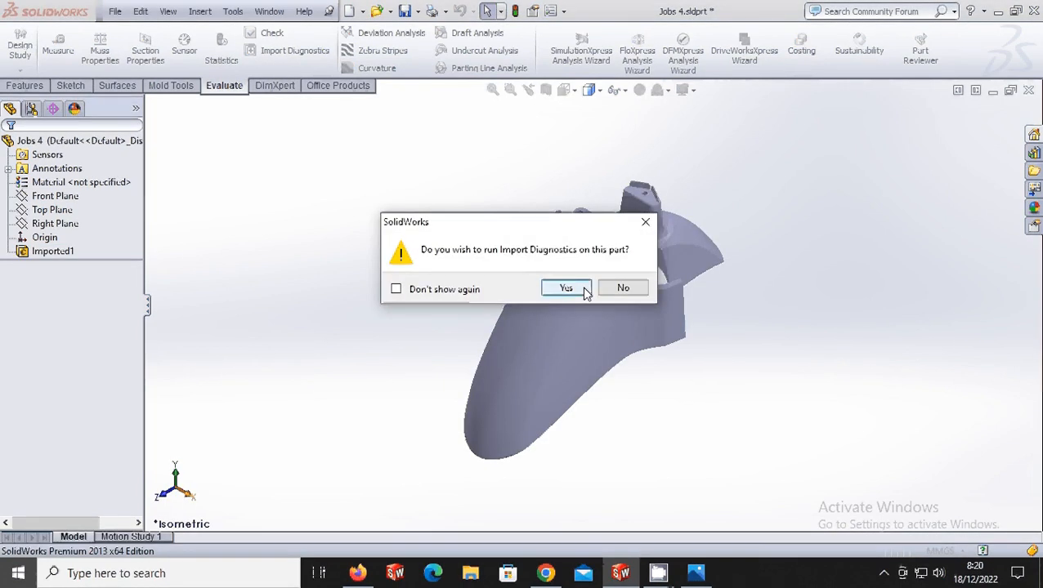
# Step: Run Import Diagnostics on the imported fender, dock its settings pane and review the faulty faces
pyautogui.click(584, 291)
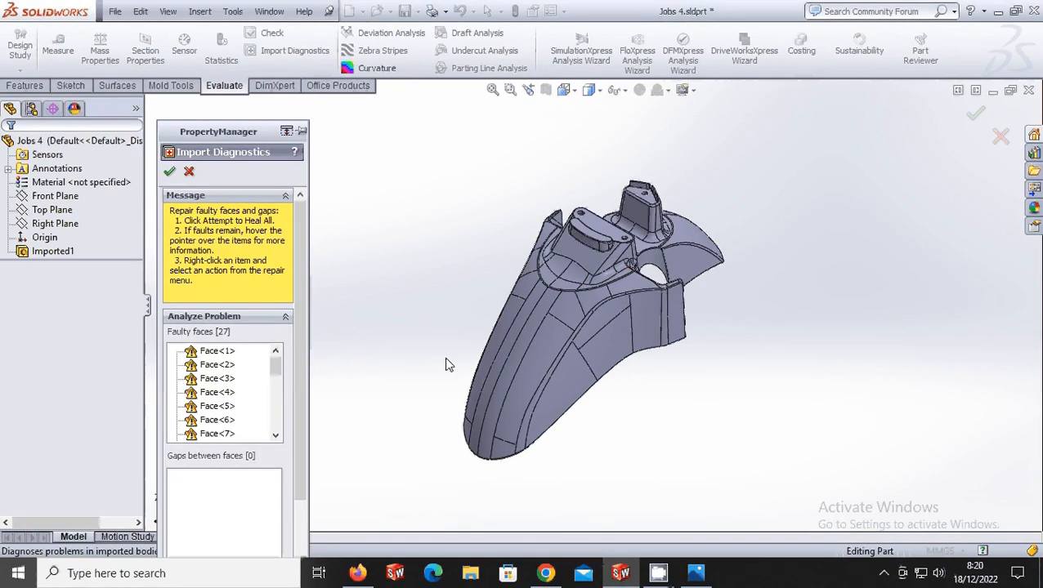
pyautogui.doubleClick(256, 131)
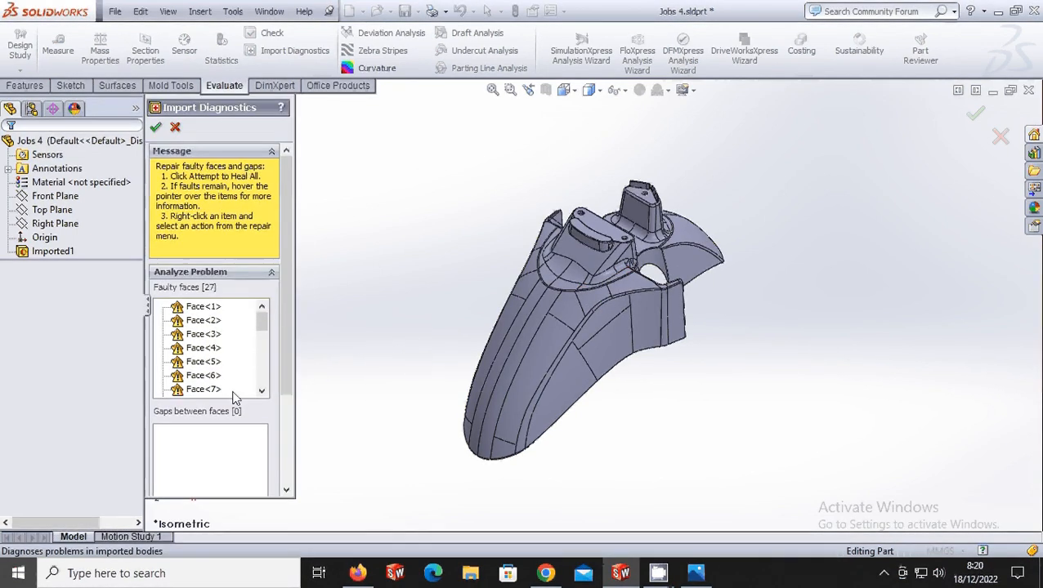
pyautogui.moveTo(261, 322)
pyautogui.mouseDown()
pyautogui.moveTo(263, 395)
pyautogui.moveTo(260, 326)
pyautogui.mouseUp()
pyautogui.moveTo(283, 297)
pyautogui.mouseDown()
pyautogui.moveTo(294, 369)
pyautogui.moveTo(281, 399)
pyautogui.moveTo(287, 241)
pyautogui.mouseUp()
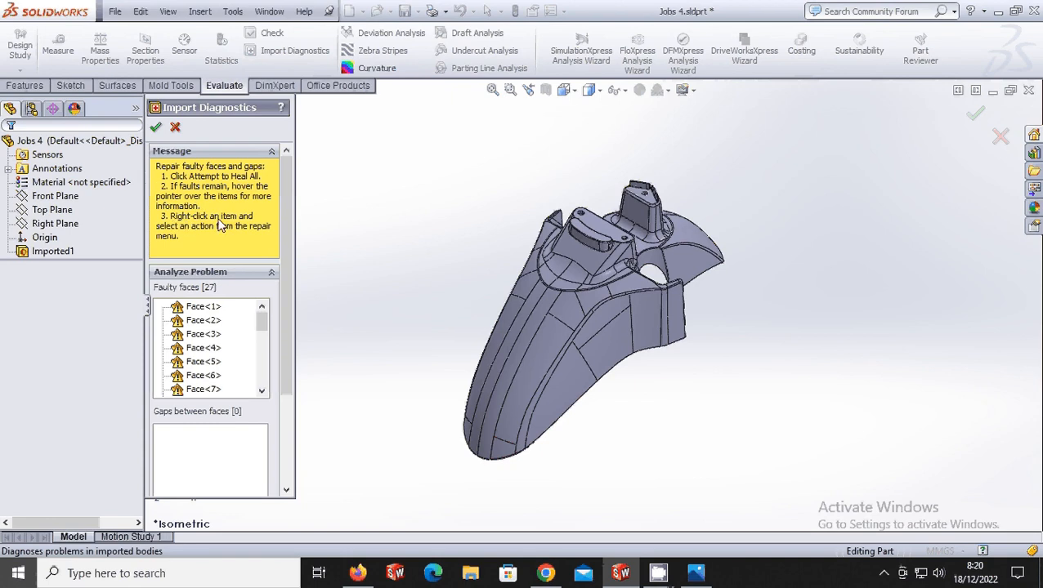
# Step: Repair faulty faces individually with Repair Face: Face<1>, Face<2>, and the first face of the refreshed list
pyautogui.rightClick(207, 308)
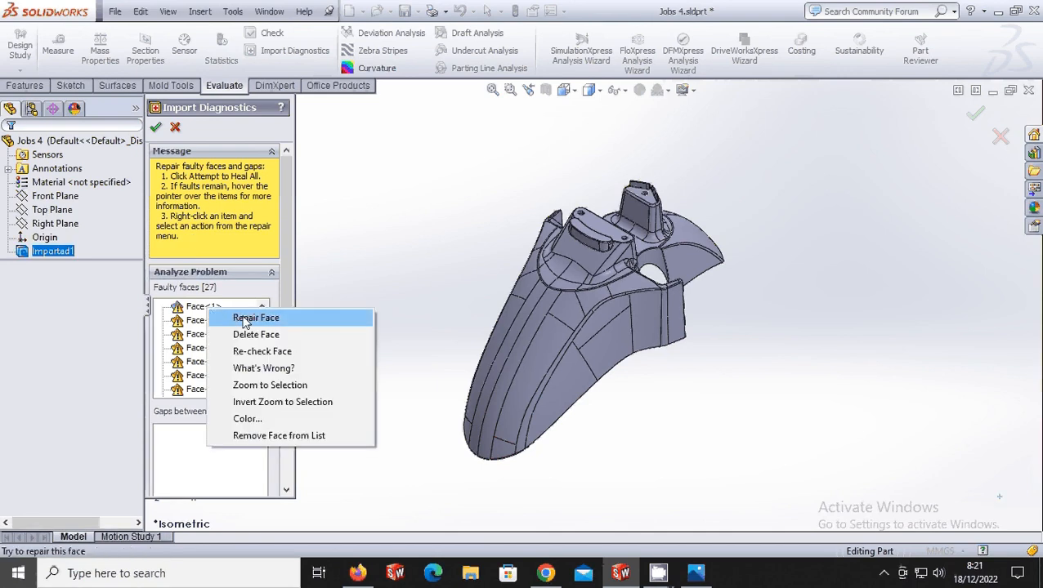
pyautogui.click(246, 319)
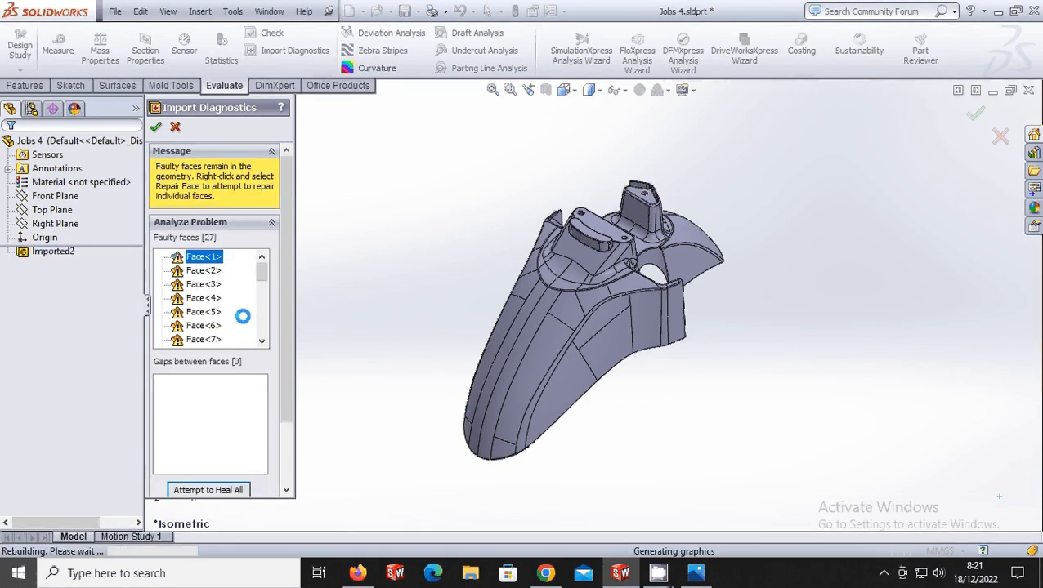
pyautogui.click(209, 275)
pyautogui.rightClick(210, 279)
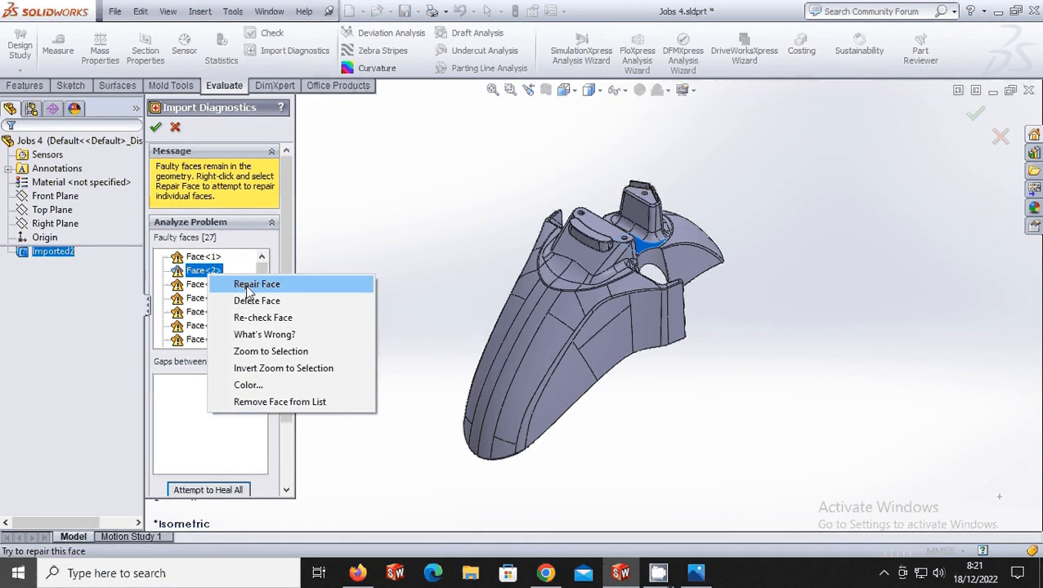
pyautogui.click(247, 285)
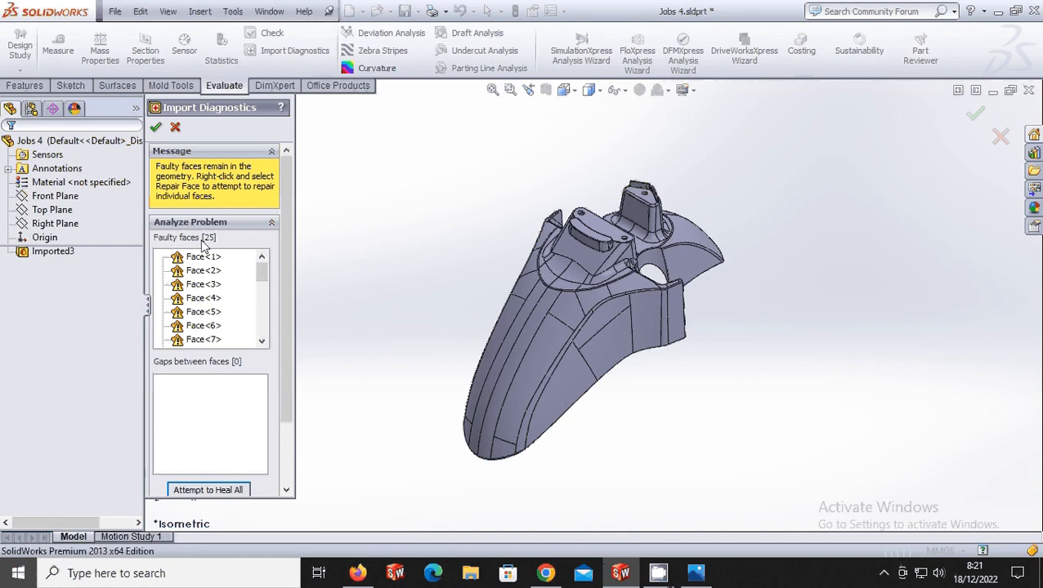
pyautogui.rightClick(217, 259)
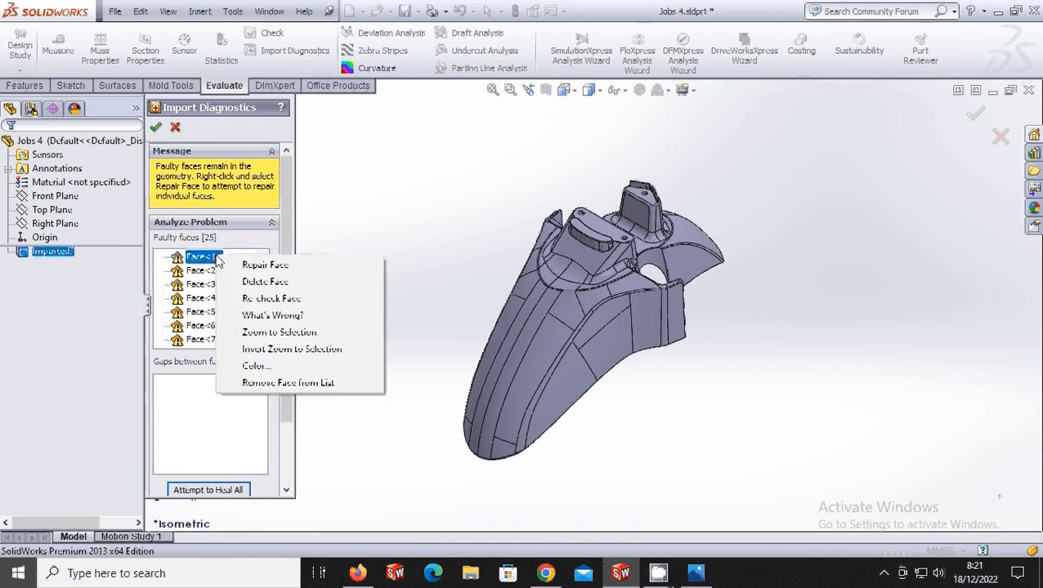
pyautogui.click(274, 264)
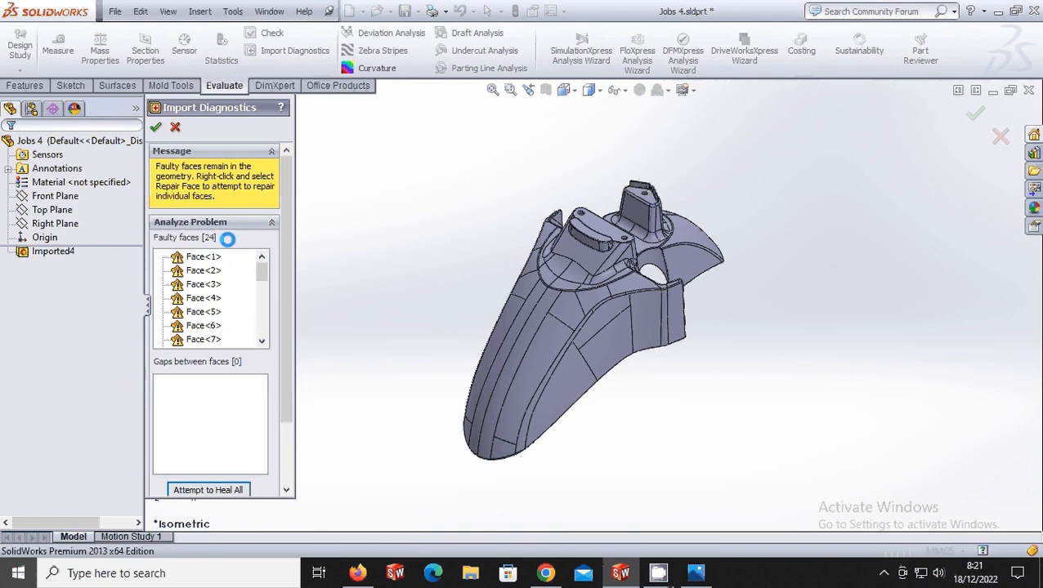
# Step: Attempt to heal all remaining faulty faces, repeating the healing once, and check the face list
pyautogui.scroll(-3, 287, 210)
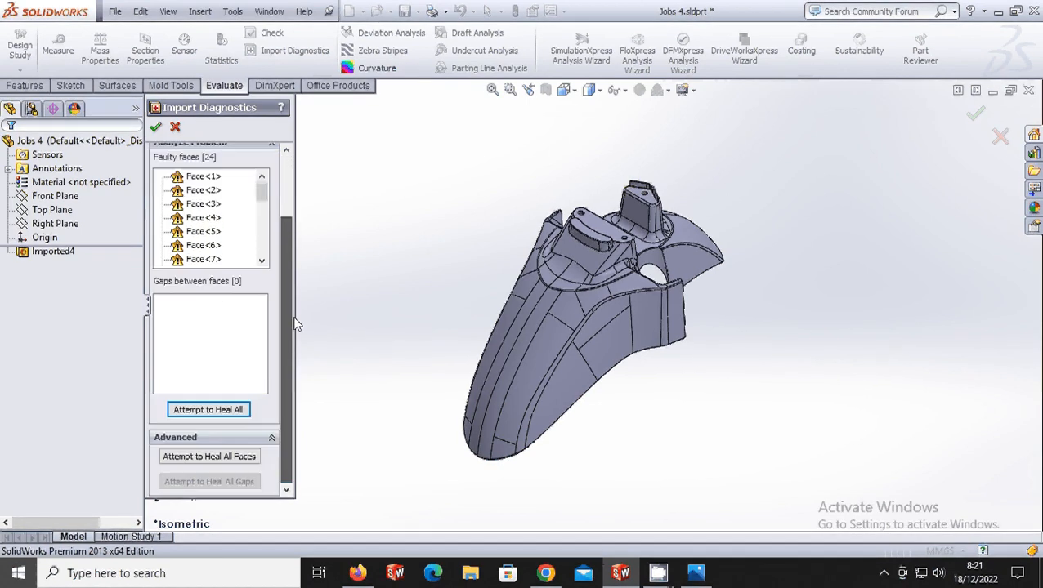
pyautogui.click(260, 457)
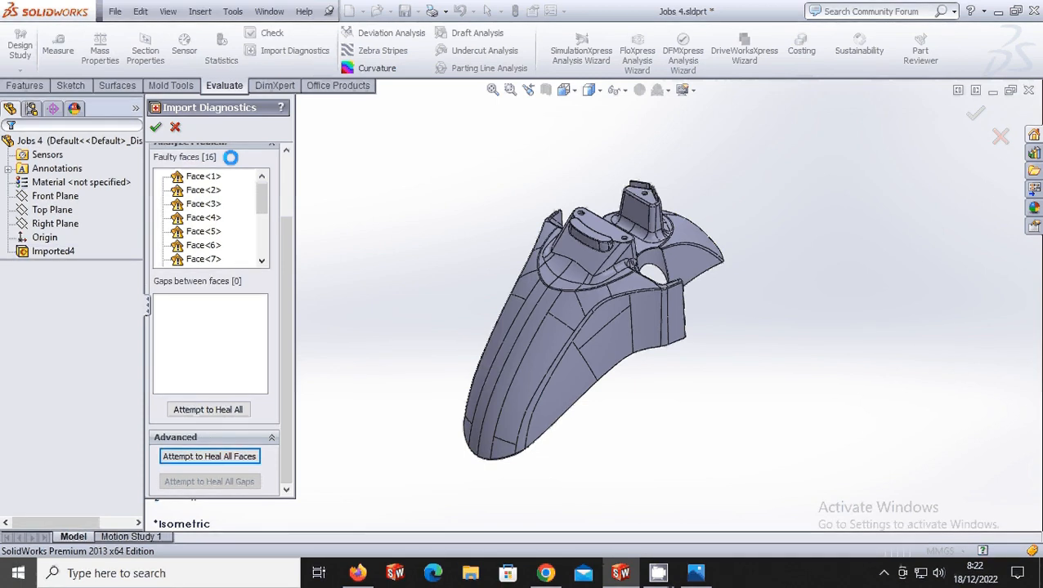
pyautogui.click(234, 463)
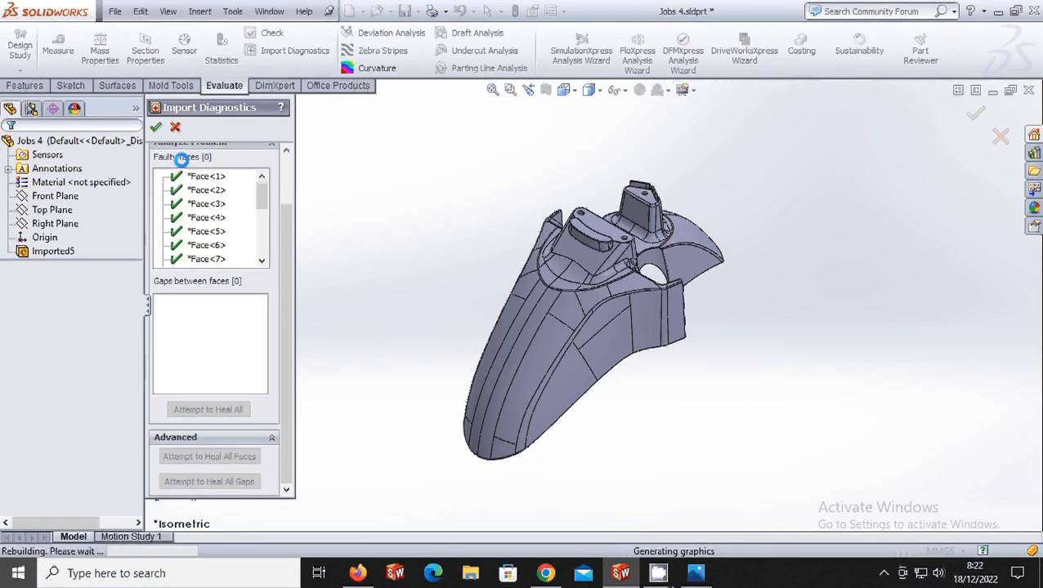
pyautogui.moveTo(262, 196)
pyautogui.mouseDown()
pyautogui.moveTo(253, 259)
pyautogui.moveTo(257, 179)
pyautogui.mouseUp()
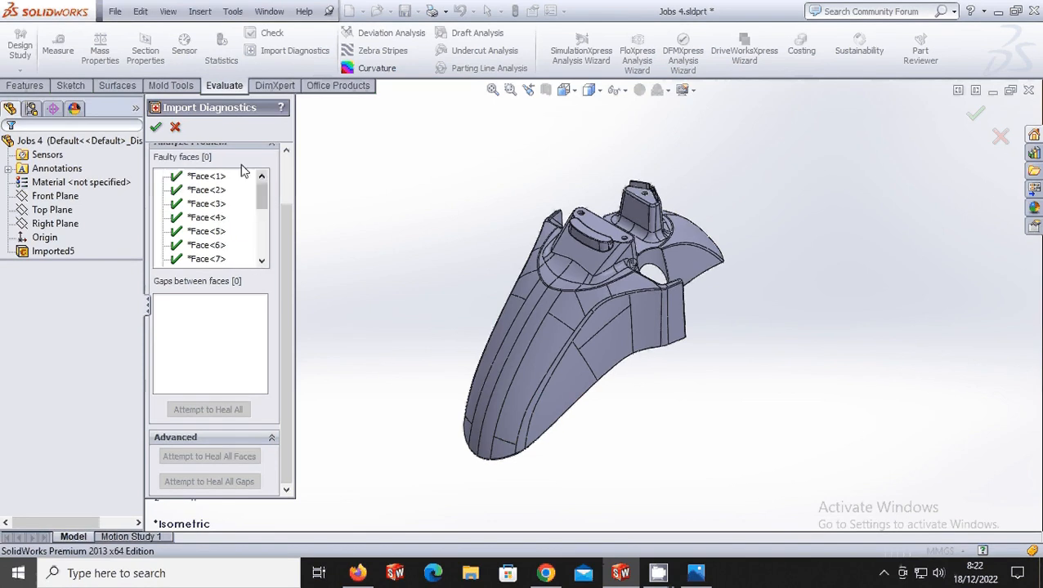
# Step: Accept the import repairs without feature recognition and display the fender shaded with edges
pyautogui.click(157, 127)
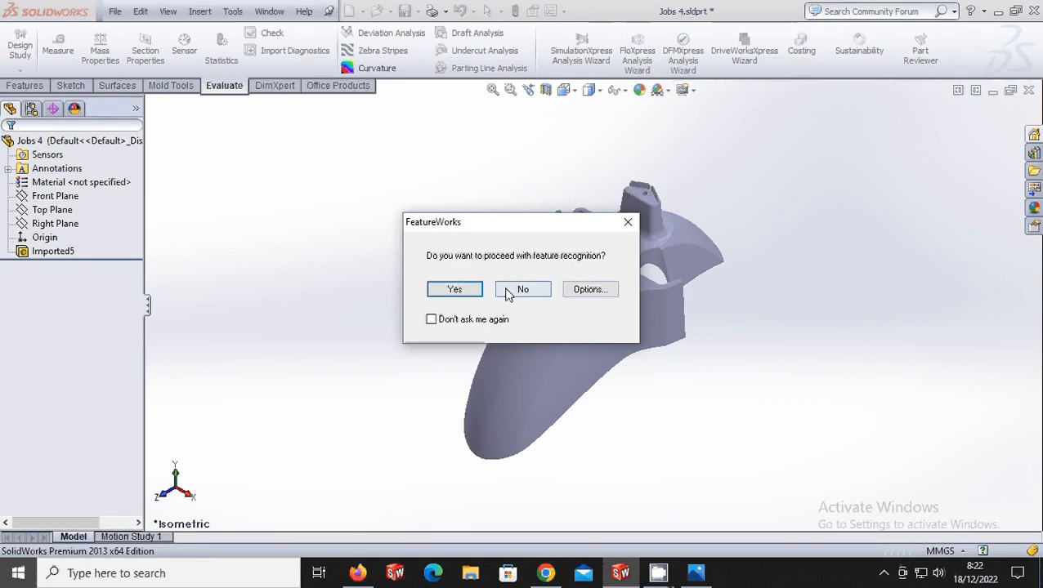
pyautogui.click(510, 291)
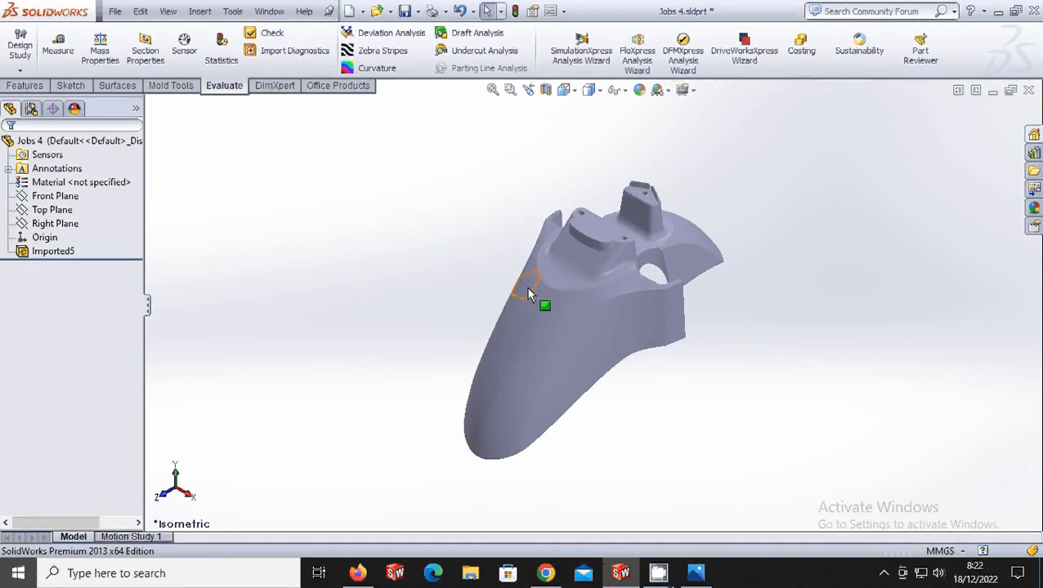
pyautogui.click(601, 93)
pyautogui.click(589, 105)
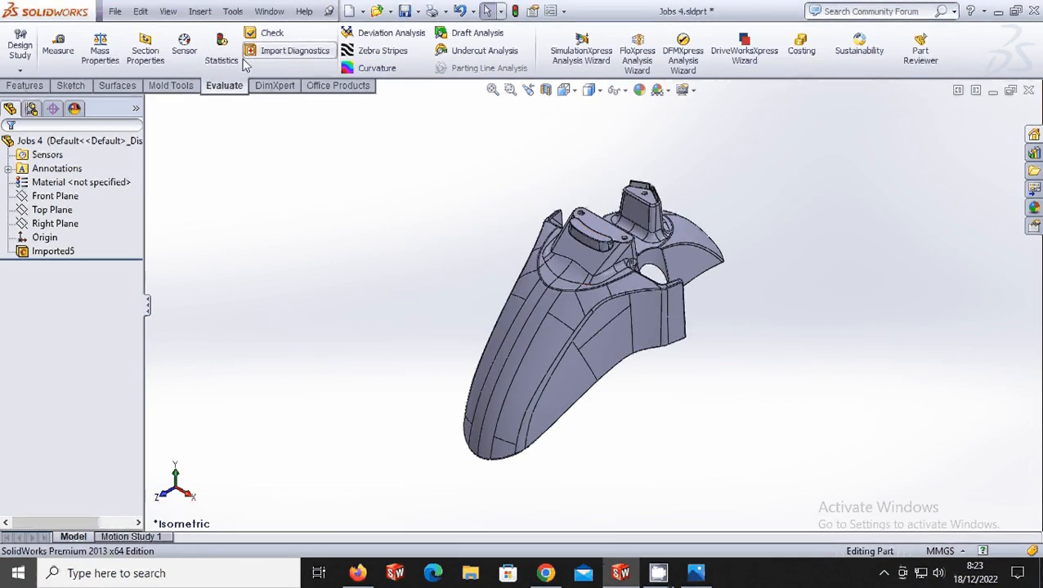
# Step: Scale the fender uniformly about its centroid by a factor of 1.005
pyautogui.click(199, 10)
pyautogui.moveTo(217, 65)
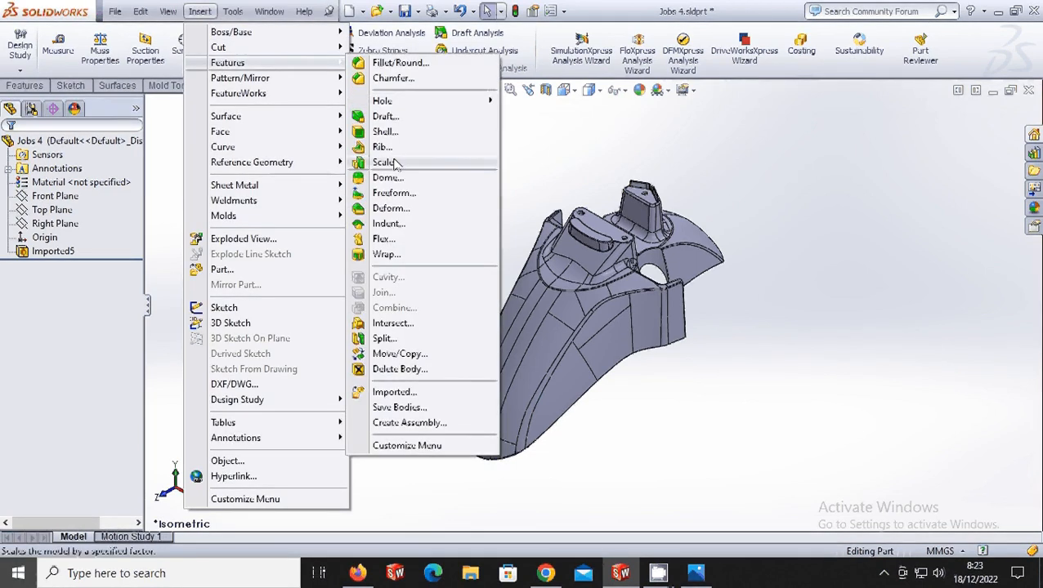
pyautogui.click(385, 162)
pyautogui.moveTo(237, 224); pyautogui.dragTo(155, 221)
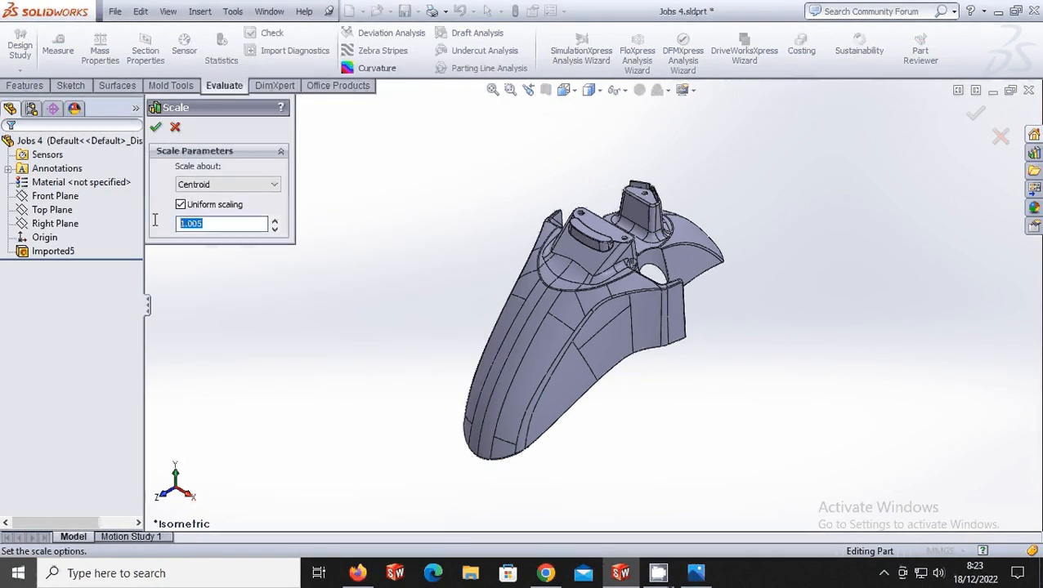
pyautogui.write('1.005')
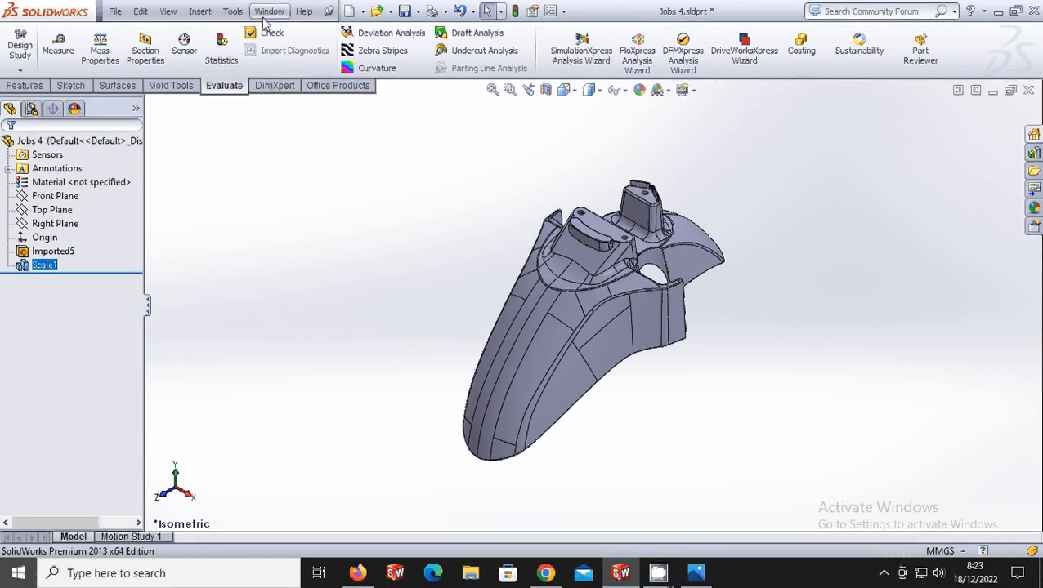
# Step: Start a mold Parting Line with the Top Plane as pull direction and run its draft analysis
pyautogui.click(199, 10)
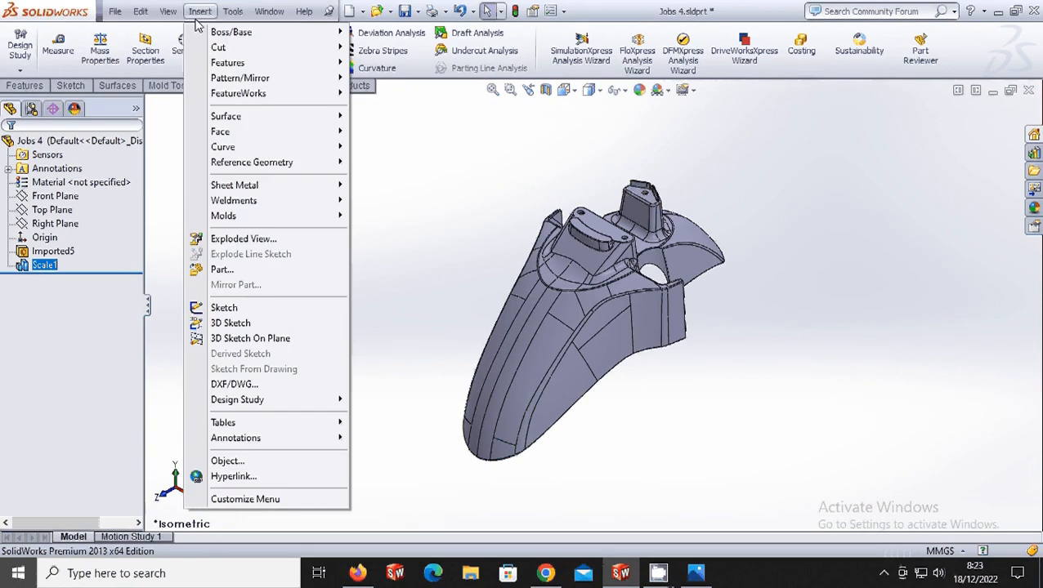
pyautogui.moveTo(253, 219)
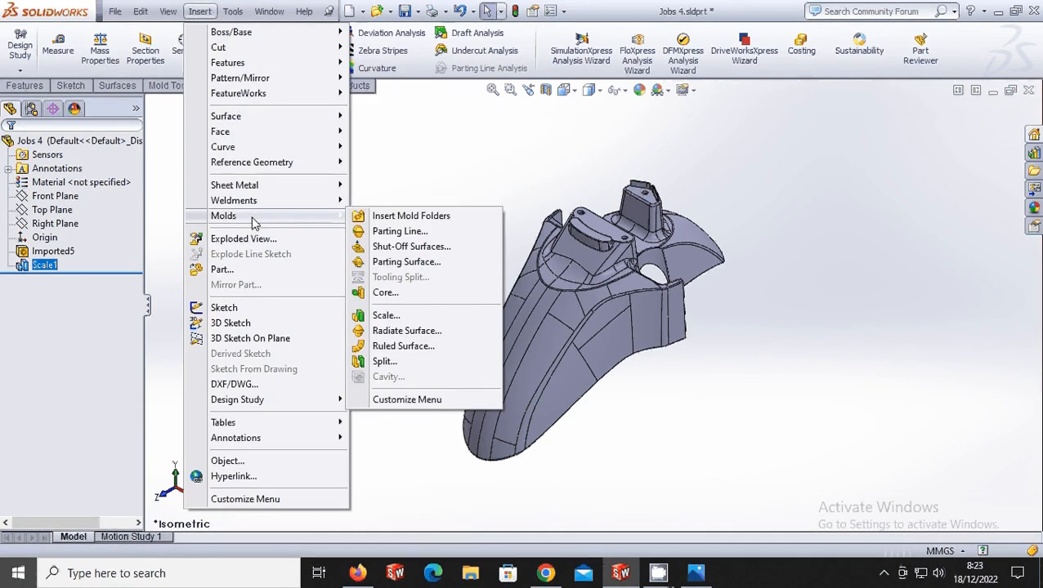
pyautogui.click(382, 229)
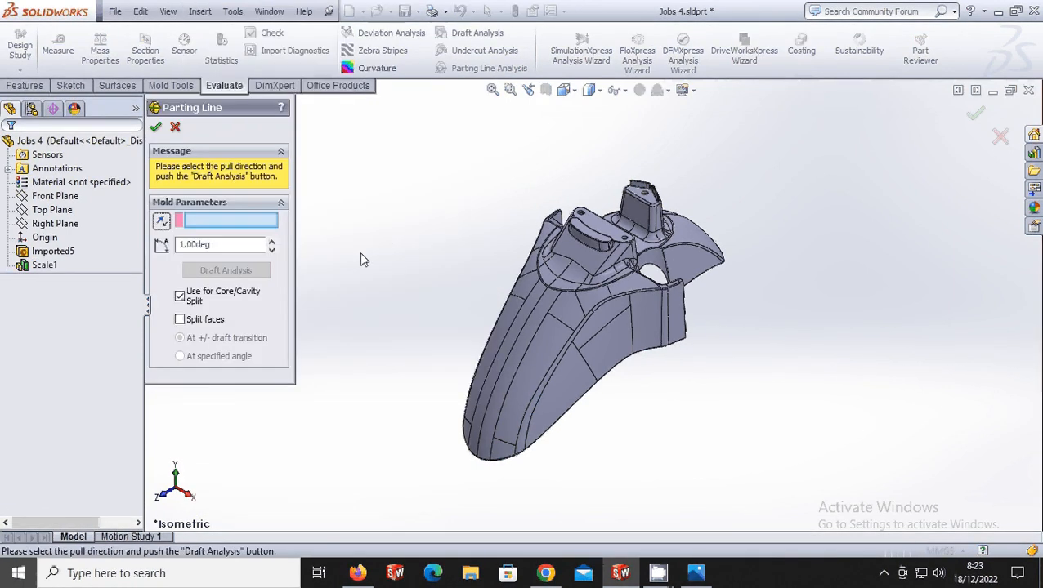
pyautogui.click(51, 210)
pyautogui.click(50, 211)
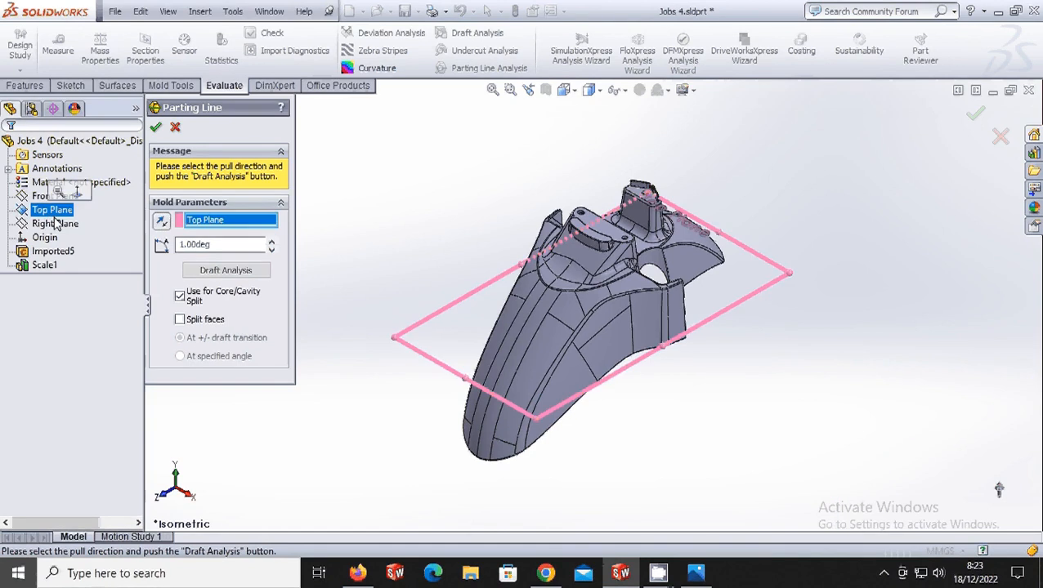
pyautogui.click(219, 277)
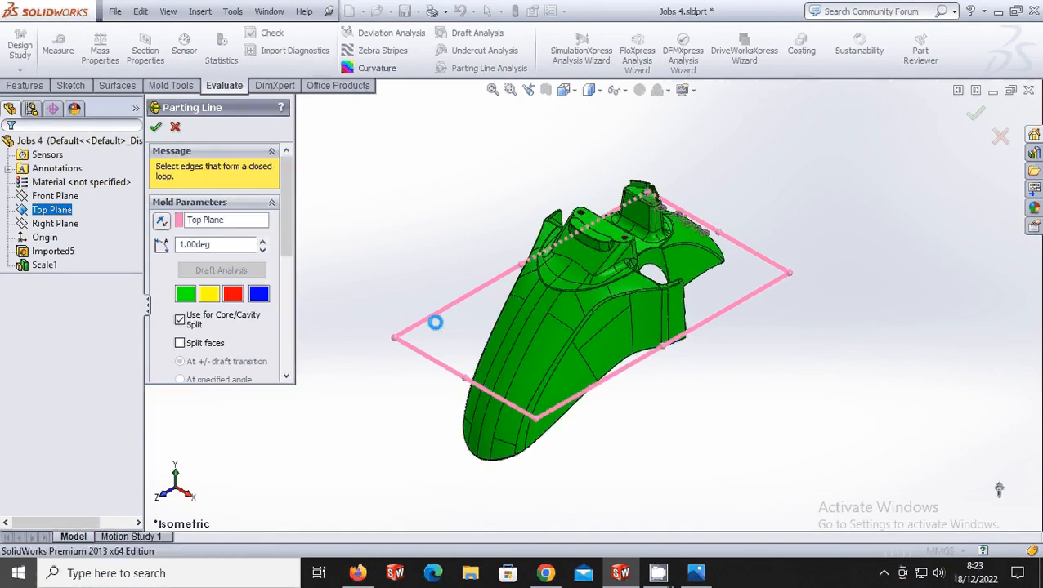
# Step: Examine the draft colours along the fender's narrow upper end and its straight side edge from the Top view
pyautogui.scroll(-4, 488, 369)
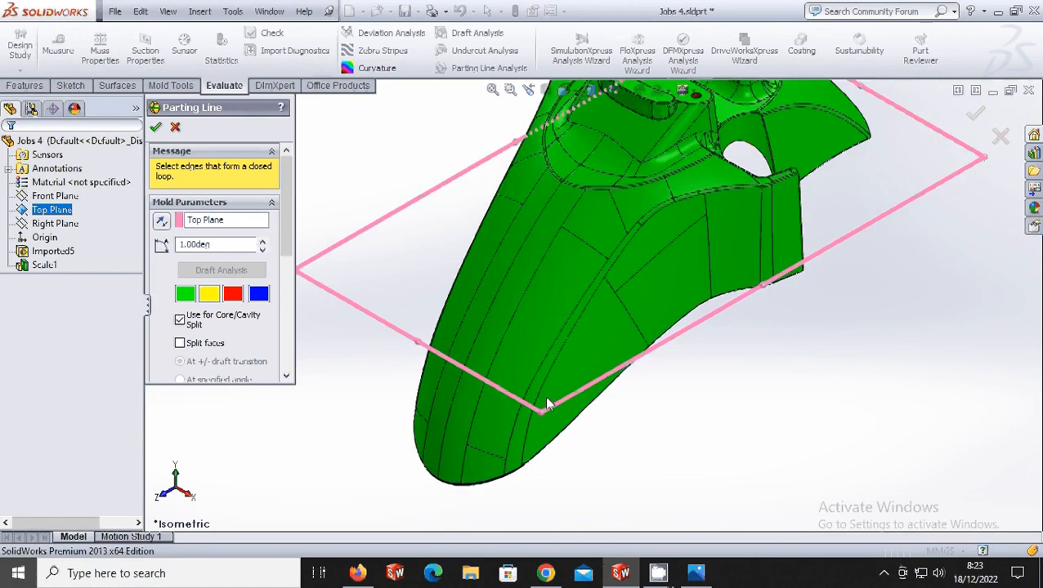
pyautogui.scroll(4, 544, 395)
pyautogui.click(572, 95)
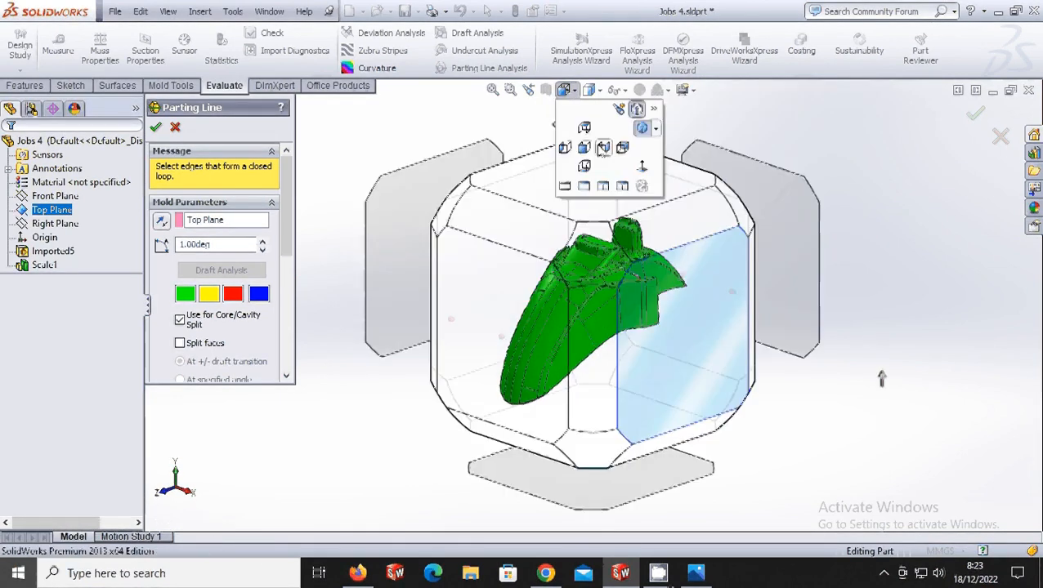
pyautogui.click(446, 173)
pyautogui.scroll(-8, 446, 176)
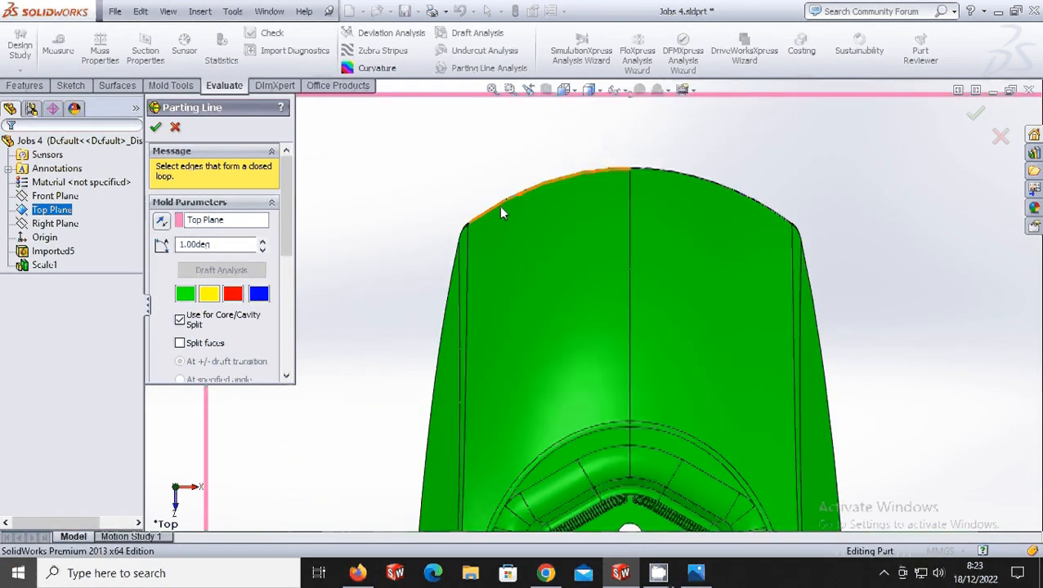
pyautogui.scroll(-4, 736, 187)
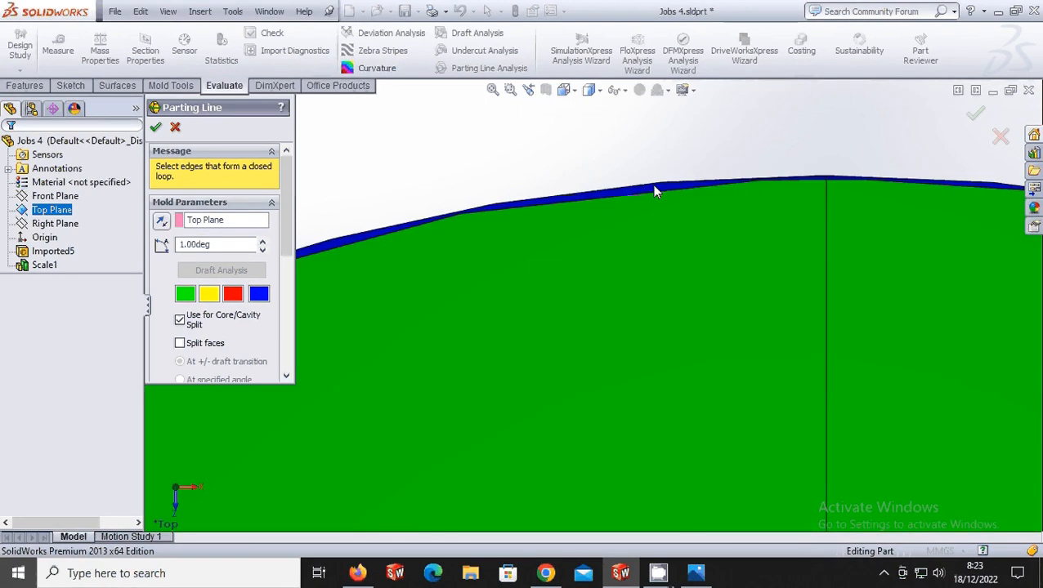
pyautogui.scroll(-3, 857, 373)
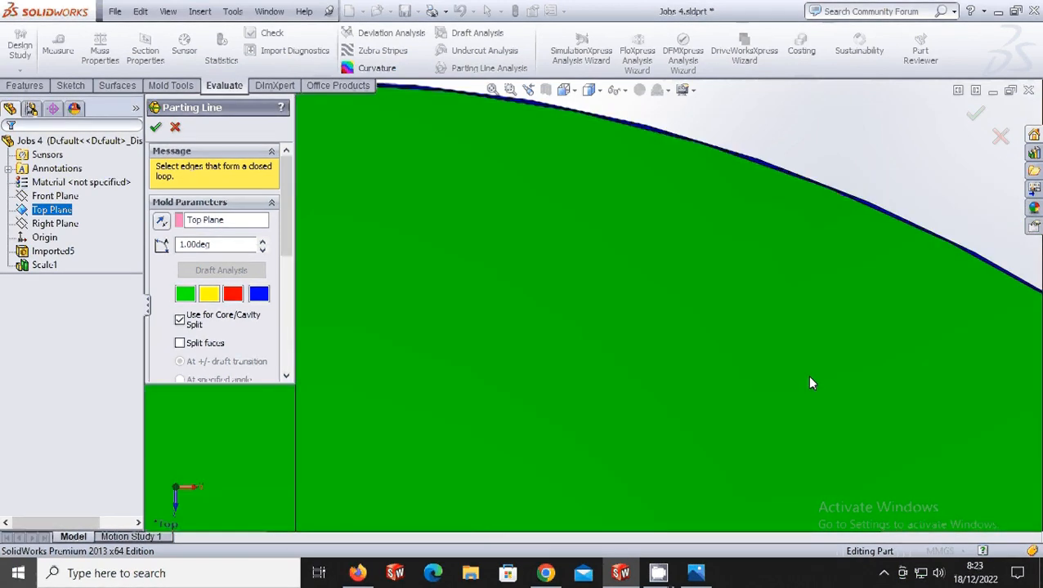
pyautogui.scroll(3, 810, 382)
pyautogui.scroll(-4, 796, 421)
pyautogui.scroll(-3, 694, 442)
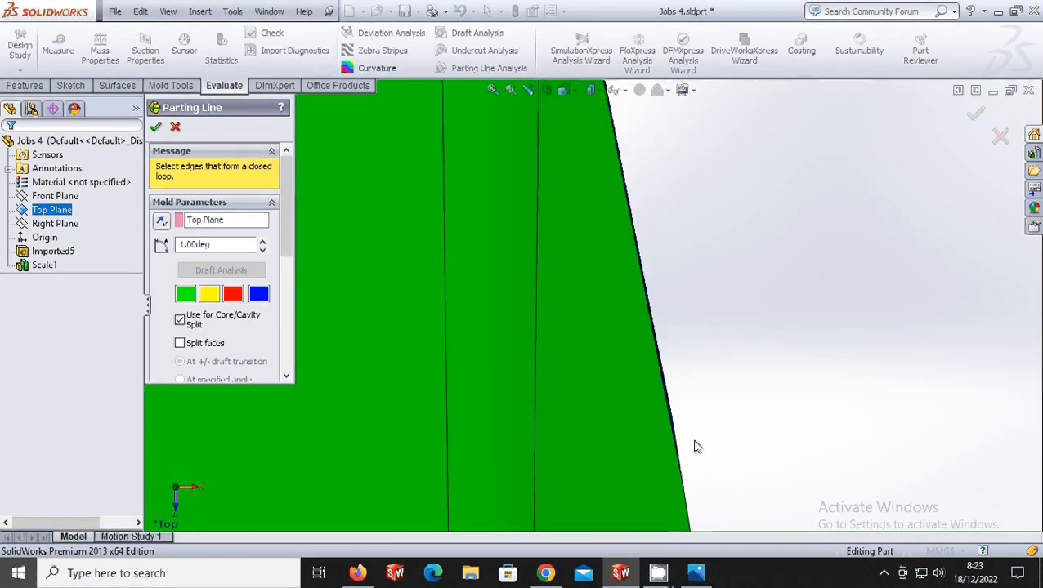
pyautogui.scroll(3, 635, 484)
pyautogui.scroll(-3, 627, 484)
pyautogui.scroll(3, 626, 483)
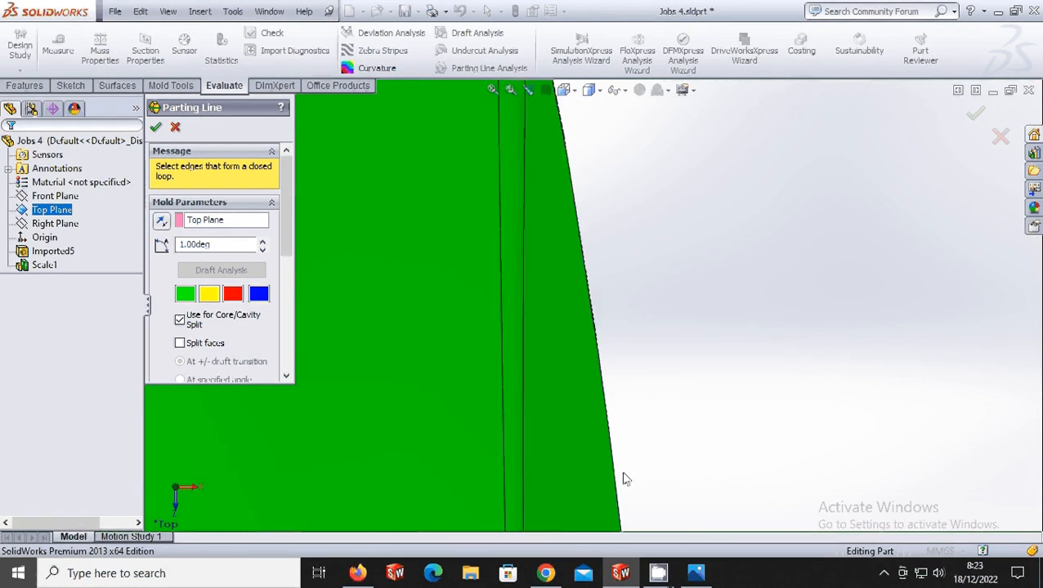
# Step: Examine the draft colours around the rounded side cutout and the projecting side arm of the fender
pyautogui.scroll(-4, 612, 471)
pyautogui.scroll(-4, 603, 272)
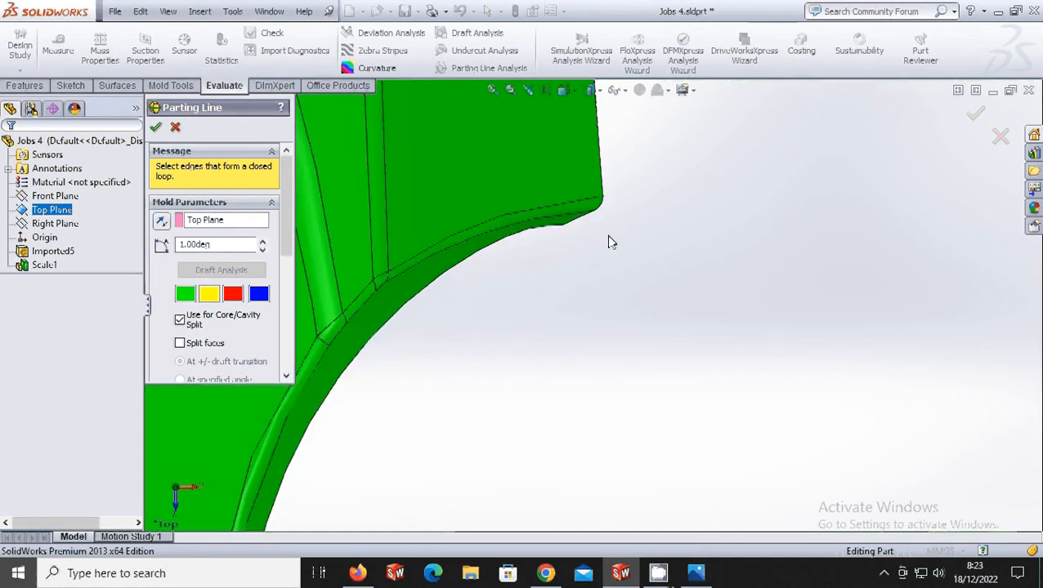
pyautogui.scroll(5, 468, 496)
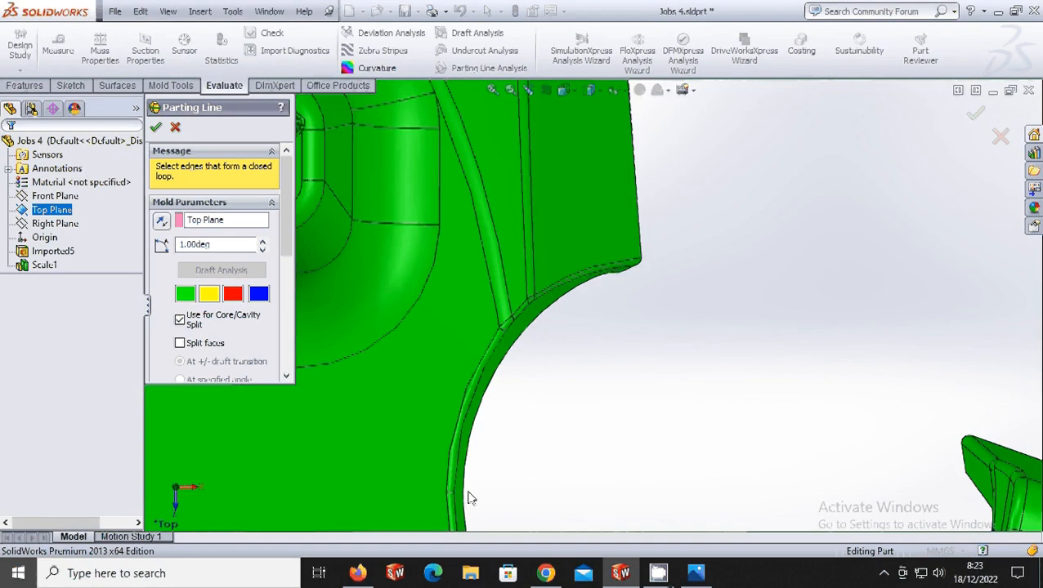
pyautogui.scroll(-3, 675, 327)
pyautogui.moveTo(676, 328); pyautogui.dragTo(733, 252, button='middle')
pyautogui.scroll(-3, 661, 258)
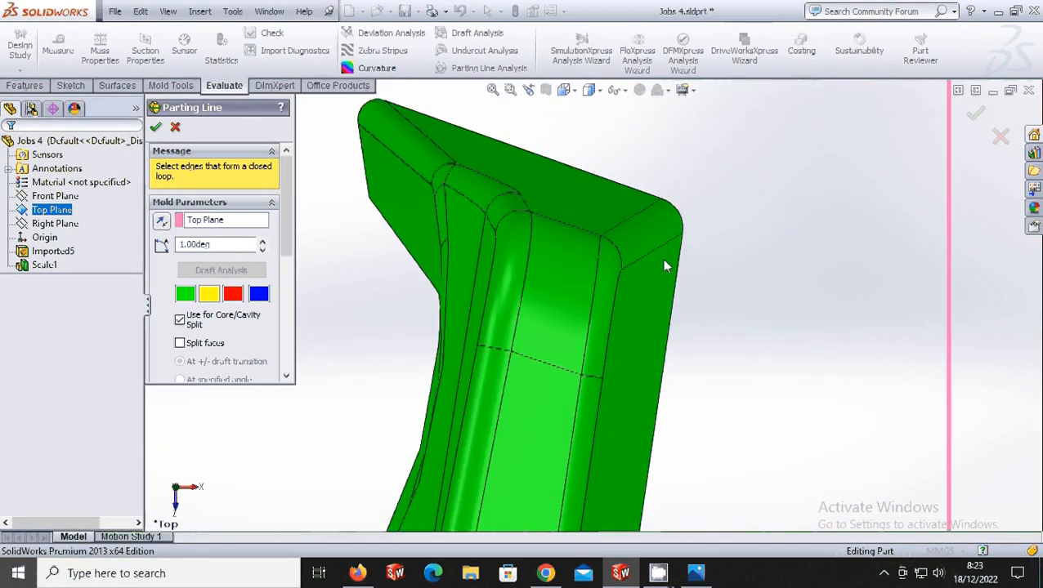
pyautogui.scroll(3, 632, 329)
pyautogui.scroll(-5, 566, 456)
pyautogui.scroll(6, 572, 409)
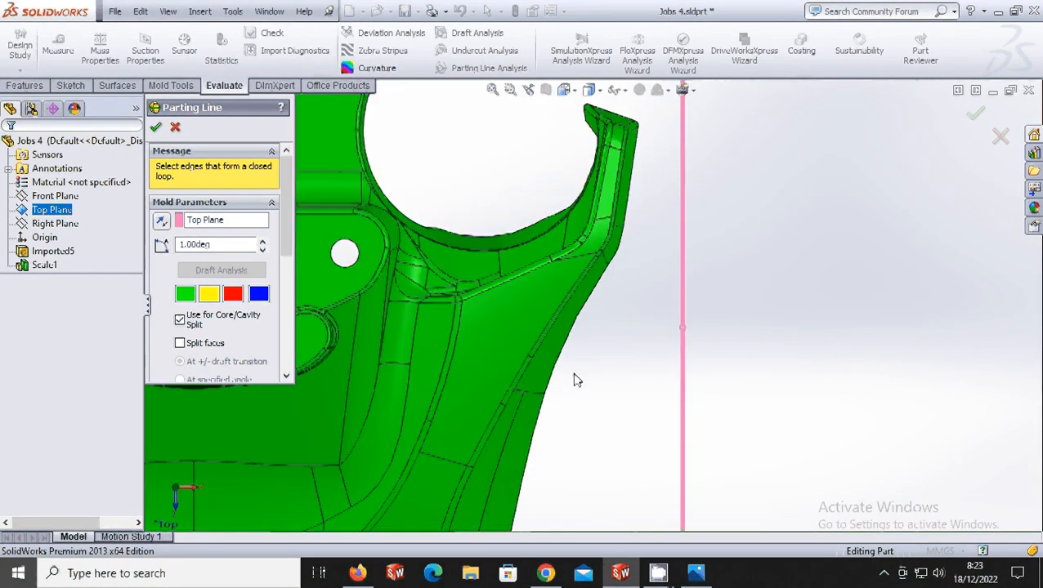
# Step: Examine the draft colours along the curved edge of the fender's long front tip and across the whole outline
pyautogui.scroll(-6, 552, 486)
pyautogui.scroll(-4, 553, 354)
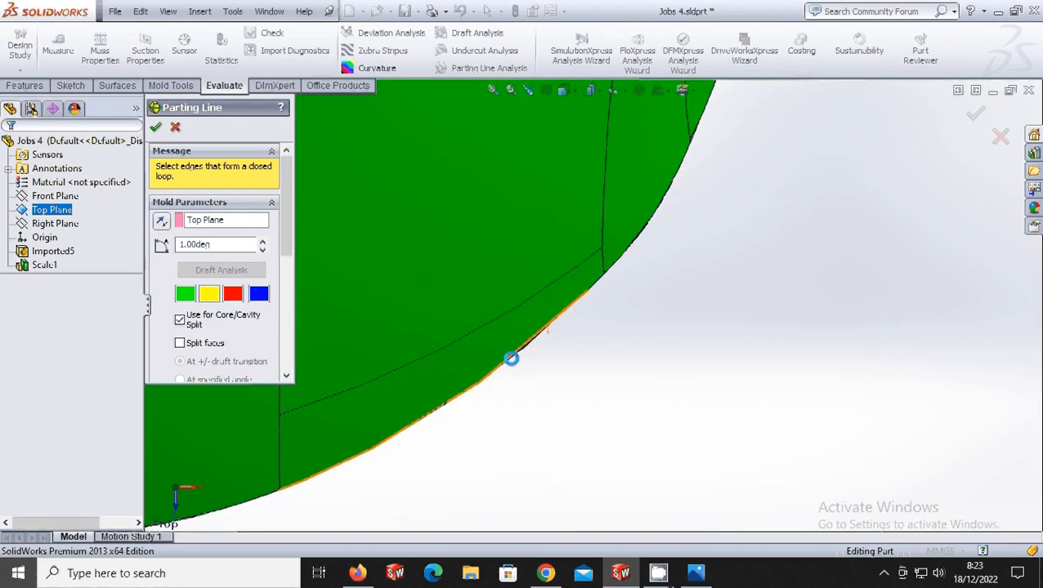
pyautogui.click(544, 331)
pyautogui.scroll(5, 592, 321)
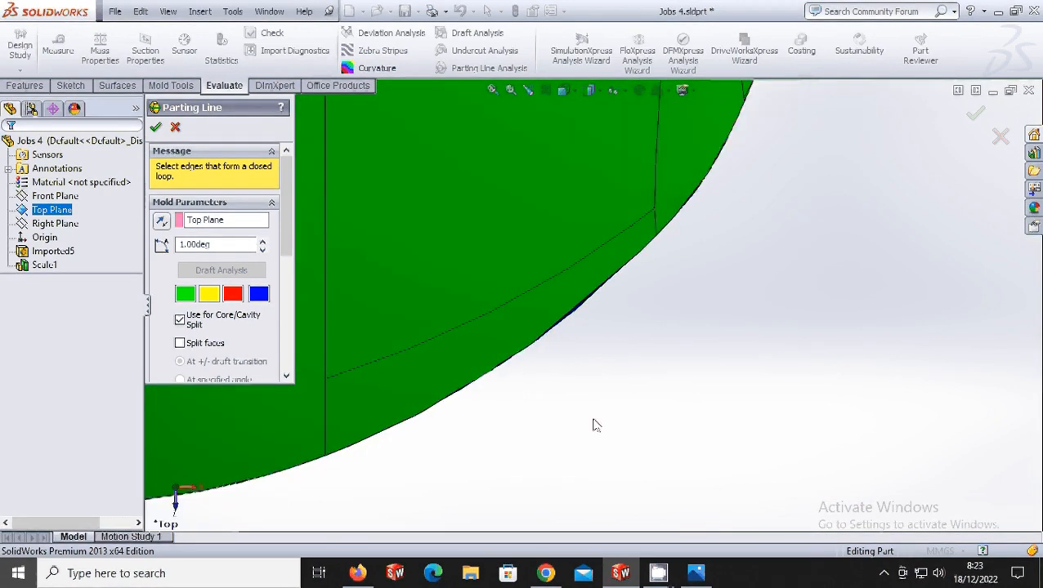
pyautogui.scroll(-3, 442, 220)
pyautogui.scroll(4, 559, 145)
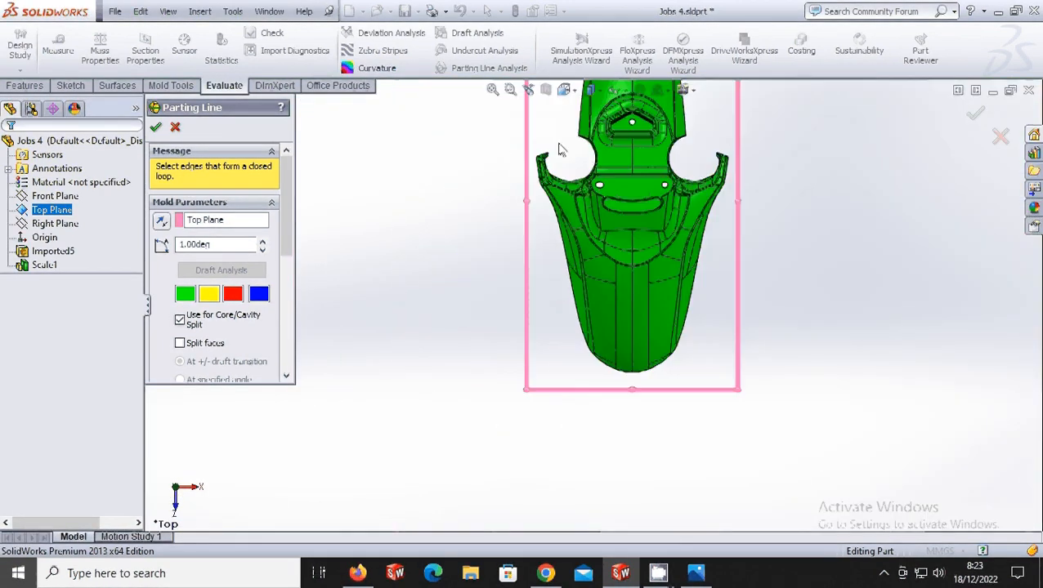
pyautogui.scroll(-7, 563, 175)
pyautogui.scroll(5, 586, 298)
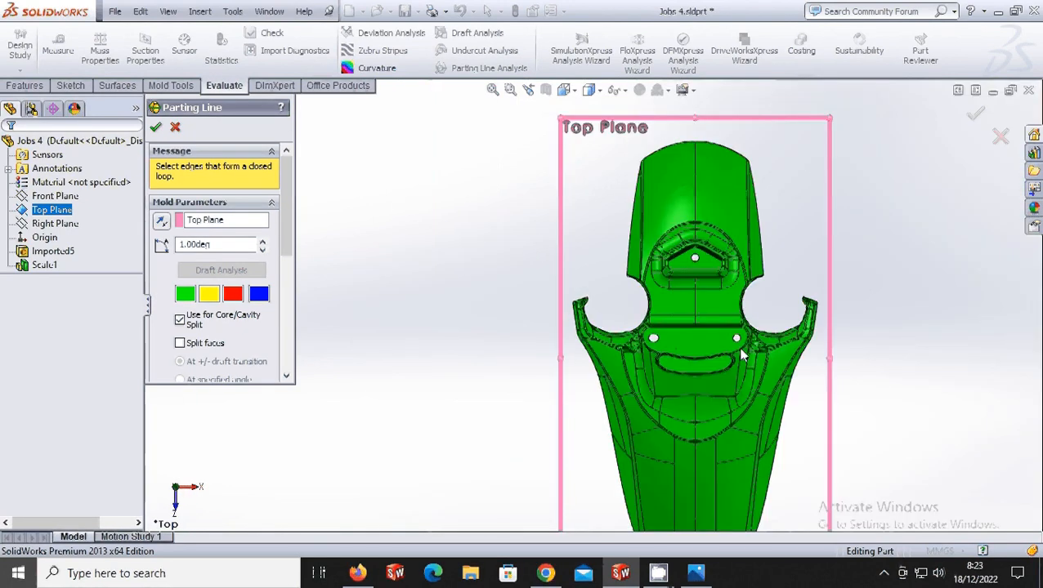
# Step: Select the first parting-line edges along the boundary between the green outer face and blue rim at the fender's front tip
pyautogui.moveTo(728, 372); pyautogui.dragTo(577, 395, button='middle')
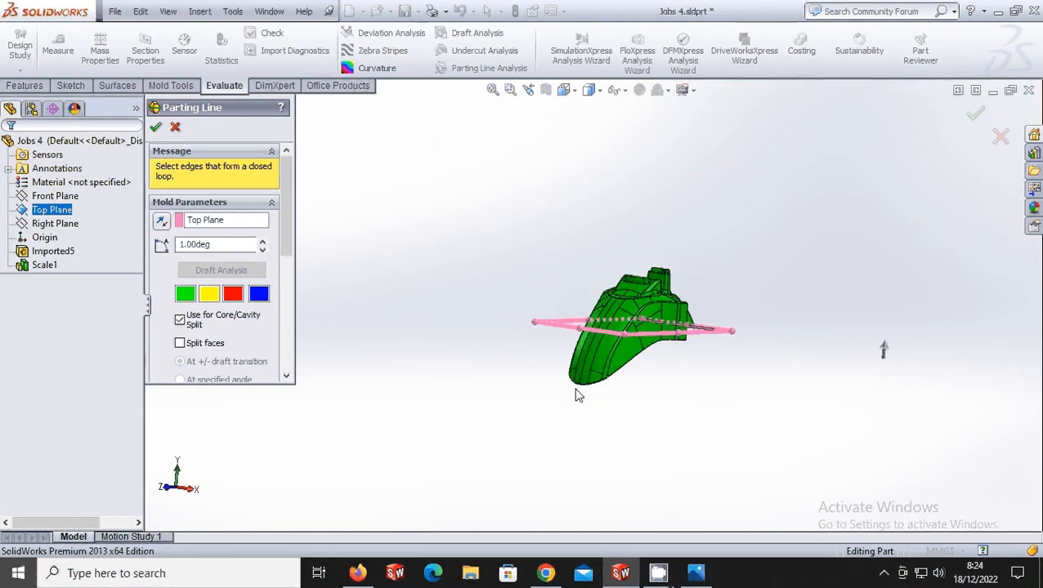
pyautogui.scroll(-8, 577, 379)
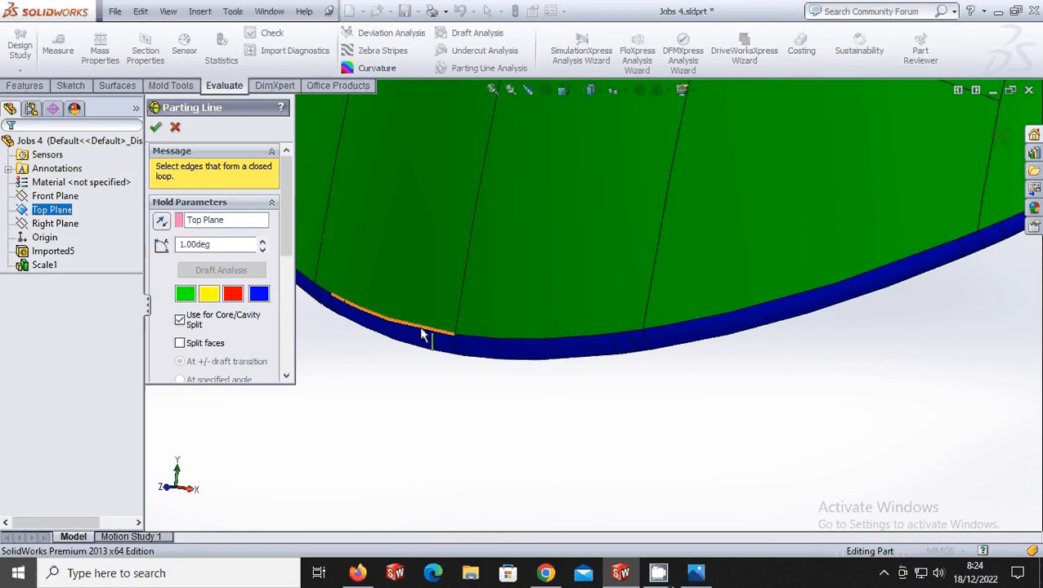
pyautogui.click(421, 329)
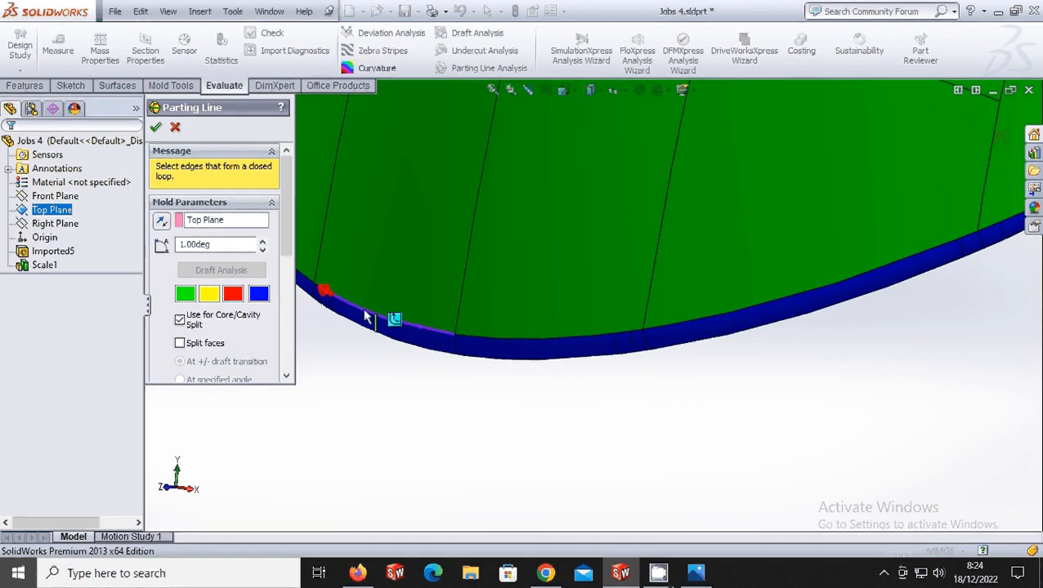
pyautogui.scroll(-8, 372, 303)
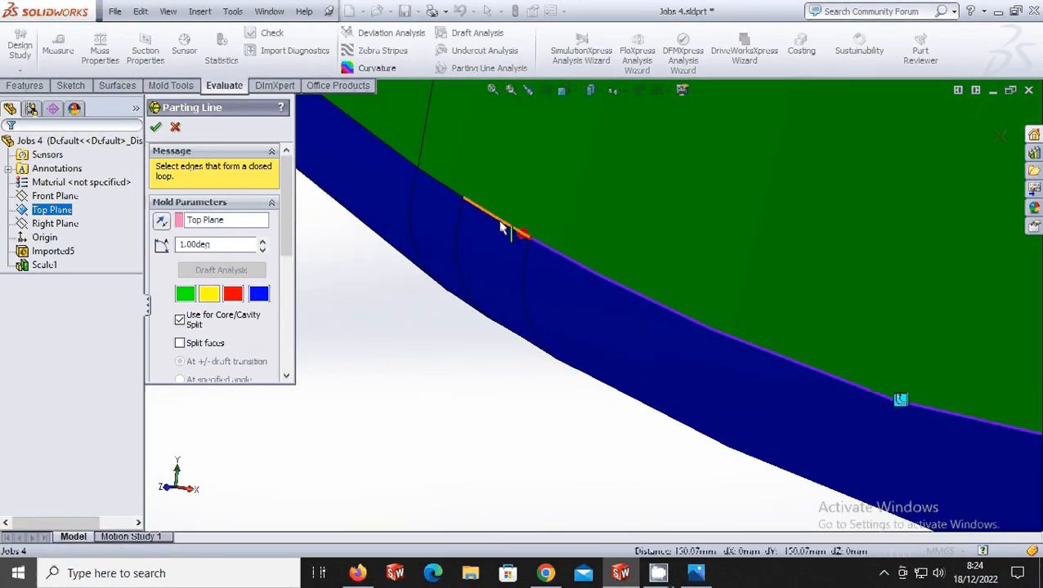
pyautogui.click(503, 228)
pyautogui.click(441, 188)
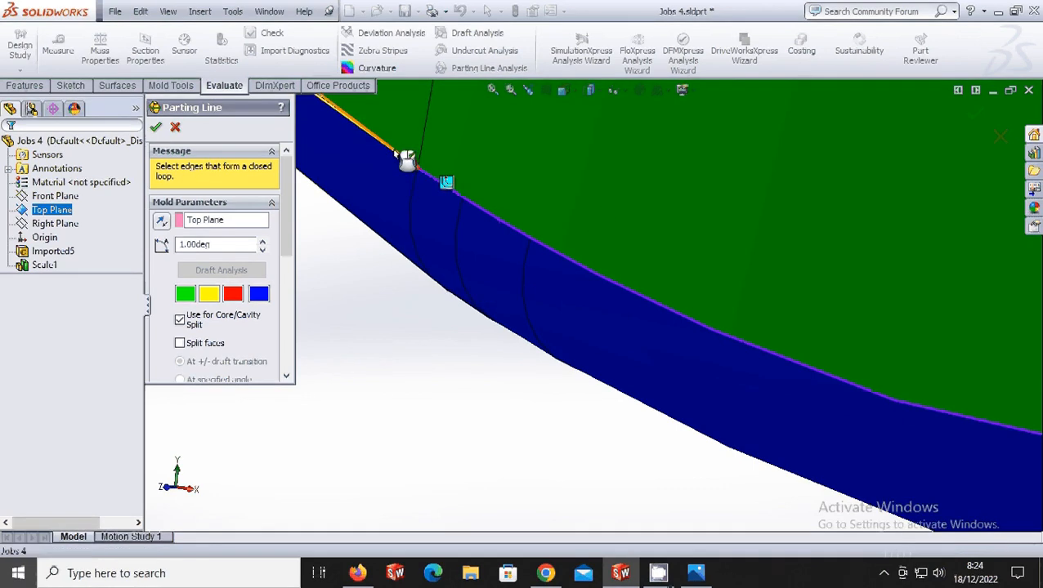
# Step: Extend the parting line with the next outer rim edges where the front tip curves up into the fender's side
pyautogui.scroll(3, 476, 191)
pyautogui.scroll(-8, 482, 188)
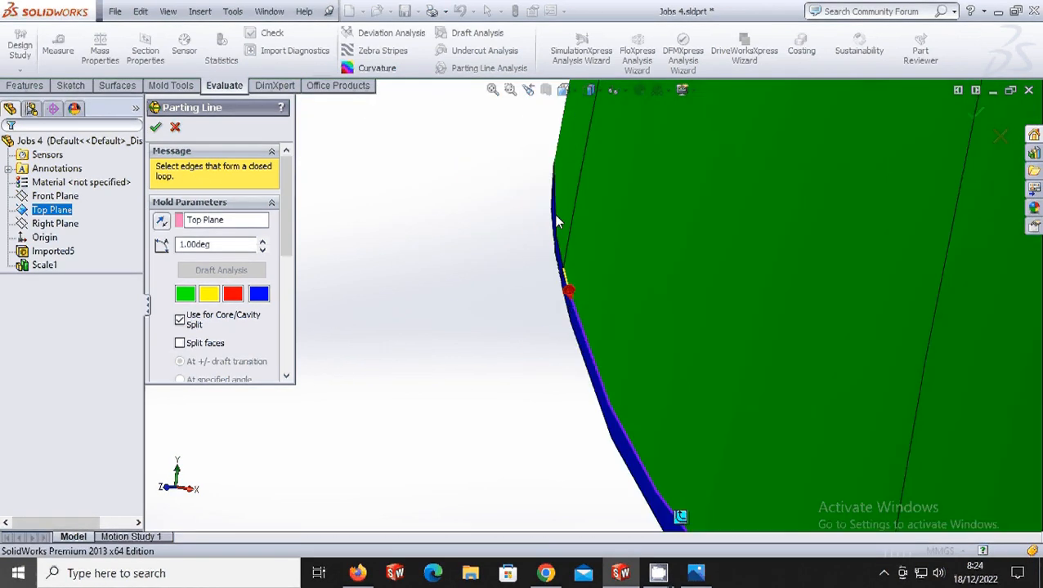
pyautogui.click(587, 467)
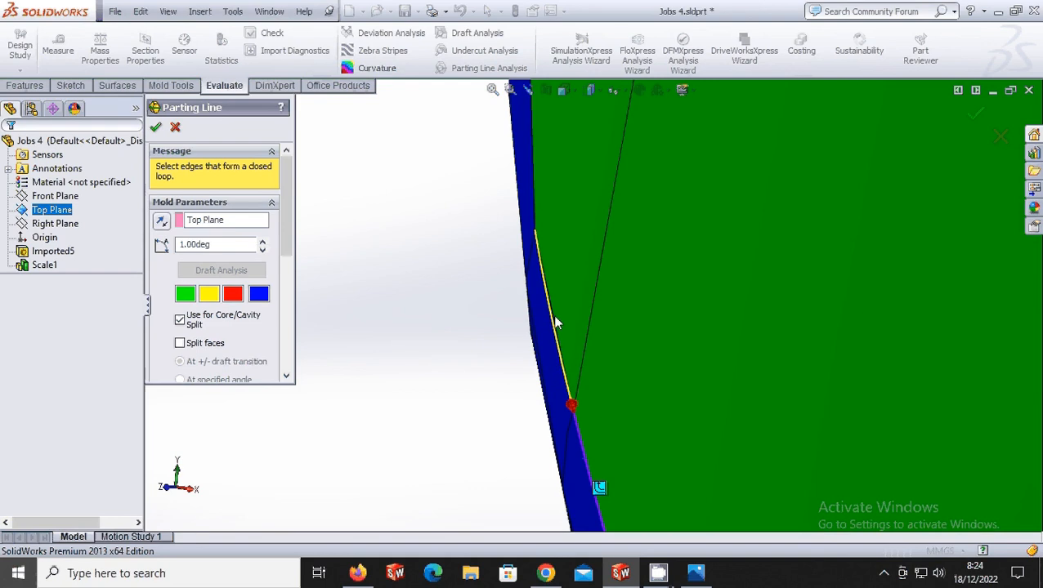
pyautogui.click(553, 334)
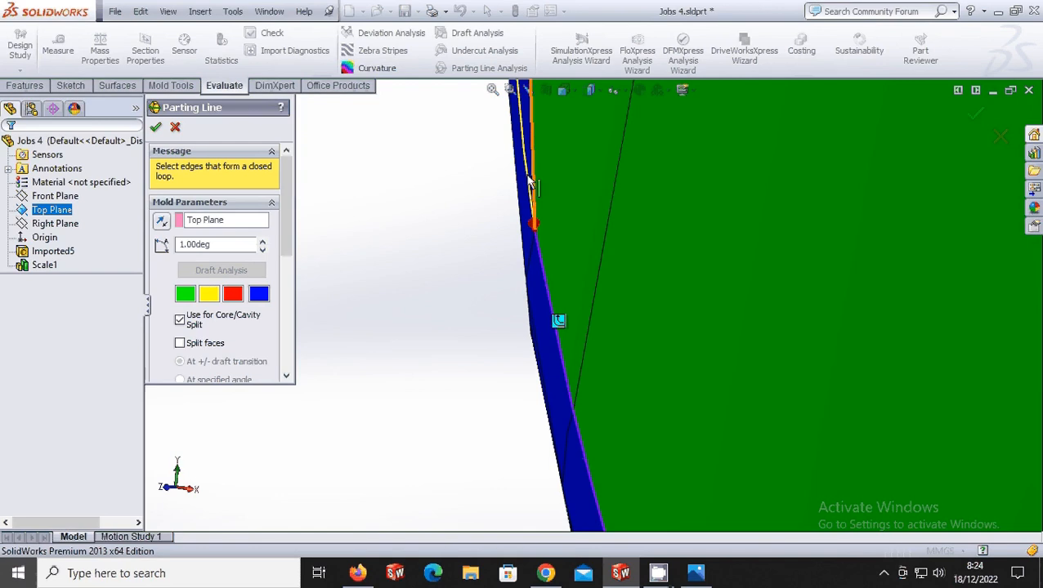
pyautogui.click(528, 177)
# Step: Add the long rim edge's continuation and the short edges beside the next face seam to the parting line
pyautogui.scroll(4, 584, 218)
pyautogui.scroll(-3, 594, 231)
pyautogui.moveTo(593, 231); pyautogui.dragTo(628, 237, button='middle')
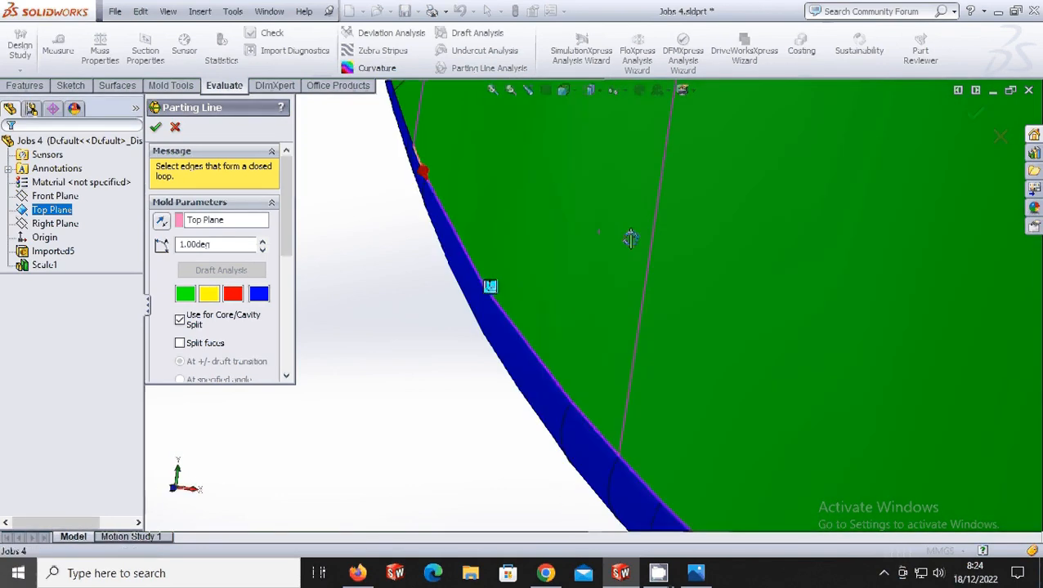
pyautogui.scroll(3, 468, 233)
pyautogui.scroll(-5, 468, 232)
pyautogui.scroll(-5, 493, 314)
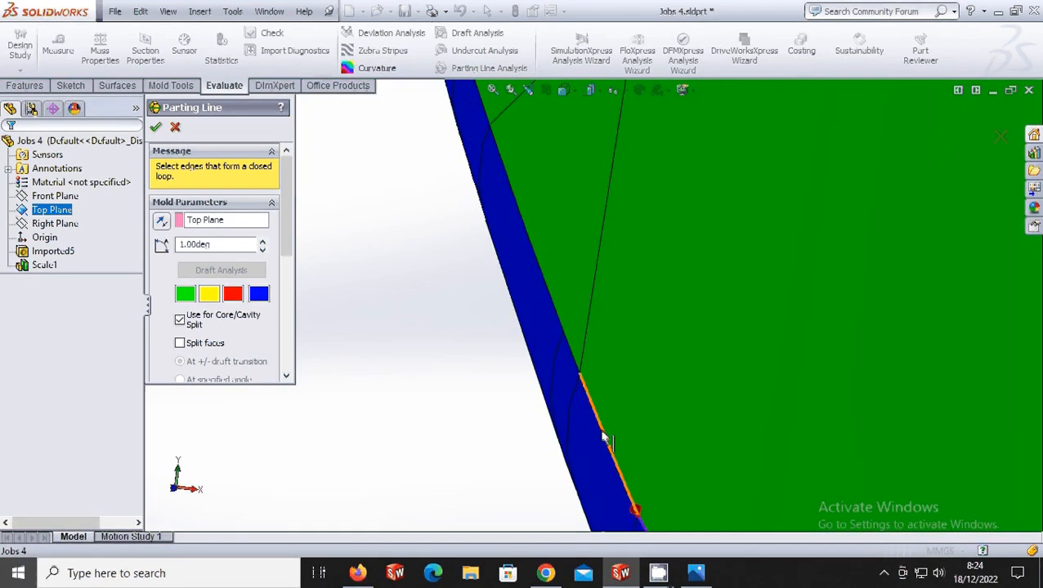
pyautogui.click(605, 435)
pyautogui.scroll(-5, 556, 353)
pyautogui.scroll(-4, 617, 400)
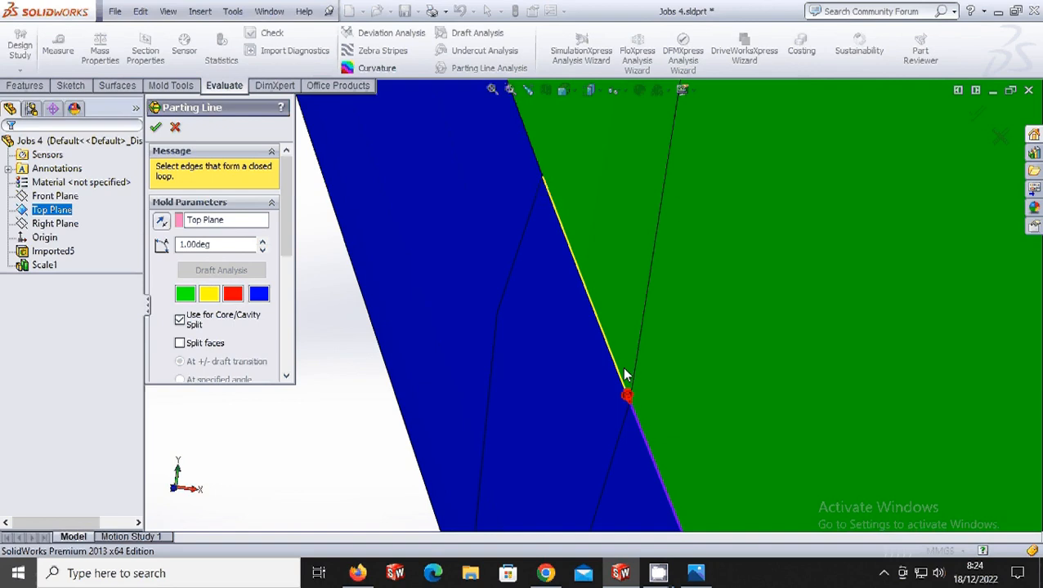
pyautogui.click(577, 270)
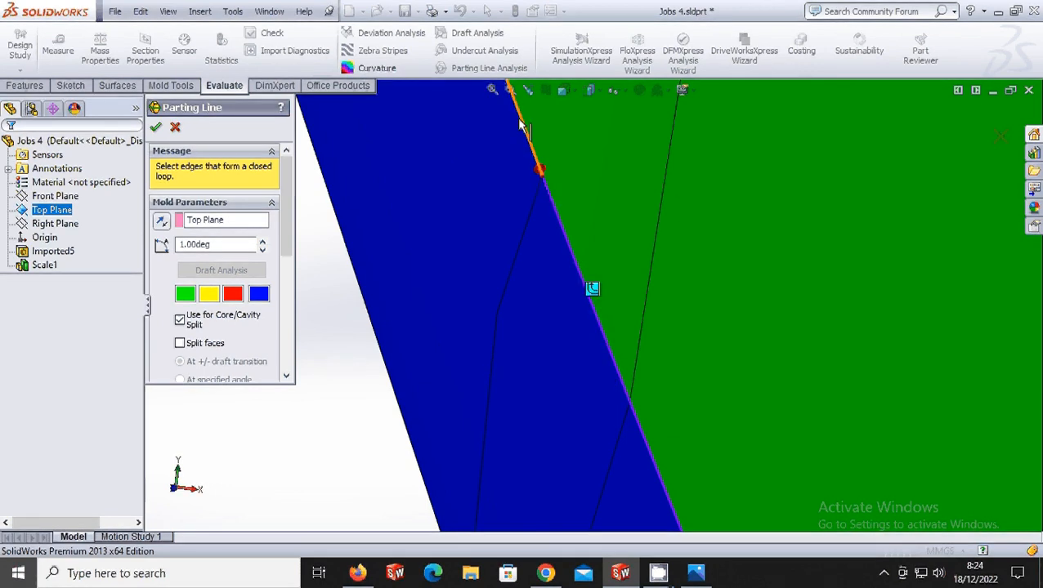
# Step: Continue the parting line up the fender's side, adding the green-blue boundary edges beyond the diagonal face seam
pyautogui.moveTo(609, 311); pyautogui.dragTo(654, 327, button='middle')
pyautogui.scroll(7, 652, 320)
pyautogui.scroll(-4, 584, 206)
pyautogui.scroll(-4, 569, 356)
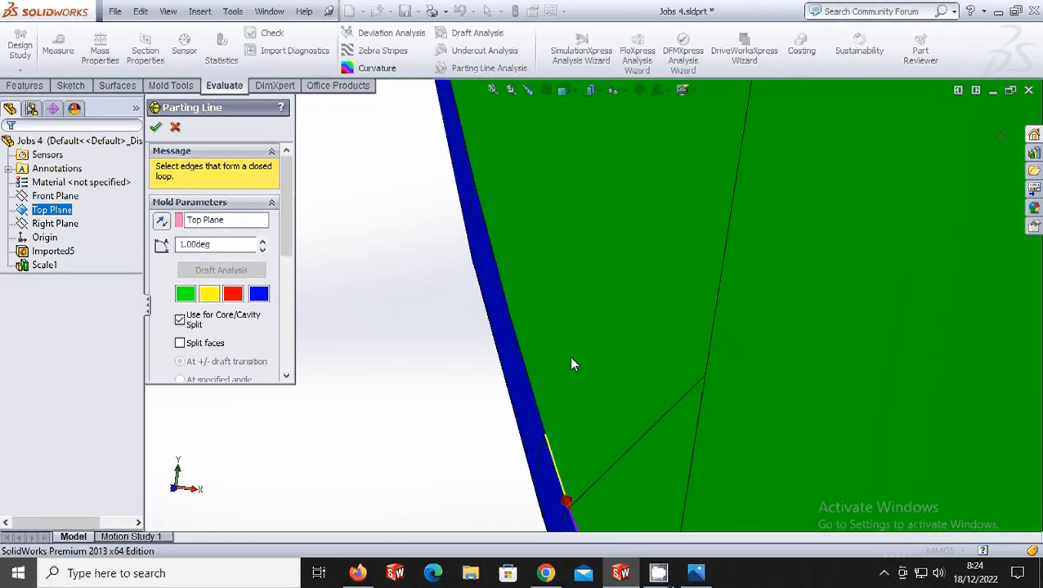
pyautogui.click(550, 478)
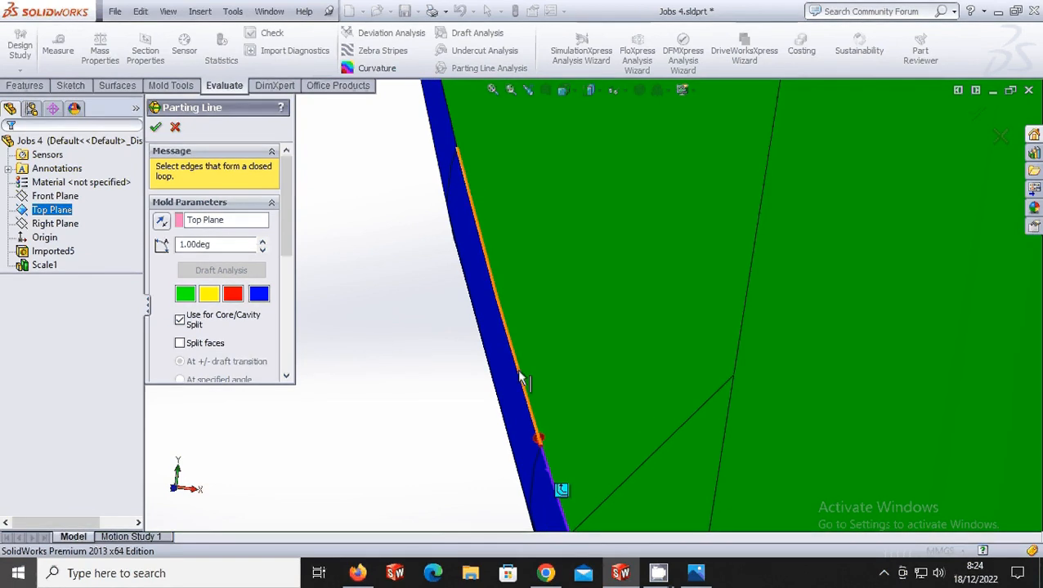
pyautogui.scroll(2, 564, 288)
pyautogui.scroll(-2, 564, 228)
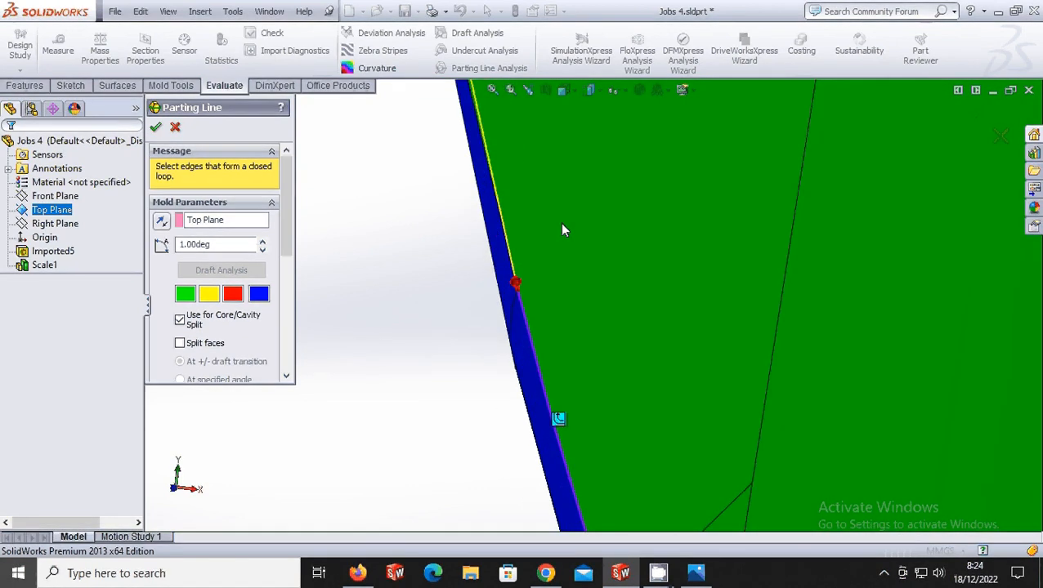
pyautogui.click(505, 229)
# Step: Extend the parting line up the fender's side with the green-blue boundary edges beside and beyond the next slanted face seam
pyautogui.scroll(3, 517, 226)
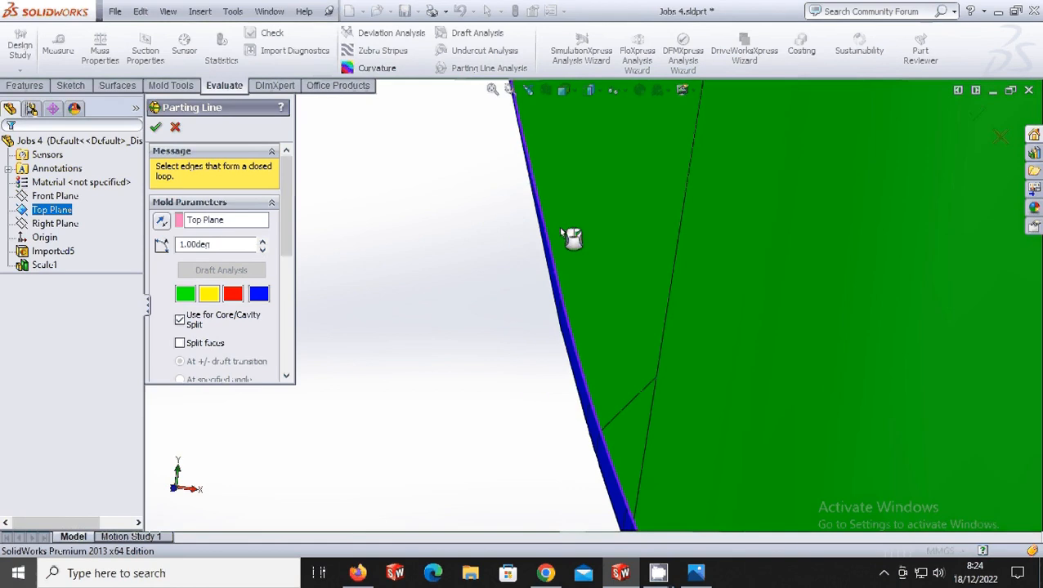
pyautogui.scroll(3, 606, 204)
pyautogui.scroll(-6, 572, 295)
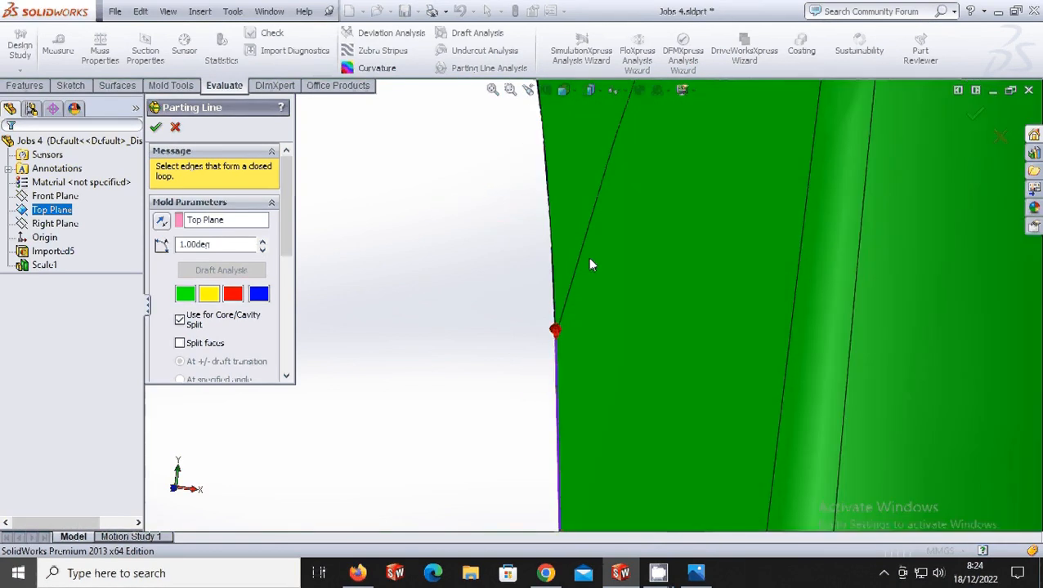
pyautogui.moveTo(552, 356); pyautogui.dragTo(626, 229, button='middle')
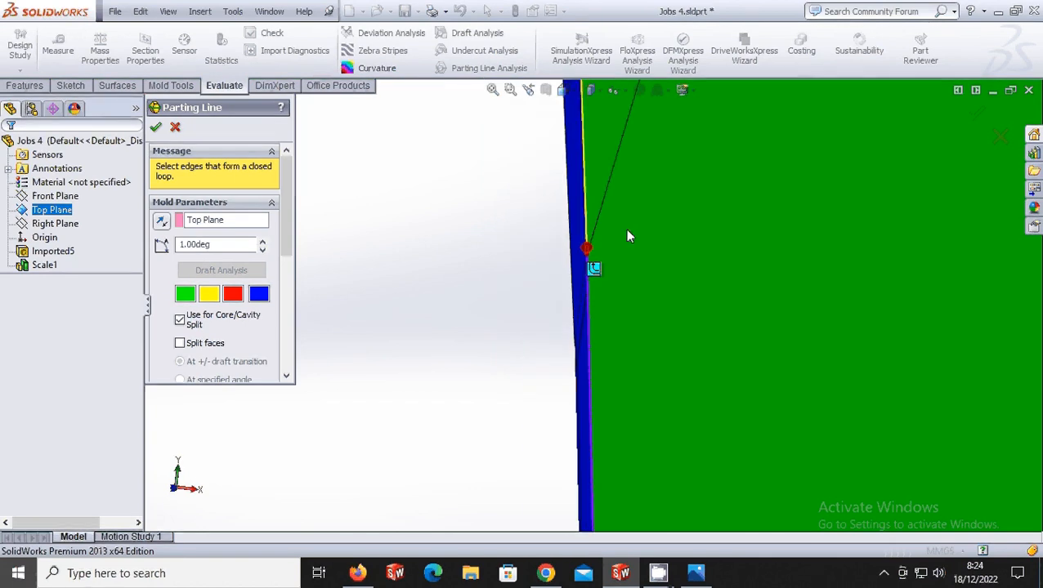
pyautogui.moveTo(585, 181); pyautogui.dragTo(625, 340, button='middle')
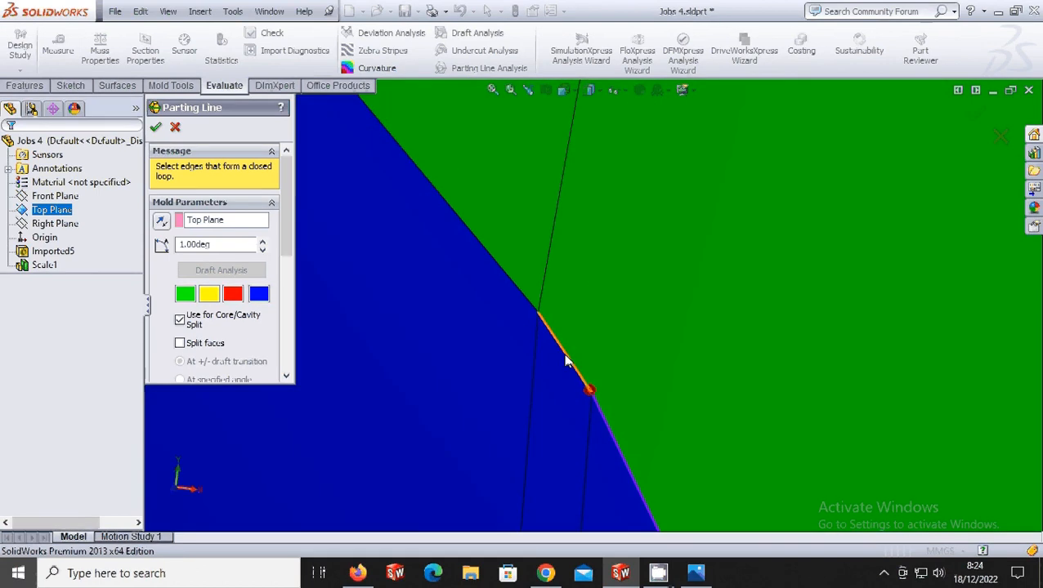
pyautogui.click(493, 250)
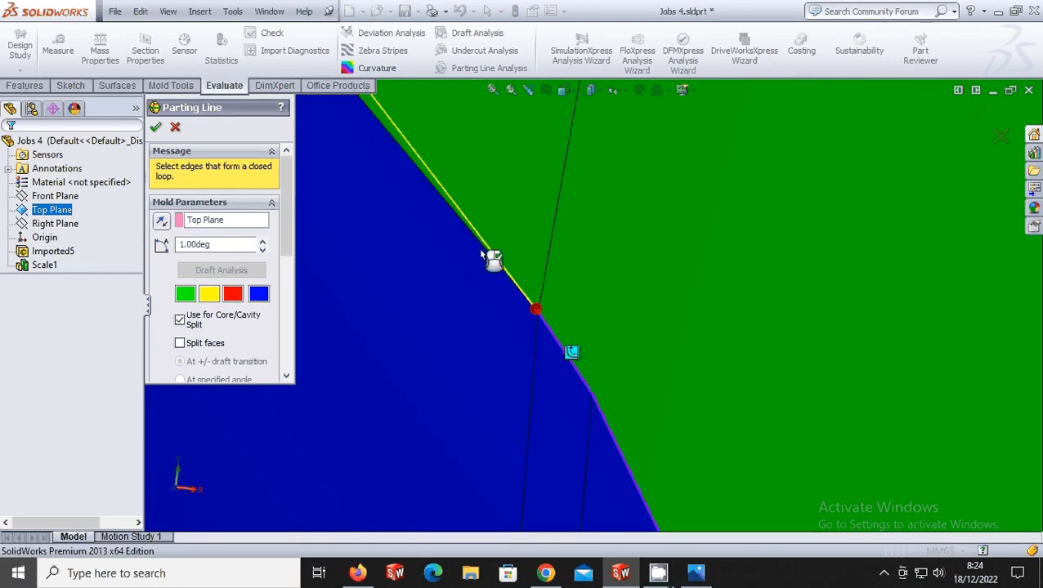
# Step: Add the short rim edges between the closely paired face seams and the longer boundary edges that follow to the parting line
pyautogui.moveTo(517, 269); pyautogui.dragTo(582, 239, button='middle')
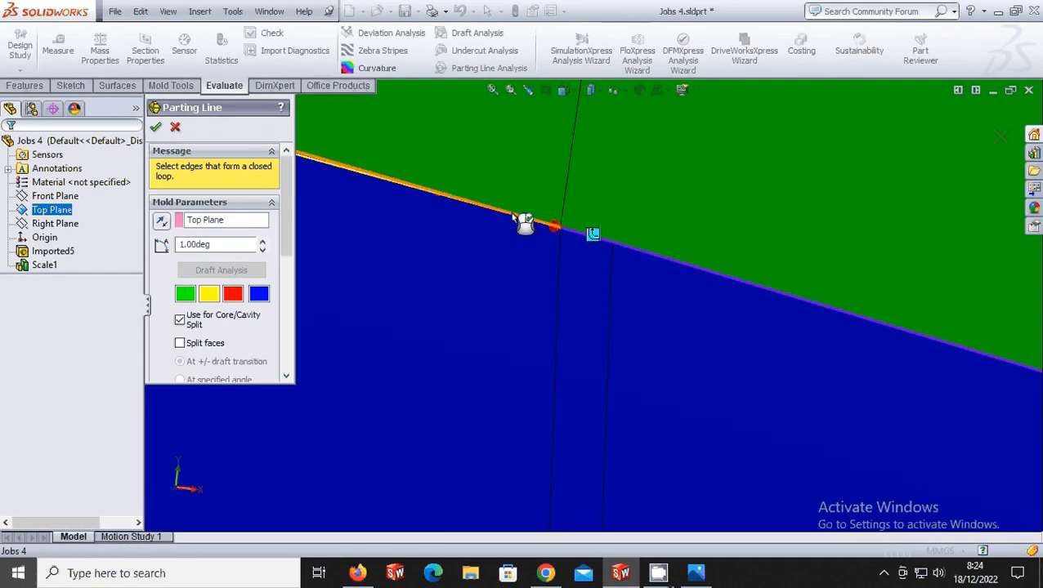
pyautogui.moveTo(524, 223); pyautogui.dragTo(586, 226, button='middle')
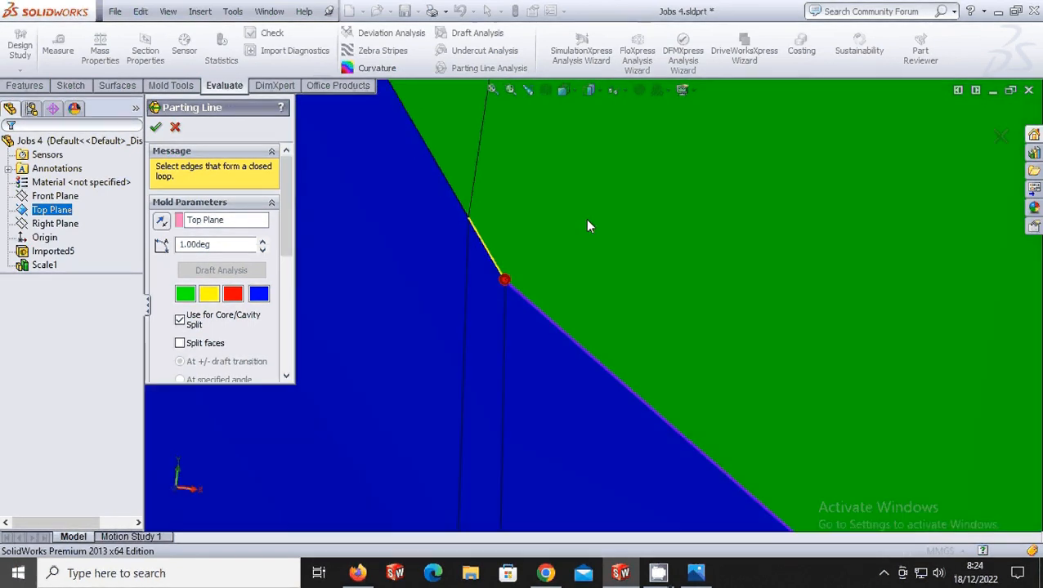
pyautogui.moveTo(485, 253); pyautogui.dragTo(505, 301, button='middle')
pyautogui.click(470, 261)
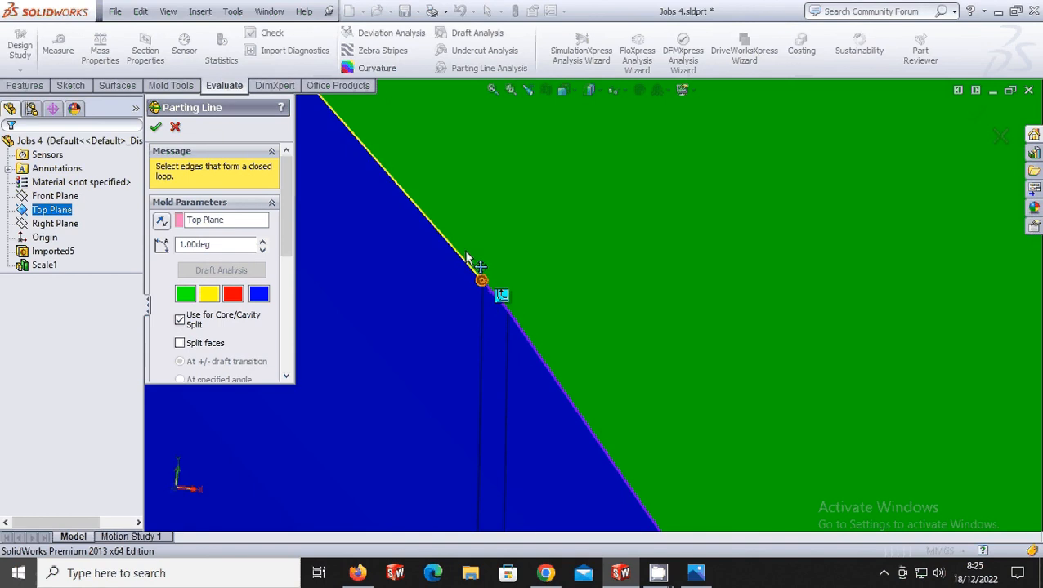
pyautogui.moveTo(445, 245); pyautogui.dragTo(537, 226, button='middle')
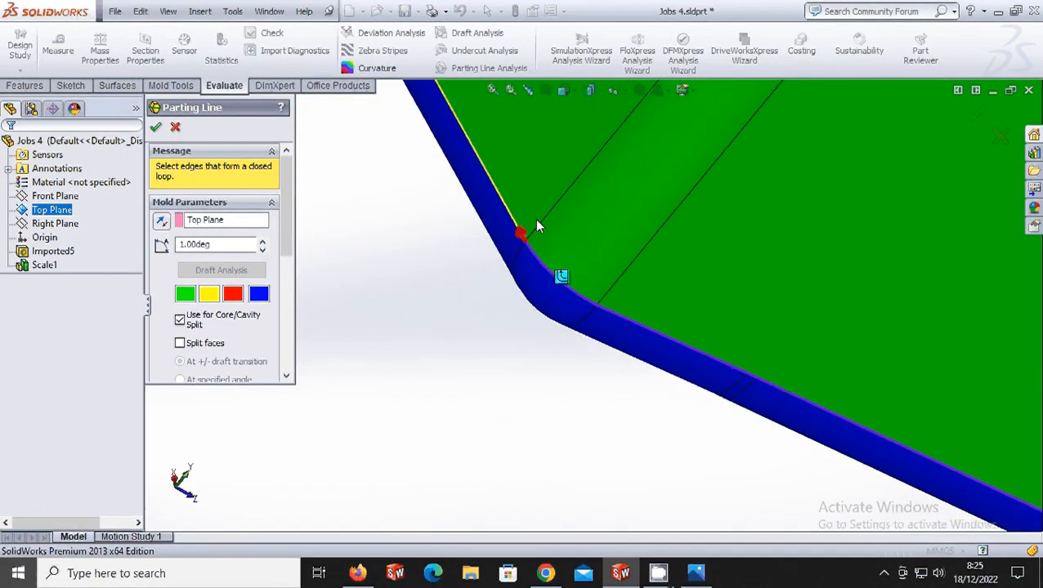
# Step: Carry the parting line past the rounded bend, adding the straight rim edge above it and the short connecting edge at the seam
pyautogui.scroll(-5, 568, 377)
pyautogui.keyDown('ctrl'); pyautogui.moveTo(572, 391); pyautogui.dragTo(572, 328, button='middle'); pyautogui.keyUp('ctrl')
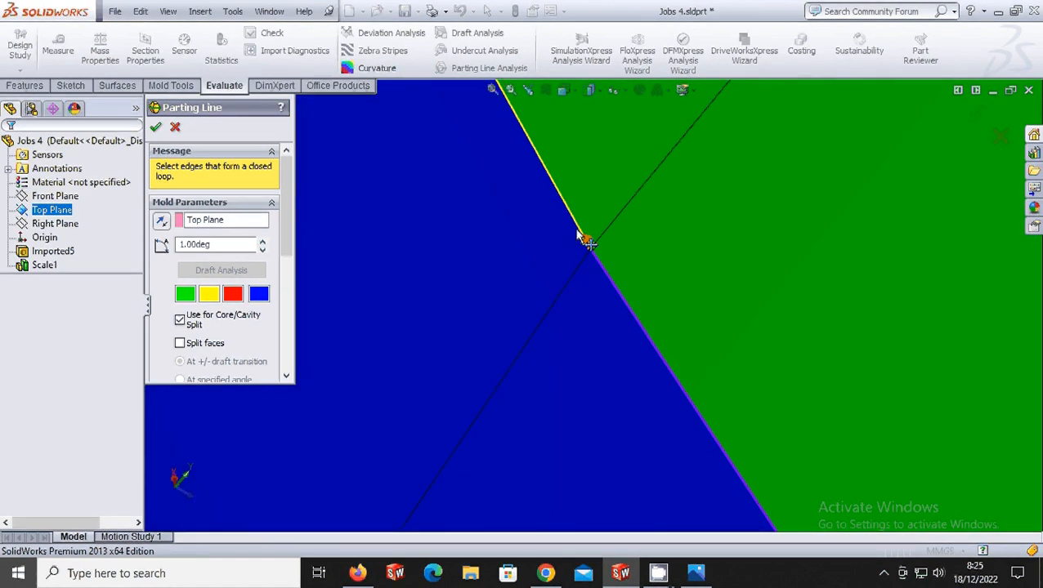
pyautogui.moveTo(576, 228); pyautogui.dragTo(493, 247, button='middle')
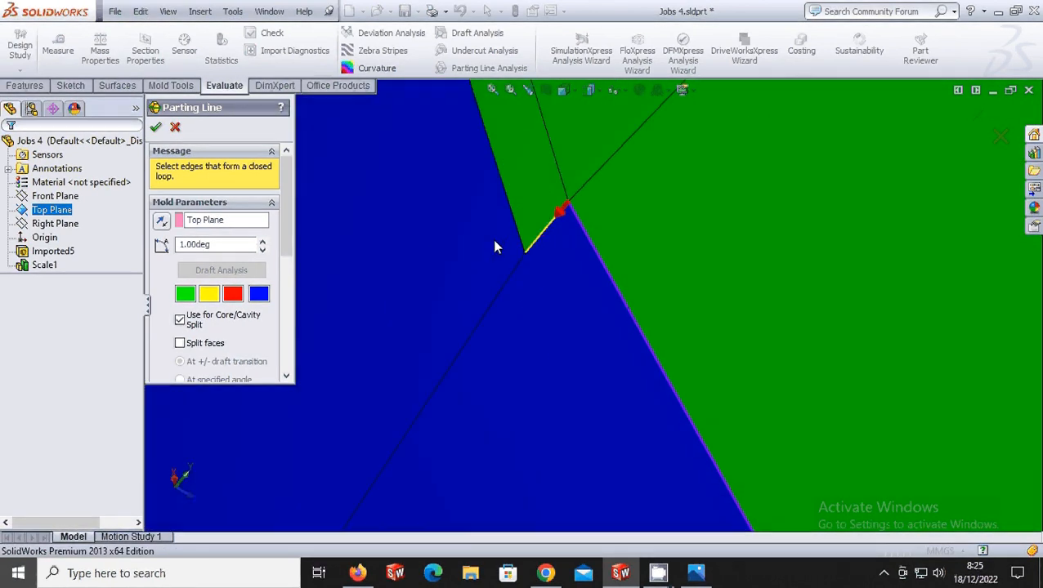
pyautogui.click(545, 238)
# Step: Add the curved corner edge, the slanted end edge of the flange, and the long straight edge running back from its tip
pyautogui.scroll(3, 515, 214)
pyautogui.moveTo(527, 217); pyautogui.dragTo(710, 360, button='middle')
pyautogui.scroll(-5, 701, 303)
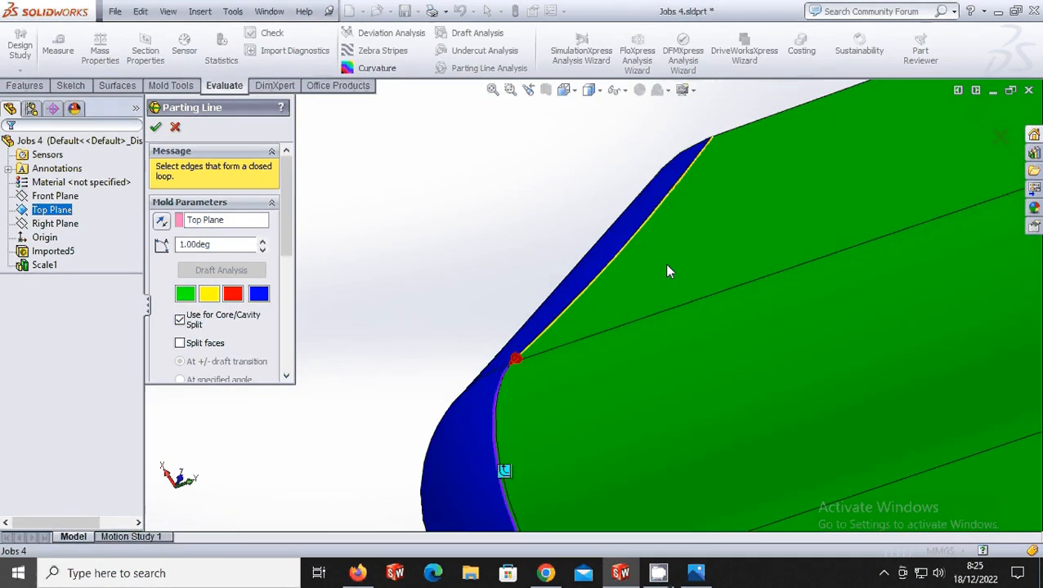
pyautogui.click(628, 245)
pyautogui.scroll(4, 658, 250)
pyautogui.moveTo(689, 257); pyautogui.dragTo(647, 349, button='middle')
pyautogui.click(757, 204)
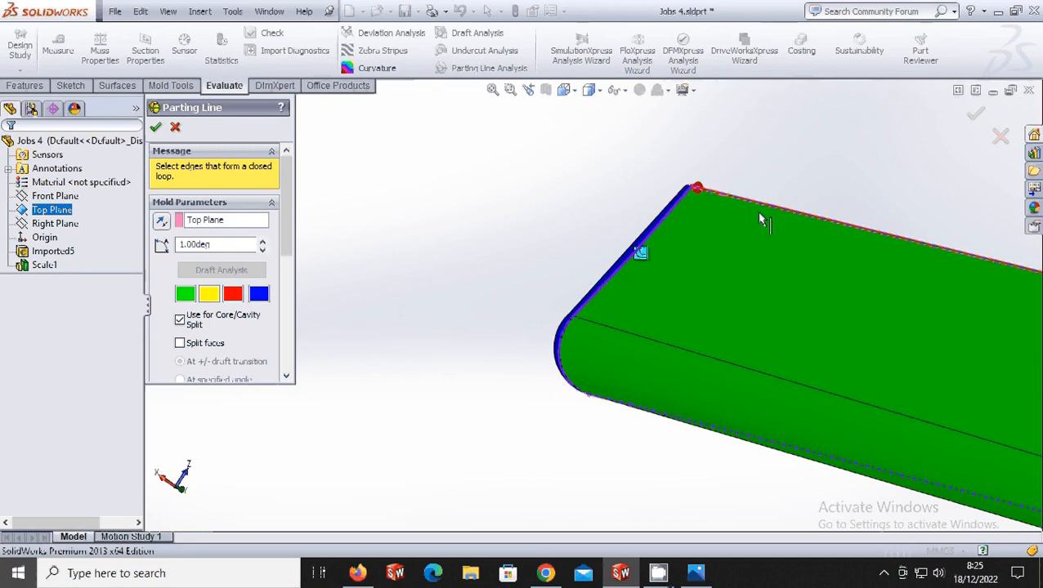
# Step: Add the first rounded corner edge bordering the red face and the straight edge beyond it to the parting line
pyautogui.scroll(5, 756, 209)
pyautogui.scroll(-4, 910, 373)
pyautogui.scroll(5, 914, 371)
pyautogui.scroll(-5, 782, 324)
pyautogui.scroll(-4, 723, 290)
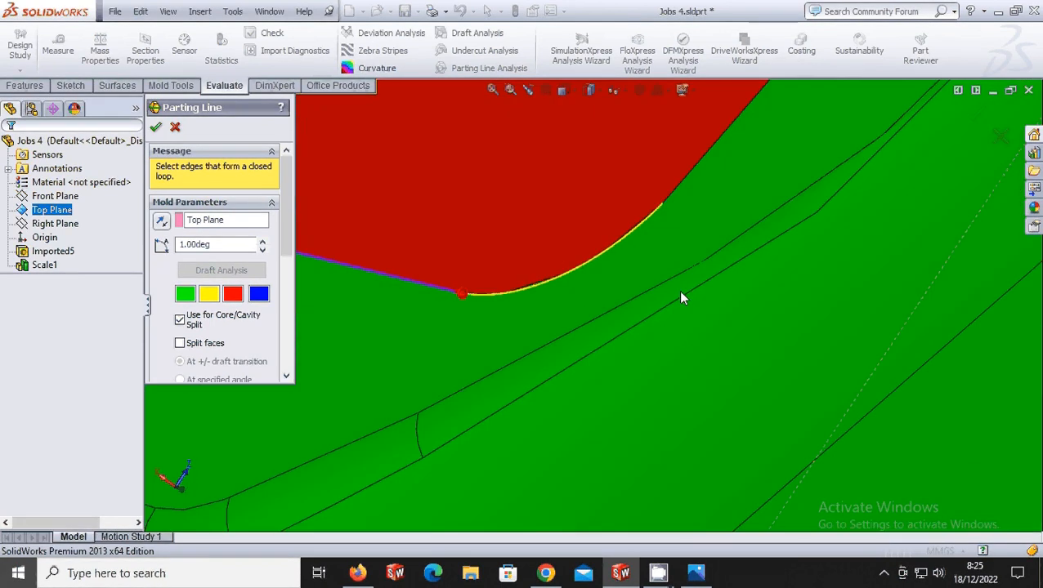
pyautogui.click(599, 265)
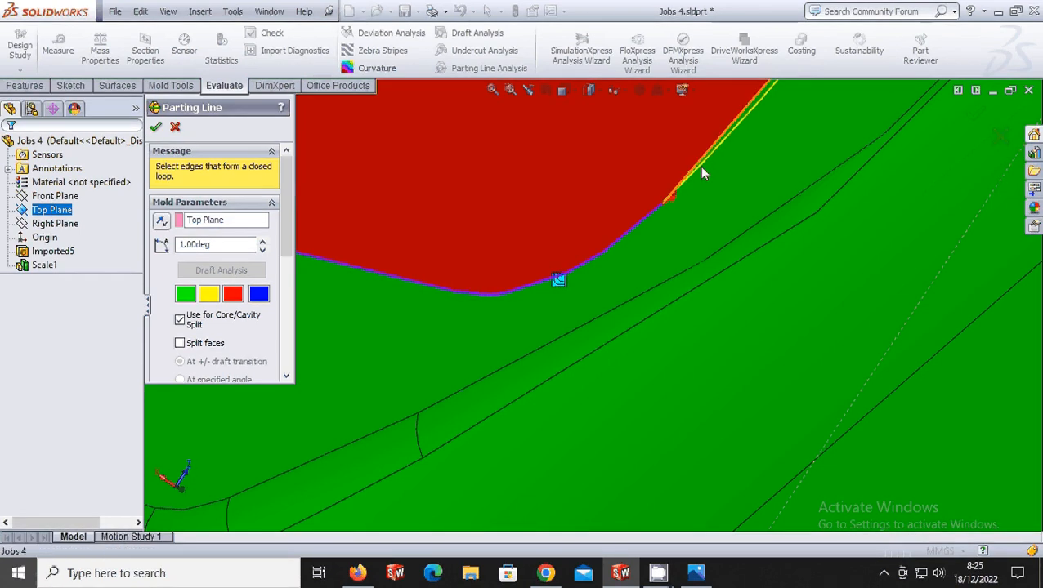
pyautogui.click(701, 167)
# Step: Continue along the red face's border with its second rounded corner edge and the following long straight edge
pyautogui.scroll(6, 721, 216)
pyautogui.scroll(-5, 687, 208)
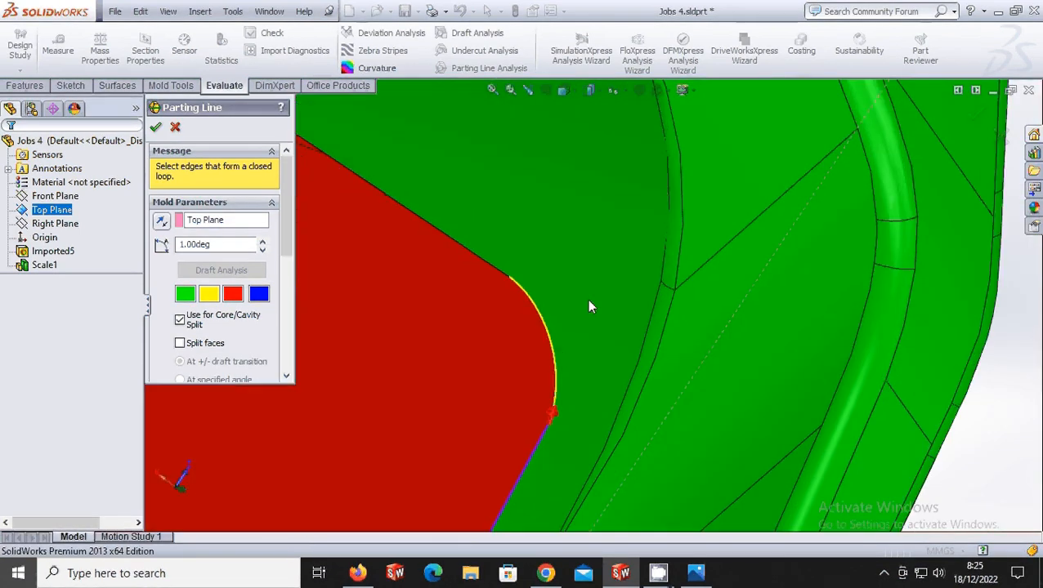
pyautogui.click(556, 360)
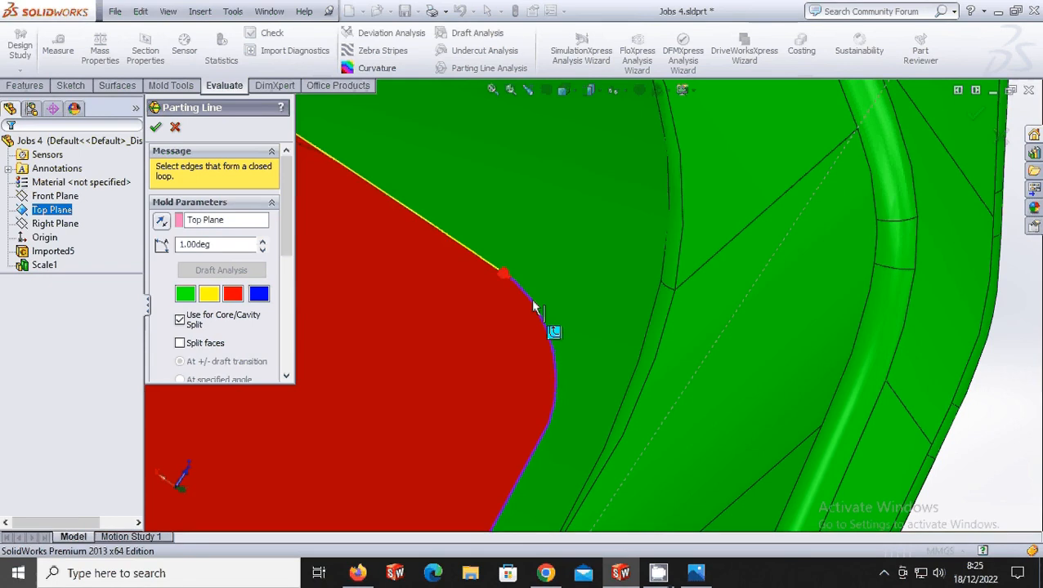
pyautogui.click(482, 265)
# Step: Add the concave bend edges and the straight edges between them along the inner opening, leading toward the large arch
pyautogui.scroll(5, 482, 260)
pyautogui.scroll(-6, 523, 246)
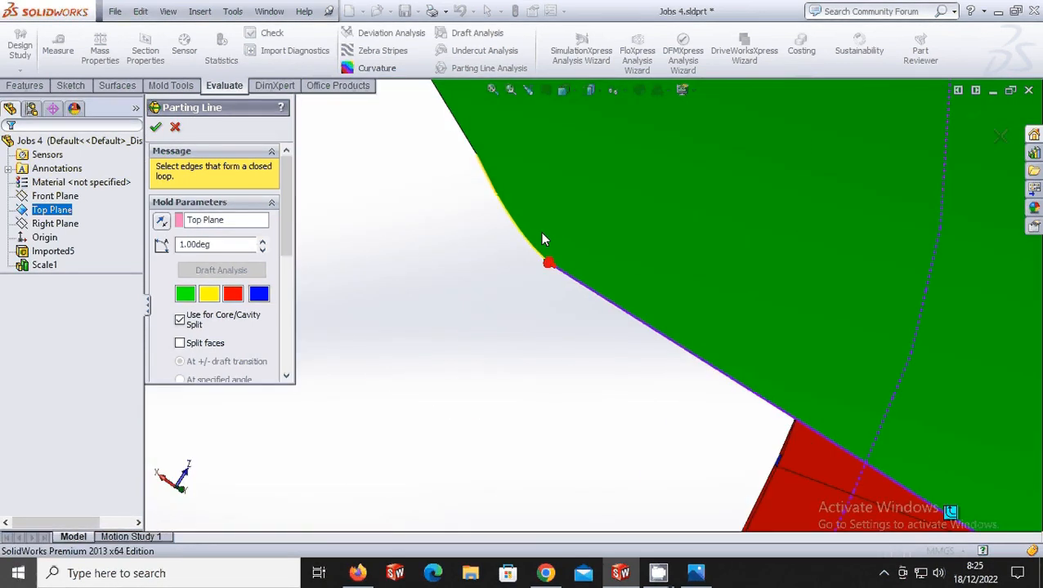
pyautogui.click(523, 236)
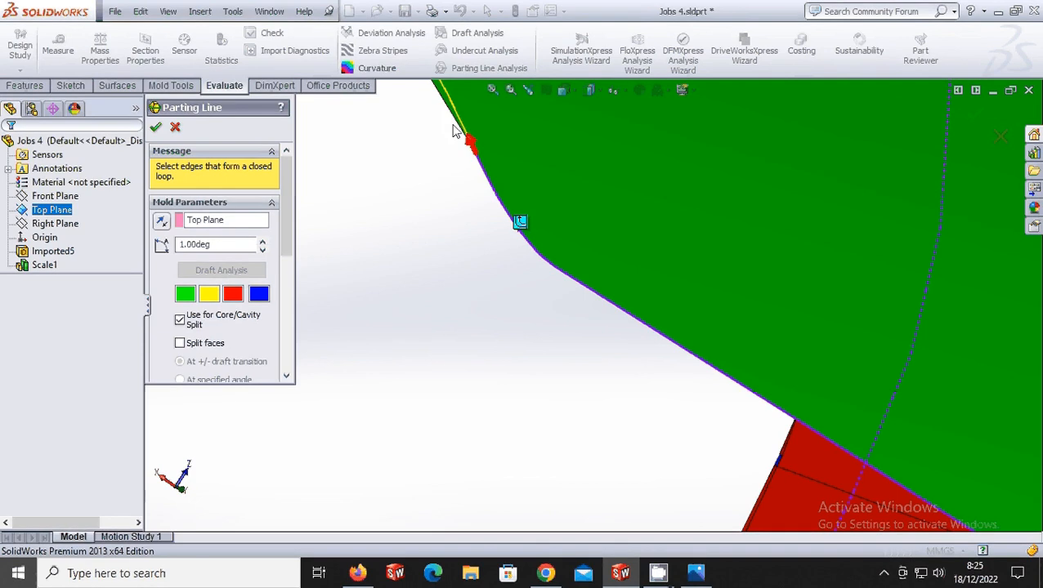
pyautogui.scroll(6, 530, 196)
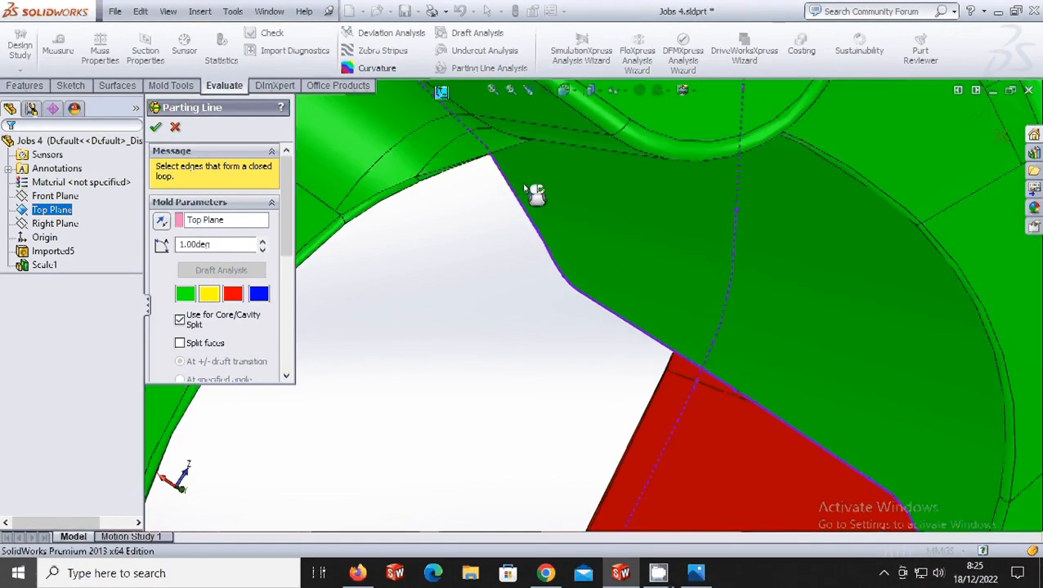
pyautogui.moveTo(528, 214); pyautogui.dragTo(485, 127, button='middle')
pyautogui.scroll(2, 485, 128)
pyautogui.scroll(-6, 818, 485)
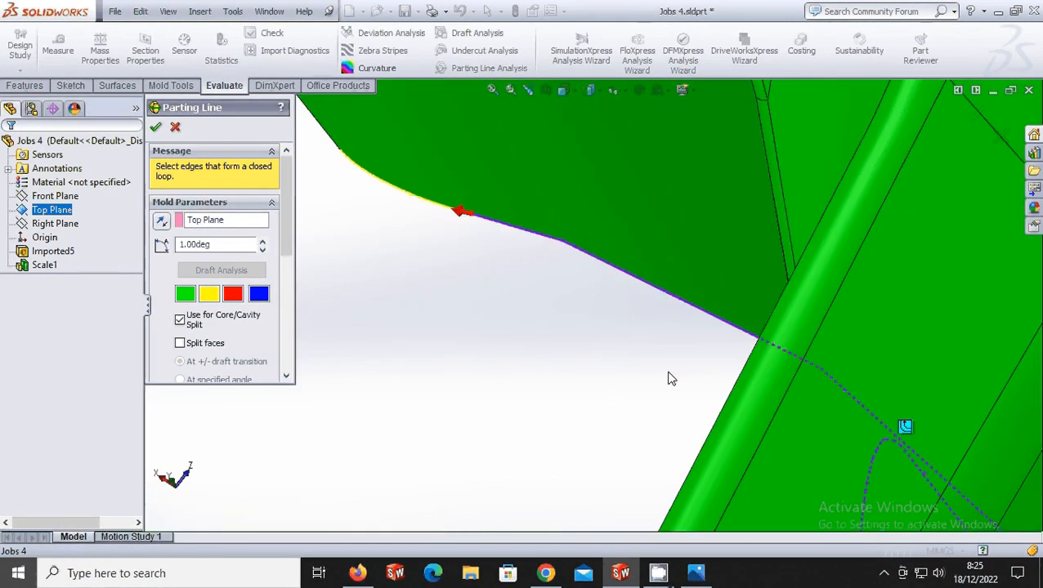
pyautogui.click(426, 202)
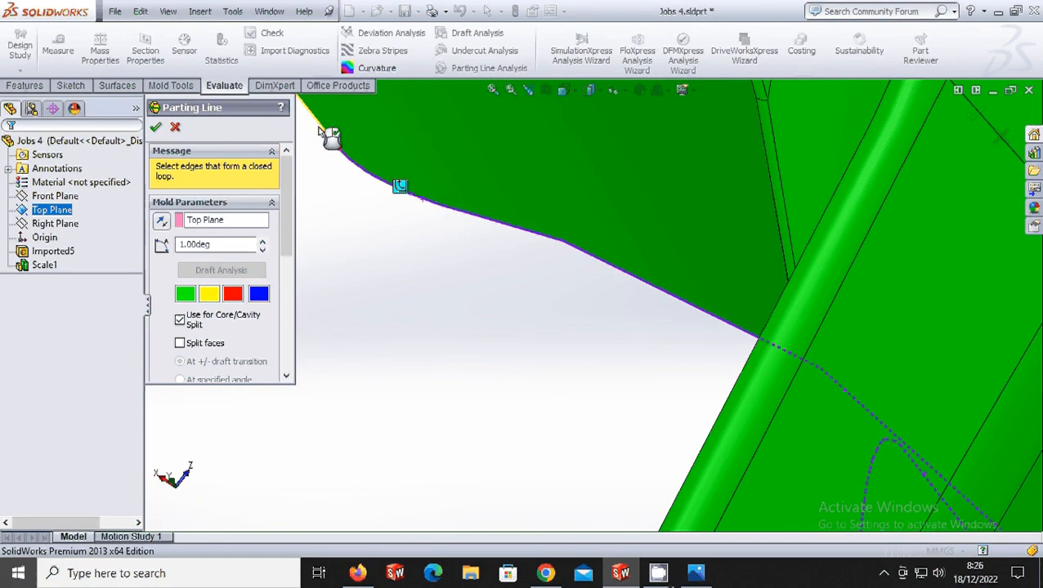
# Step: Extend the parting line around the large arched opening by adding its successive curved edges
pyautogui.scroll(6, 323, 131)
pyautogui.scroll(-5, 561, 280)
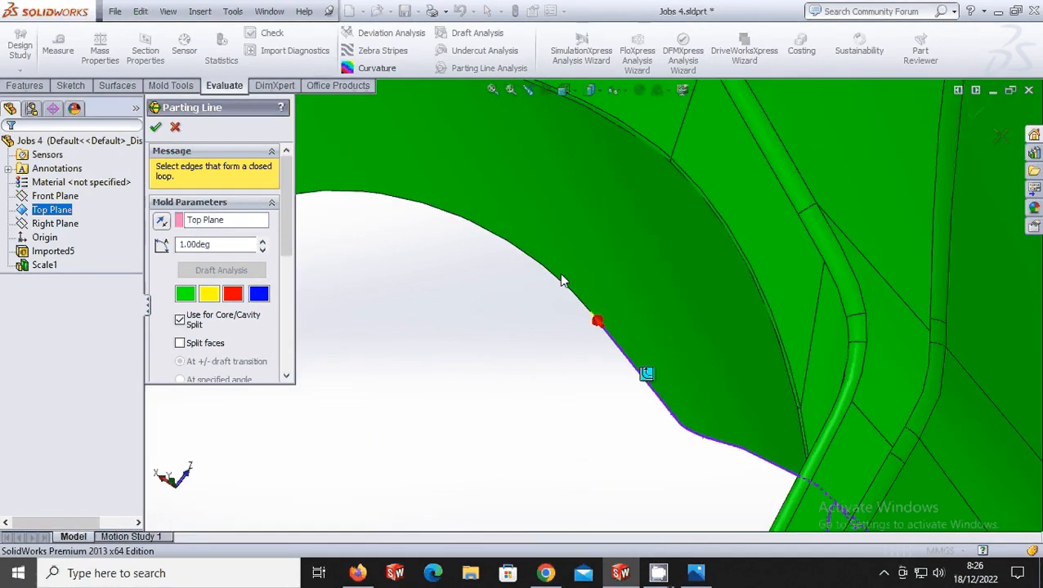
pyautogui.scroll(-3, 605, 317)
pyautogui.click(576, 286)
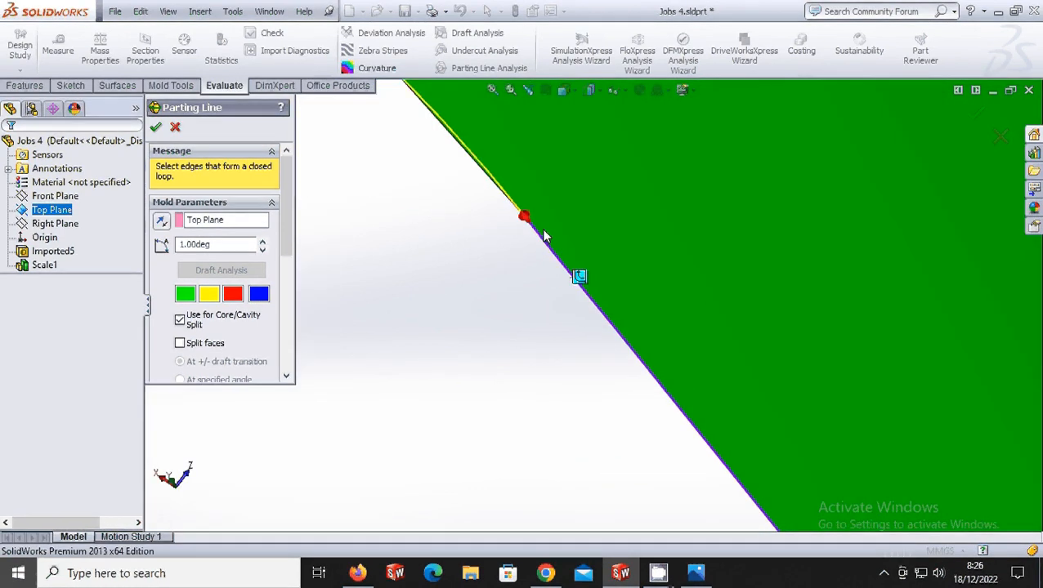
pyautogui.click(489, 173)
pyautogui.scroll(5, 510, 226)
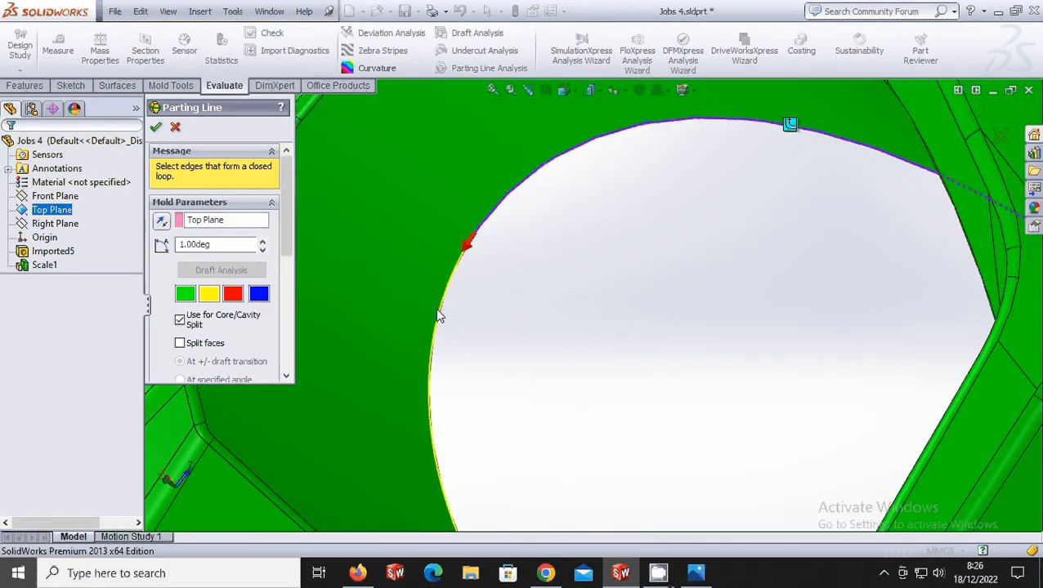
pyautogui.click(436, 311)
# Step: Add the short edge at the arch's end and the straight edge running to the tip of the opposite flange
pyautogui.scroll(-3, 598, 450)
pyautogui.scroll(-5, 599, 458)
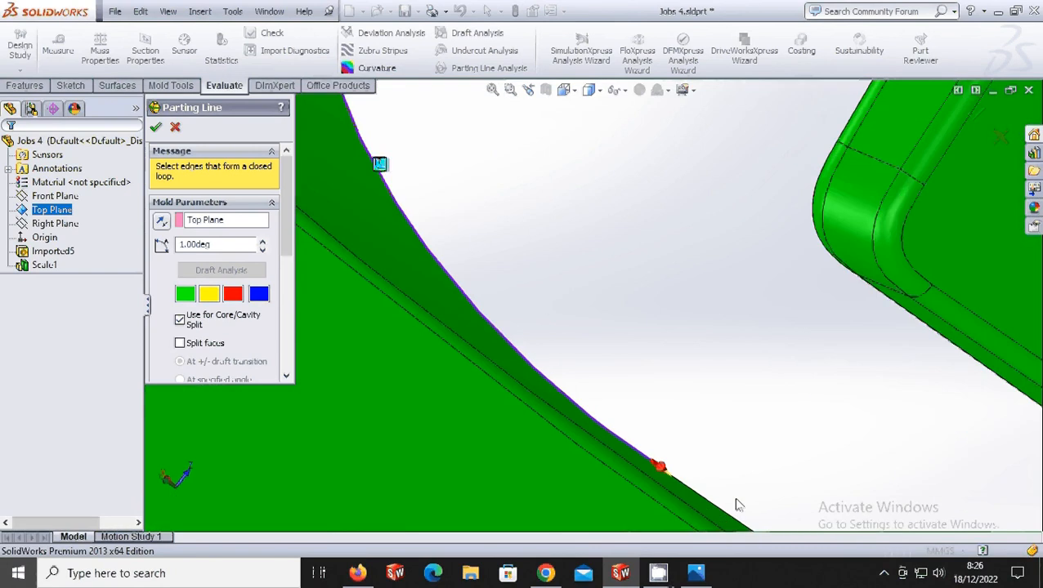
pyautogui.click(560, 396)
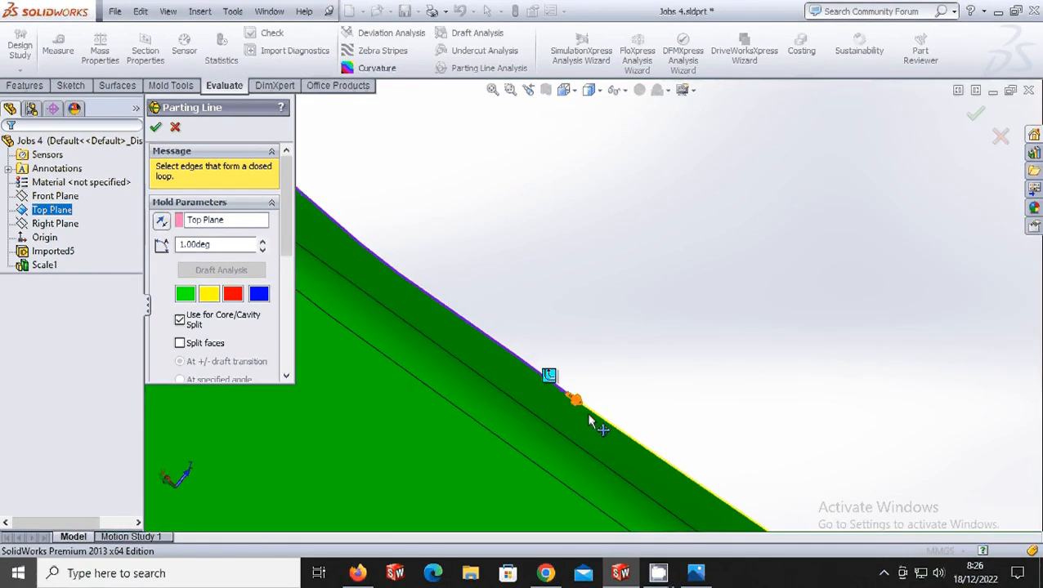
pyautogui.scroll(4, 621, 409)
pyautogui.scroll(-3, 650, 387)
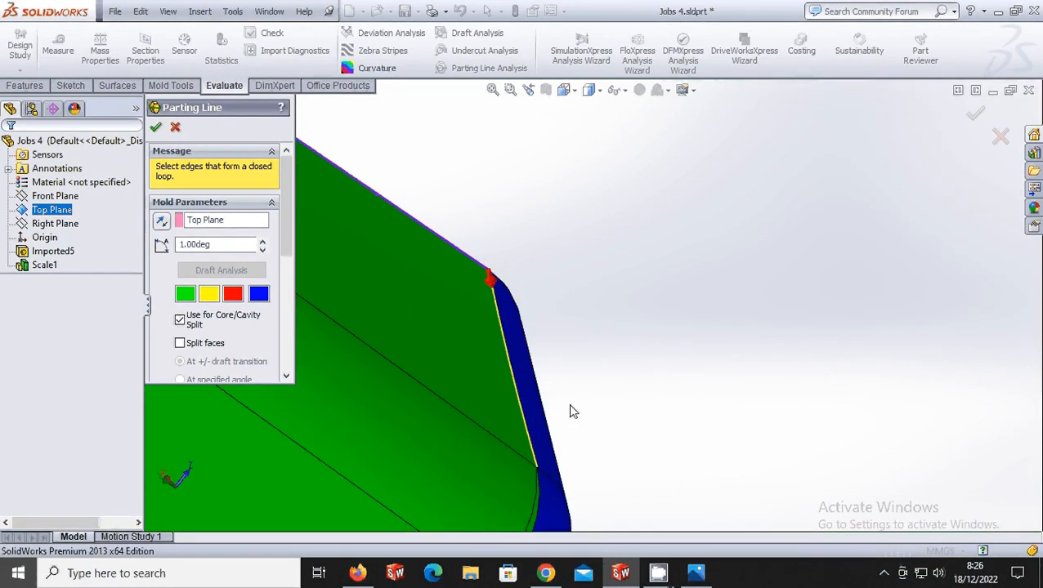
# Step: Take the parting line around the opposite flange's tip, adding its end edge, the rounded corner edge and the short connecting edge
pyautogui.click(514, 372)
pyautogui.scroll(-5, 545, 494)
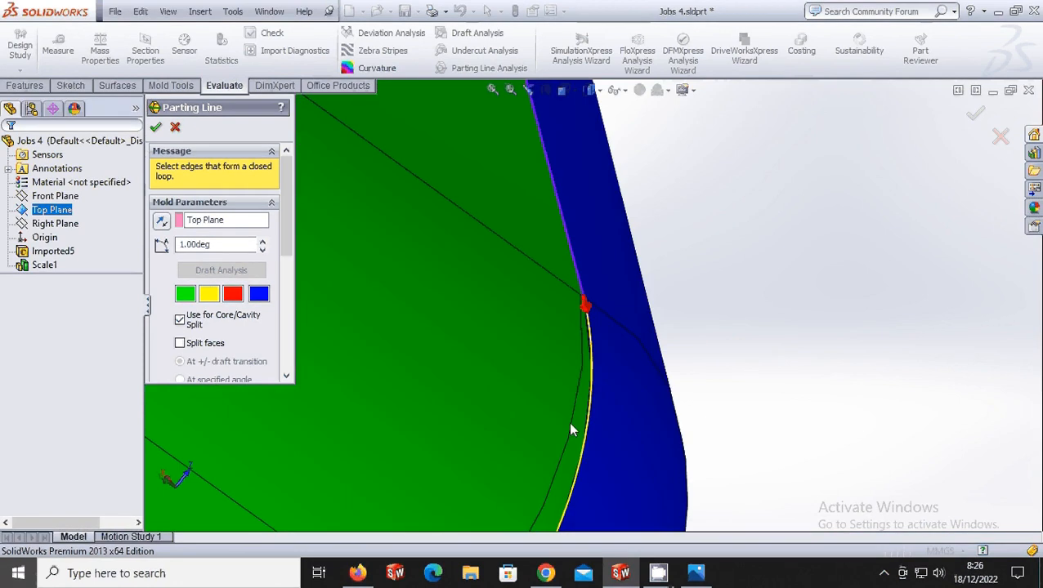
pyautogui.scroll(-3, 586, 424)
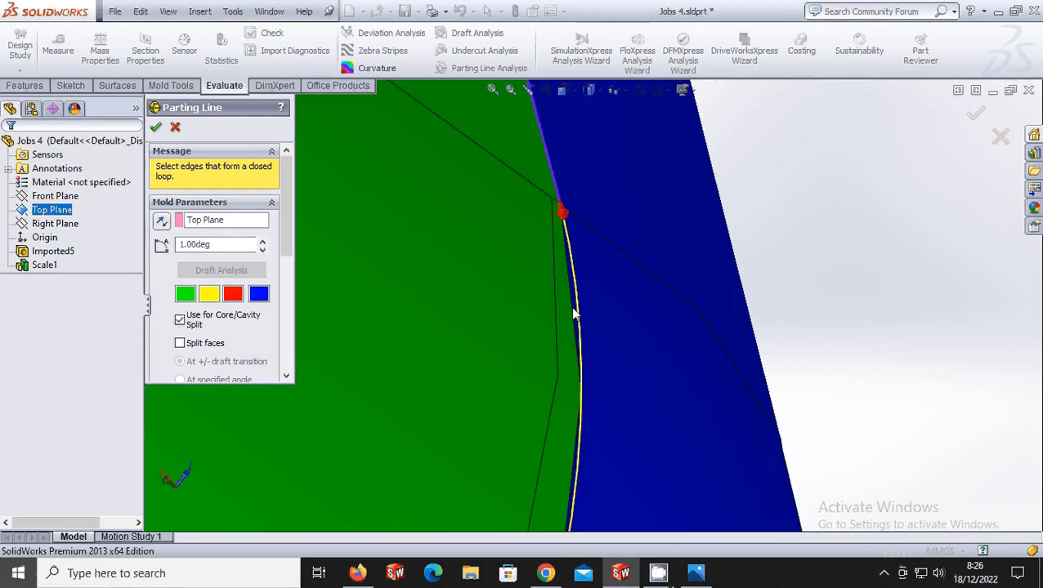
pyautogui.click(578, 325)
pyautogui.scroll(5, 619, 356)
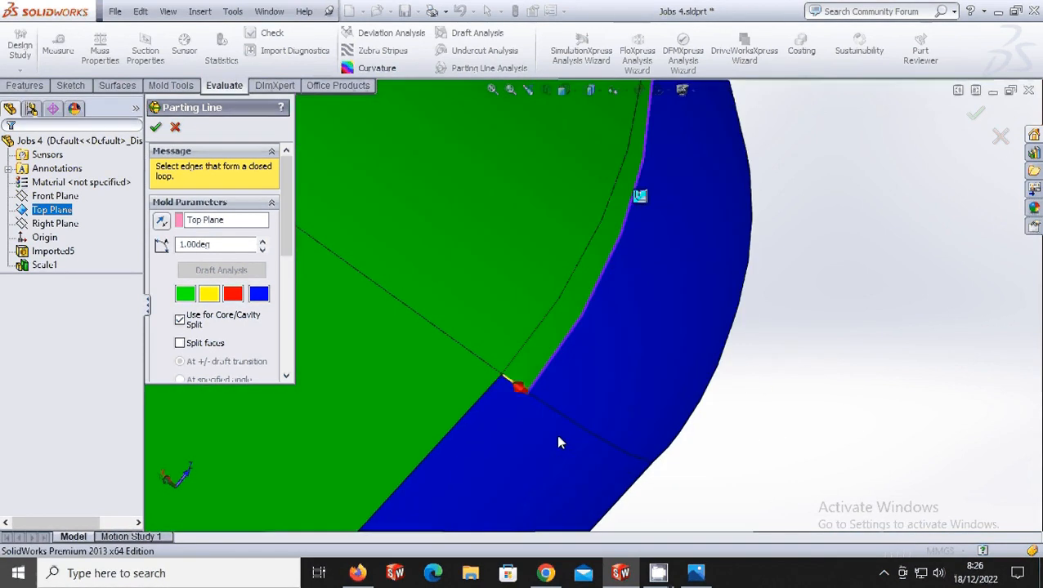
pyautogui.scroll(-3, 515, 335)
pyautogui.click(506, 317)
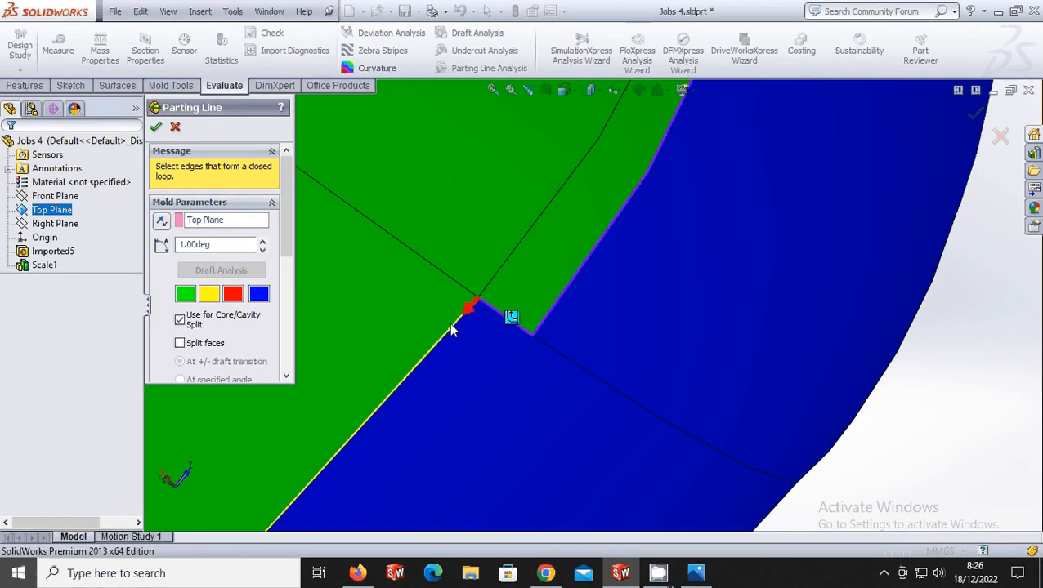
# Step: Extend the parting line down the flange's long edge and around the fender end's first rounded corner onto the end edge
pyautogui.scroll(5, 551, 377)
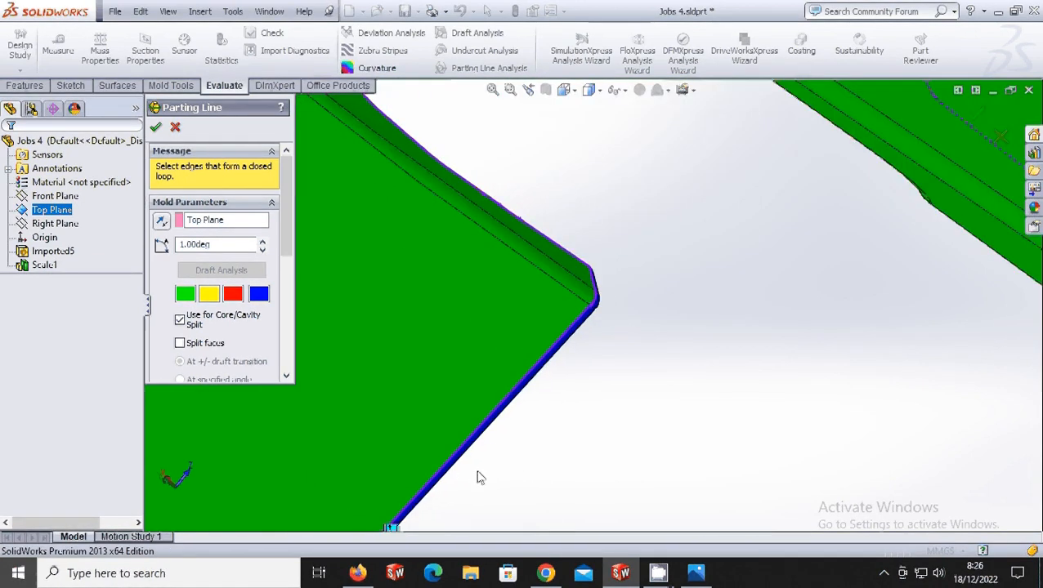
pyautogui.scroll(-3, 470, 478)
pyautogui.scroll(4, 490, 425)
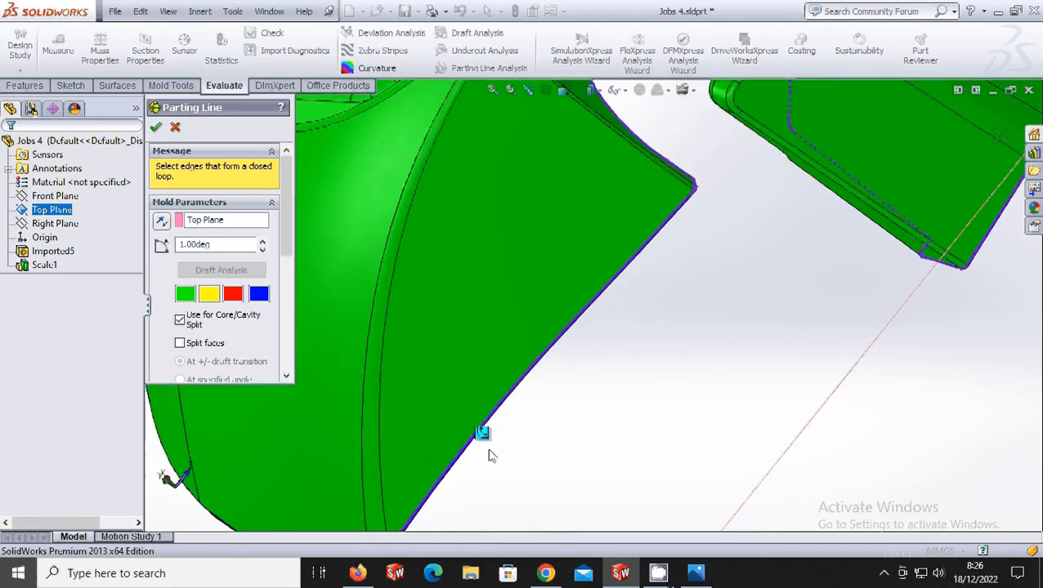
pyautogui.scroll(-4, 582, 319)
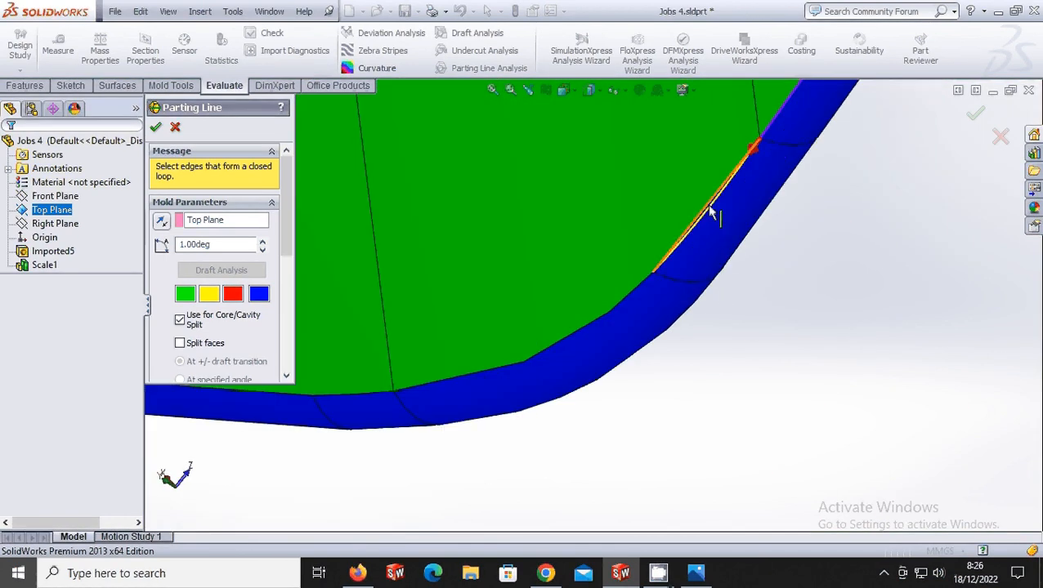
pyautogui.click(712, 214)
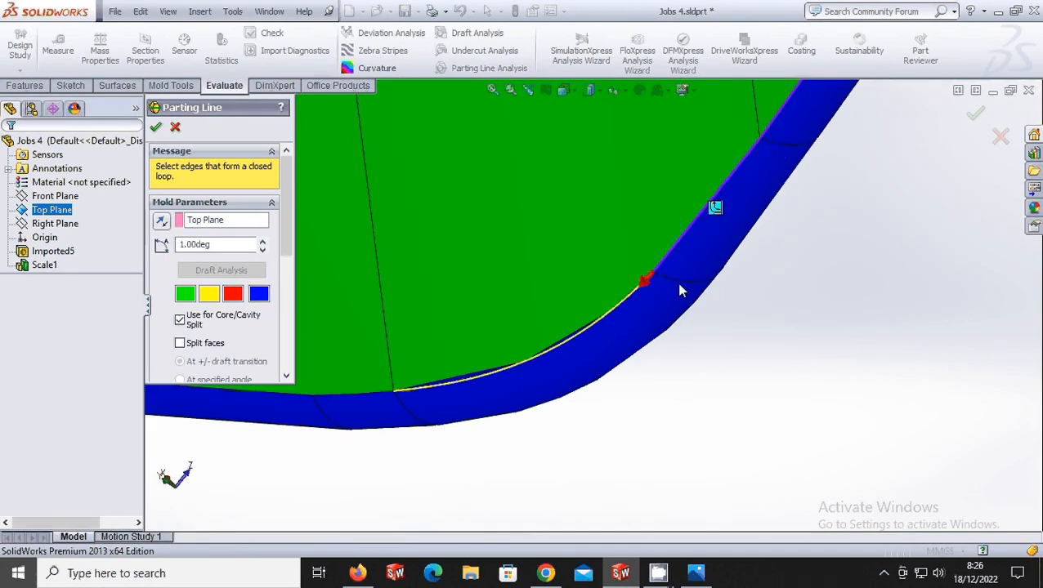
pyautogui.click(609, 326)
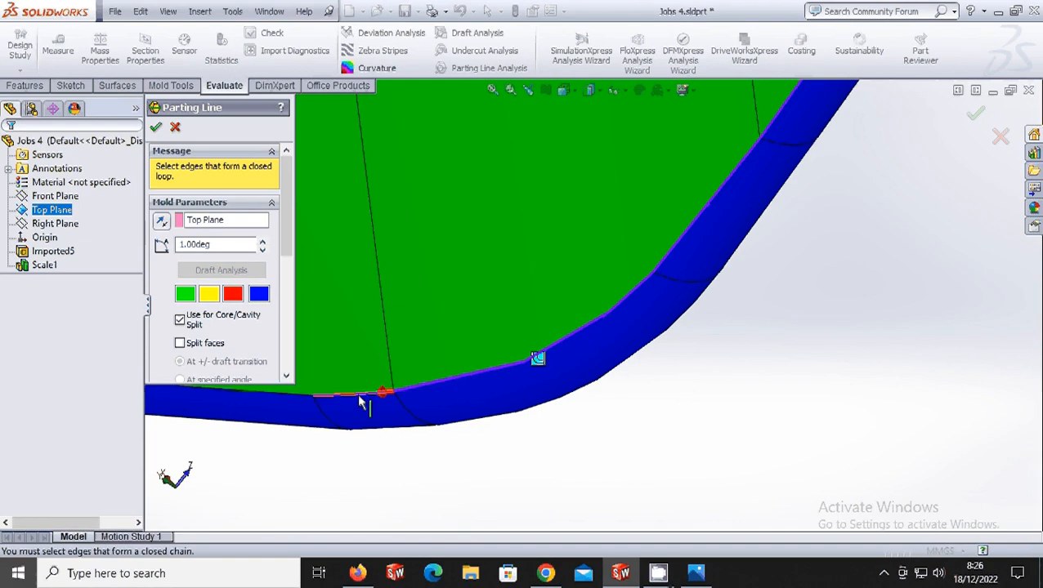
pyautogui.click(358, 396)
pyautogui.scroll(4, 411, 365)
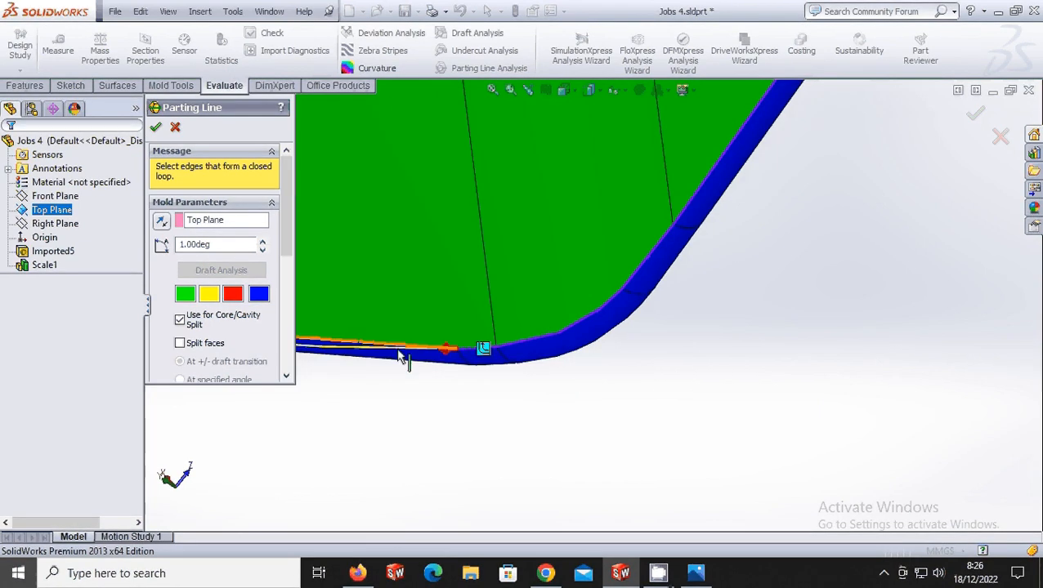
pyautogui.click(403, 353)
pyautogui.scroll(5, 482, 368)
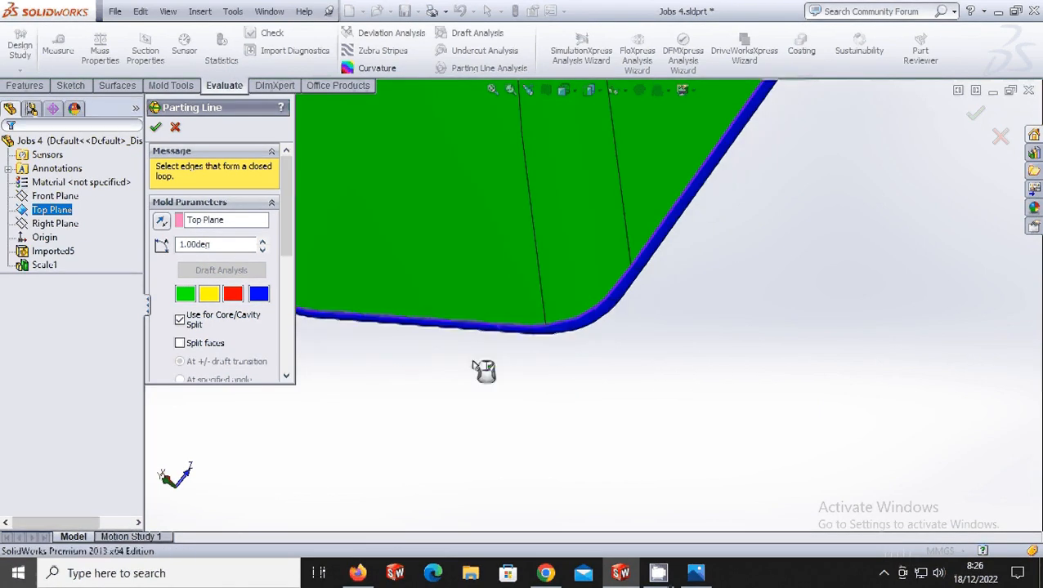
# Step: Take the parting line around the fender end's second rounded corner, adding the short edge before it, the curved edge and the edge beyond
pyautogui.scroll(-3, 393, 245)
pyautogui.moveTo(447, 239); pyautogui.dragTo(594, 184, button='middle')
pyautogui.scroll(3, 420, 221)
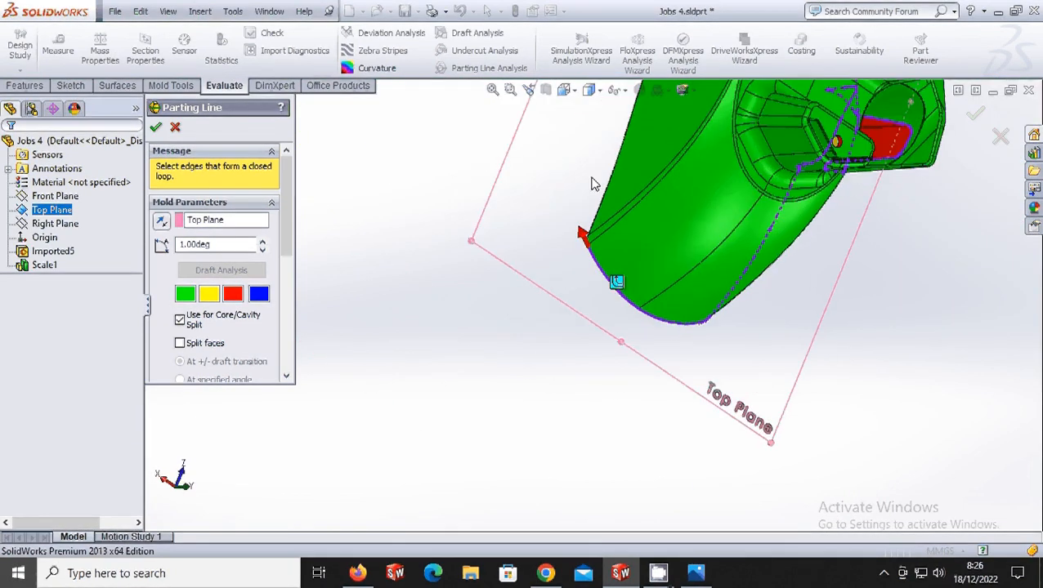
pyautogui.scroll(-6, 594, 184)
pyautogui.scroll(-3, 543, 476)
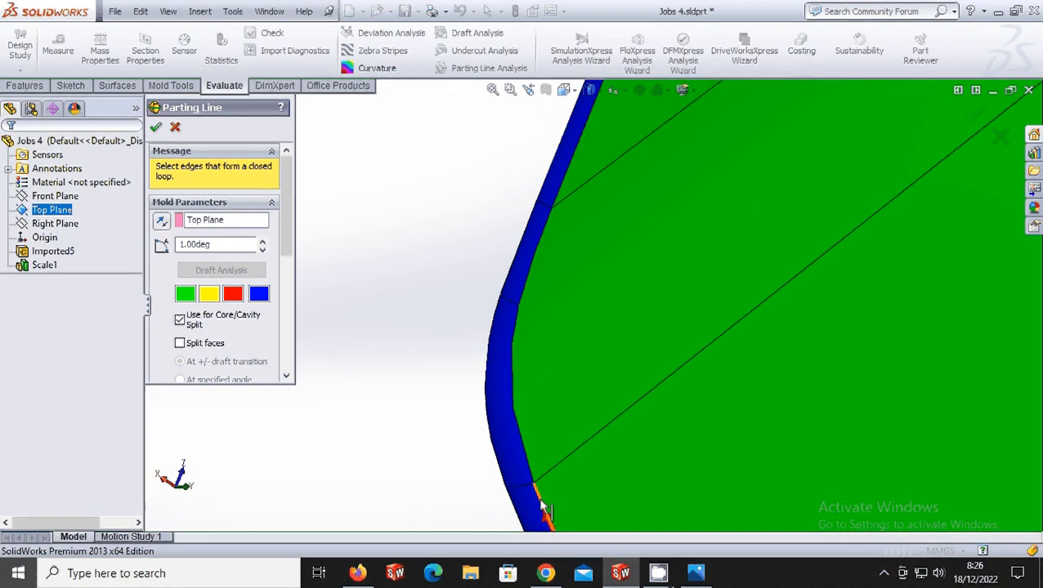
pyautogui.click(542, 506)
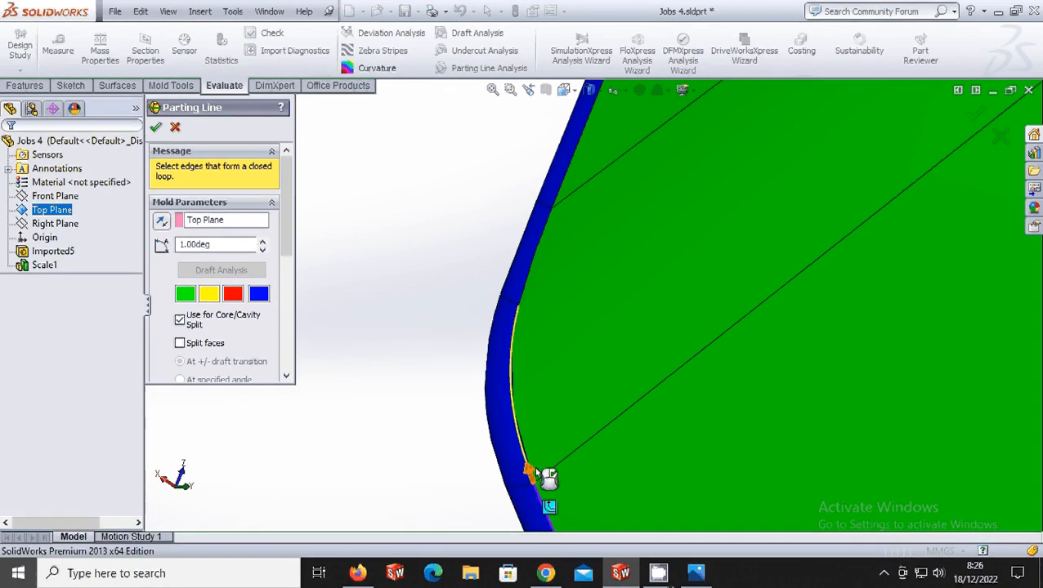
pyautogui.click(515, 396)
pyautogui.click(537, 254)
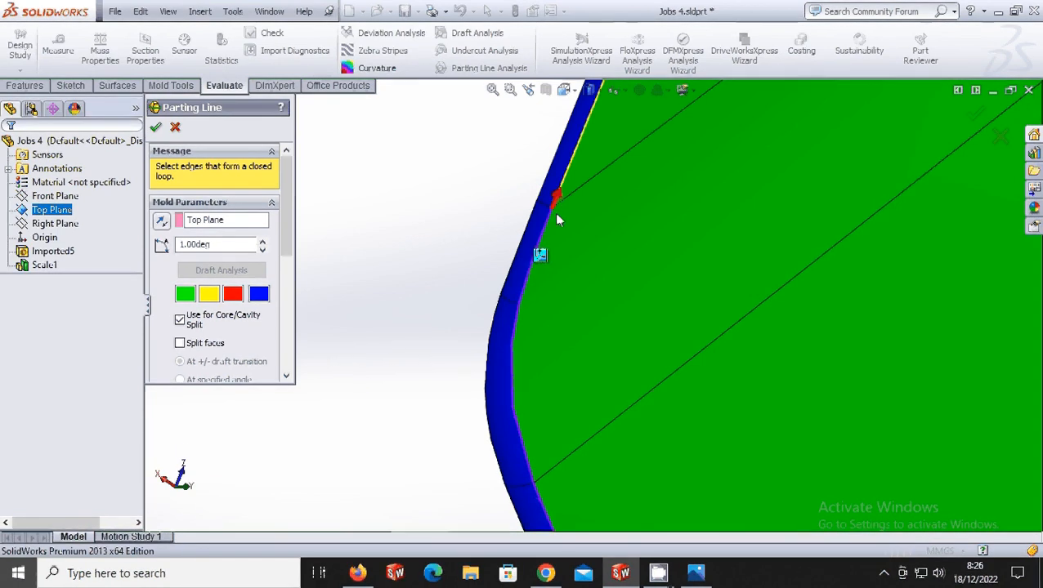
# Step: Add the successive long side edges from the second corner up to the tip beside the arched opening
pyautogui.scroll(-4, 562, 195)
pyautogui.click(563, 197)
pyautogui.scroll(4, 632, 311)
pyautogui.scroll(5, 659, 135)
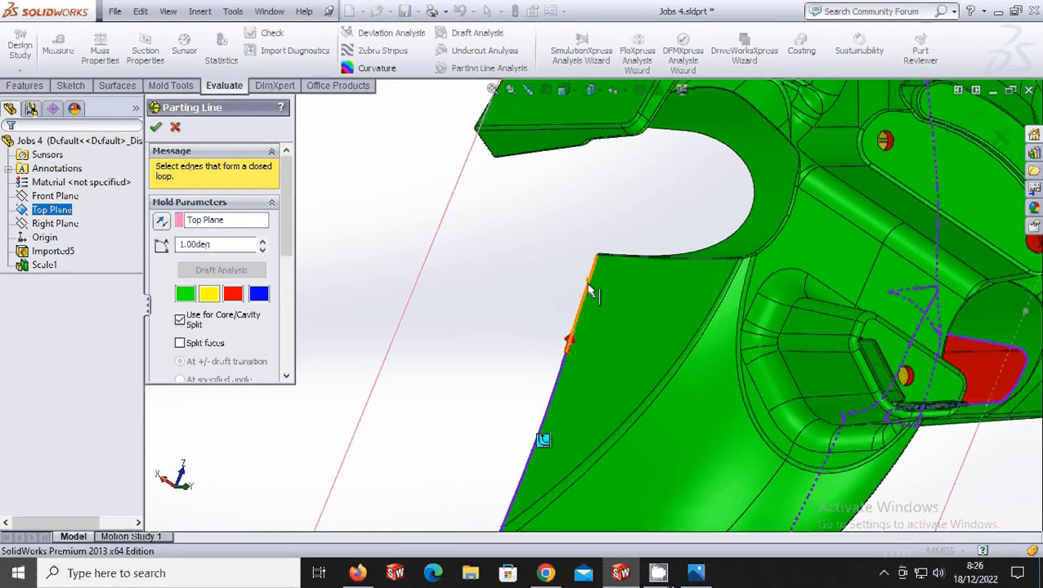
pyautogui.click(586, 307)
# Step: Add the short step edge at the side's tip, its rounded corner edge and the straight edge leading away from the corner
pyautogui.scroll(-8, 572, 278)
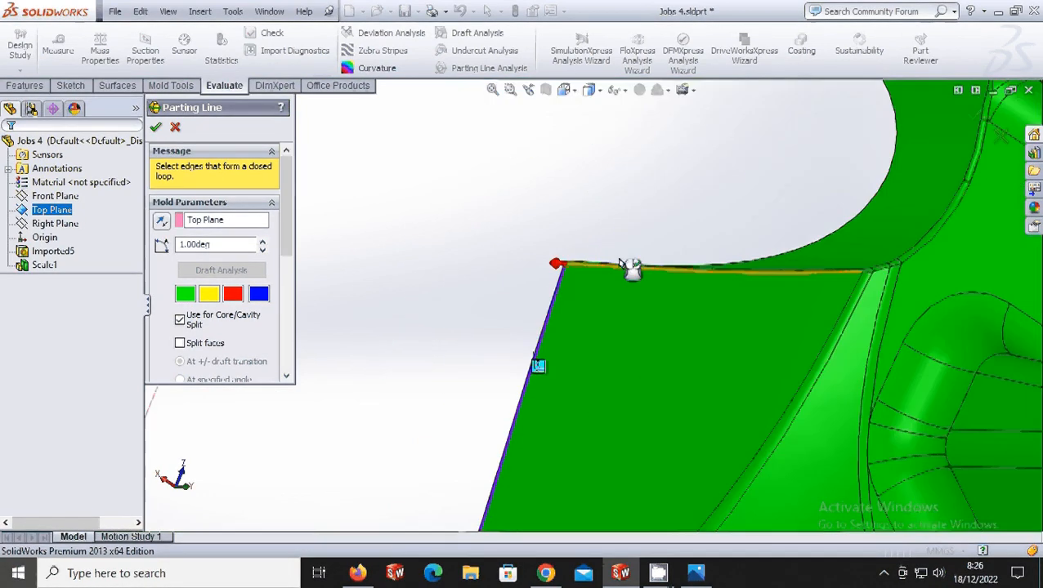
pyautogui.scroll(-5, 531, 309)
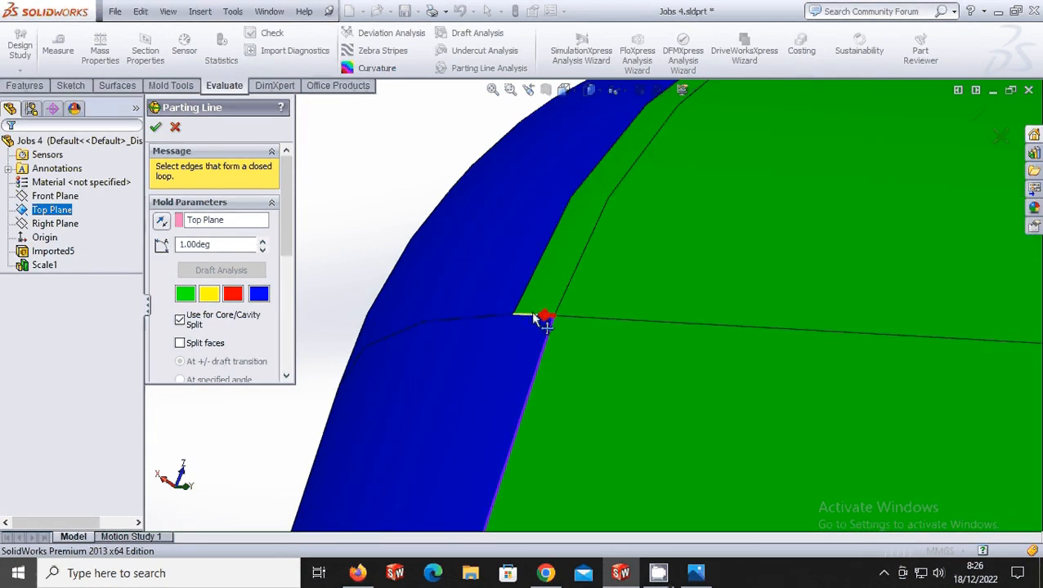
pyautogui.click(527, 316)
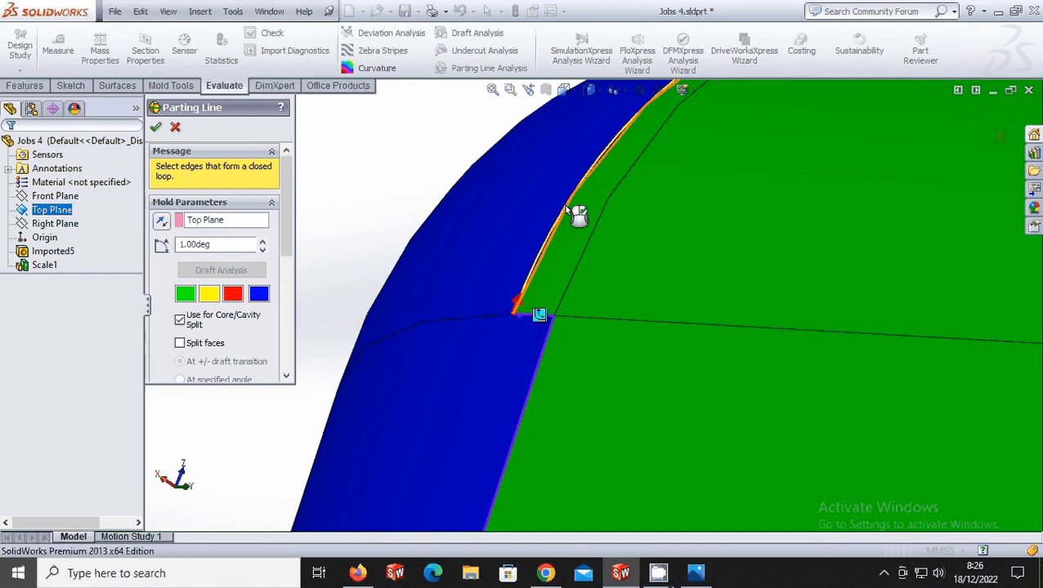
pyautogui.moveTo(580, 216); pyautogui.dragTo(633, 338, button='middle')
pyautogui.scroll(-5, 693, 276)
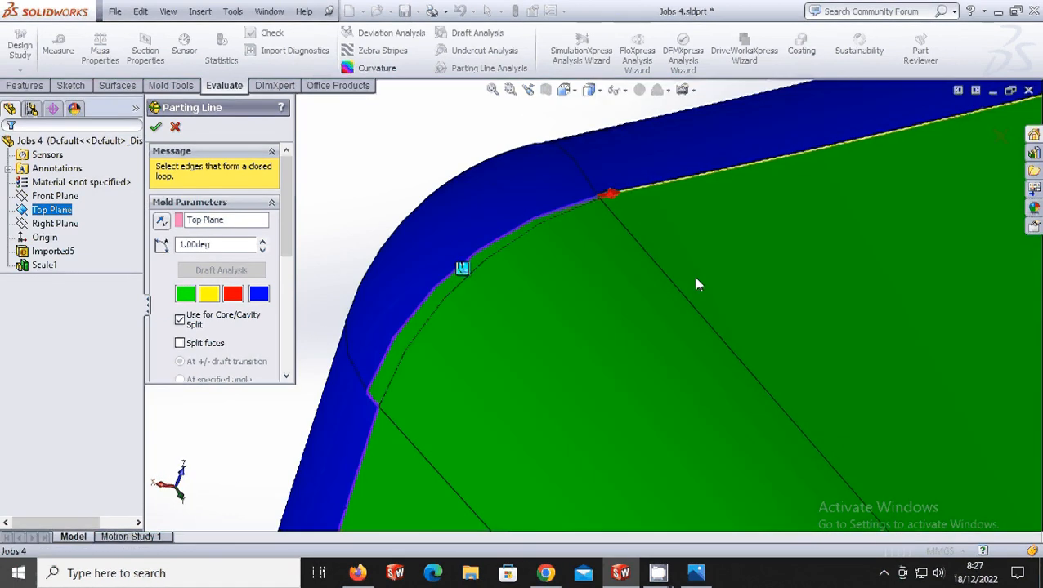
pyautogui.scroll(-3, 522, 140)
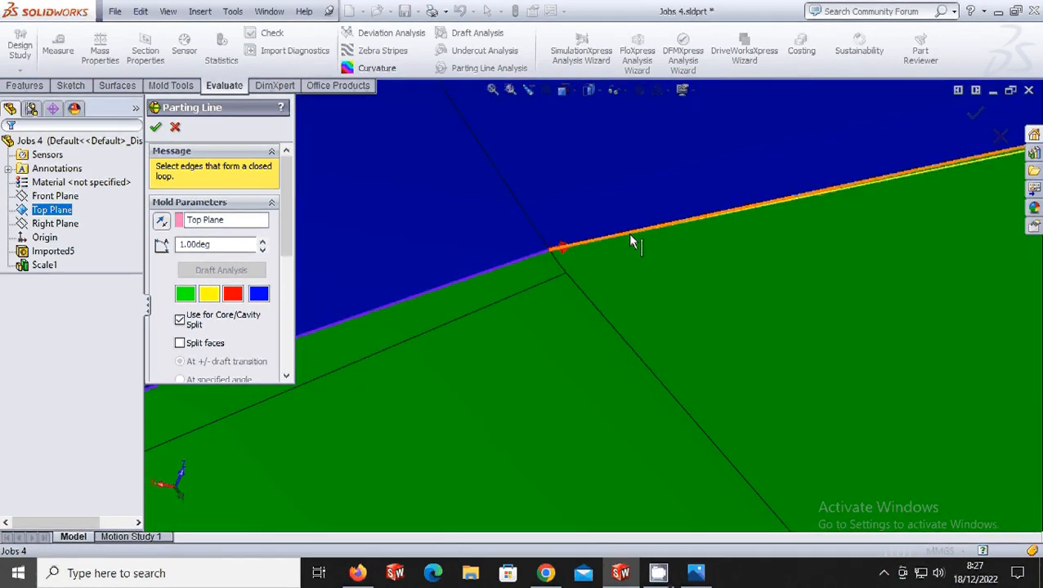
pyautogui.scroll(6, 703, 261)
# Step: Carry the parting line across the wall thickness onto the inner edge that starts the second arched opening
pyautogui.scroll(-10, 830, 292)
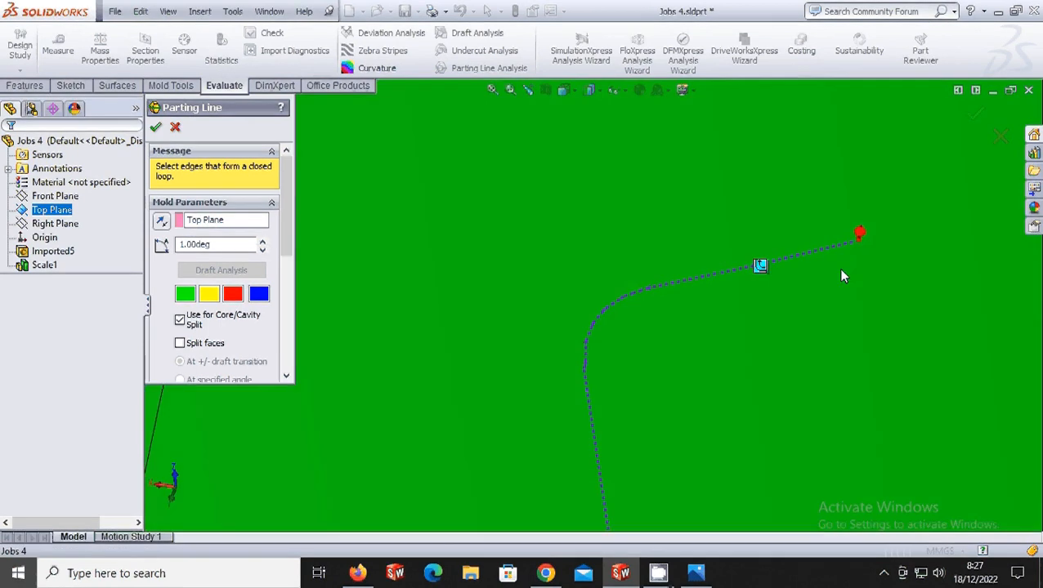
pyautogui.moveTo(670, 301); pyautogui.dragTo(721, 321, button='middle')
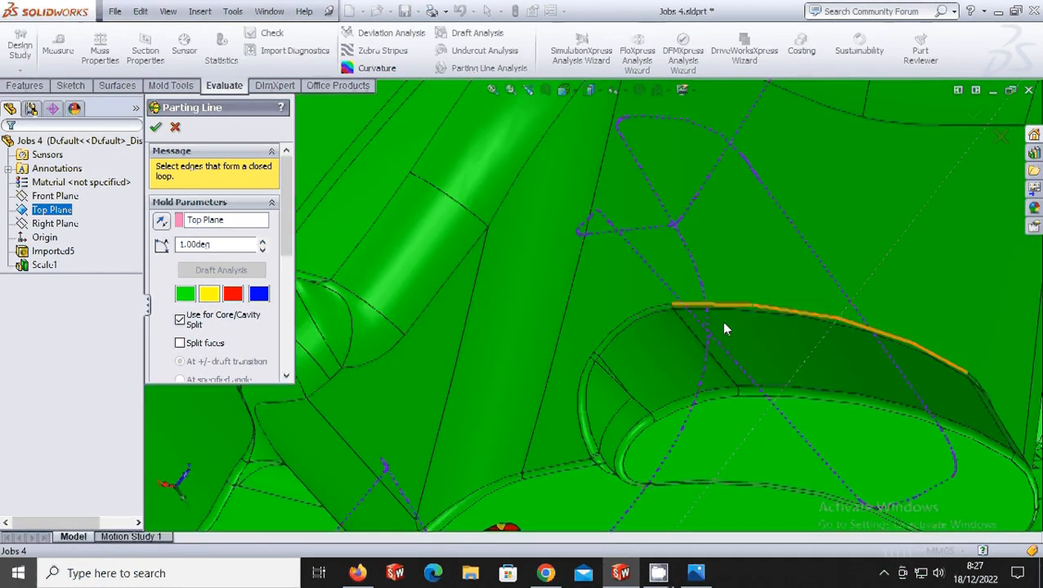
pyautogui.scroll(8, 721, 322)
pyautogui.scroll(-4, 553, 317)
pyautogui.moveTo(554, 317); pyautogui.dragTo(582, 291, button='middle')
pyautogui.scroll(-8, 549, 309)
pyautogui.scroll(-8, 563, 423)
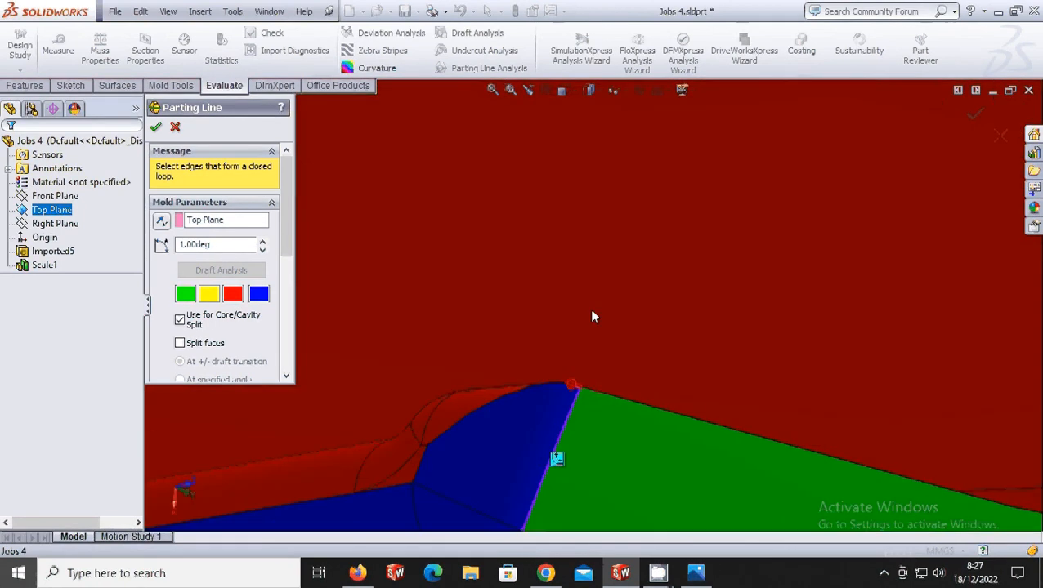
pyautogui.scroll(-6, 586, 442)
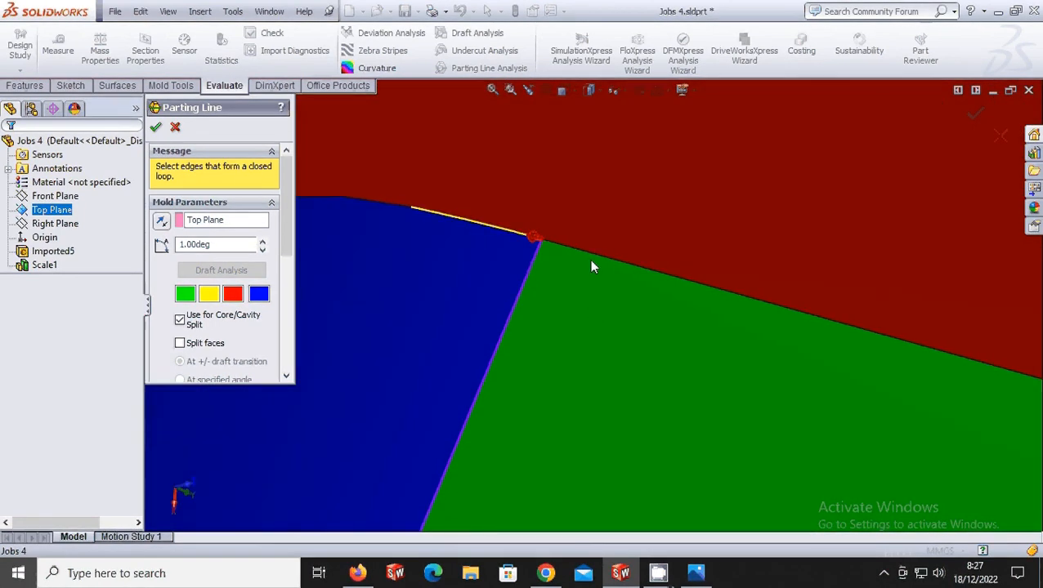
pyautogui.moveTo(589, 259); pyautogui.dragTo(602, 308, button='middle')
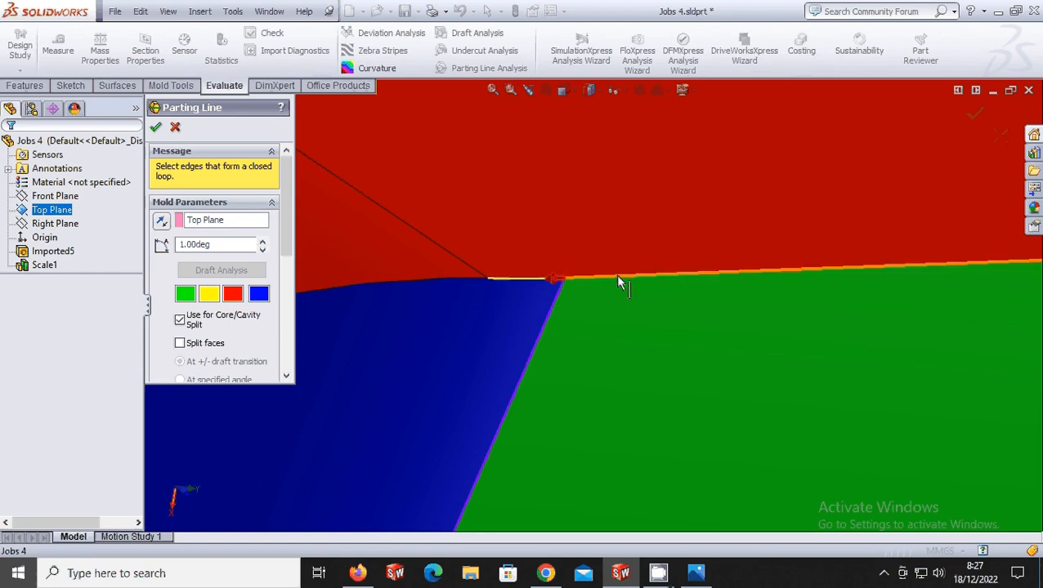
pyautogui.scroll(6, 675, 298)
pyautogui.scroll(4, 749, 310)
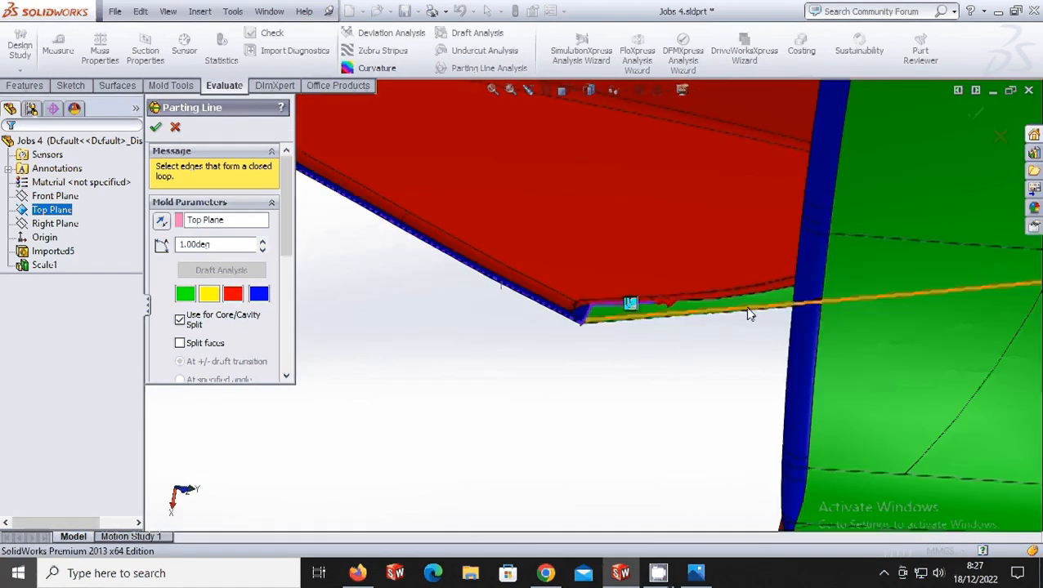
# Step: Add the two successive edges between the inner surface and the wall face, leading into the arched opening's curve
pyautogui.scroll(-9, 747, 311)
pyautogui.click(564, 239)
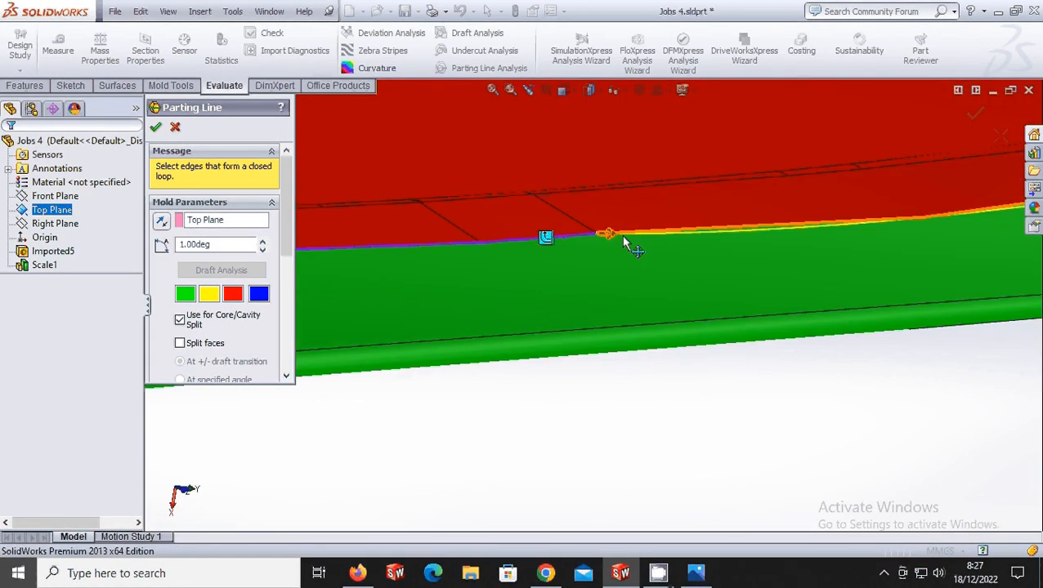
pyautogui.click(656, 235)
pyautogui.scroll(6, 713, 260)
pyautogui.scroll(10, 760, 274)
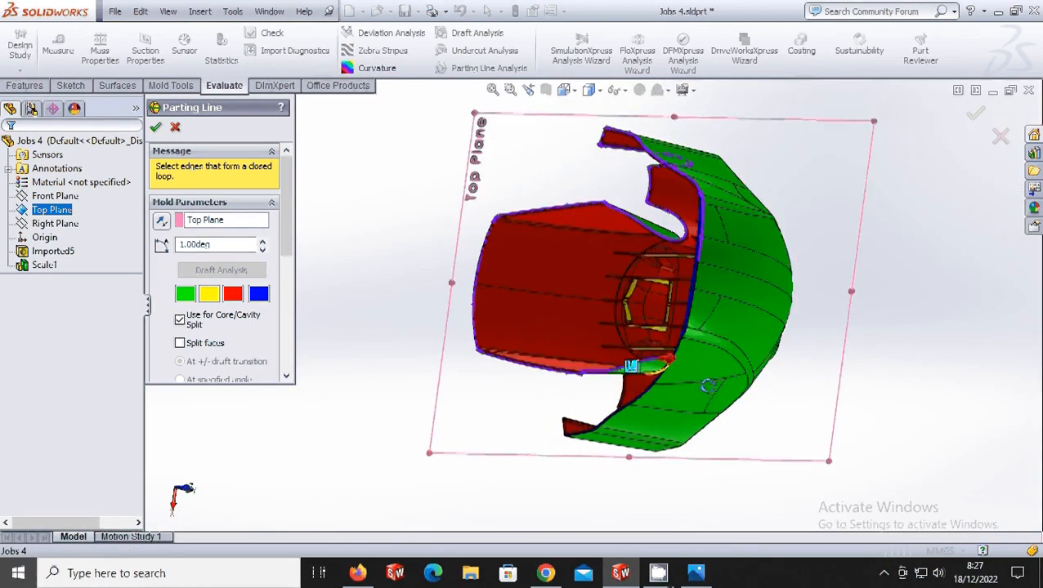
# Step: Continue the parting line through the arched opening, adding its large curved edge and the short edge after it
pyautogui.moveTo(708, 386); pyautogui.dragTo(912, 372, button='middle')
pyautogui.scroll(-10, 624, 255)
pyautogui.scroll(-3, 589, 249)
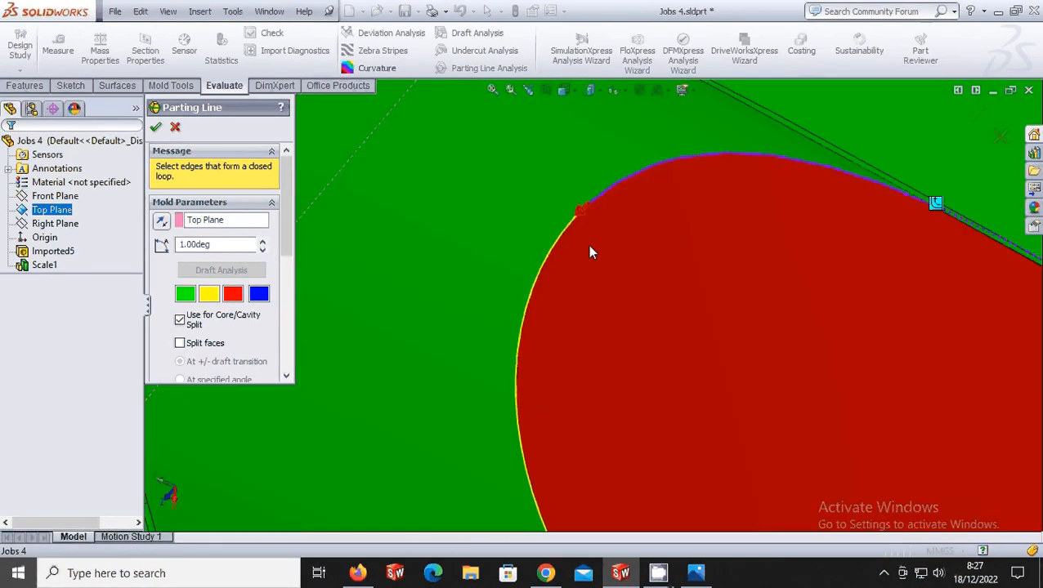
pyautogui.click(565, 244)
pyautogui.scroll(5, 615, 372)
pyautogui.scroll(-10, 640, 437)
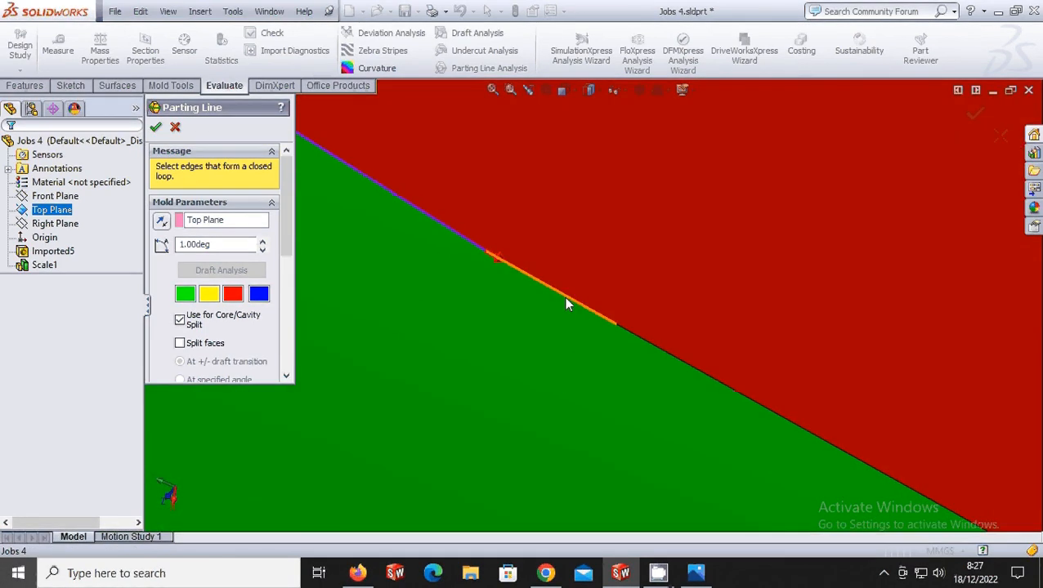
pyautogui.click(566, 304)
# Step: Extend the parting line from the arch to the rounded corner, adding the corner edge and the straight edge beyond it
pyautogui.scroll(2, 732, 454)
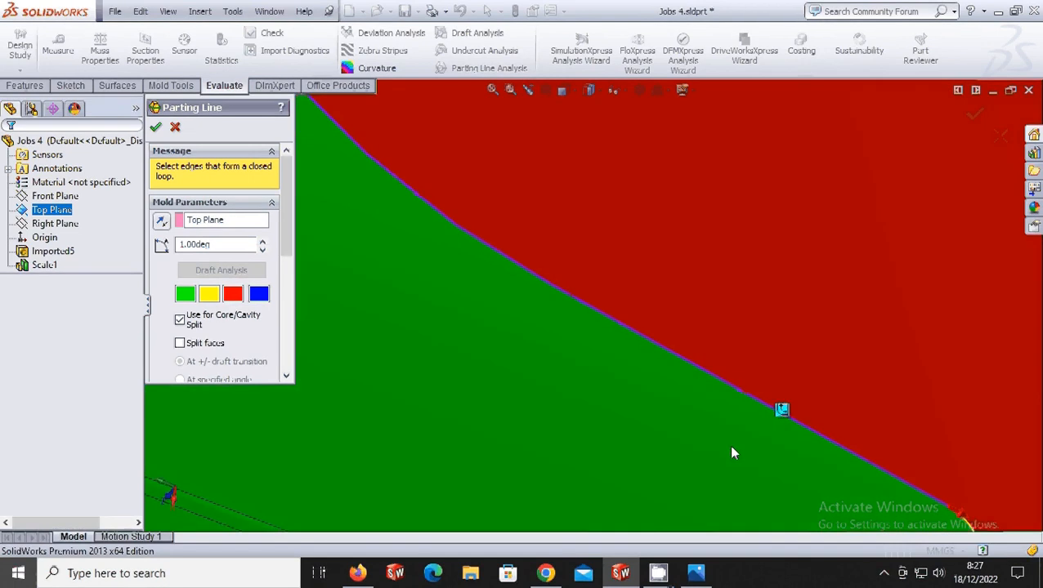
pyautogui.scroll(2, 732, 450)
pyautogui.scroll(-5, 767, 370)
pyautogui.click(671, 273)
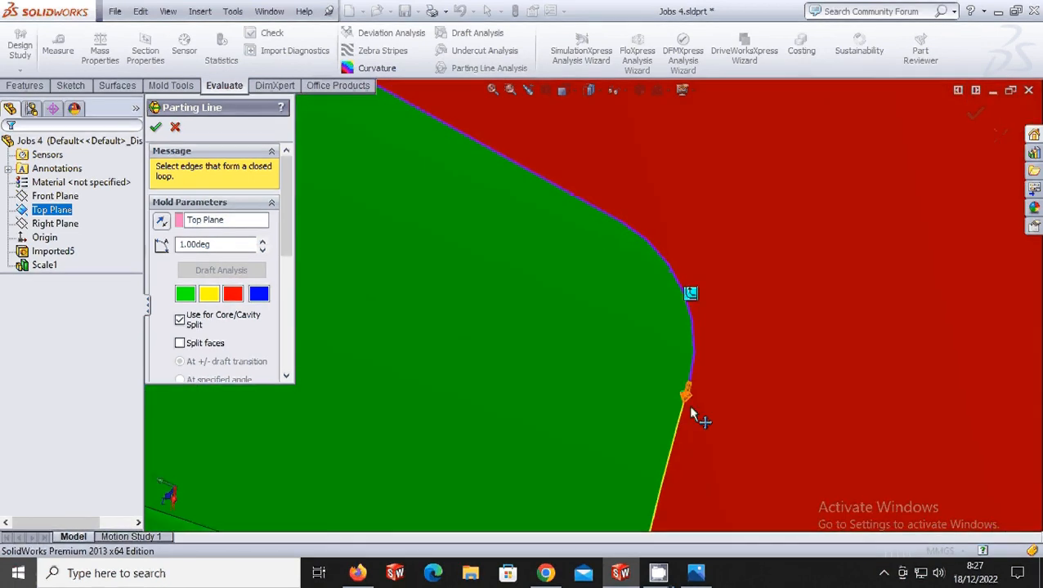
pyautogui.scroll(8, 679, 434)
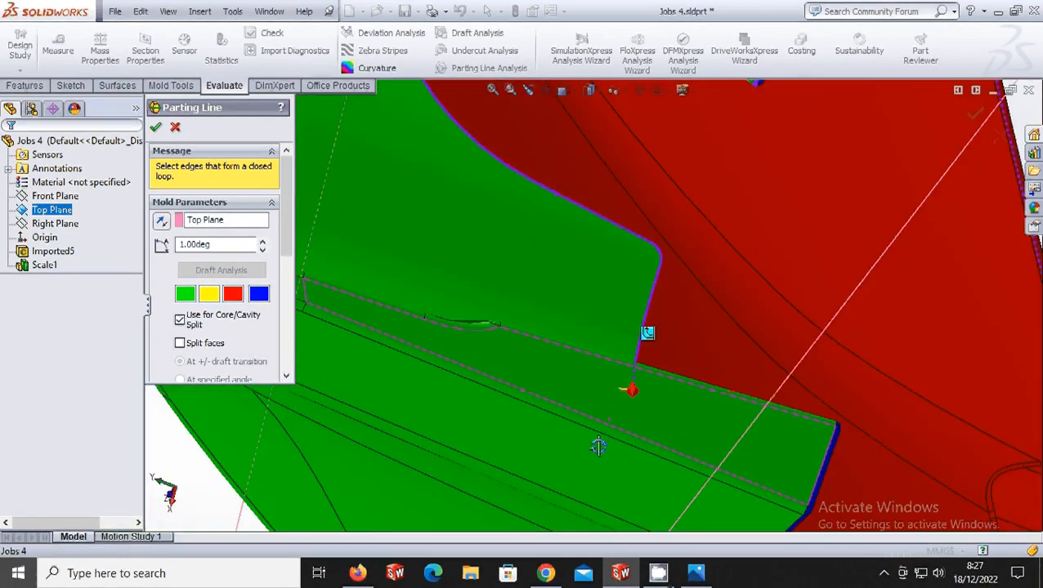
# Step: Add the lower rounded corner edge and the long straight edge that follows it along the inner opening
pyautogui.scroll(3, 598, 447)
pyautogui.scroll(-8, 609, 253)
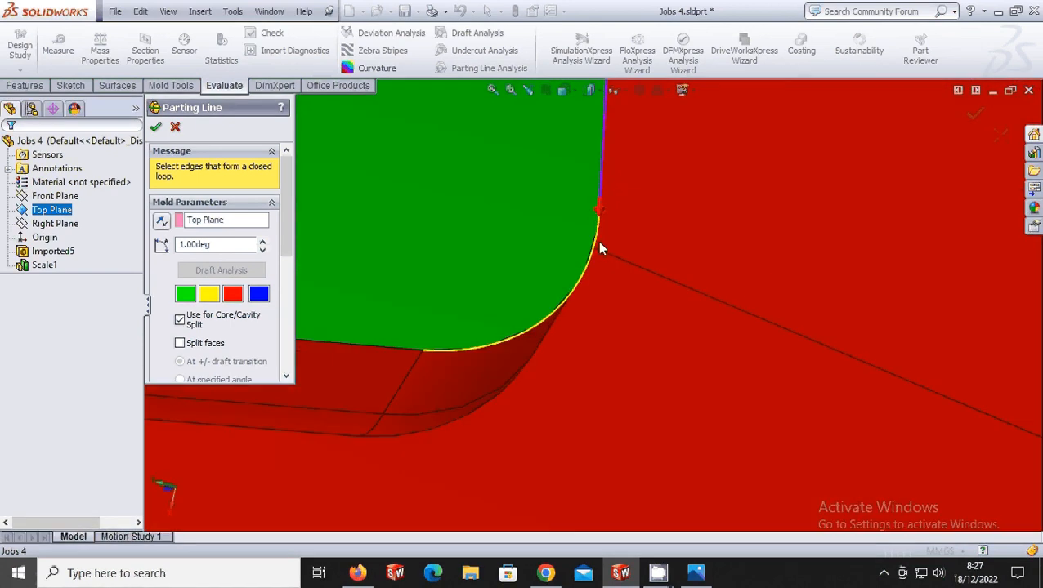
pyautogui.click(597, 243)
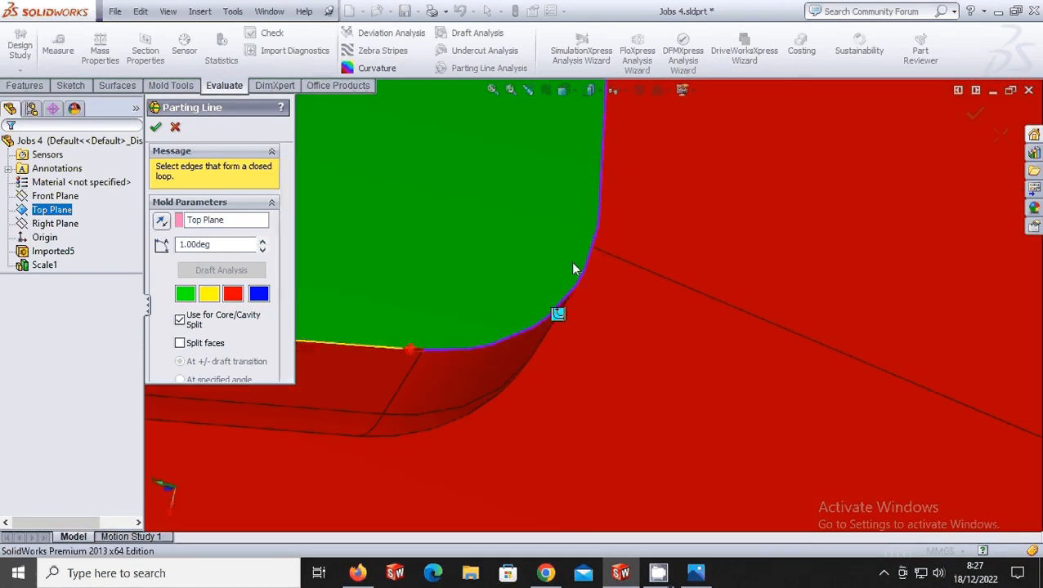
pyautogui.click(379, 347)
# Step: Add the curved bend edge at the far end of the inner opening's long straight edge
pyautogui.scroll(10, 528, 355)
pyautogui.scroll(-4, 433, 311)
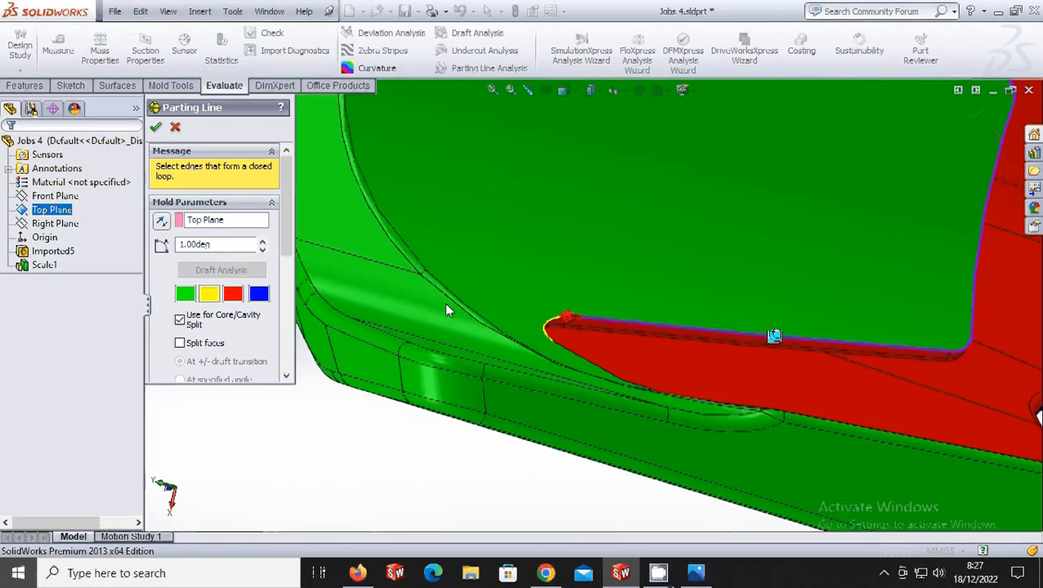
pyautogui.scroll(-3, 602, 338)
pyautogui.click(636, 314)
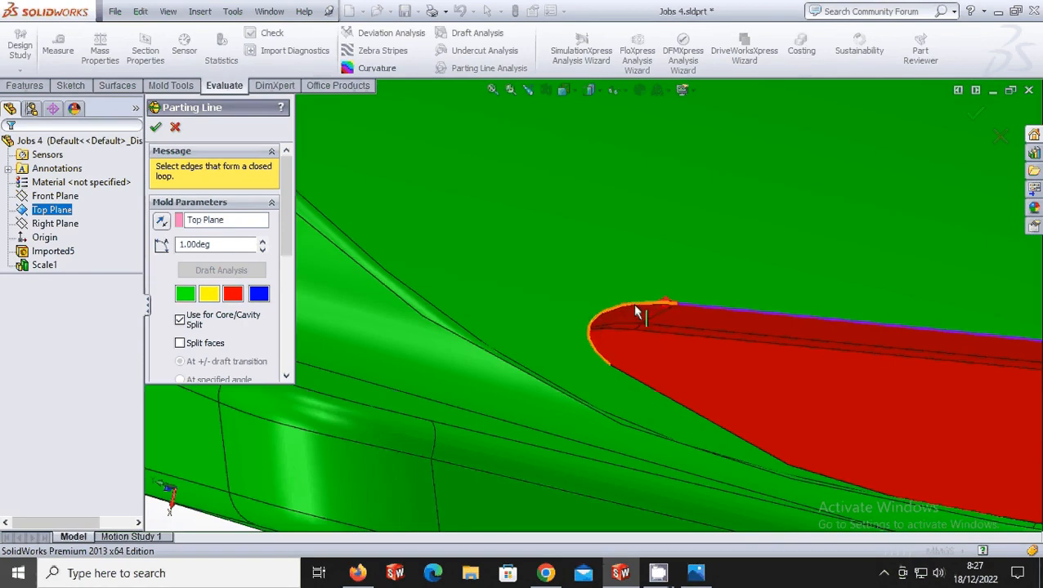
pyautogui.moveTo(634, 311); pyautogui.dragTo(535, 365, button='middle')
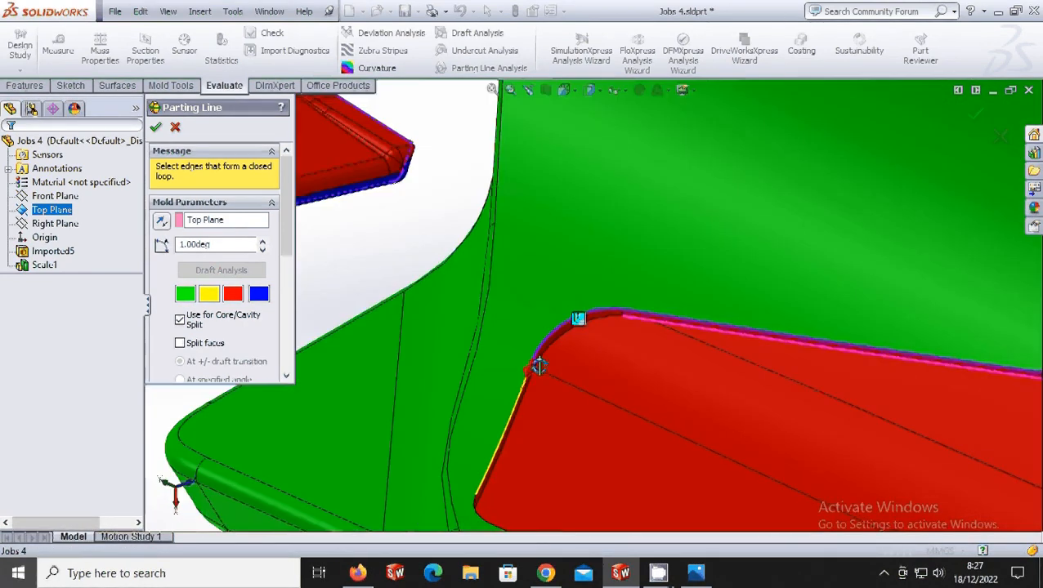
# Step: Add the inner opening's straight end edge and the small rounded corner edge that follows it to the parting line
pyautogui.scroll(-4, 533, 376)
pyautogui.click(535, 369)
pyautogui.scroll(5, 535, 370)
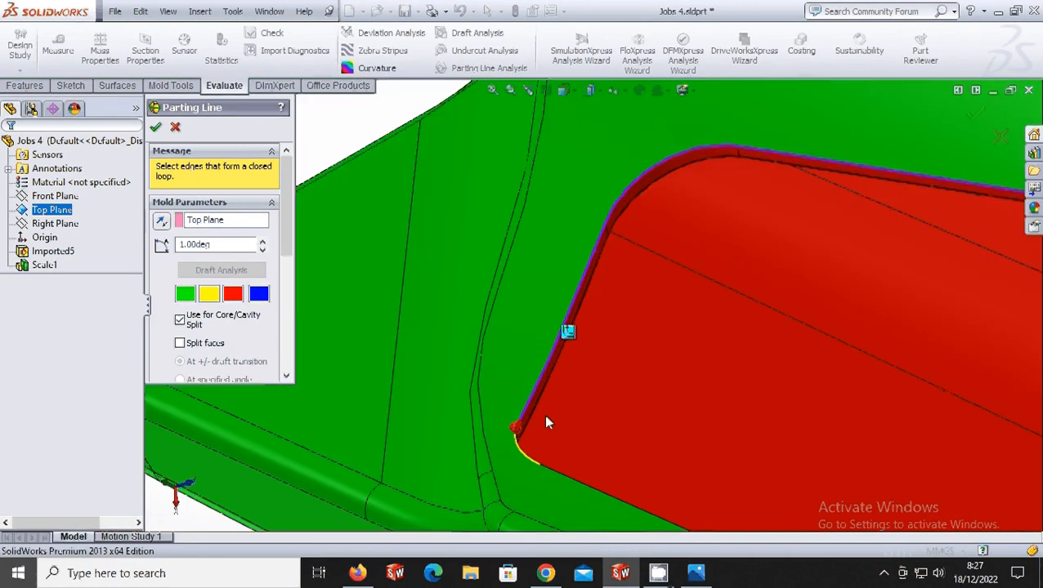
pyautogui.scroll(-5, 535, 427)
pyautogui.scroll(-4, 507, 399)
pyautogui.moveTo(537, 380); pyautogui.dragTo(586, 259, button='middle')
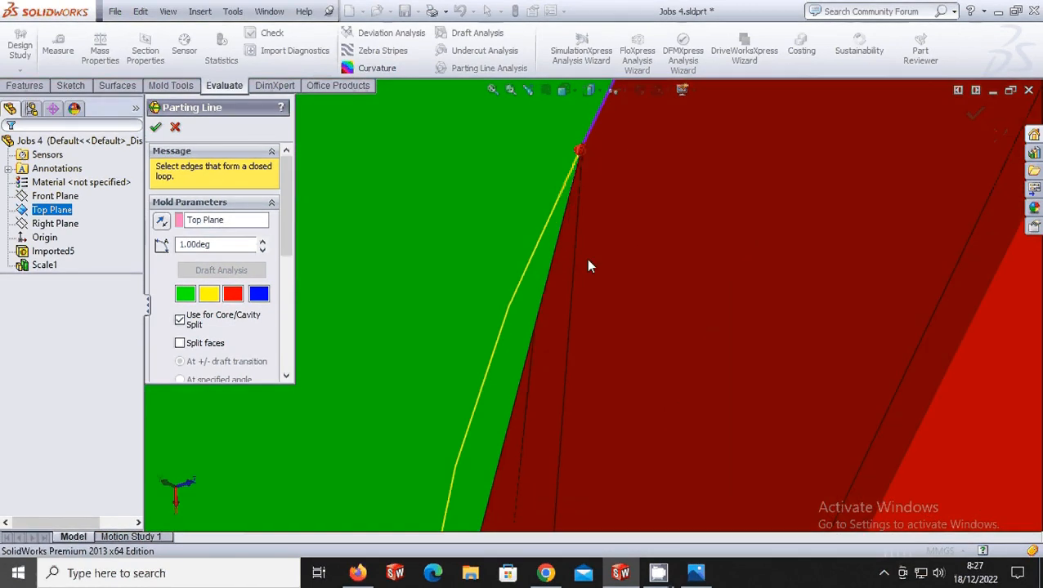
pyautogui.click(557, 213)
# Step: Add the inner opening's lower long straight edge and the edge between the green and blue faces where it ends
pyautogui.scroll(6, 563, 221)
pyautogui.scroll(2, 628, 404)
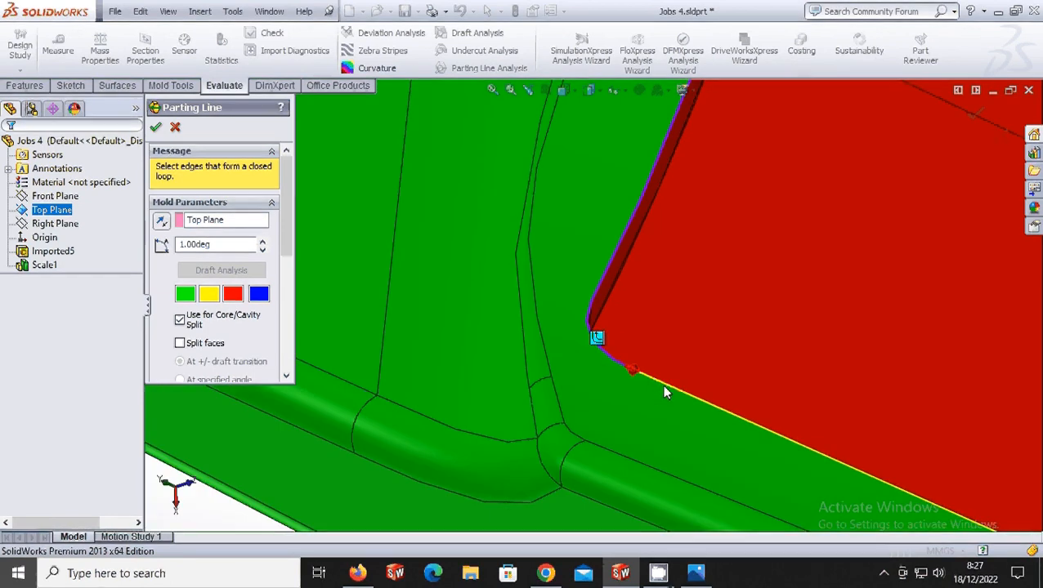
pyautogui.click(665, 387)
pyautogui.scroll(5, 667, 393)
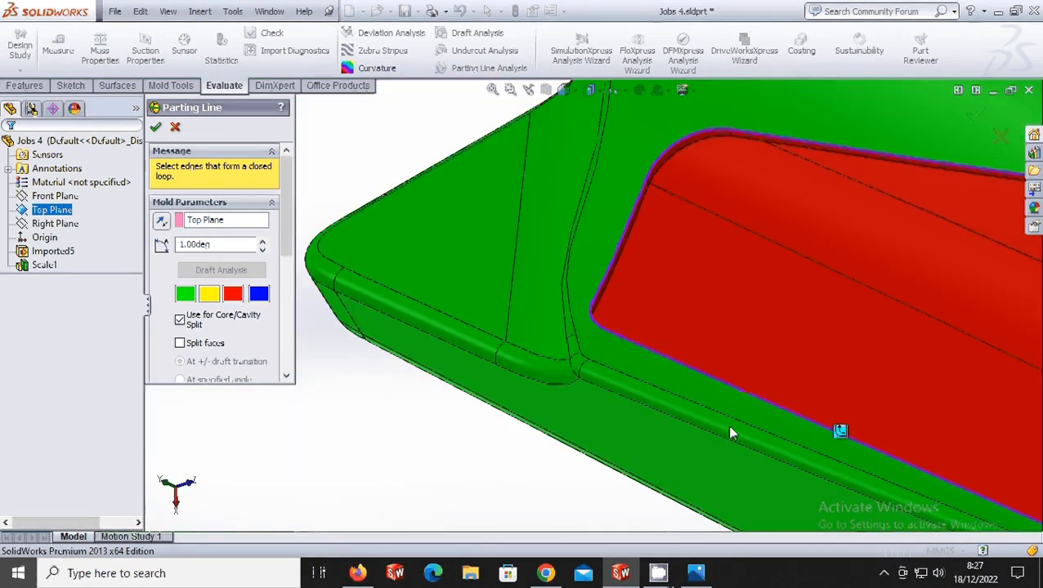
pyautogui.scroll(-10, 820, 435)
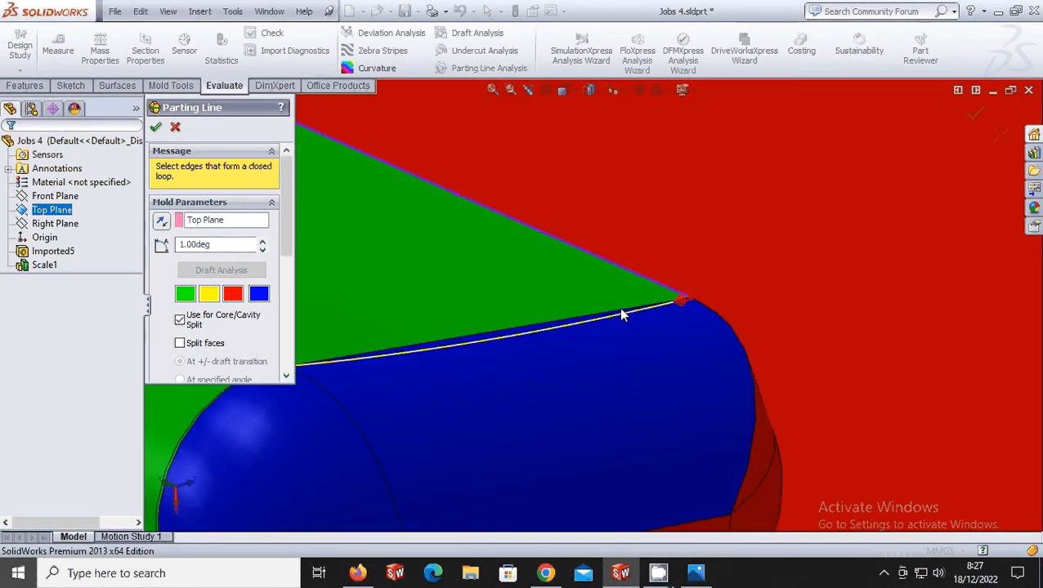
pyautogui.click(621, 314)
# Step: Continue the parting line around the blue rounded corner, adding its curved edge and the tiny connecting edge after it
pyautogui.scroll(3, 503, 358)
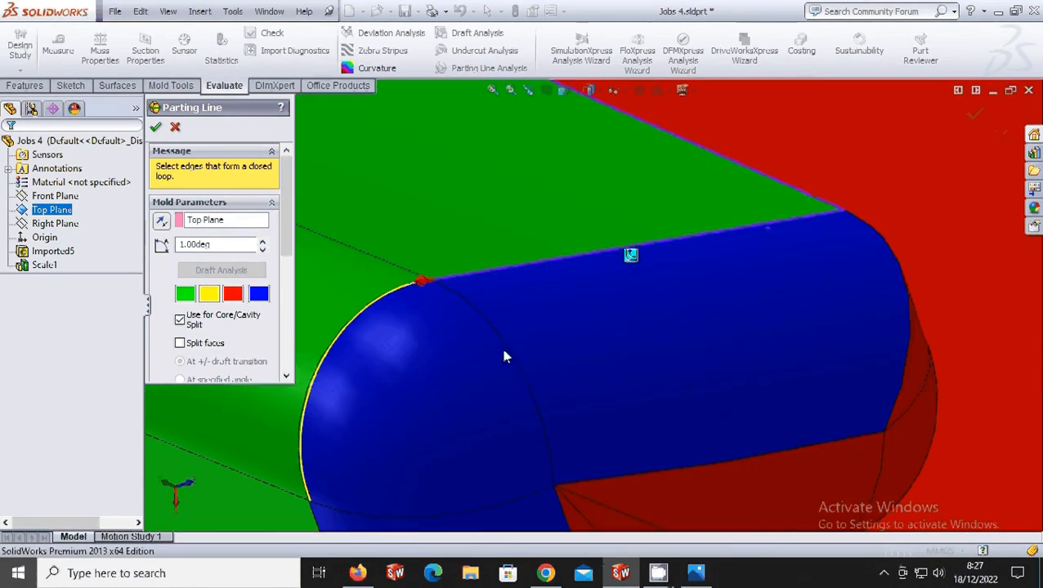
pyautogui.scroll(-6, 504, 357)
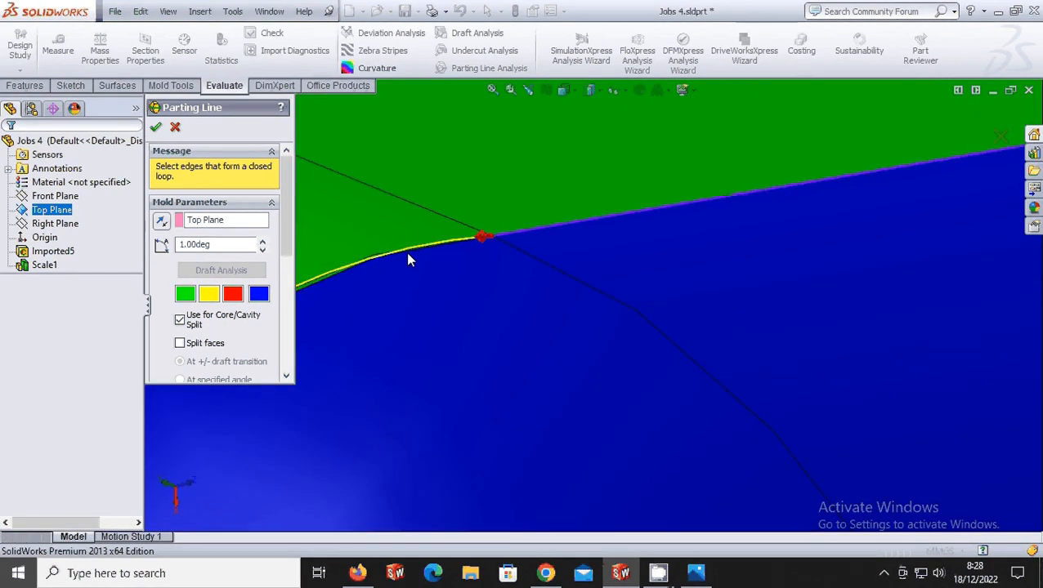
pyautogui.click(409, 260)
pyautogui.scroll(4, 503, 354)
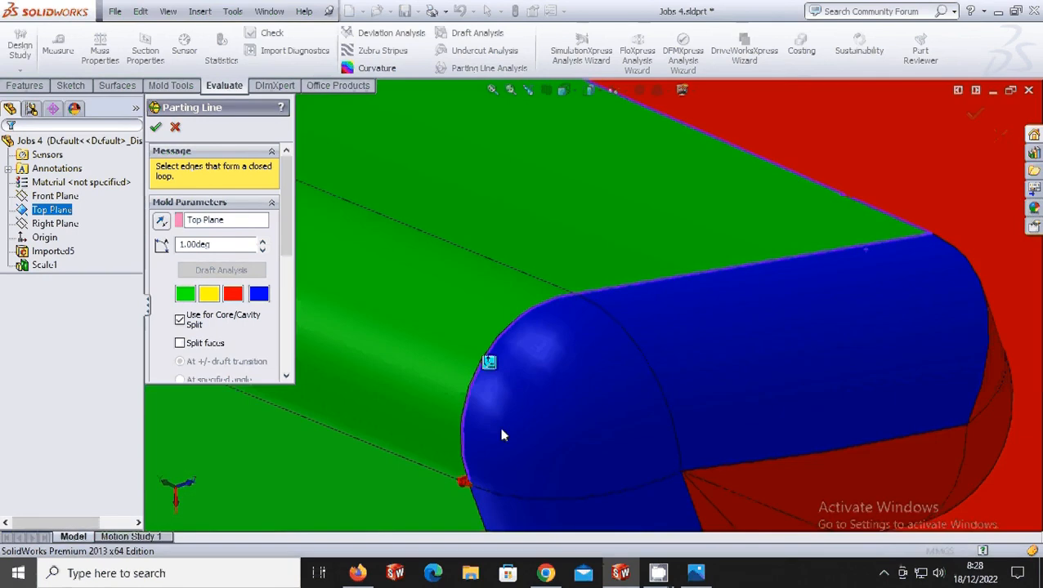
pyautogui.scroll(-8, 478, 420)
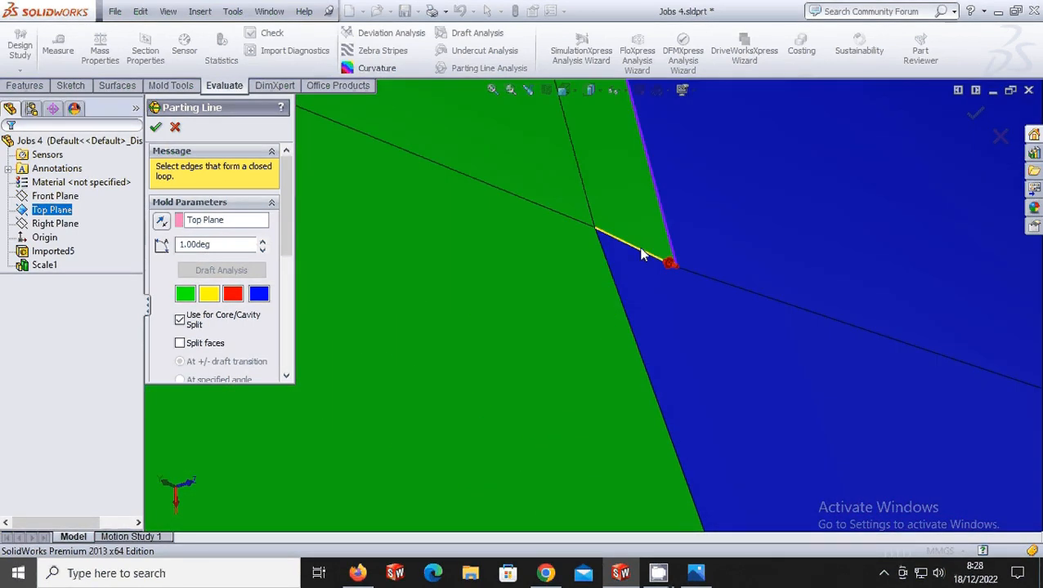
pyautogui.click(642, 253)
# Step: Extend the parting line down the blue side face, adding its straight edges and the curved edge around the lower corner
pyautogui.scroll(8, 621, 282)
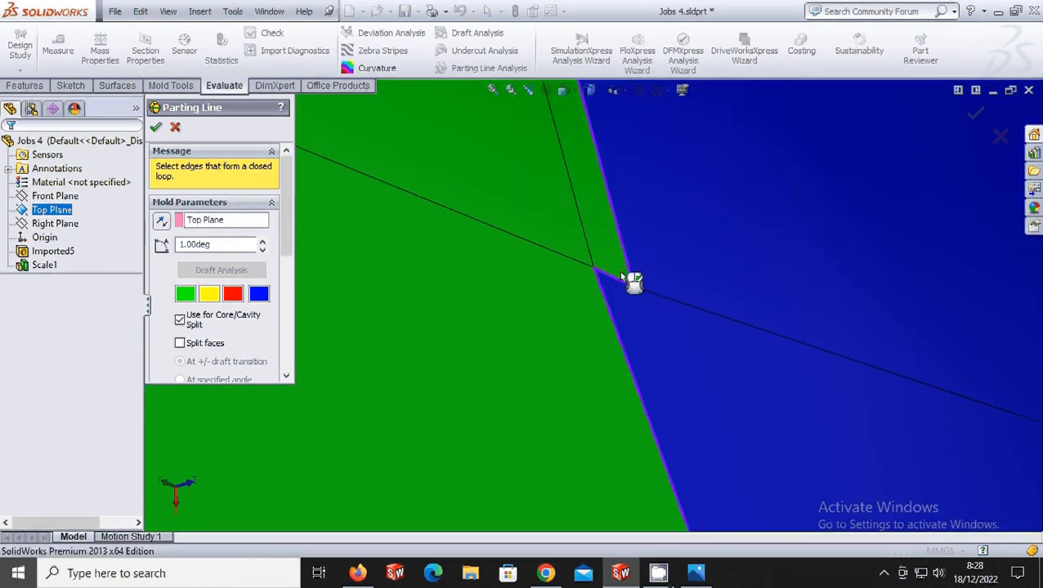
pyautogui.scroll(-4, 685, 435)
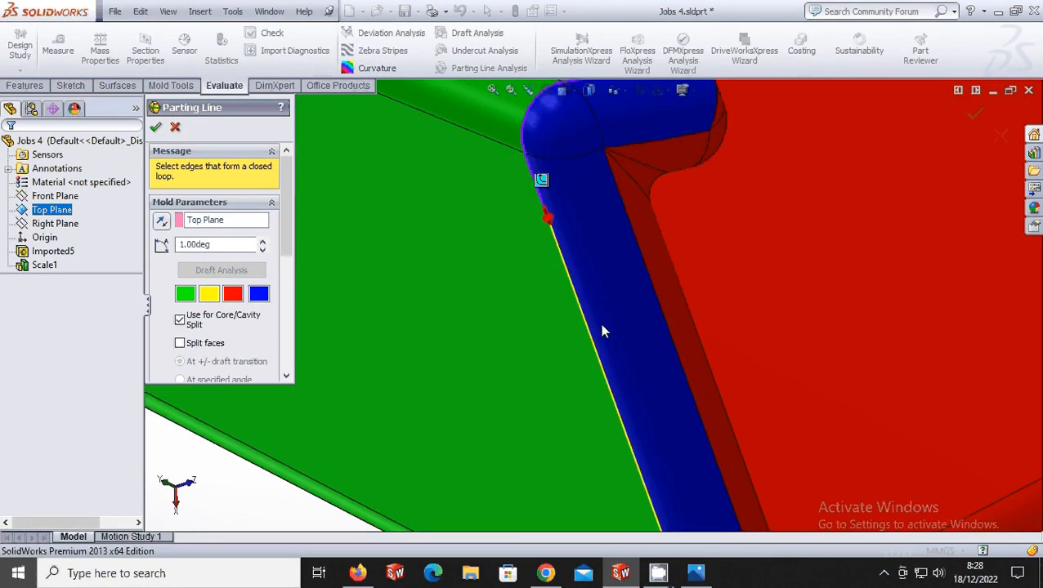
pyautogui.scroll(5, 589, 315)
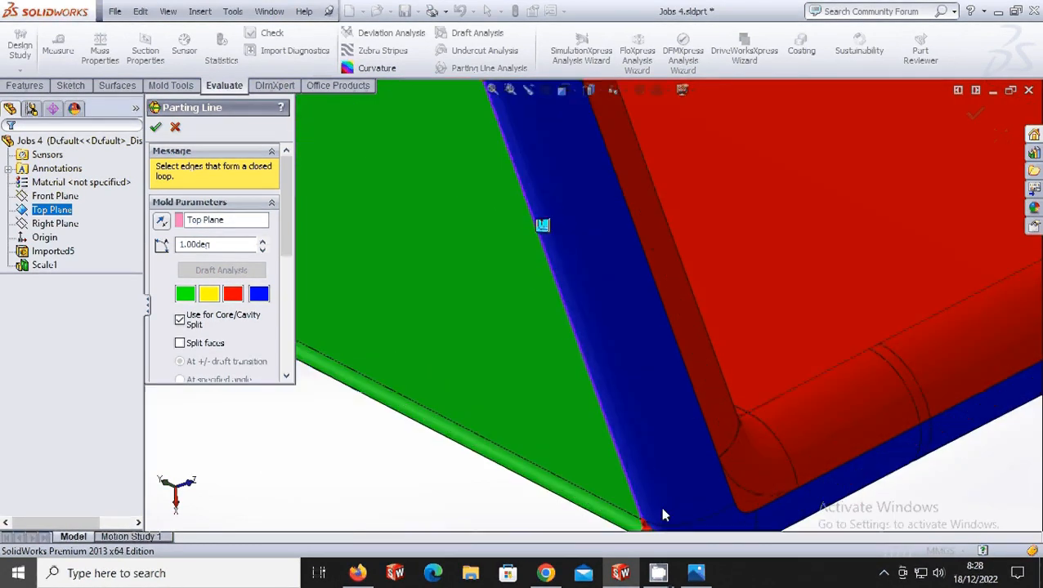
pyautogui.scroll(-5, 617, 344)
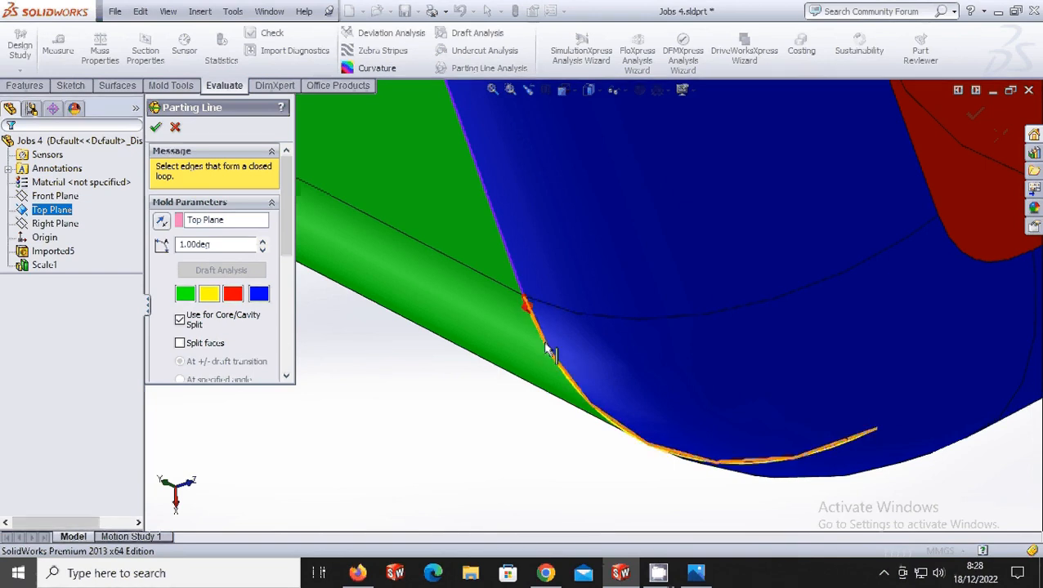
pyautogui.click(546, 349)
# Step: Add the two consecutive edges along the straight outer rim beyond the lower rounded corner
pyautogui.scroll(5, 564, 343)
pyautogui.moveTo(610, 333); pyautogui.dragTo(724, 165, button='middle')
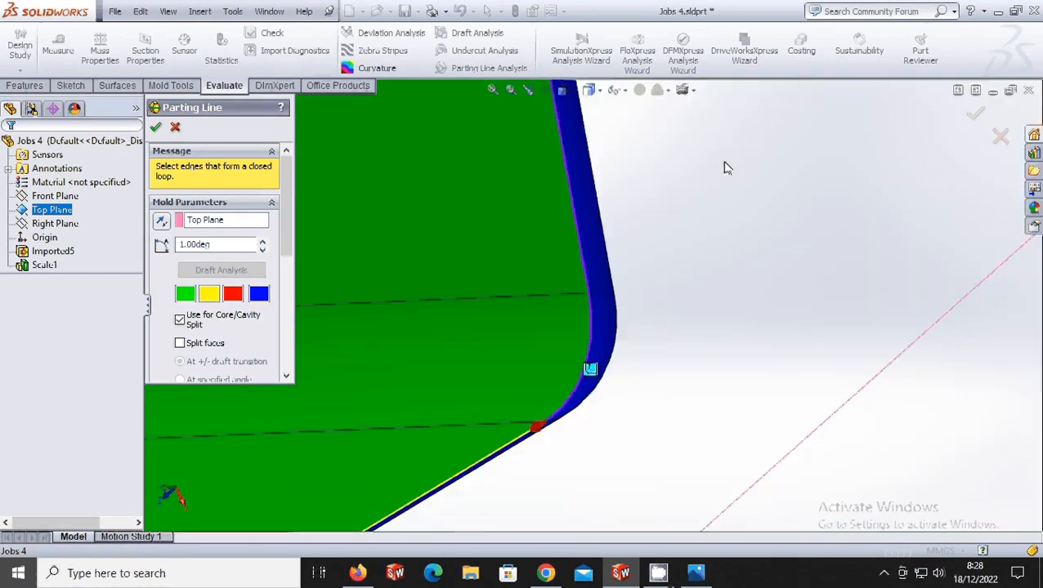
pyautogui.scroll(3, 508, 471)
pyautogui.scroll(-3, 504, 470)
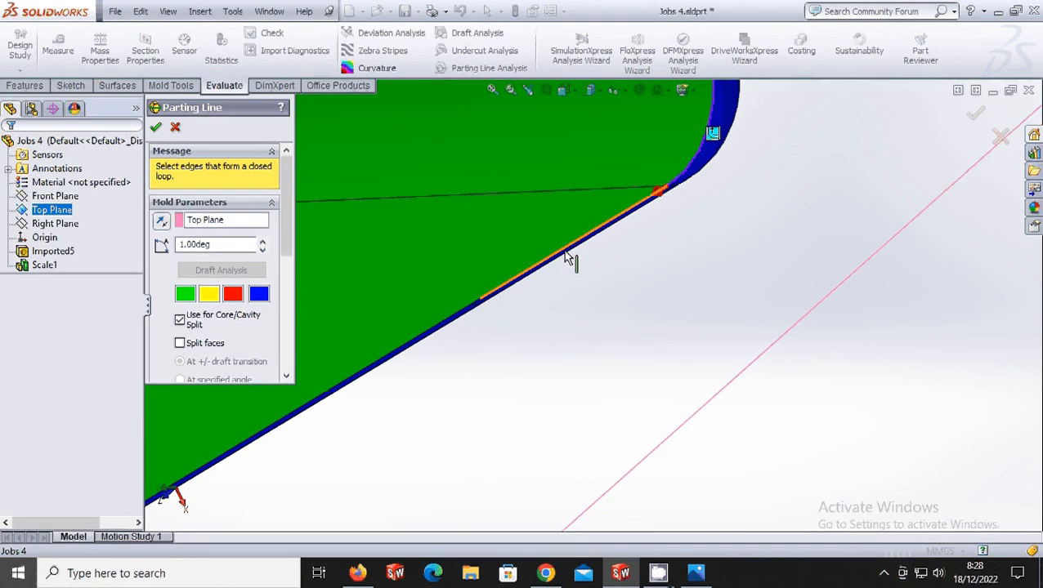
pyautogui.click(566, 254)
pyautogui.click(439, 333)
# Step: Add the first short bridging edge on the outer rim and the long green-blue boundary edge that follows it
pyautogui.scroll(3, 505, 360)
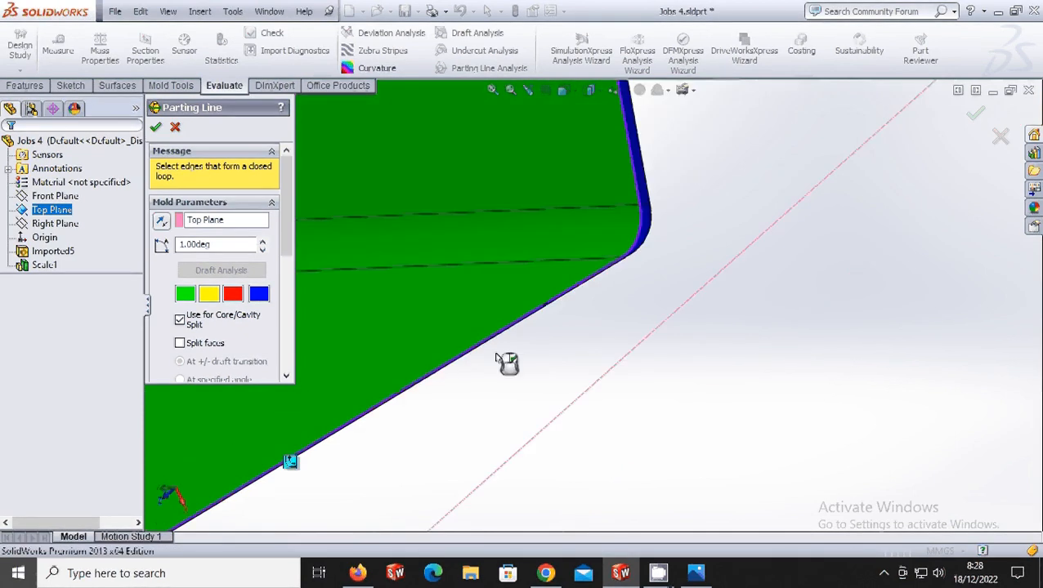
pyautogui.moveTo(505, 361); pyautogui.dragTo(443, 440, button='middle')
pyautogui.scroll(-6, 444, 440)
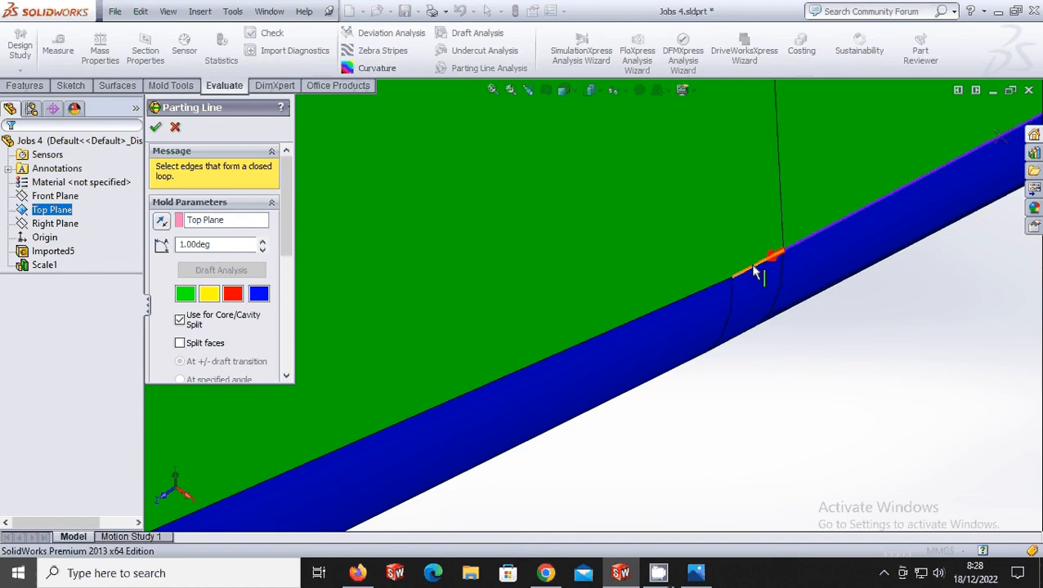
pyautogui.click(753, 273)
pyautogui.click(672, 314)
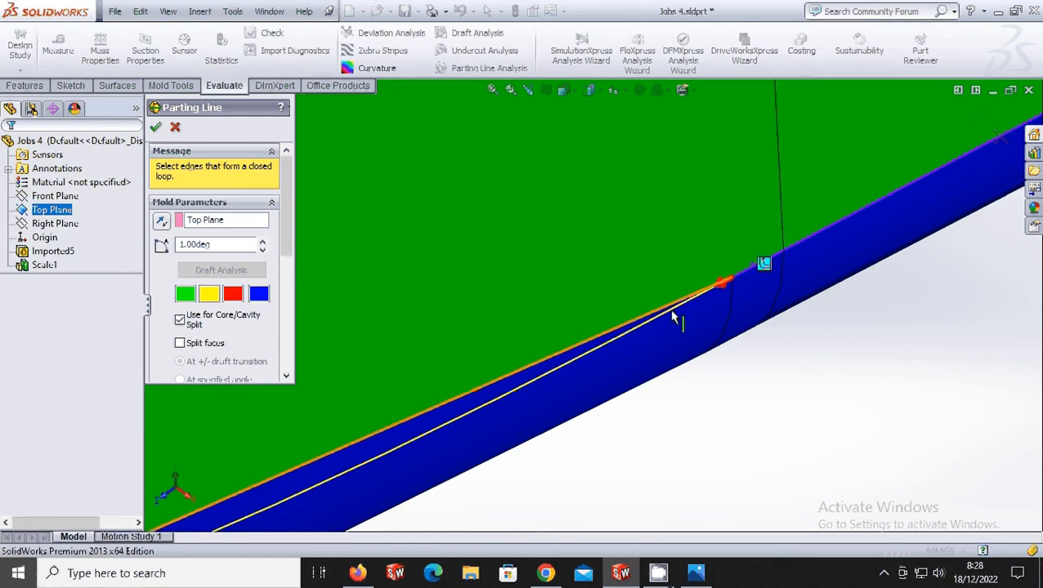
# Step: Continue along the outer rim to the next face seam, adding the short edge there and the upper boundary edge beyond
pyautogui.scroll(3, 687, 353)
pyautogui.scroll(2, 510, 431)
pyautogui.scroll(-3, 468, 332)
pyautogui.scroll(-3, 556, 323)
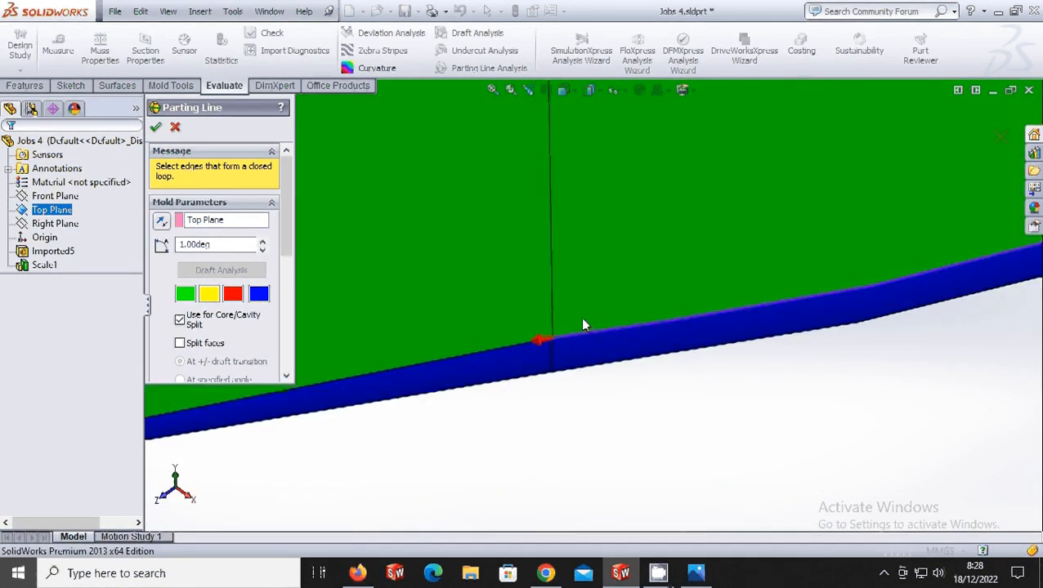
pyautogui.scroll(-3, 511, 290)
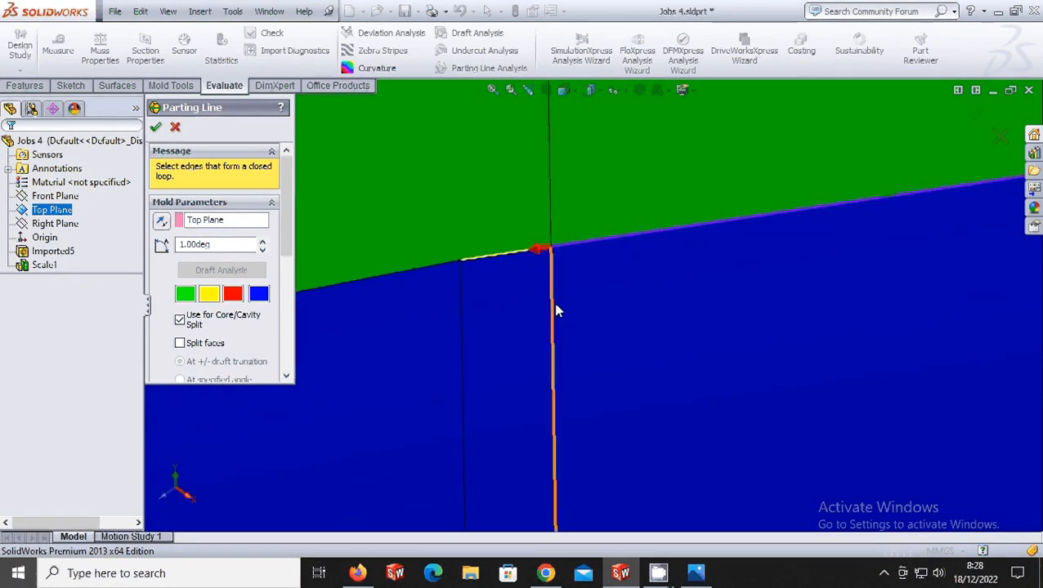
pyautogui.click(508, 255)
pyautogui.click(413, 278)
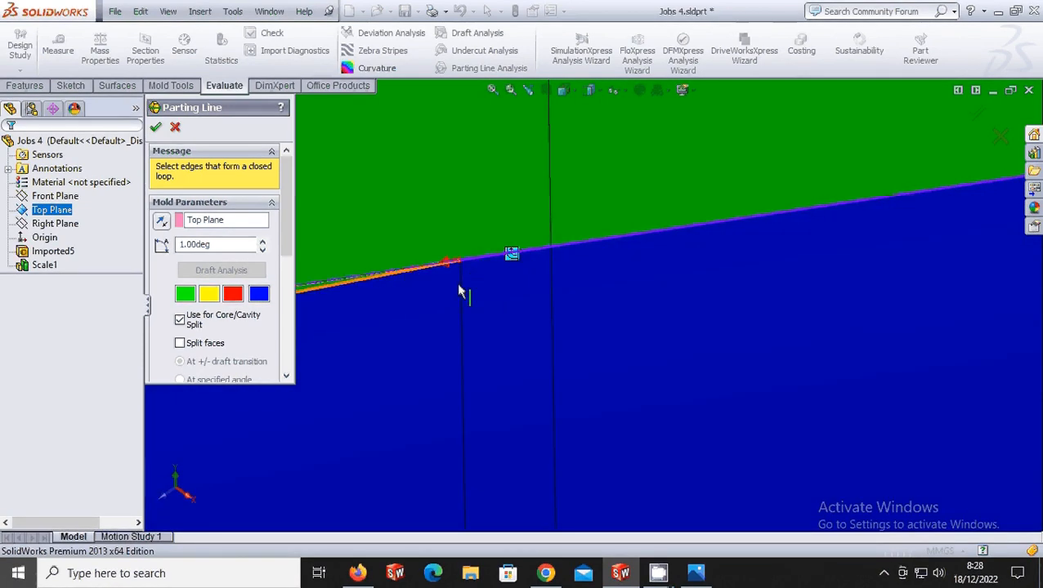
# Step: Add the short edge between the next pair of rim seams and the long green-blue boundary edge after it
pyautogui.scroll(3, 675, 365)
pyautogui.moveTo(675, 379)
pyautogui.mouseDown(button='middle')
pyautogui.moveTo(437, 363)
pyautogui.moveTo(403, 337)
pyautogui.mouseUp(button='middle')
pyautogui.scroll(-5, 403, 336)
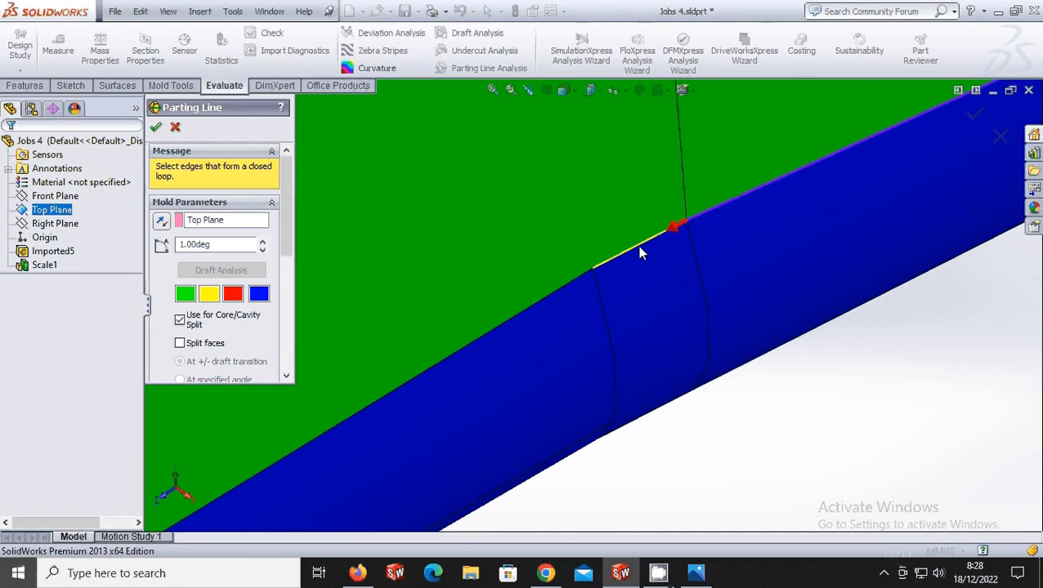
pyautogui.click(640, 254)
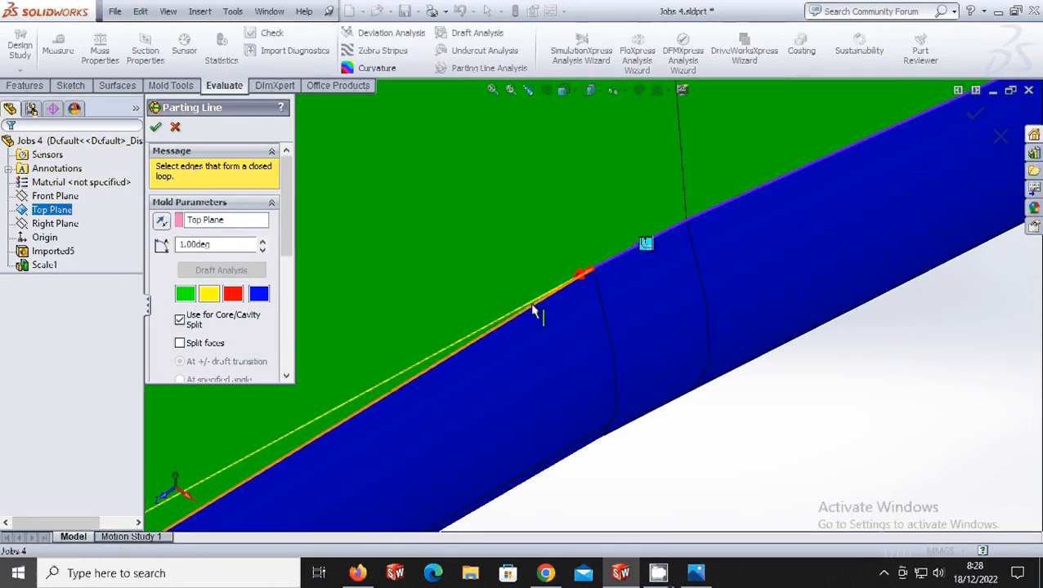
pyautogui.moveTo(538, 314); pyautogui.dragTo(564, 372, button='middle')
# Step: Extend the parting line towards the fender's curved cutout, adding the short seam edge and the adjoining long rim edge
pyautogui.scroll(6, 601, 419)
pyautogui.scroll(-8, 564, 372)
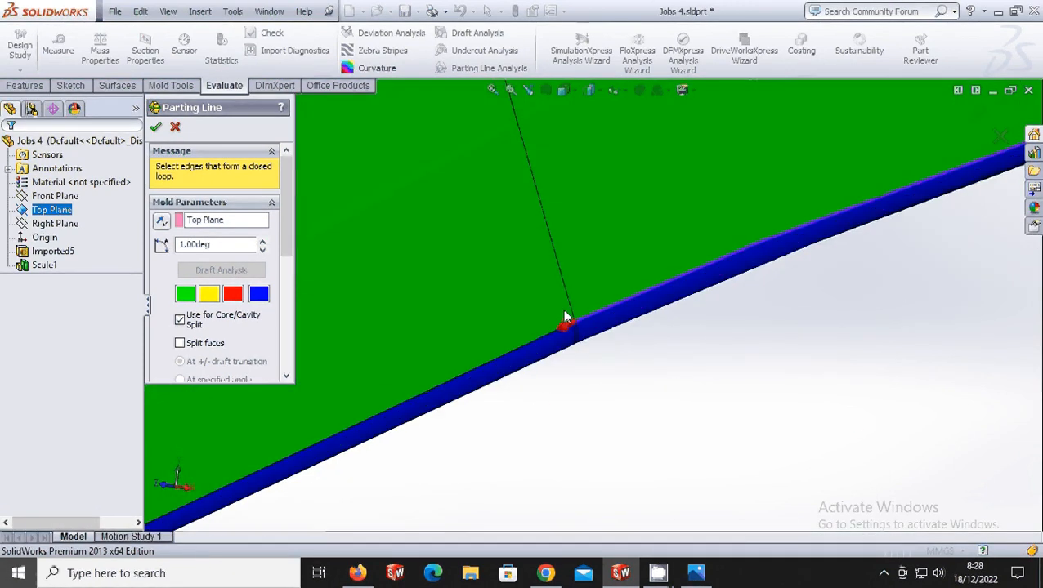
pyautogui.scroll(-3, 574, 369)
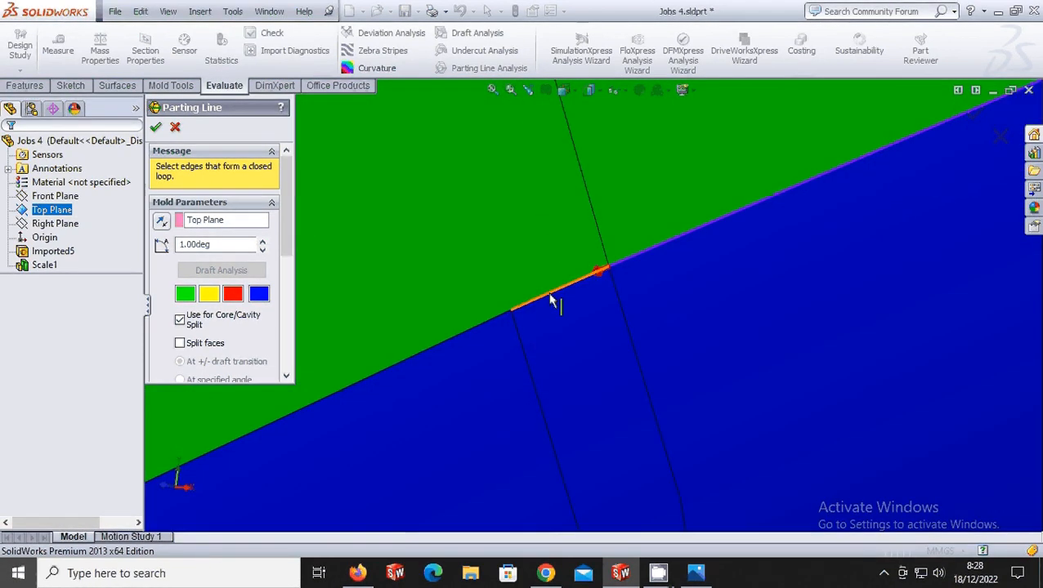
pyautogui.click(552, 302)
pyautogui.click(450, 347)
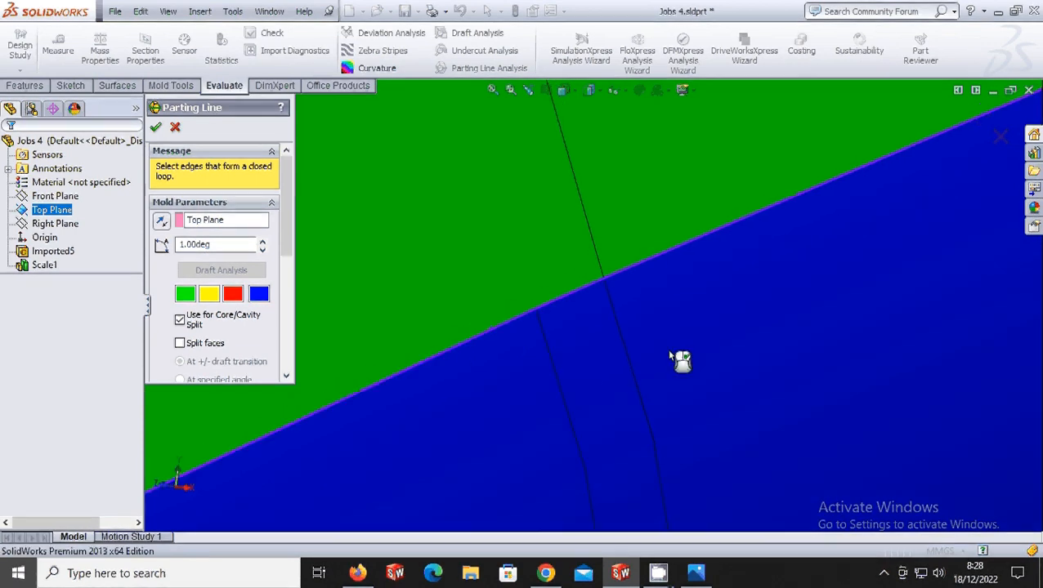
# Step: Continue the parting line from the cutout onto the lower curved rim, adding three consecutive edges between the green and blue faces
pyautogui.scroll(7, 669, 376)
pyautogui.moveTo(607, 400); pyautogui.dragTo(647, 398, button='middle')
pyautogui.scroll(3, 650, 415)
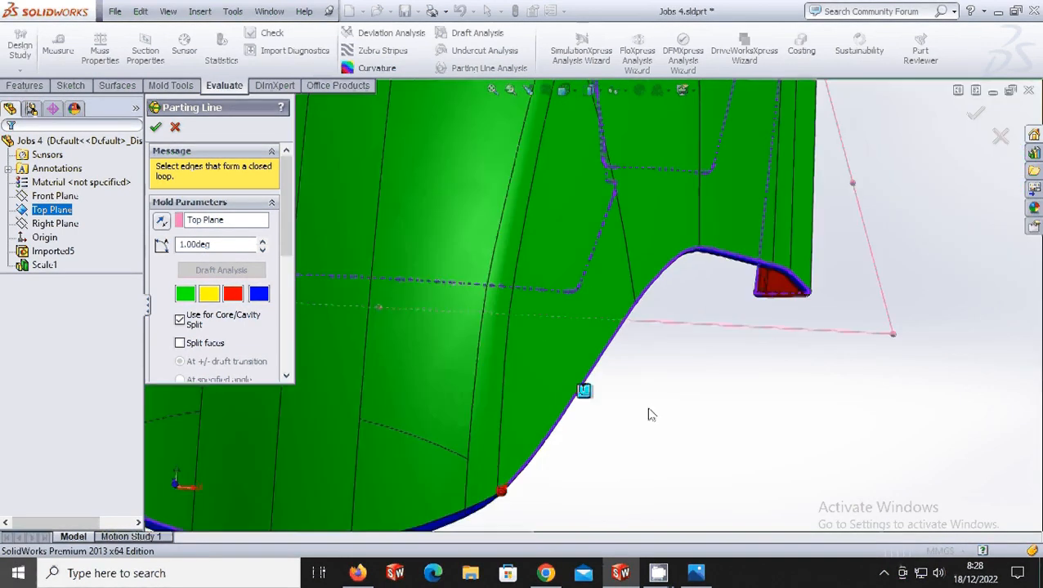
pyautogui.scroll(2, 572, 458)
pyautogui.scroll(-6, 612, 302)
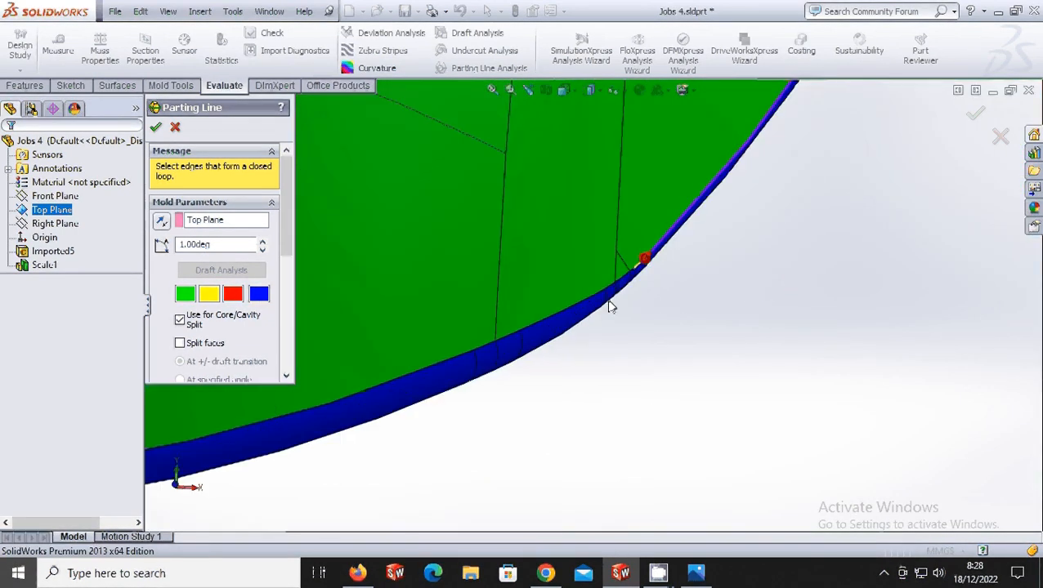
pyautogui.click(657, 255)
pyautogui.scroll(-3, 588, 306)
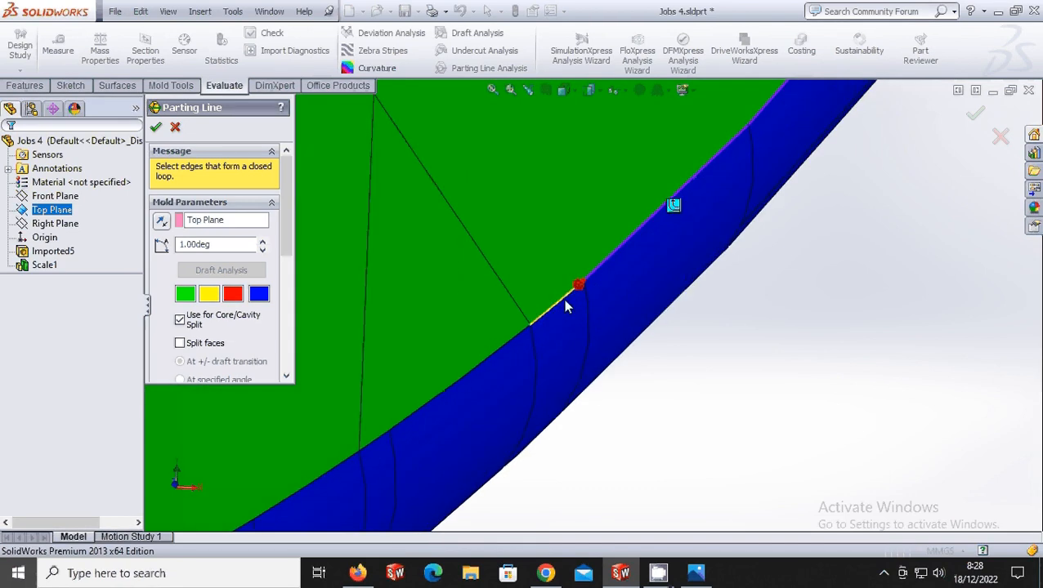
pyautogui.click(564, 301)
pyautogui.click(507, 349)
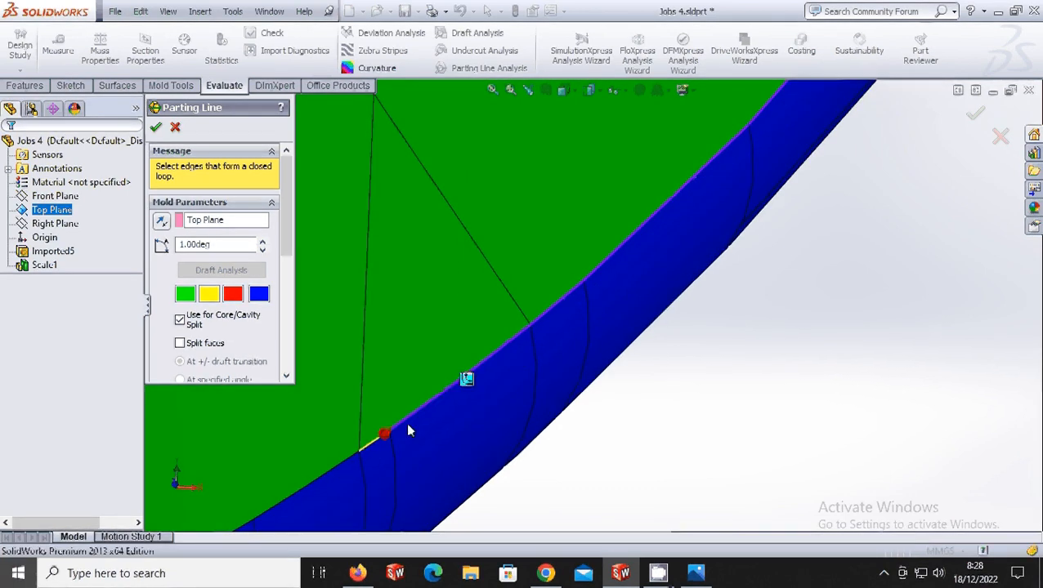
# Step: Add the next short edge on the lower curved rim and the adjoining edge just past the vertical green face seam
pyautogui.scroll(-3, 408, 432)
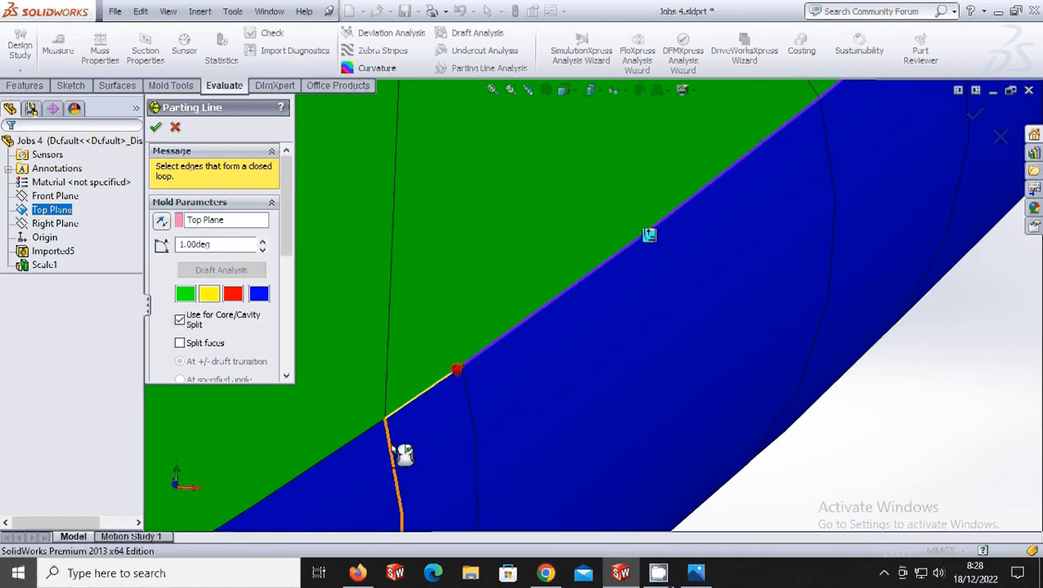
pyautogui.click(413, 404)
pyautogui.click(354, 441)
pyautogui.scroll(8, 441, 433)
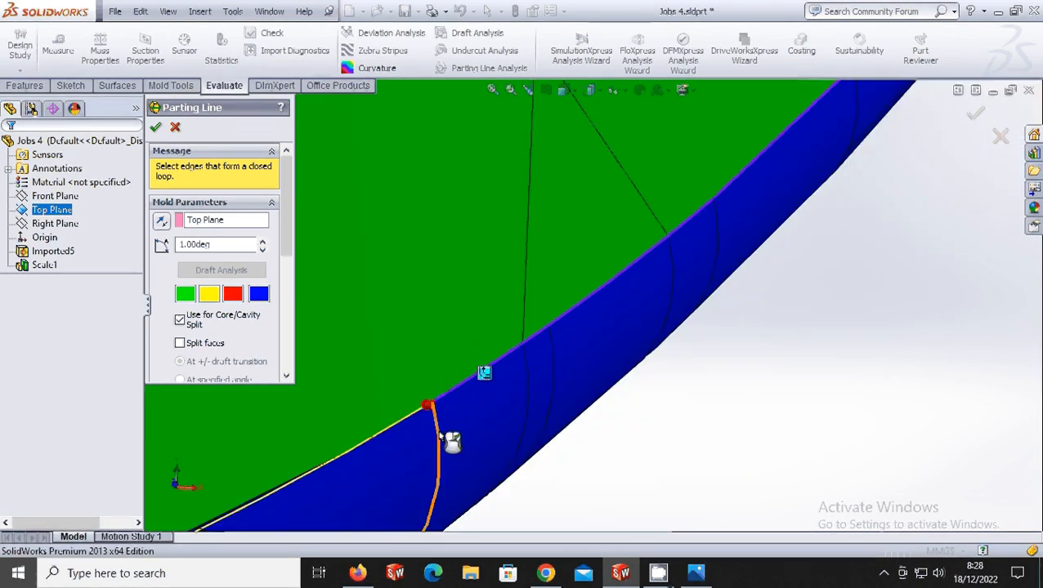
# Step: Extend the parting line along the lower rim with the next long edge and the two short edges beyond it
pyautogui.scroll(-3, 524, 367)
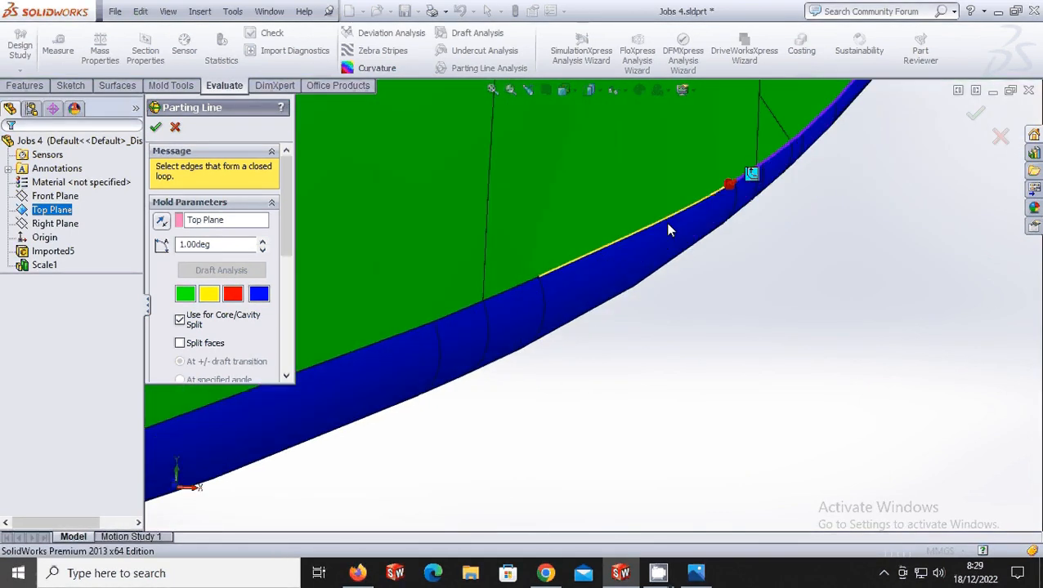
pyautogui.scroll(-5, 560, 280)
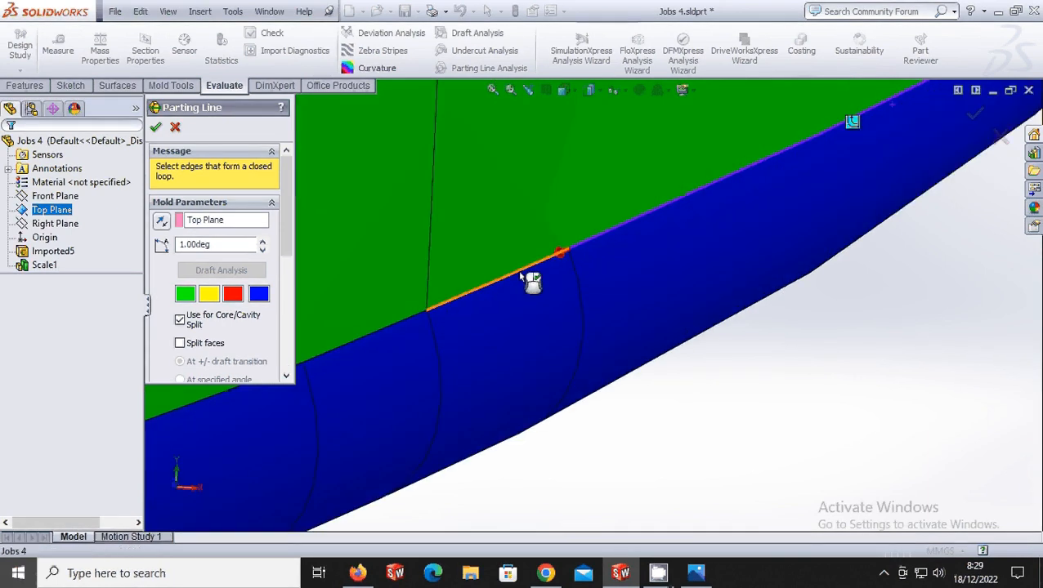
pyautogui.click(398, 323)
pyautogui.scroll(3, 434, 363)
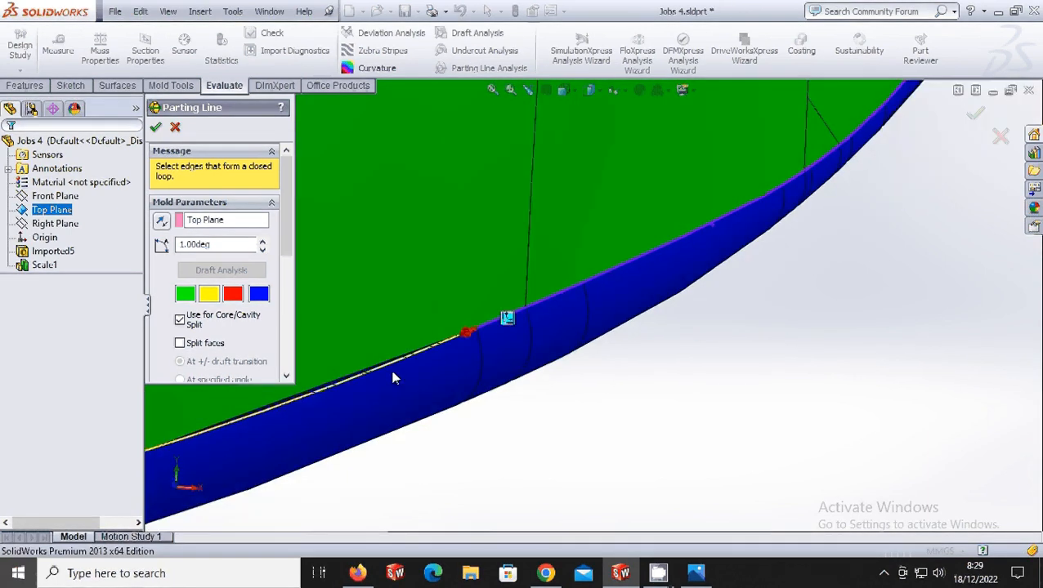
# Step: Extend the parting line along the lower rim with the long edge, the two short edges beyond it and the adjoining long edge
pyautogui.scroll(-3, 395, 372)
pyautogui.click(463, 327)
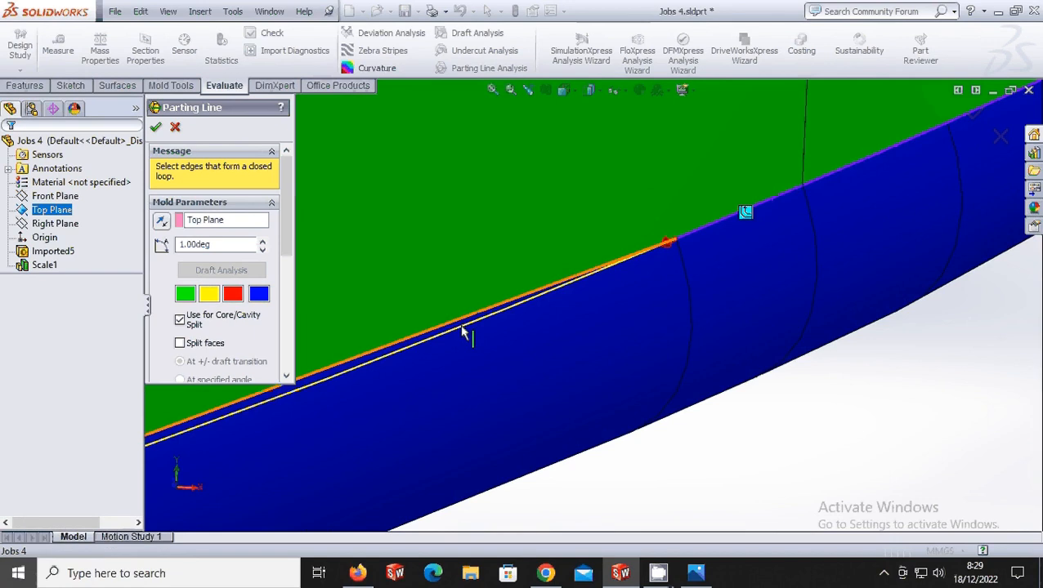
pyautogui.scroll(3, 431, 373)
pyautogui.scroll(-5, 421, 365)
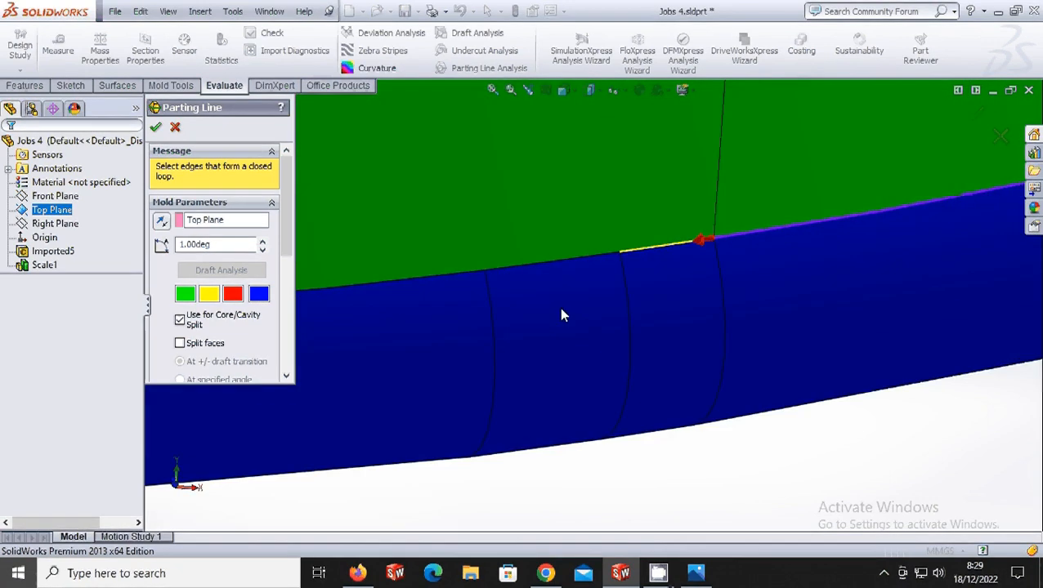
pyautogui.click(745, 225)
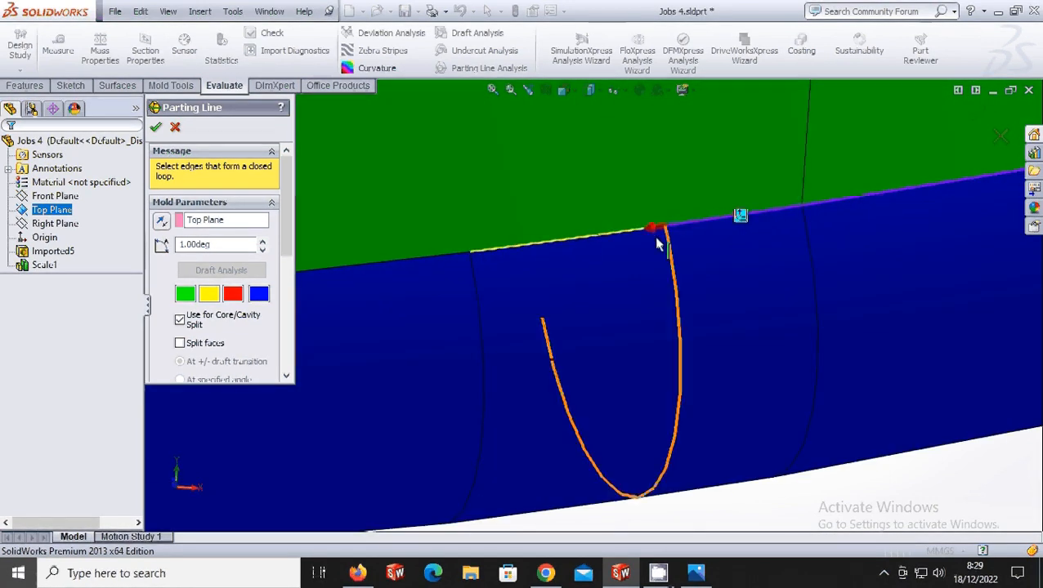
pyautogui.click(584, 238)
pyautogui.click(433, 263)
pyautogui.scroll(5, 478, 274)
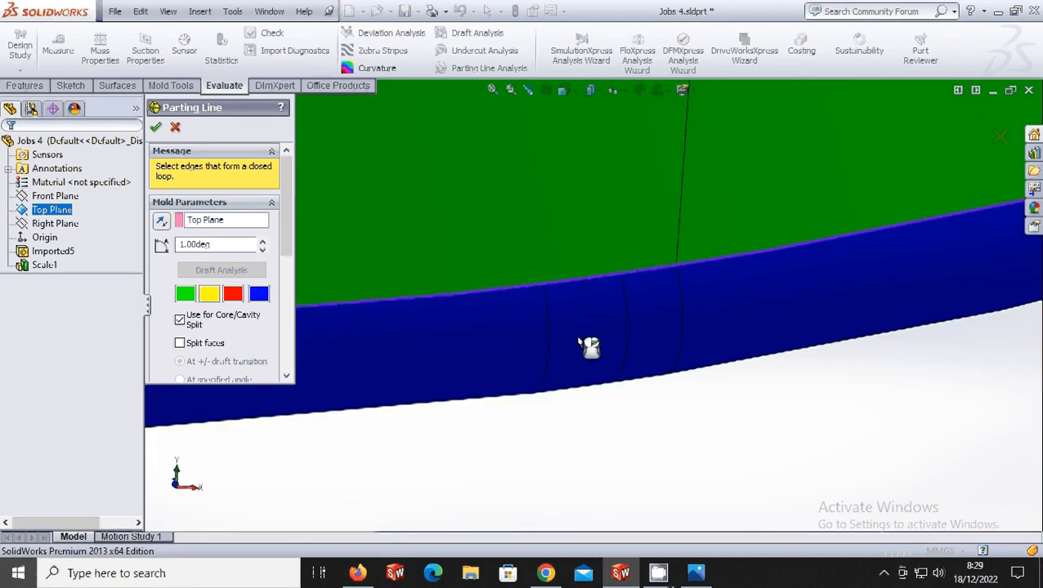
# Step: Close the parting line loop by adding the missing short edge between the green and blue faces near the fender's pointed corner
pyautogui.scroll(3, 474, 281)
pyautogui.moveTo(496, 280); pyautogui.dragTo(547, 351, button='middle')
pyautogui.scroll(5, 546, 302)
pyautogui.moveTo(542, 258); pyautogui.dragTo(556, 340, button='middle')
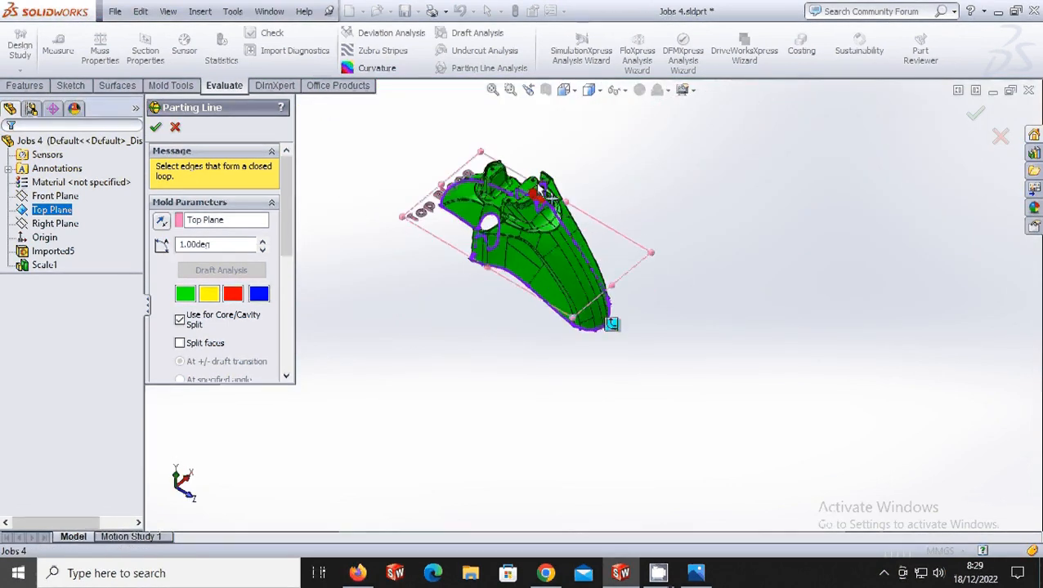
pyautogui.scroll(-5, 559, 294)
pyautogui.moveTo(563, 295); pyautogui.dragTo(552, 347, button='middle')
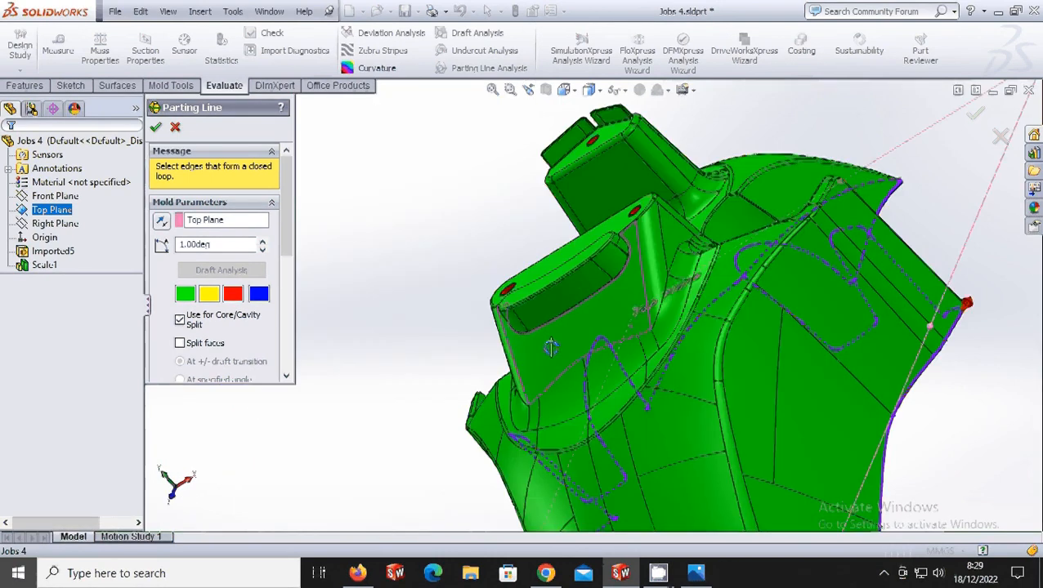
pyautogui.scroll(-4, 883, 341)
pyautogui.scroll(4, 886, 342)
pyautogui.scroll(-10, 964, 318)
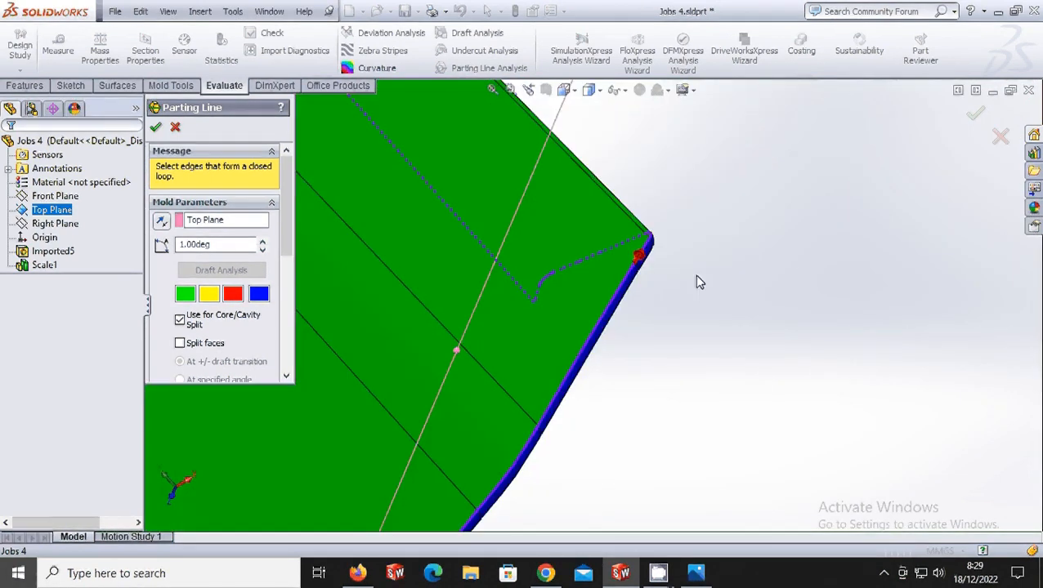
pyautogui.scroll(-6, 577, 255)
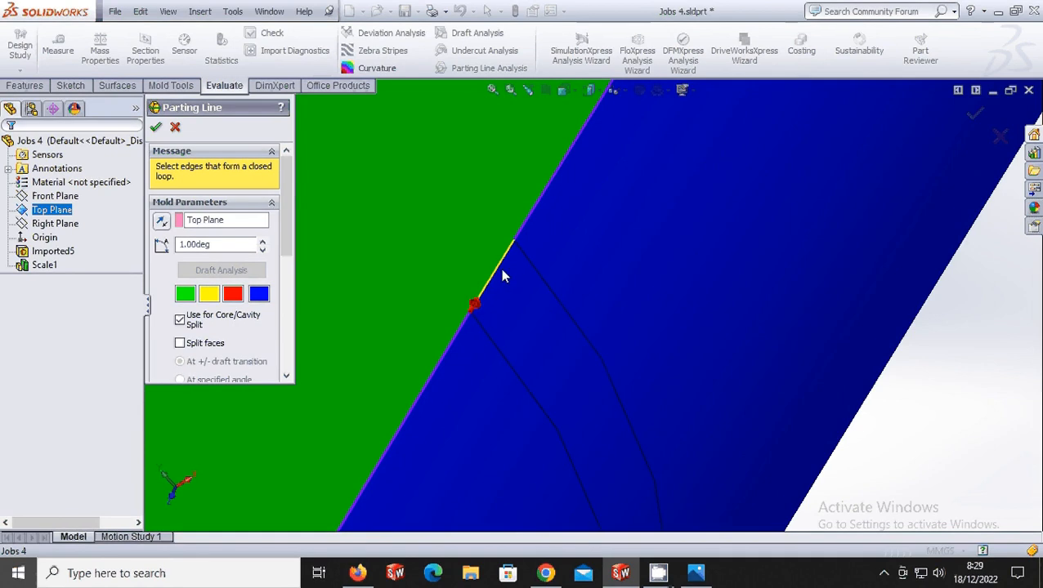
pyautogui.click(503, 275)
pyautogui.scroll(12, 540, 339)
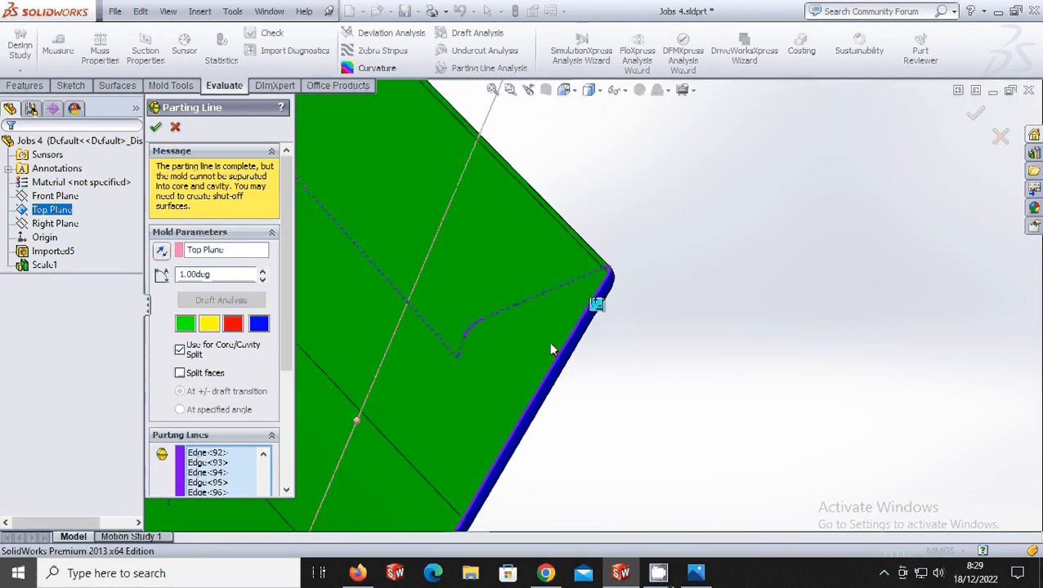
# Step: Add the rims of one hole in the long raised pad and the hole in the smaller ribbed boss to the parting lines
pyautogui.moveTo(869, 107); pyautogui.dragTo(498, 349, button='middle')
pyautogui.scroll(-5, 555, 349)
pyautogui.scroll(-8, 498, 349)
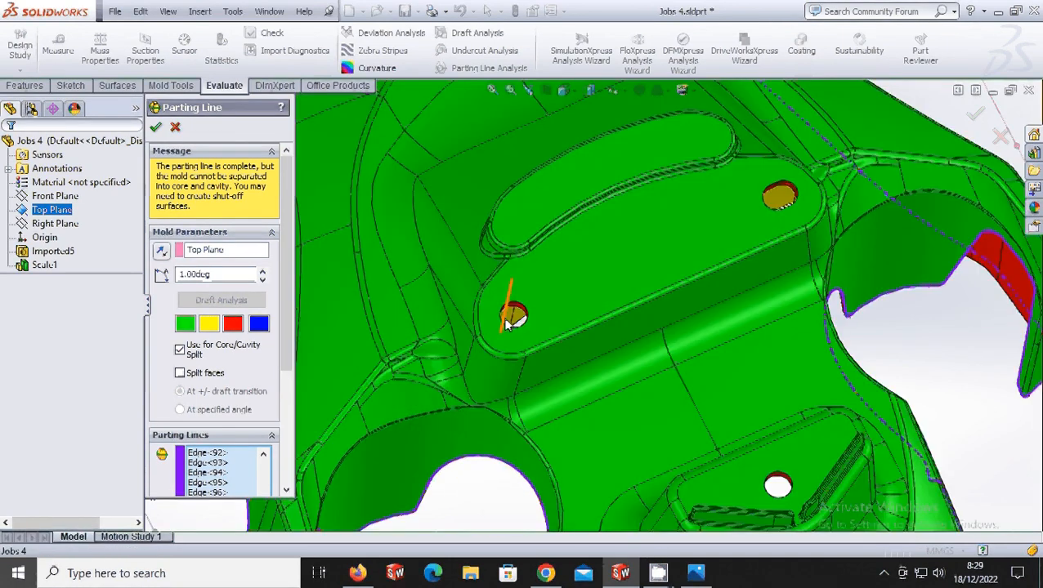
pyautogui.click(546, 274)
pyautogui.scroll(5, 600, 309)
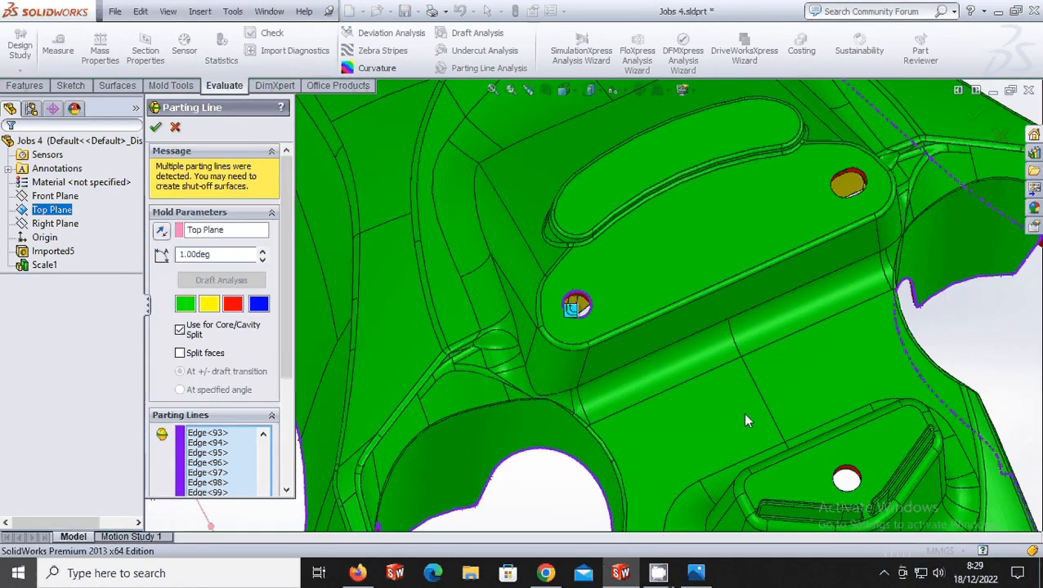
pyautogui.click(854, 474)
# Step: Add all edges around the remaining slotted hole in the long raised pad to the parting lines and accept the feature
pyautogui.scroll(-6, 839, 188)
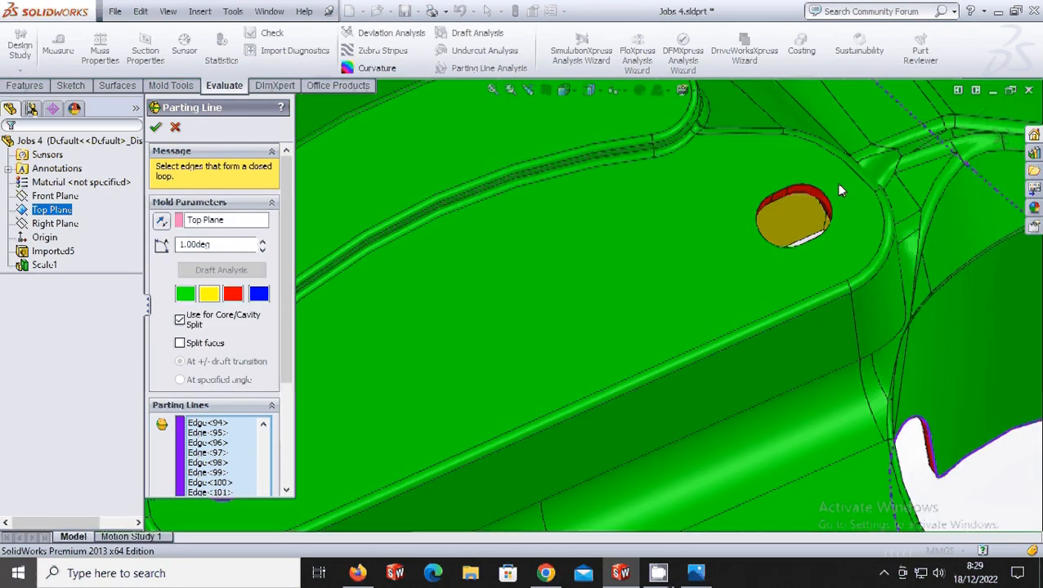
pyautogui.click(746, 201)
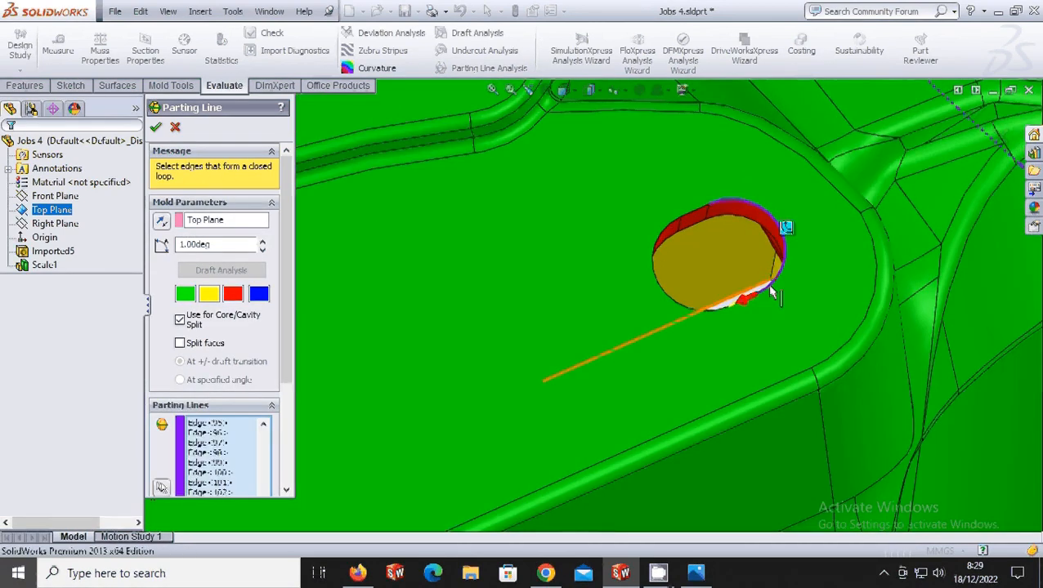
pyautogui.scroll(-2, 775, 215)
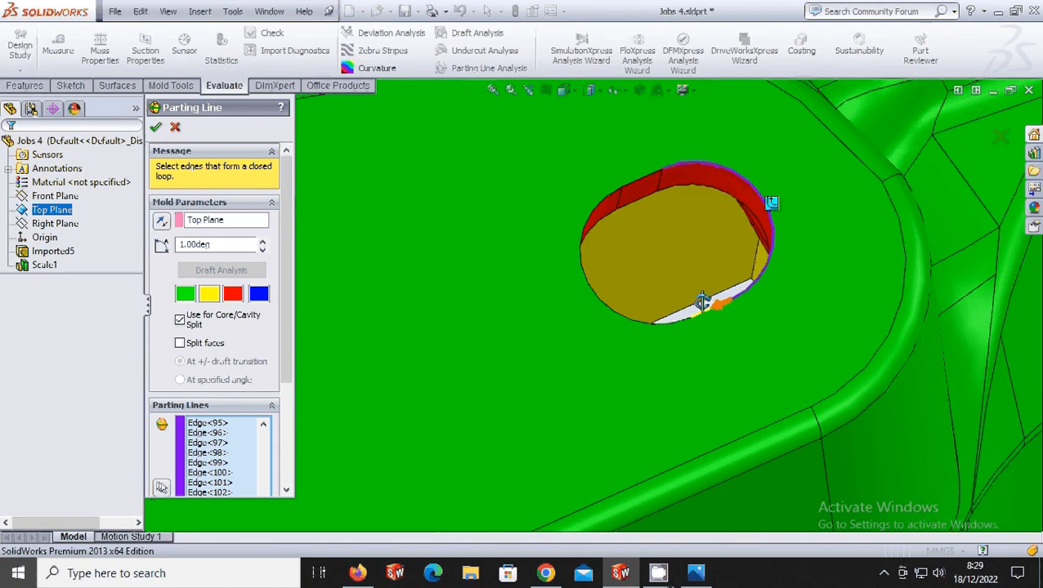
pyautogui.moveTo(710, 325); pyautogui.dragTo(691, 272, button='middle')
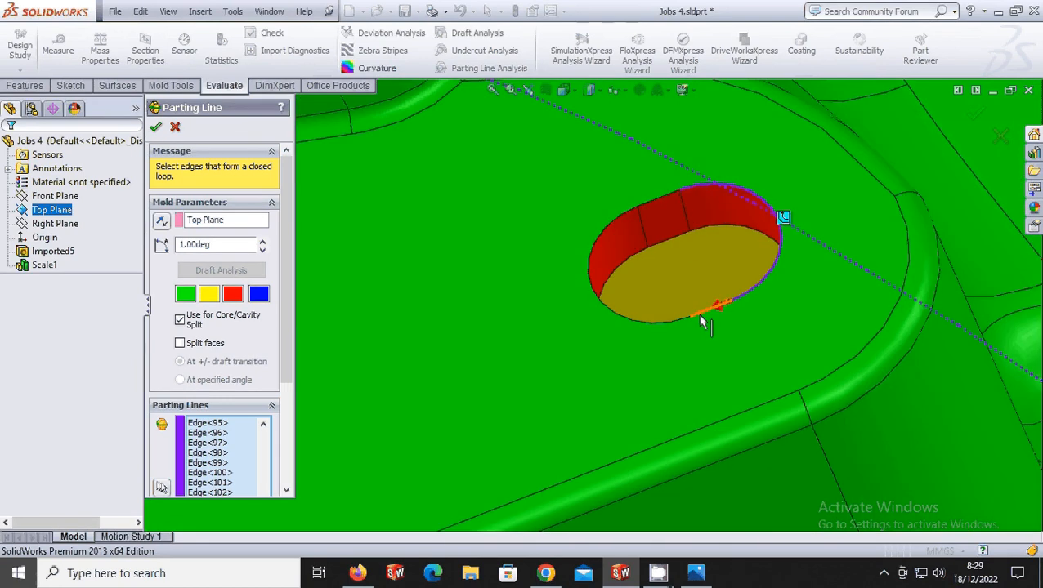
pyautogui.click(663, 321)
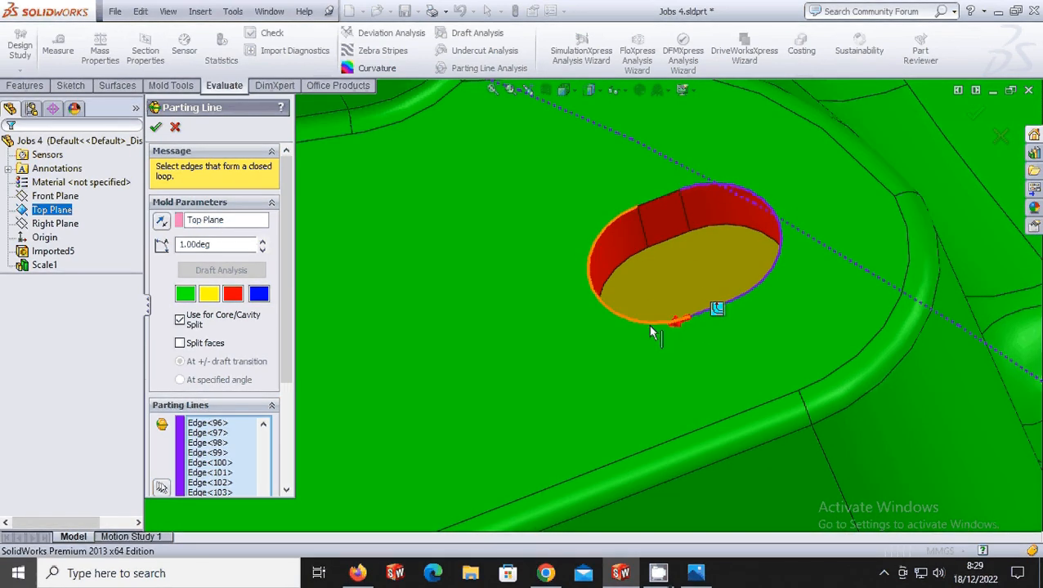
pyautogui.click(652, 321)
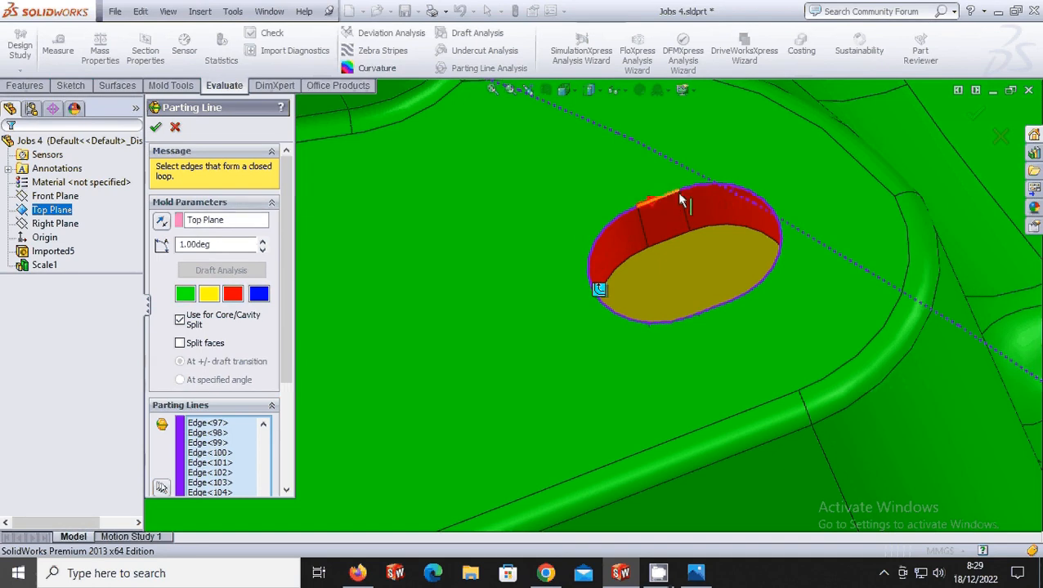
pyautogui.click(678, 197)
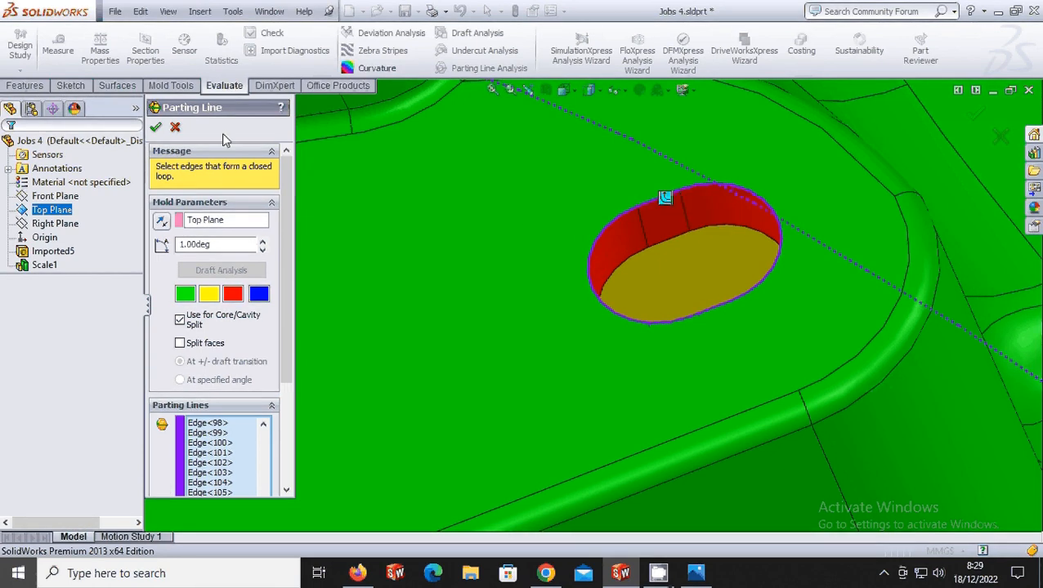
pyautogui.click(155, 128)
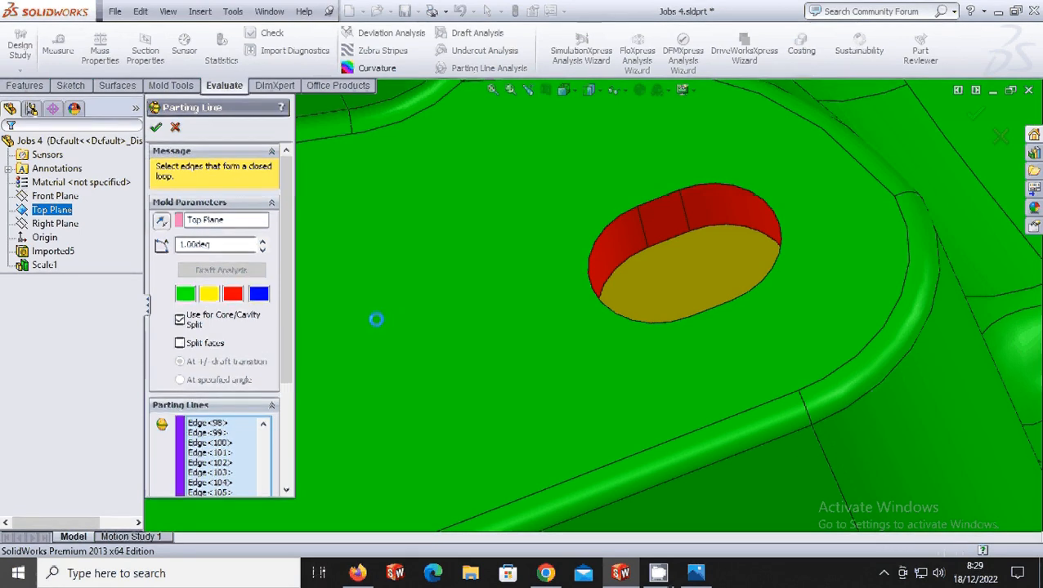
# Step: Set the isometric view and hide the Imported5 fender body
pyautogui.scroll(5, 517, 306)
pyautogui.scroll(6, 490, 318)
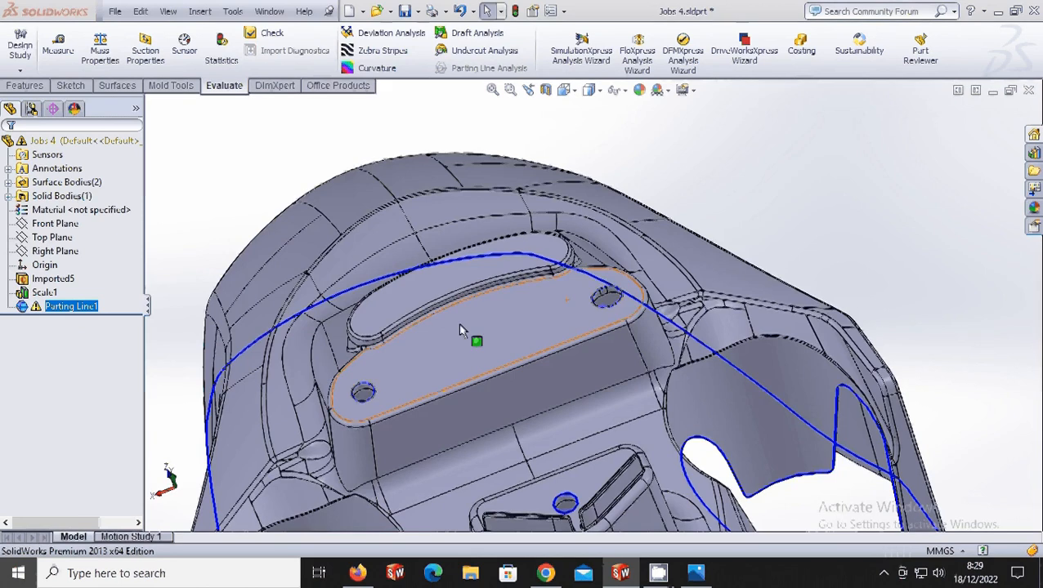
pyautogui.click(565, 91)
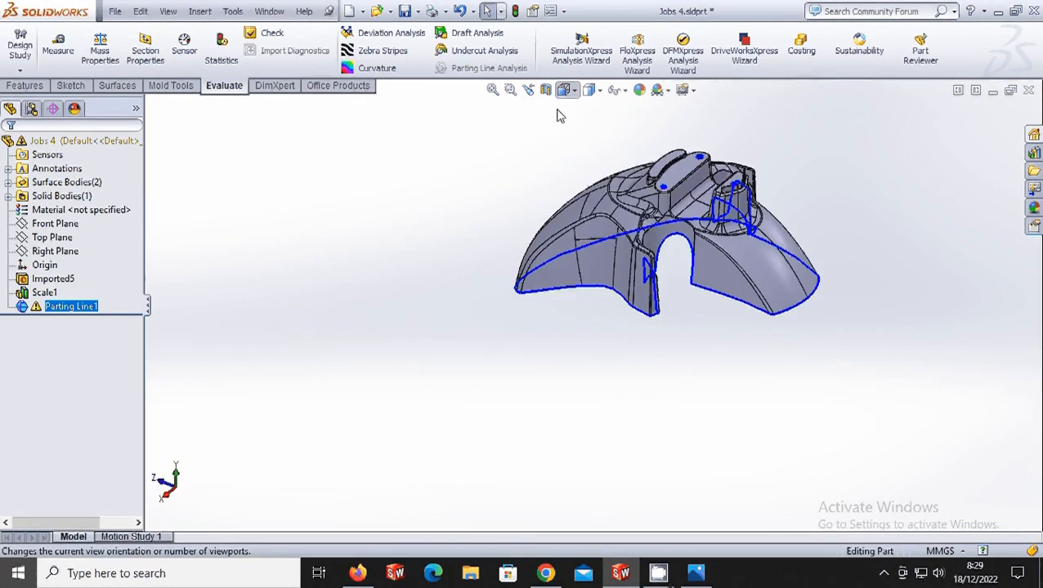
pyautogui.click(644, 130)
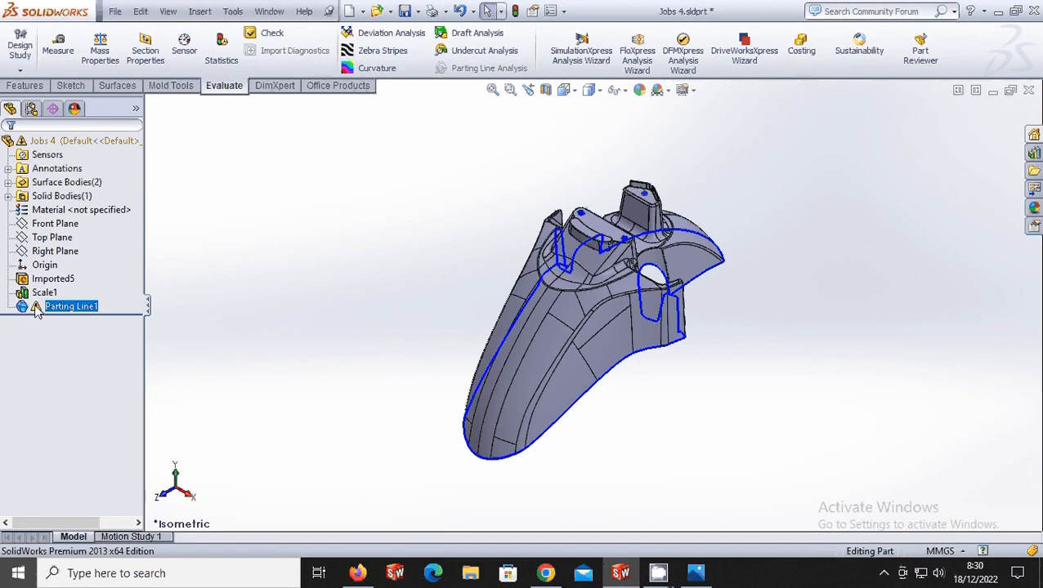
pyautogui.click(67, 333)
pyautogui.click(86, 185)
pyautogui.click(52, 280)
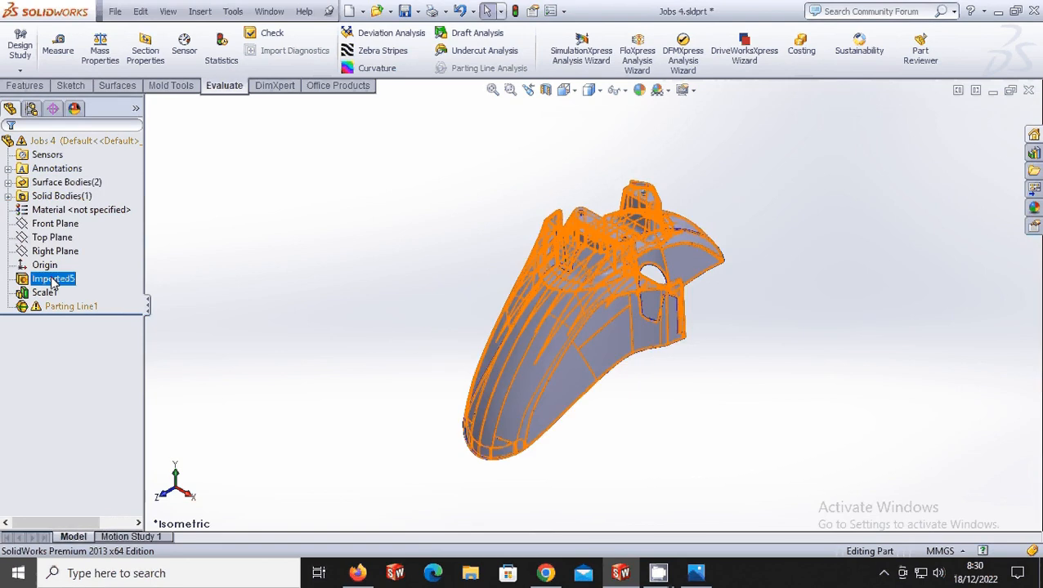
pyautogui.rightClick(52, 280)
pyautogui.click(60, 253)
# Step: Expand the surface bodies and show the Cavity Surface Bodies
pyautogui.click(86, 186)
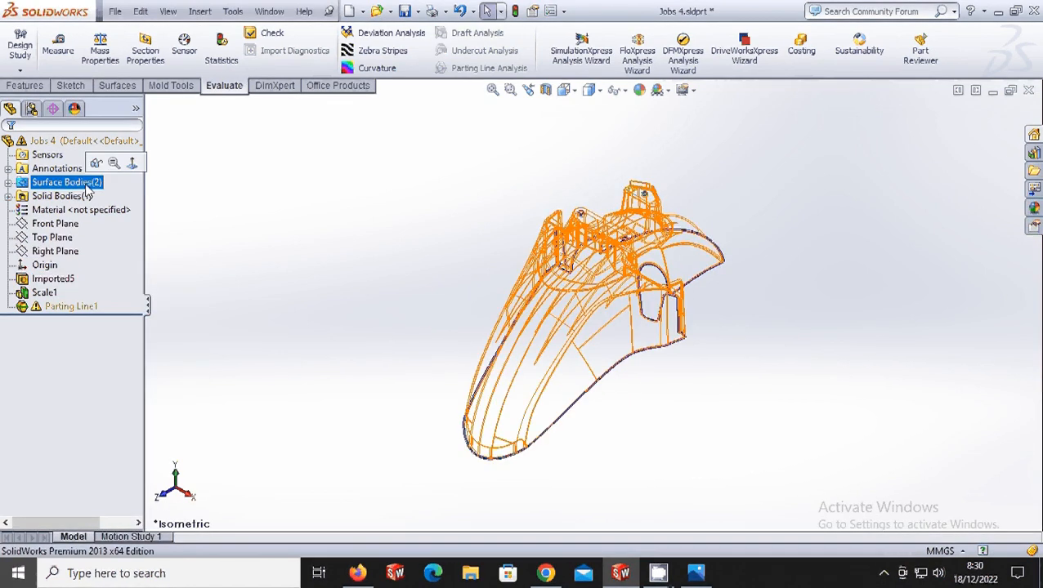
pyautogui.doubleClick(87, 184)
pyautogui.click(82, 196)
pyautogui.rightClick(86, 198)
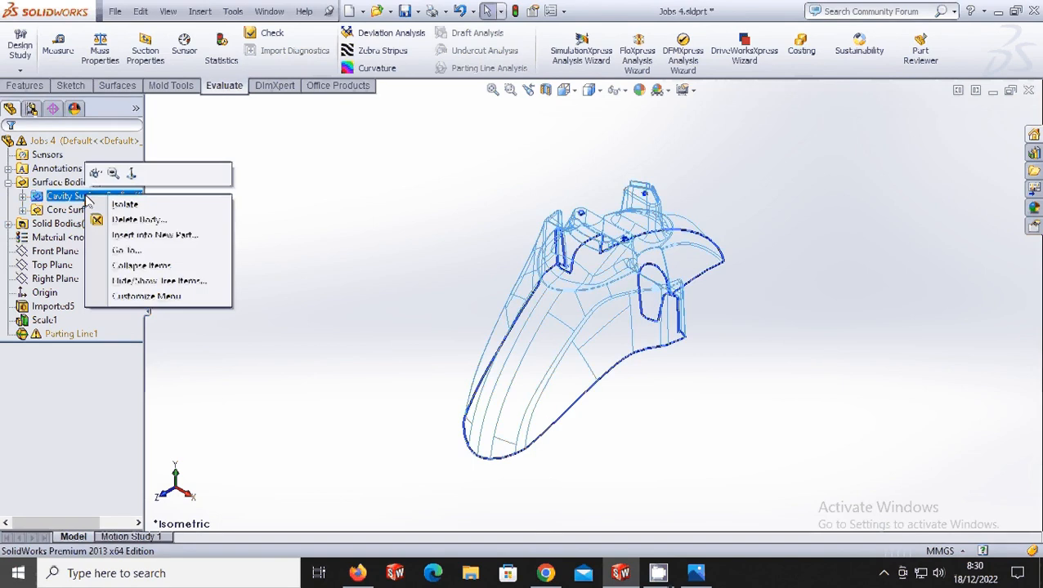
pyautogui.click(96, 173)
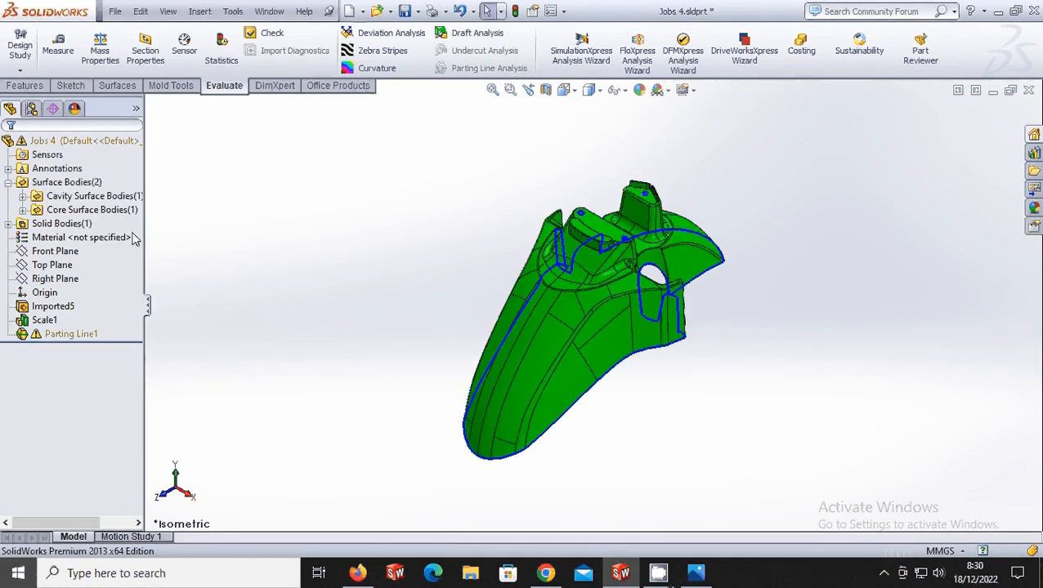
# Step: Show the Core Surface Bodies, inspect both surface sets from the fender's underside and restore the isometric view
pyautogui.moveTo(602, 285); pyautogui.dragTo(478, 67, button='middle')
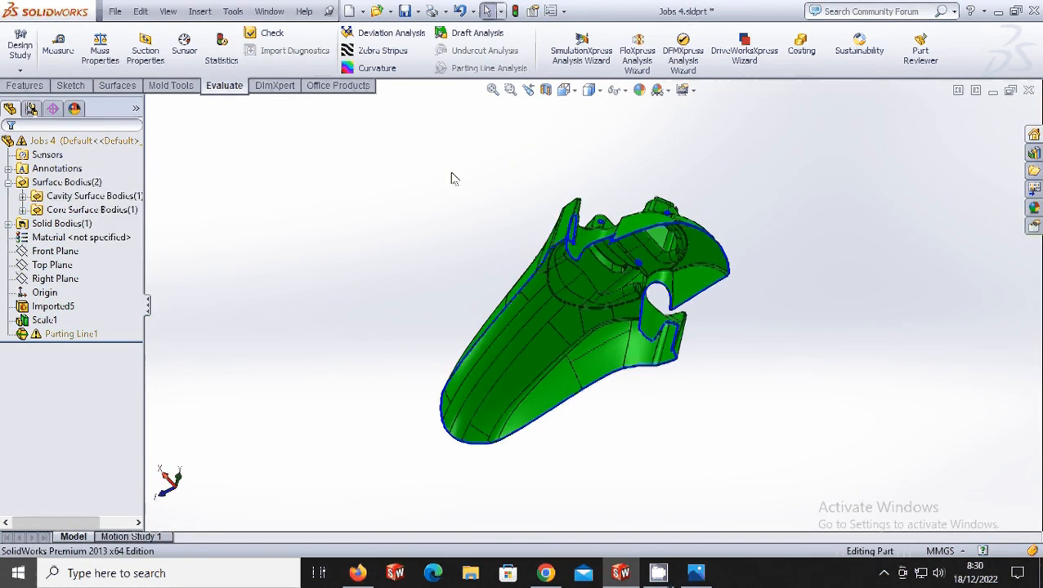
pyautogui.click(91, 210)
pyautogui.rightClick(115, 211)
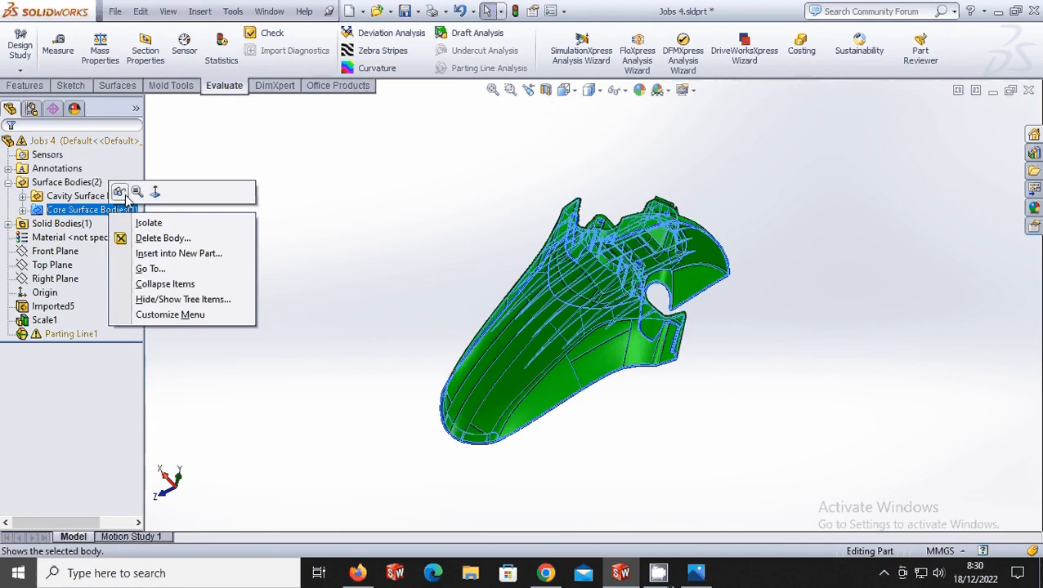
pyautogui.moveTo(330, 234); pyautogui.dragTo(661, 301, button='middle')
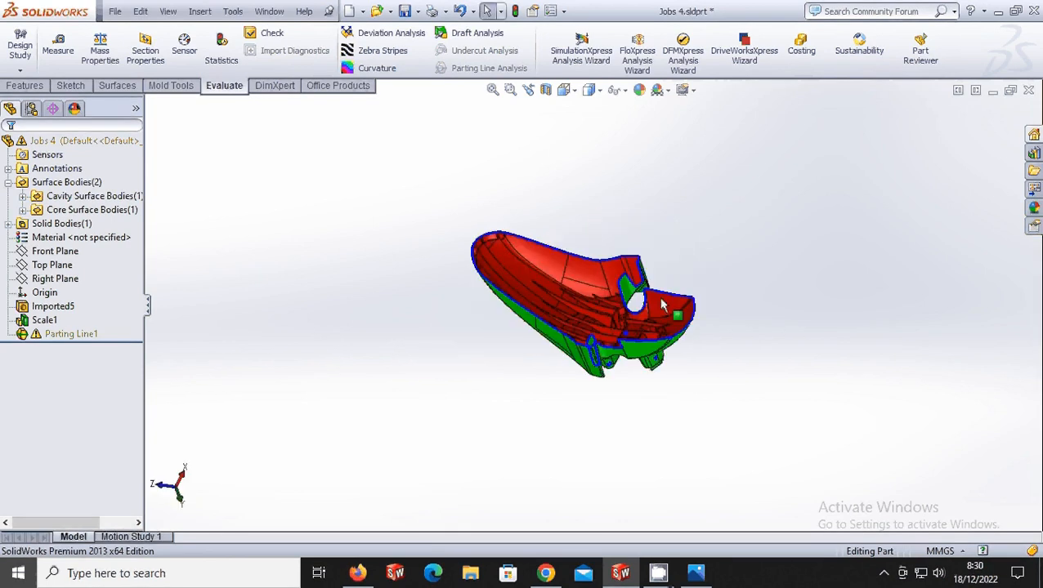
pyautogui.click(574, 91)
pyautogui.click(641, 108)
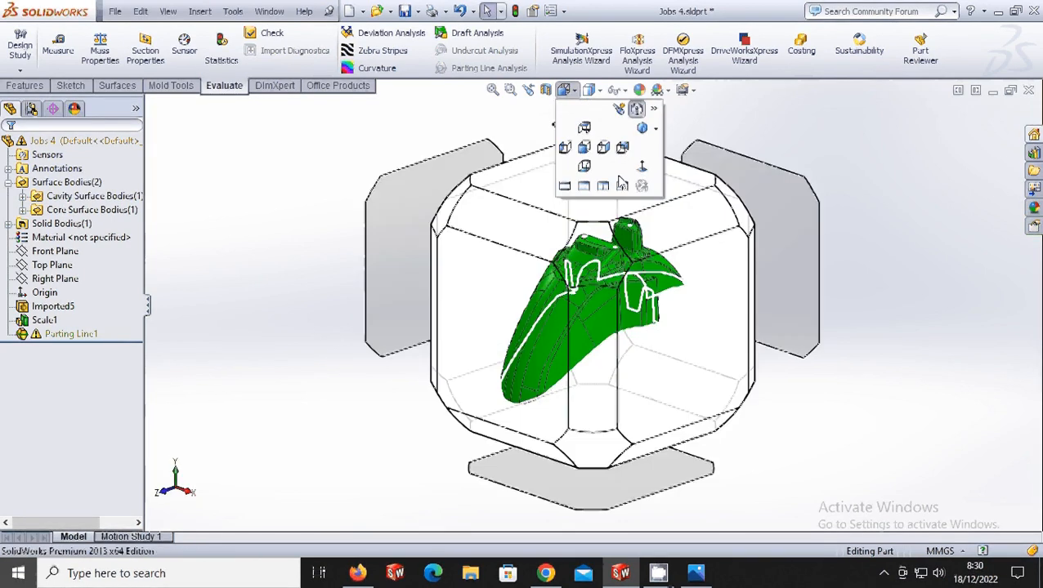
pyautogui.click(642, 130)
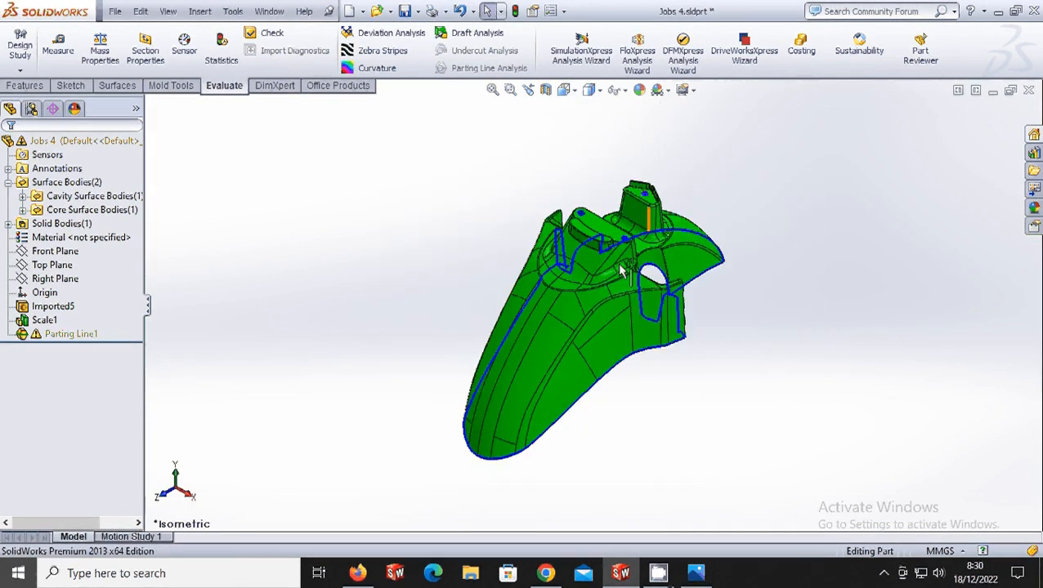
# Step: Hide the bodies of the Imported5 feature and show them again
pyautogui.rightClick(53, 306)
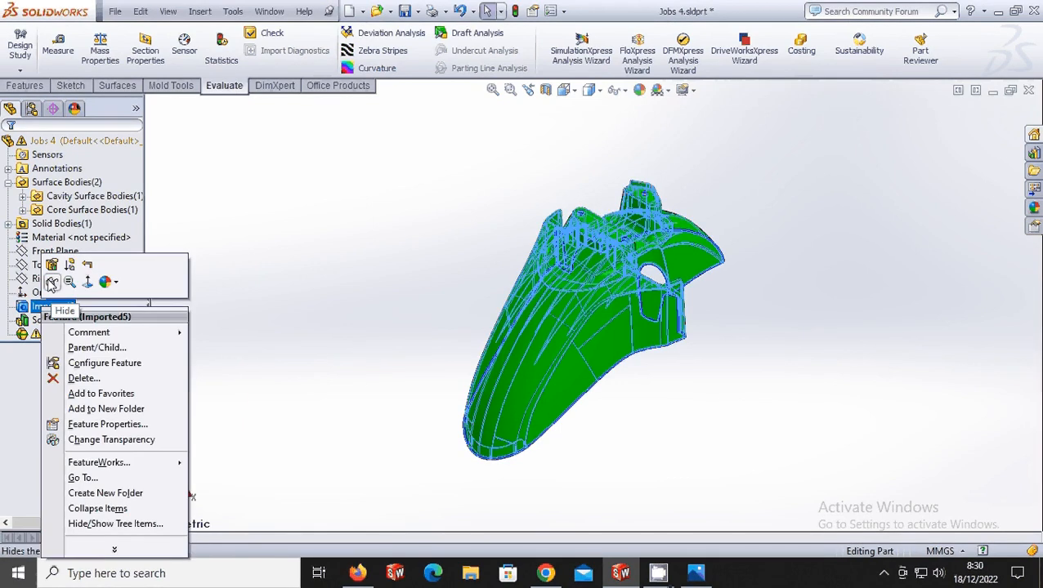
pyautogui.click(50, 282)
pyautogui.rightClick(49, 309)
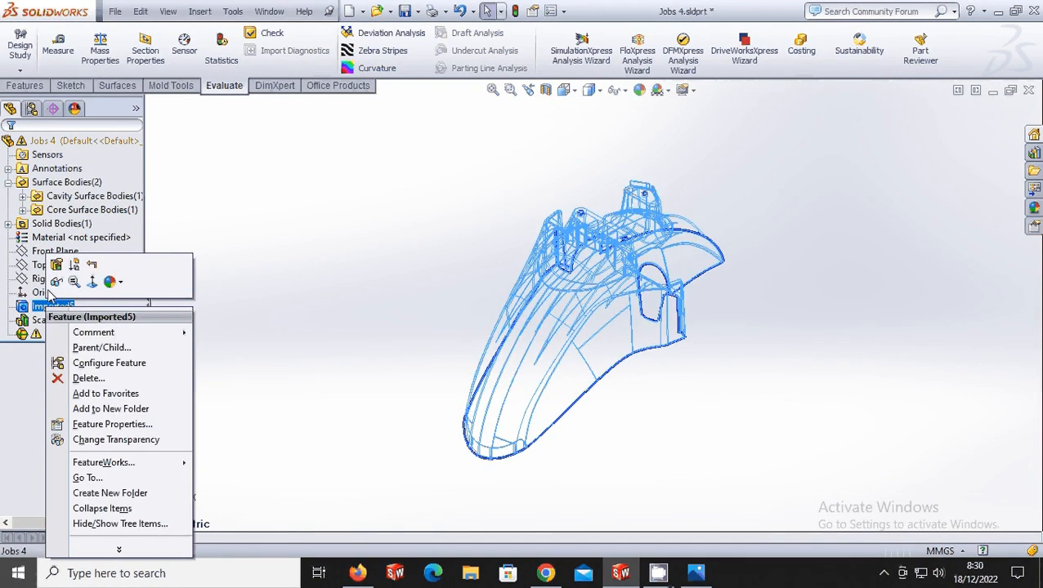
pyautogui.click(51, 282)
# Step: Open the Parting Line1 feature for editing
pyautogui.click(71, 335)
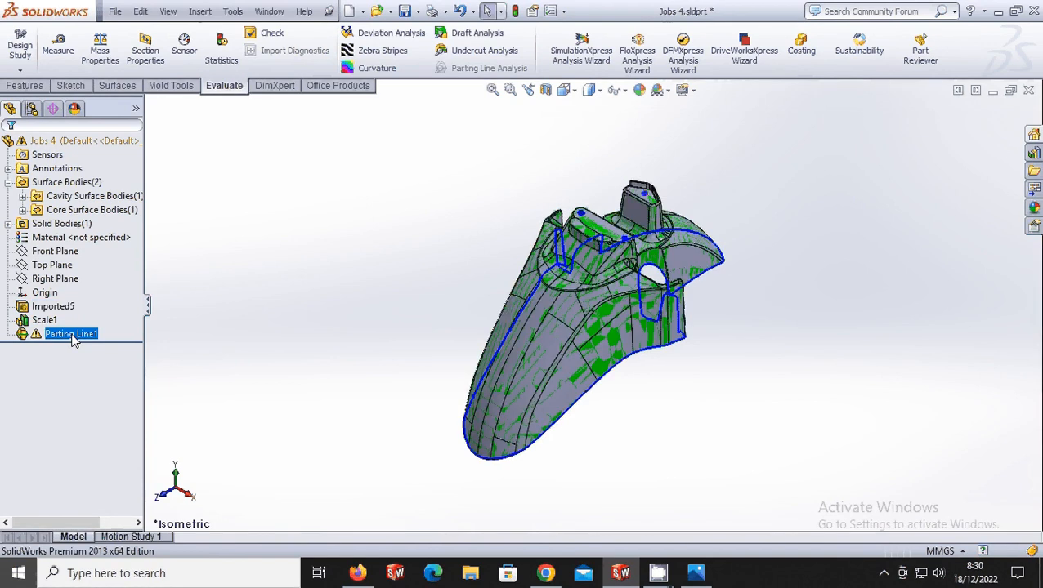
pyautogui.rightClick(71, 336)
pyautogui.click(83, 278)
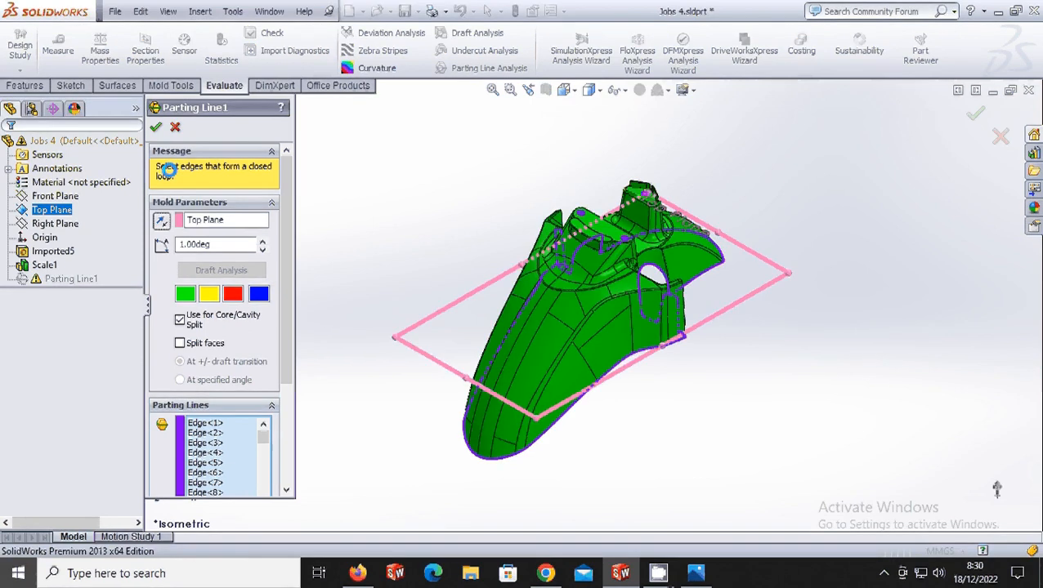
# Step: Enable splitting faces at the +/- draft transition for the parting line and accept the feature
pyautogui.scroll(-5, 477, 307)
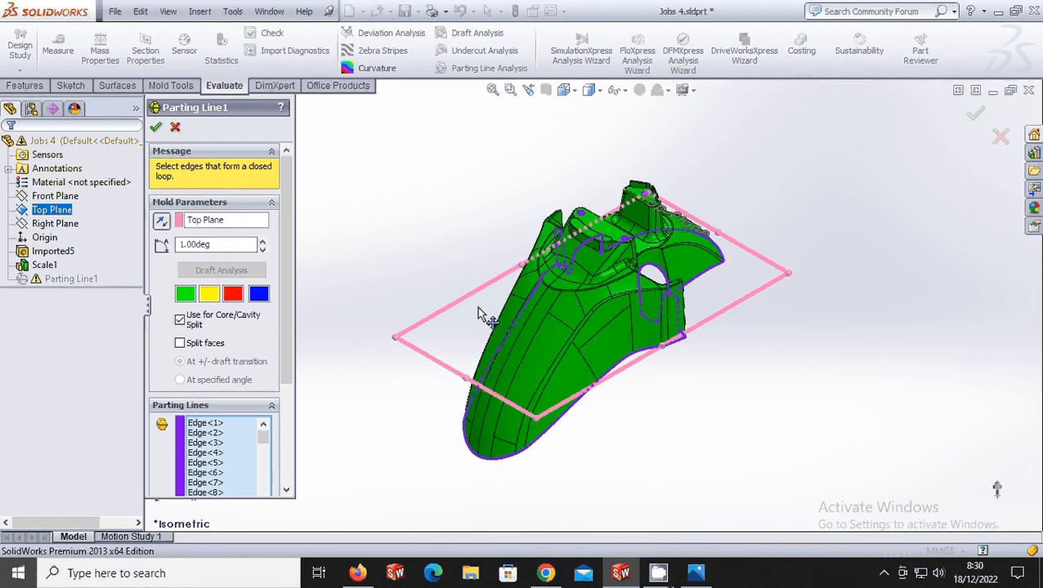
pyautogui.scroll(5, 587, 92)
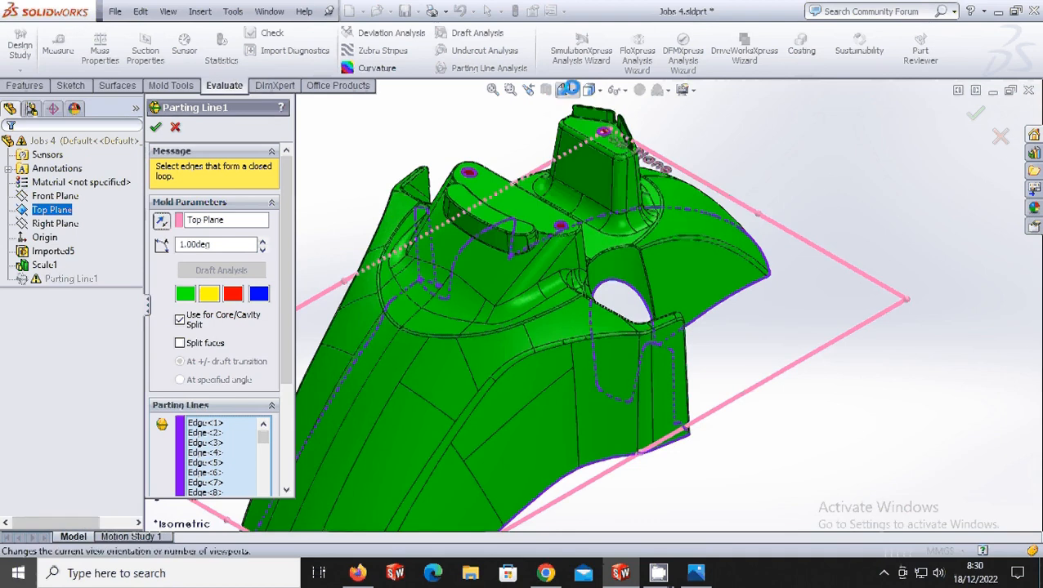
pyautogui.click(564, 89)
pyautogui.click(585, 129)
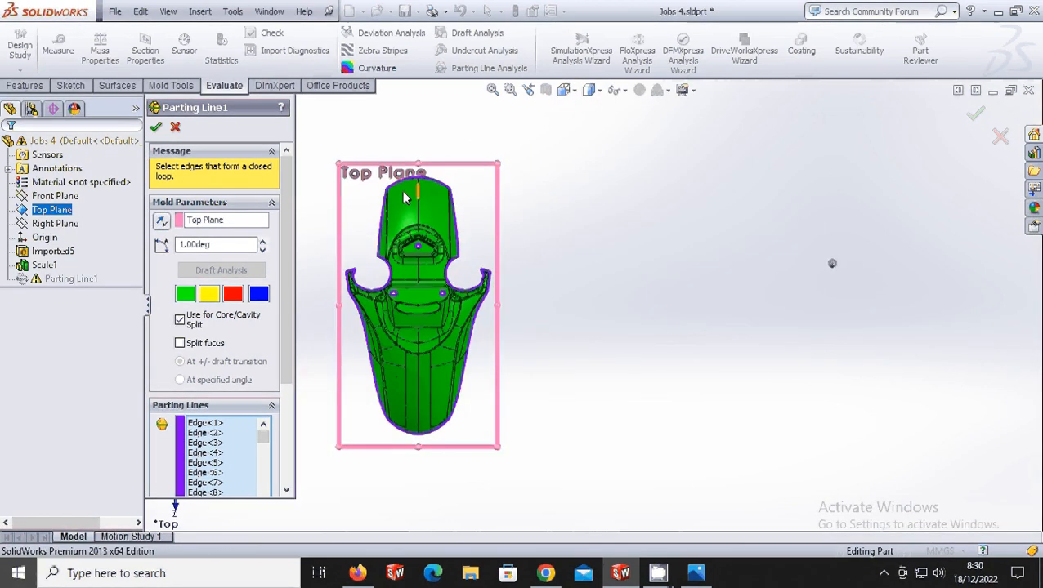
pyautogui.scroll(-6, 489, 214)
pyautogui.scroll(-4, 615, 212)
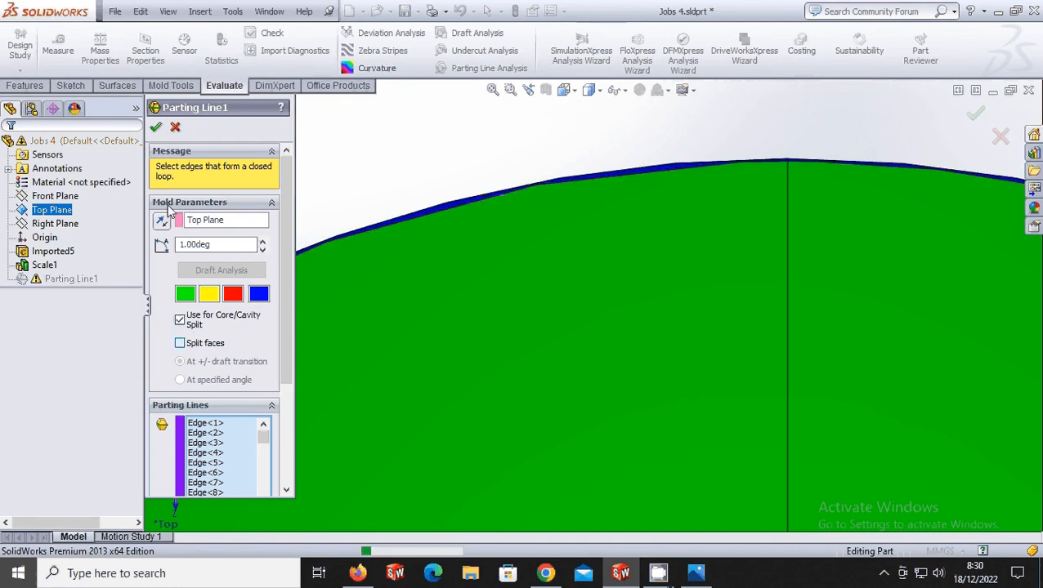
pyautogui.click(193, 342)
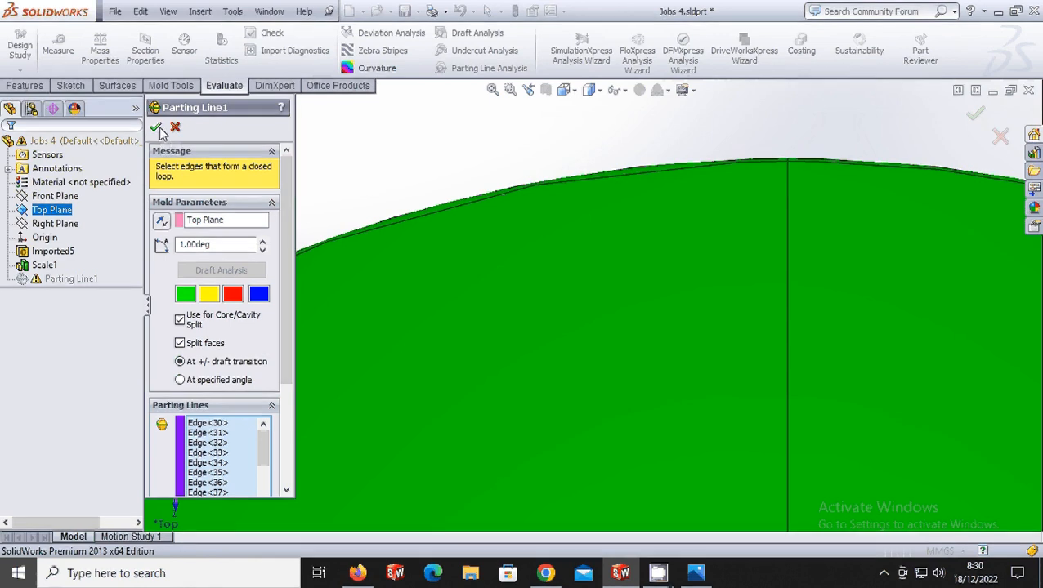
pyautogui.scroll(3, 769, 187)
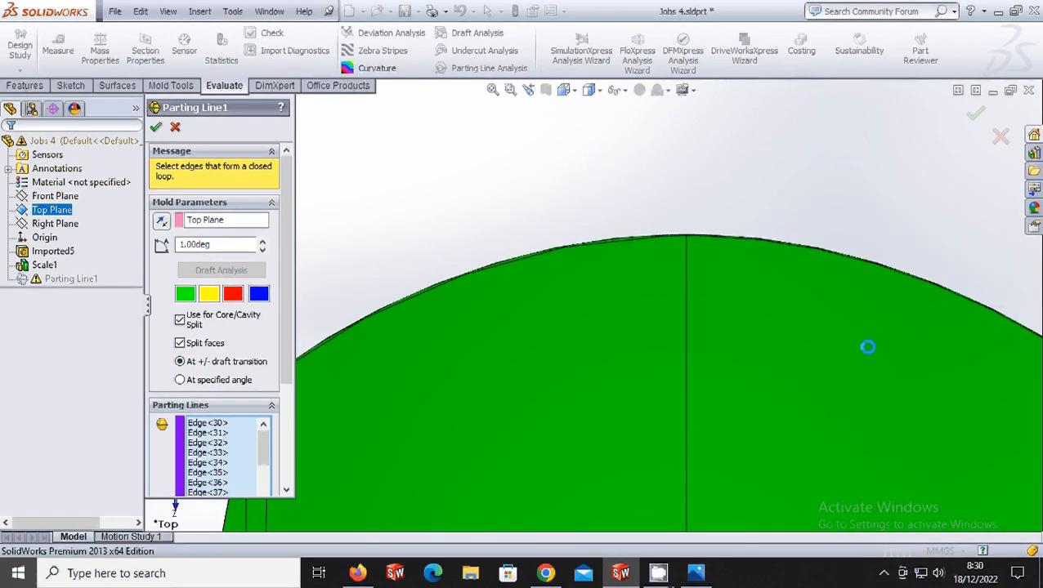
pyautogui.scroll(-3, 868, 348)
pyautogui.scroll(3, 872, 366)
pyautogui.scroll(-3, 870, 365)
pyautogui.scroll(3, 866, 351)
pyautogui.scroll(3, 682, 373)
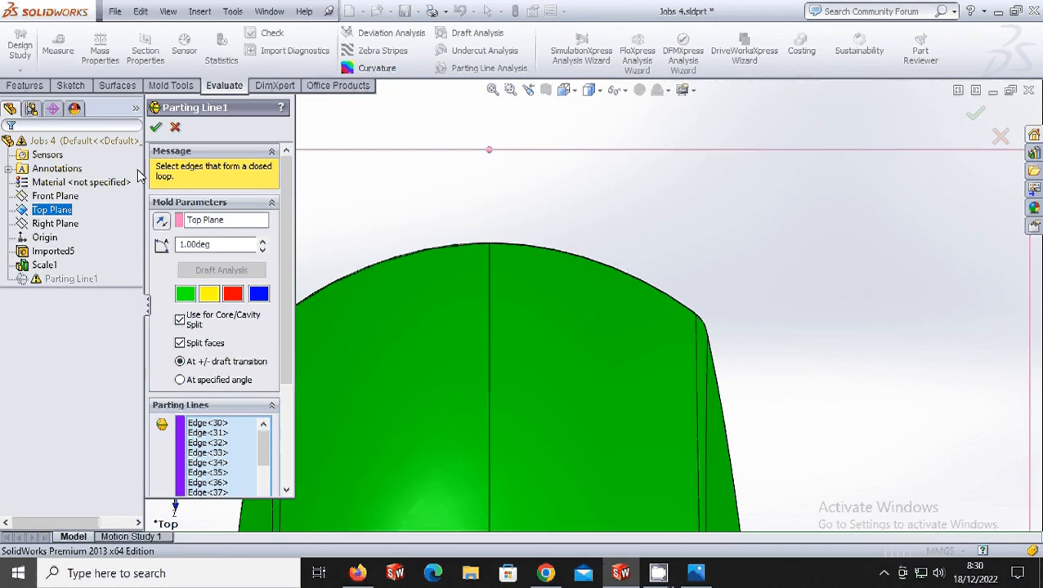
pyautogui.click(156, 127)
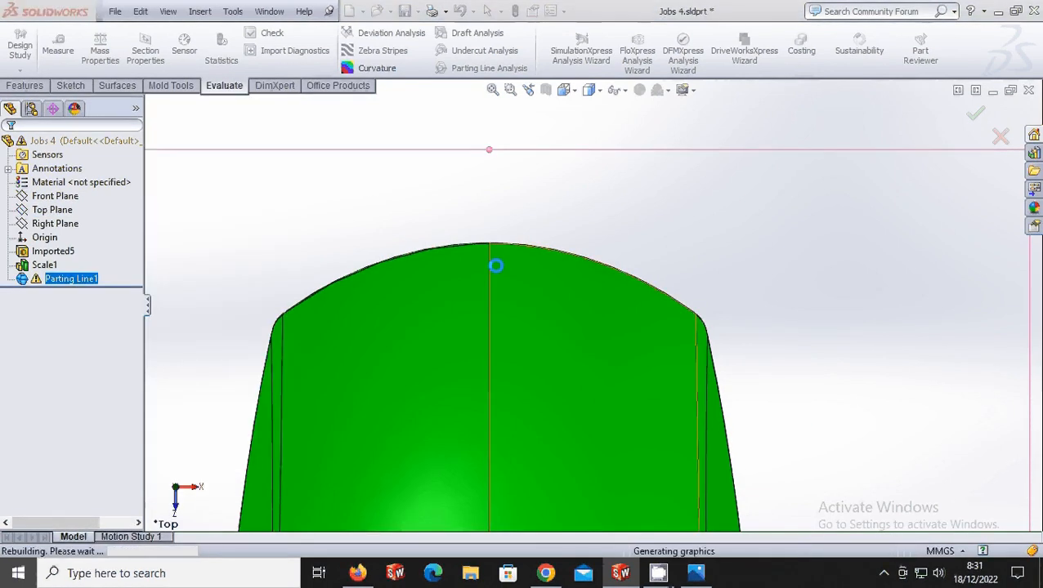
# Step: Orbit the fender to view its side and reopen the Parting Line1 feature for editing
pyautogui.scroll(3, 572, 384)
pyautogui.moveTo(575, 396); pyautogui.dragTo(618, 393, button='middle')
pyautogui.scroll(4, 620, 399)
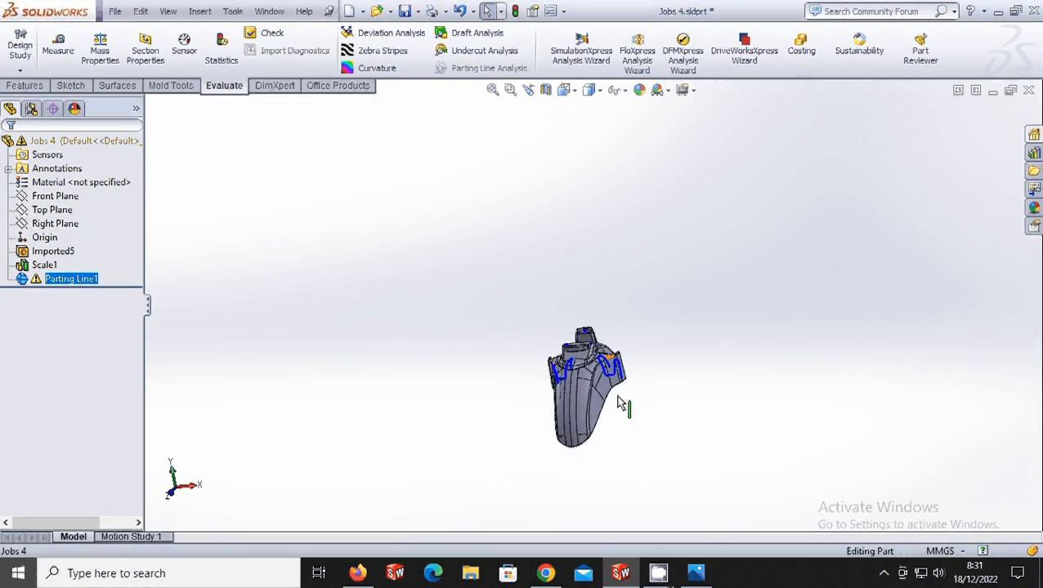
pyautogui.moveTo(590, 358); pyautogui.dragTo(709, 305, button='middle')
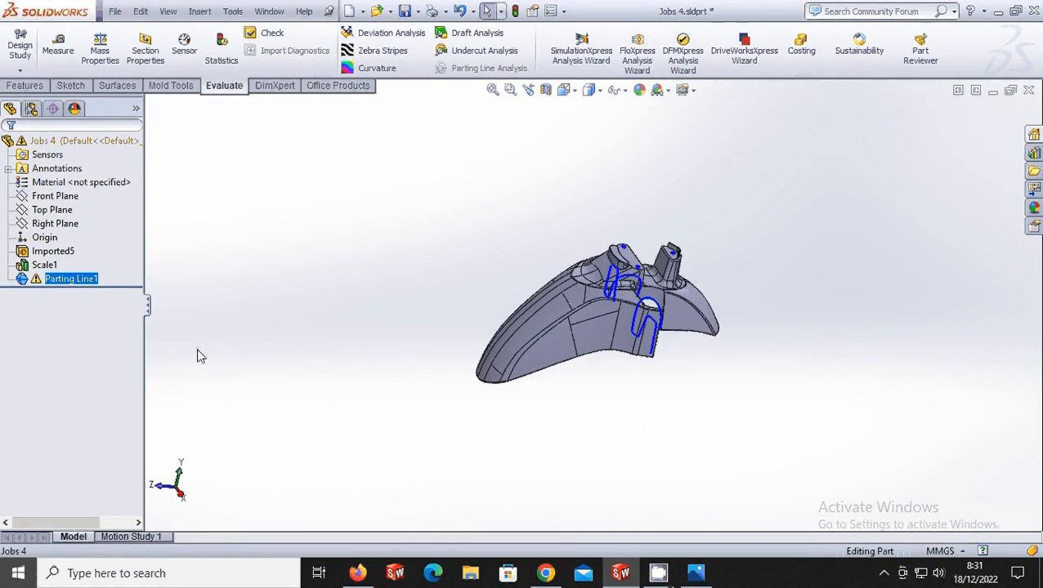
pyautogui.rightClick(78, 282)
pyautogui.click(88, 237)
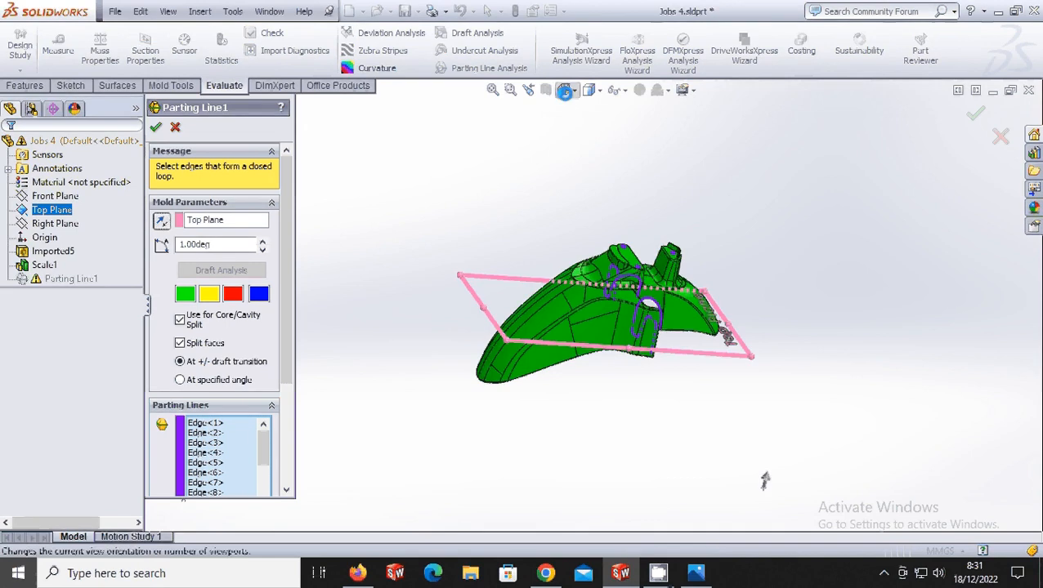
# Step: Add the short vertical edge at the side flap's lower inner corner to the parting line, on the positive/negative draft boundary
pyautogui.click(564, 90)
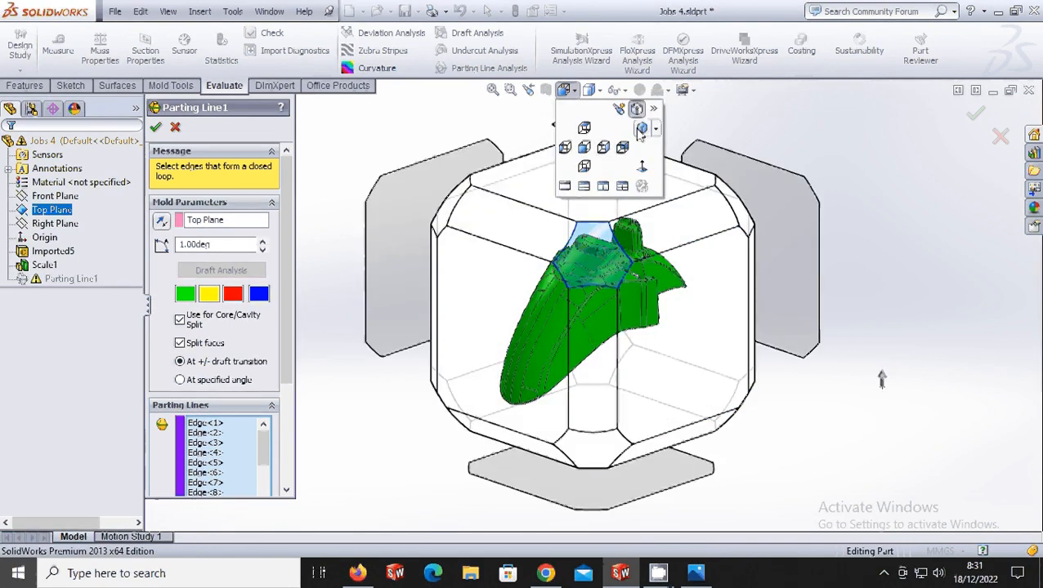
pyautogui.click(640, 133)
pyautogui.scroll(-10, 594, 296)
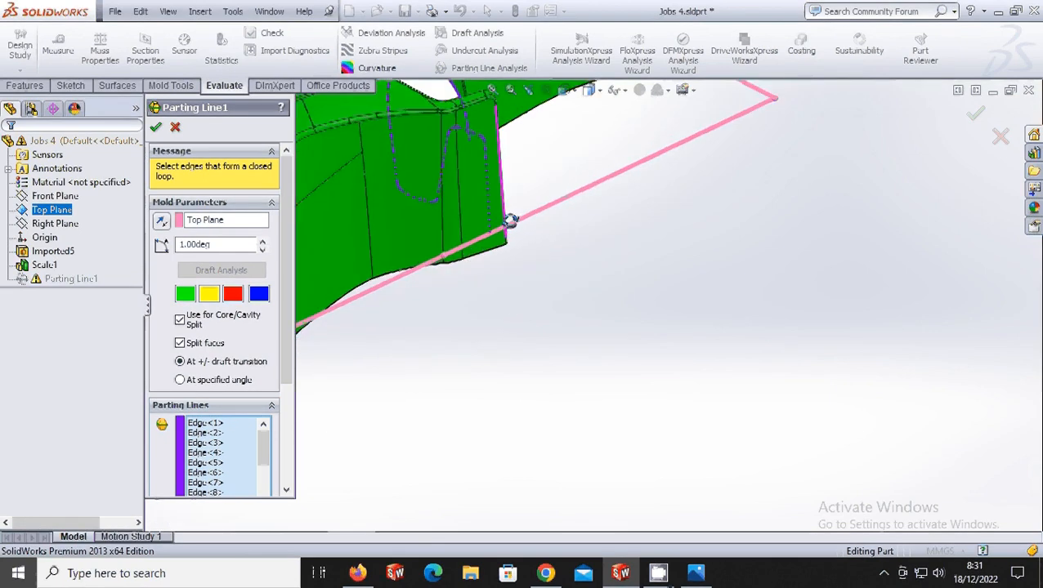
pyautogui.moveTo(510, 221); pyautogui.dragTo(447, 263, button='middle')
pyautogui.scroll(-4, 565, 245)
pyautogui.scroll(-2, 548, 327)
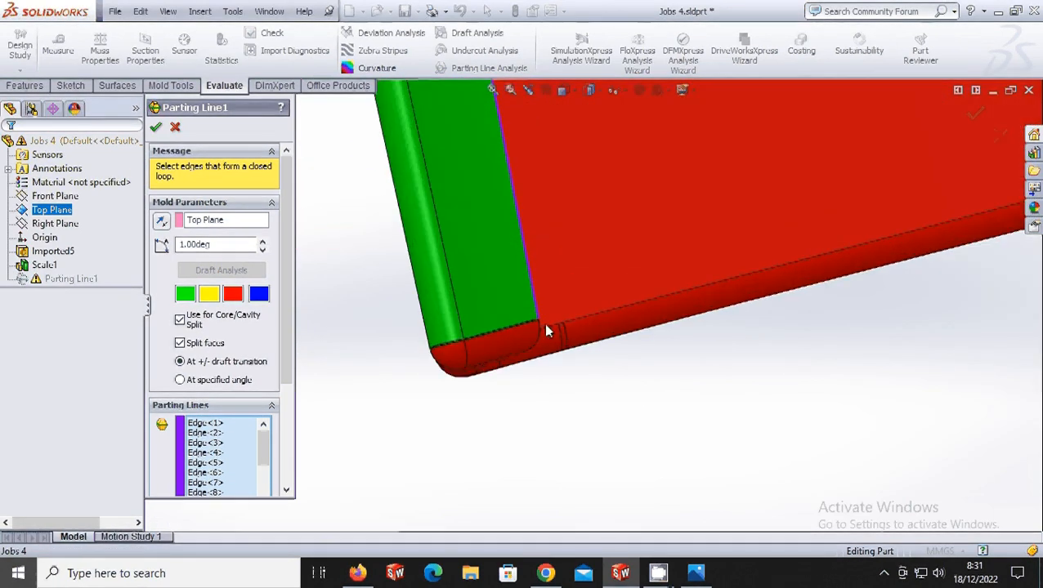
pyautogui.scroll(-5, 548, 330)
pyautogui.click(583, 304)
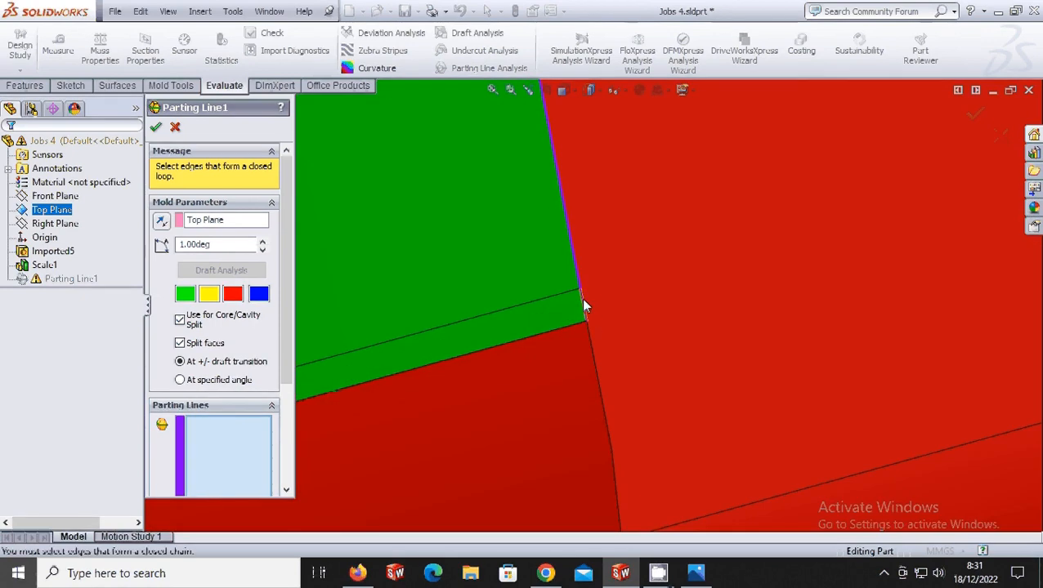
pyautogui.scroll(6, 597, 337)
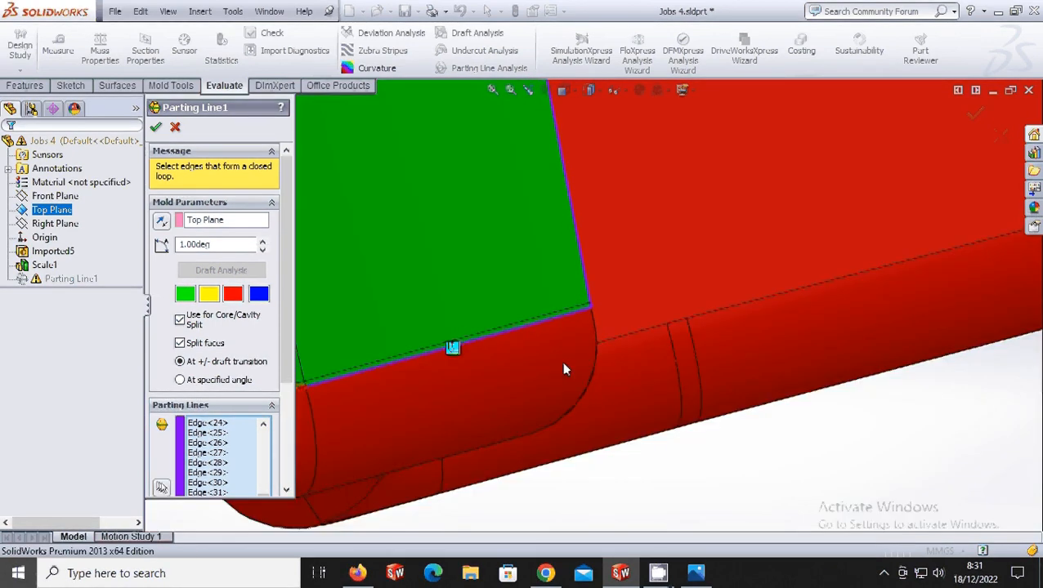
# Step: Add the following edges along the side flap's lower end to the parting line, keeping to the green/red face boundary
pyautogui.scroll(-6, 456, 341)
pyautogui.click(570, 278)
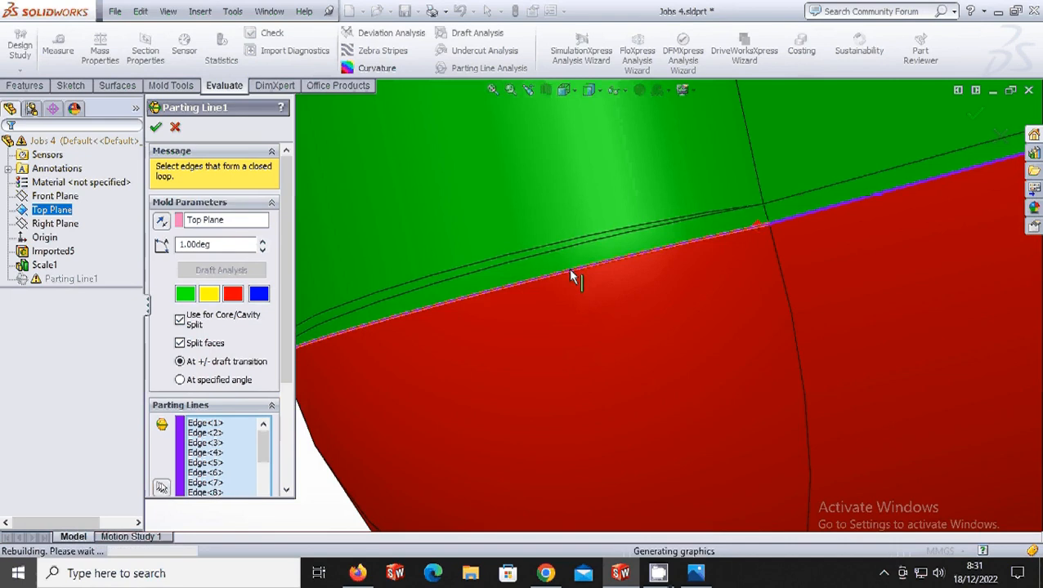
pyautogui.scroll(4, 621, 319)
pyautogui.scroll(-4, 574, 352)
pyautogui.click(577, 336)
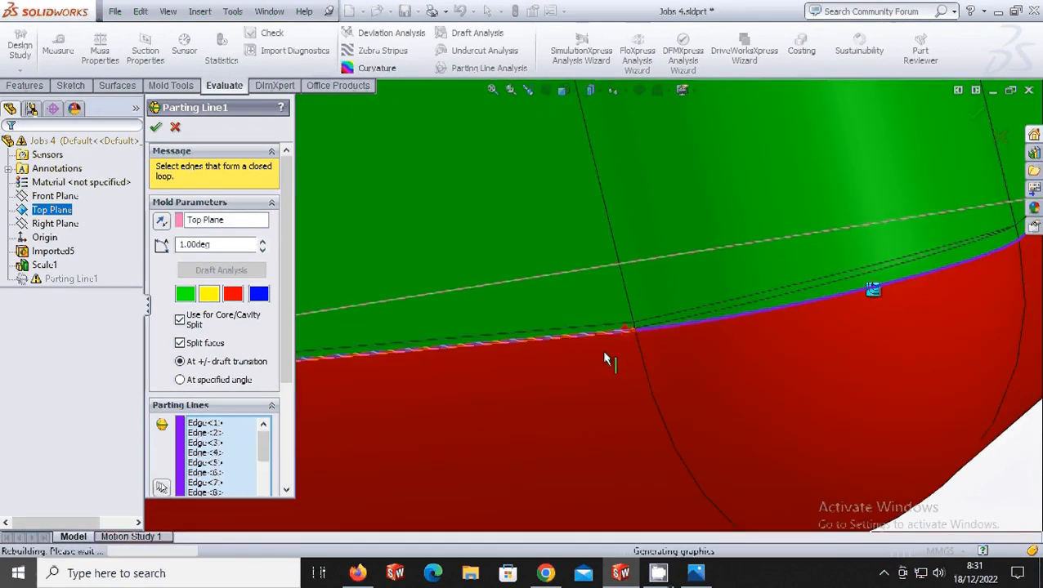
# Step: Continue the parting line around the flap's rounded outer corner, adding the curved edge and the adjoining lower rim edge
pyautogui.scroll(8, 601, 353)
pyautogui.moveTo(390, 363); pyautogui.dragTo(467, 327, button='middle')
pyautogui.scroll(5, 603, 317)
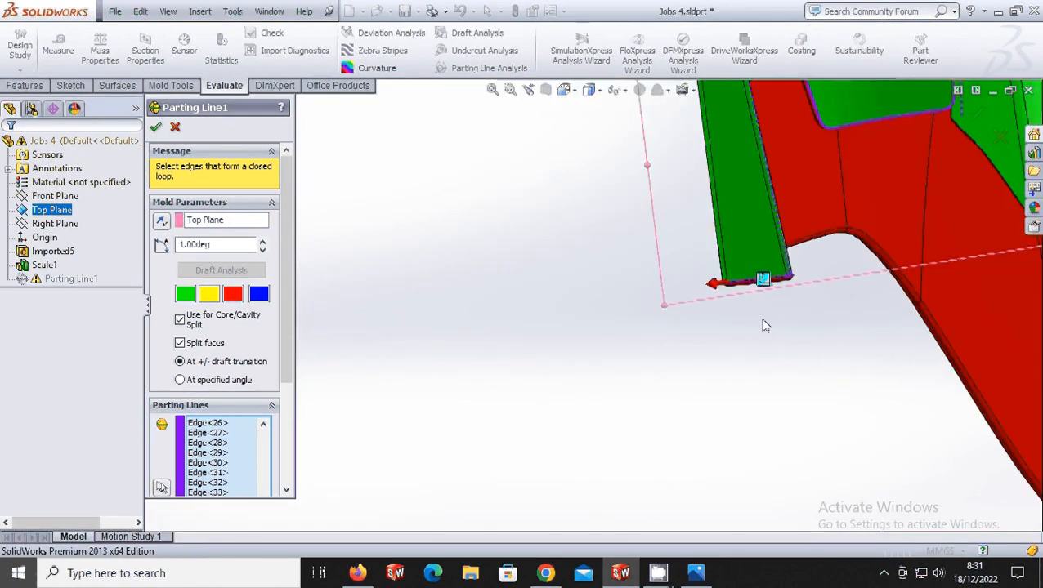
pyautogui.scroll(-12, 760, 317)
pyautogui.click(595, 232)
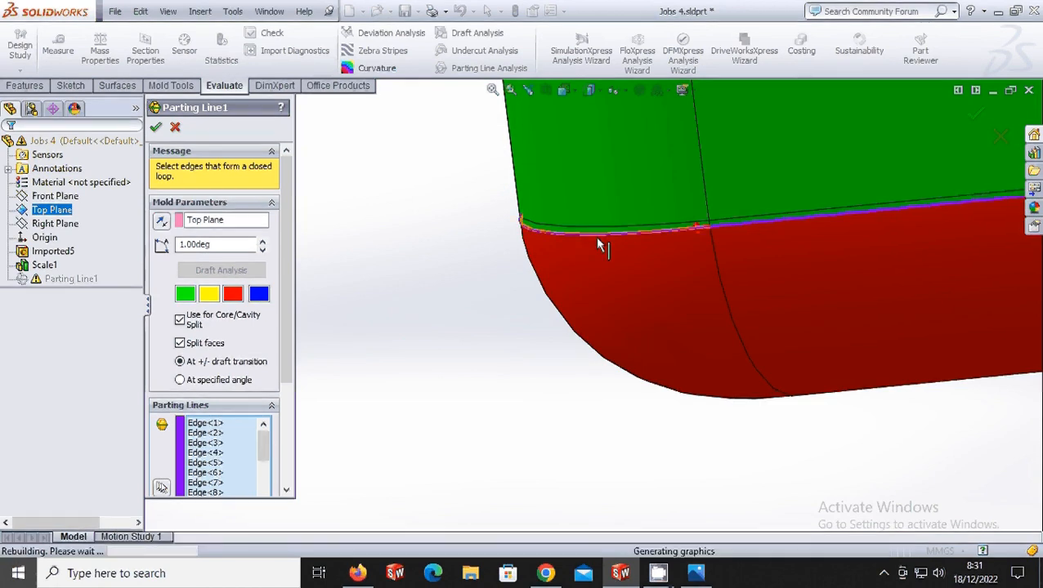
pyautogui.scroll(-6, 540, 240)
pyautogui.click(448, 277)
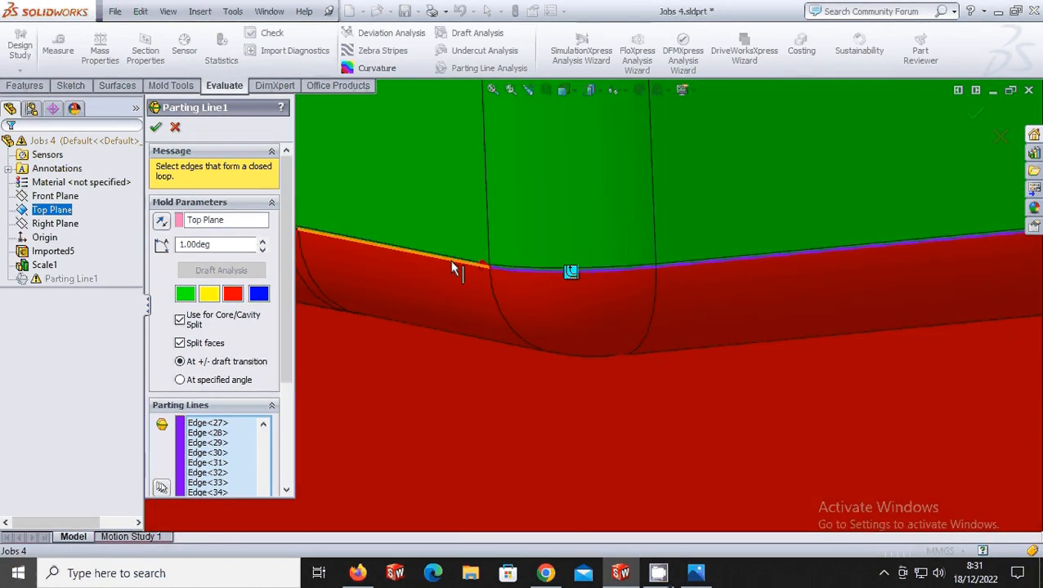
# Step: Add the short edge and the next long edge of the outer side's lower rim beyond the flap corner to the parting line
pyautogui.scroll(-3, 384, 251)
pyautogui.moveTo(385, 251); pyautogui.dragTo(709, 360, button='middle')
pyautogui.click(710, 360)
pyautogui.scroll(3, 710, 361)
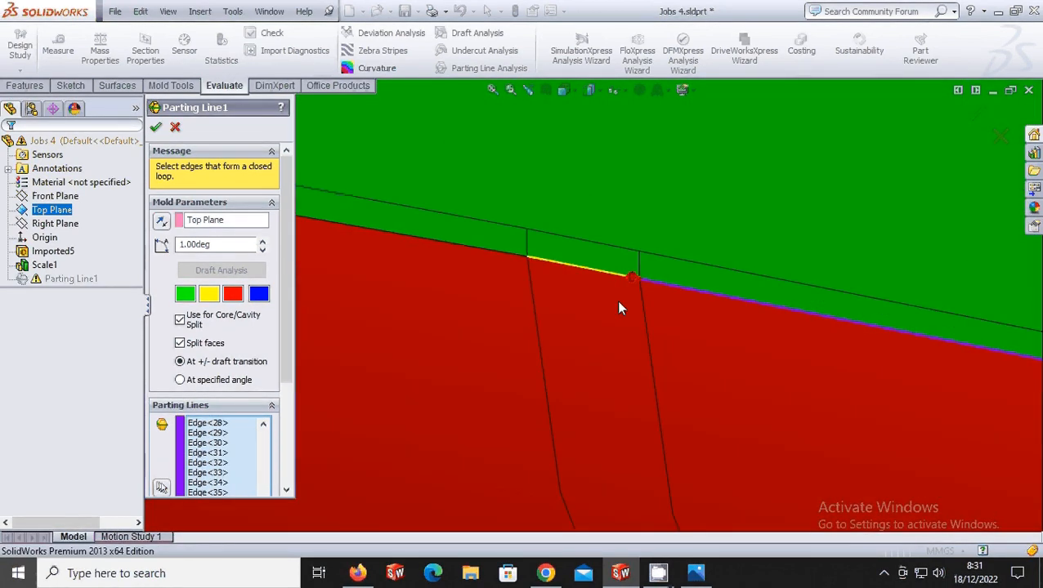
pyautogui.click(470, 255)
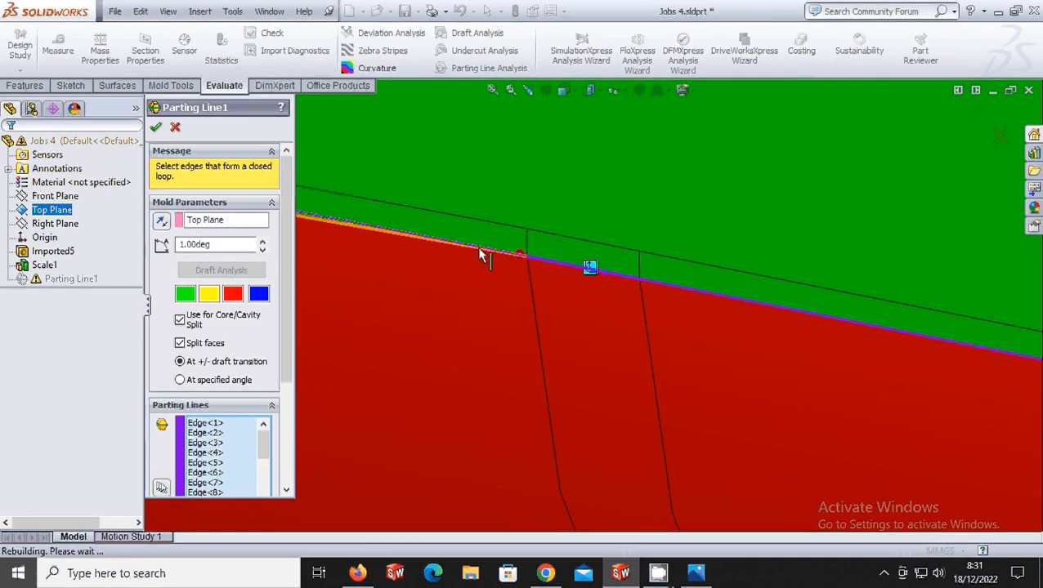
# Step: Extend the parting line along the rising part of the fender's lower side rim, up to the short edge at its bend
pyautogui.moveTo(484, 256); pyautogui.dragTo(689, 339, button='middle')
pyautogui.click(670, 331)
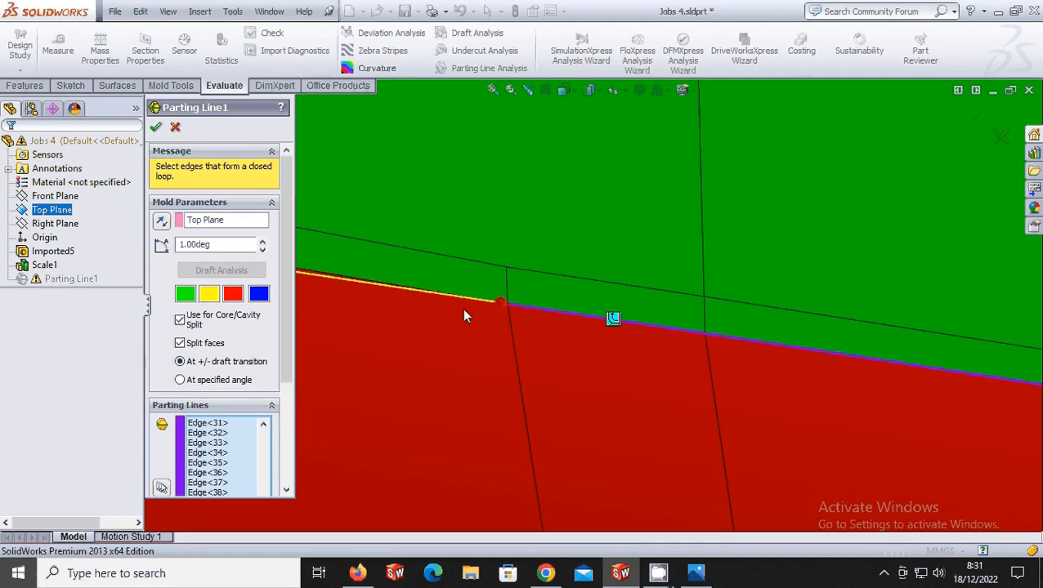
pyautogui.click(442, 293)
pyautogui.moveTo(511, 322); pyautogui.dragTo(641, 323, button='middle')
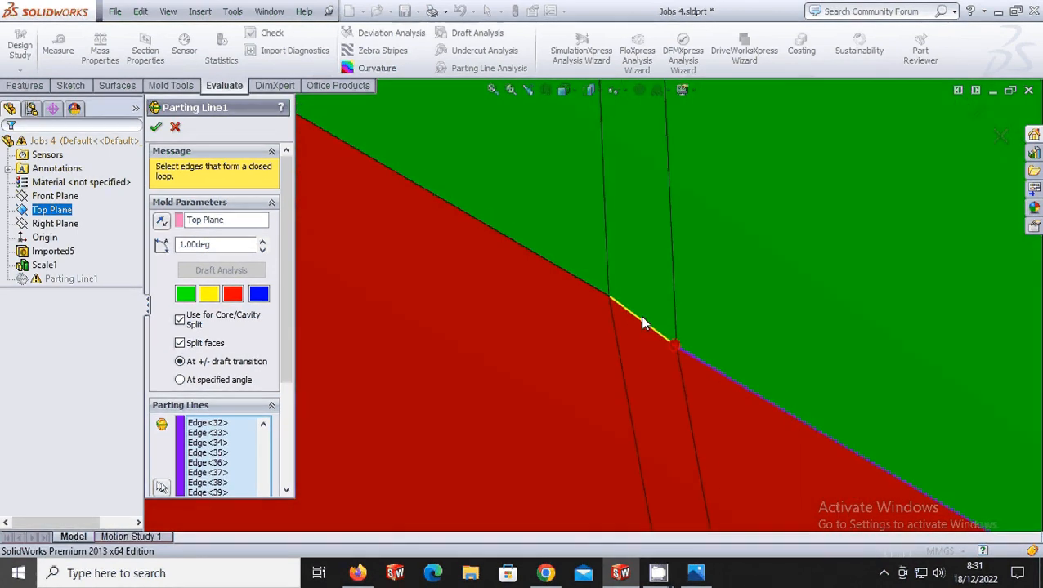
pyautogui.click(641, 324)
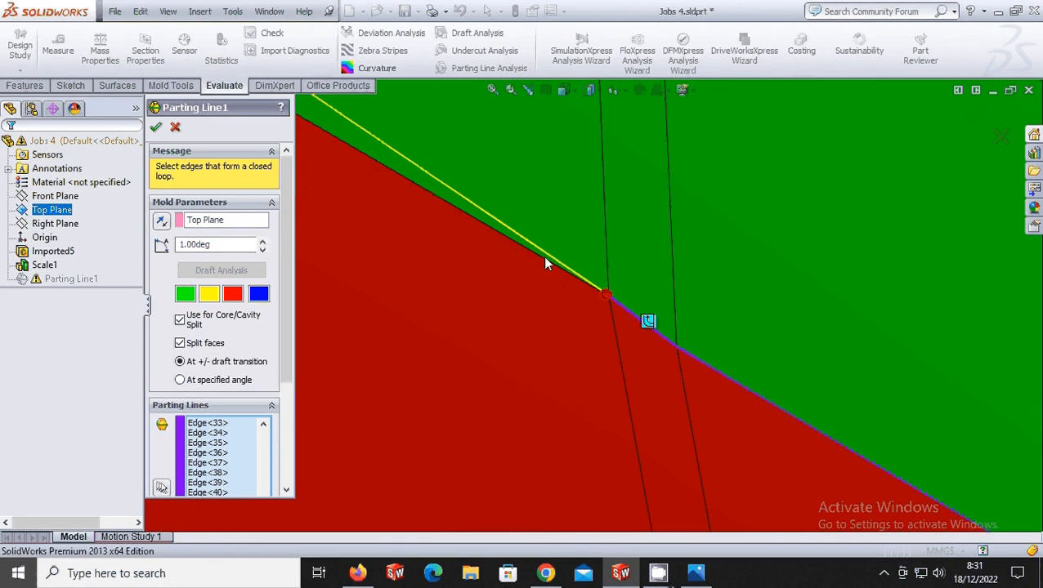
# Step: Add the edges over the arch of the lower side rim and down its descending stretch to the parting line
pyautogui.moveTo(546, 263); pyautogui.dragTo(749, 237, button='middle')
pyautogui.click(518, 252)
pyautogui.click(769, 219)
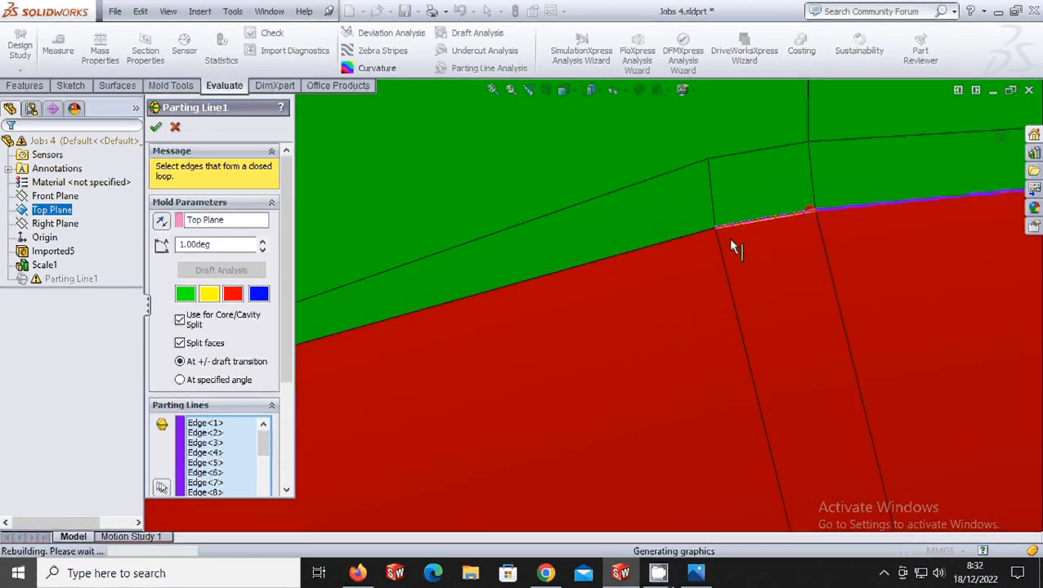
pyautogui.click(661, 247)
pyautogui.moveTo(682, 256); pyautogui.dragTo(487, 334, button='middle')
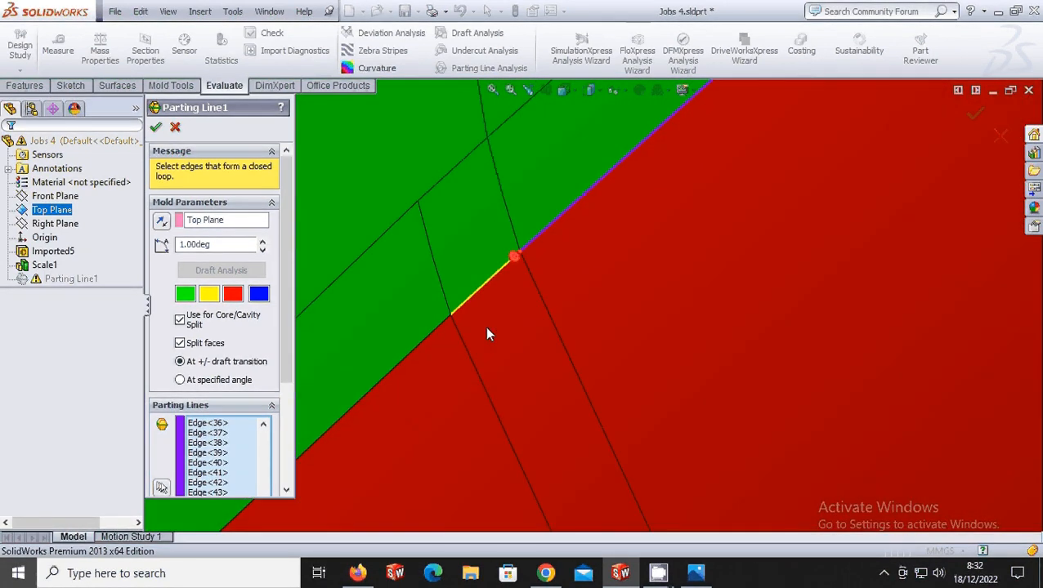
pyautogui.click(483, 283)
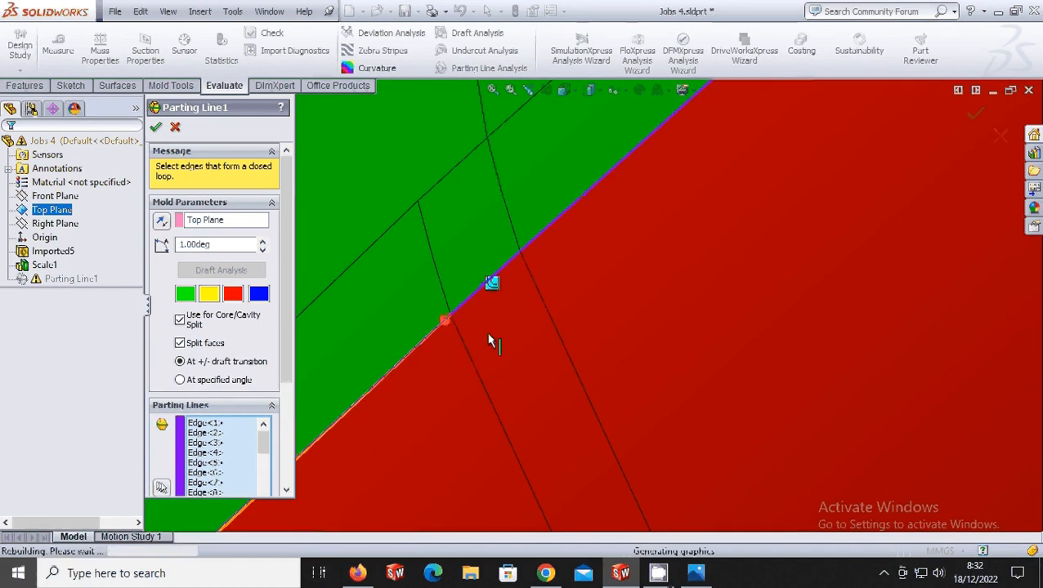
# Step: Add the next two rim edges approaching the fender's long pointed end to the parting line
pyautogui.moveTo(489, 340); pyautogui.dragTo(565, 434, button='middle')
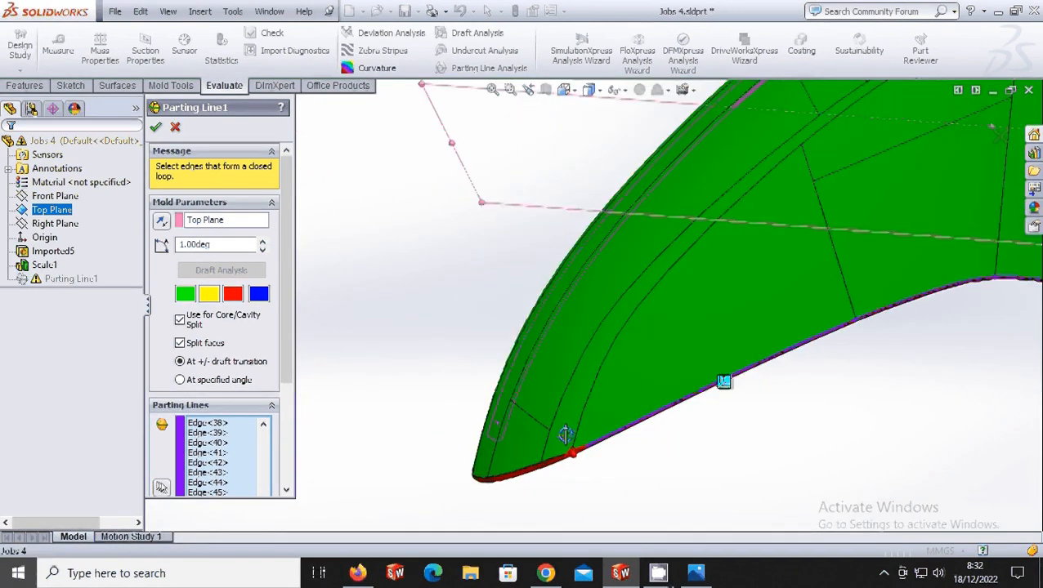
pyautogui.scroll(-10, 606, 435)
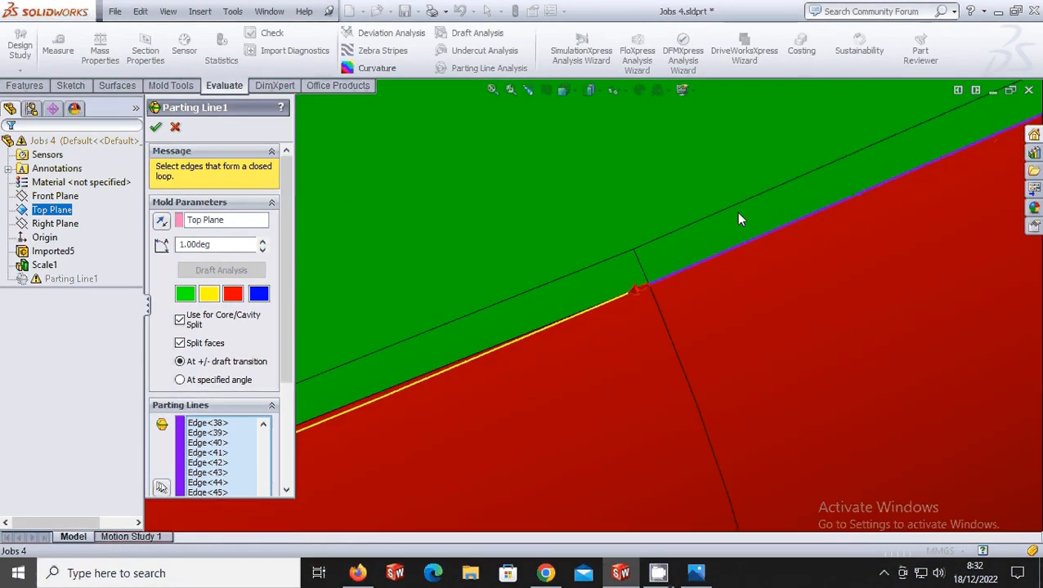
pyautogui.click(584, 311)
pyautogui.scroll(10, 637, 320)
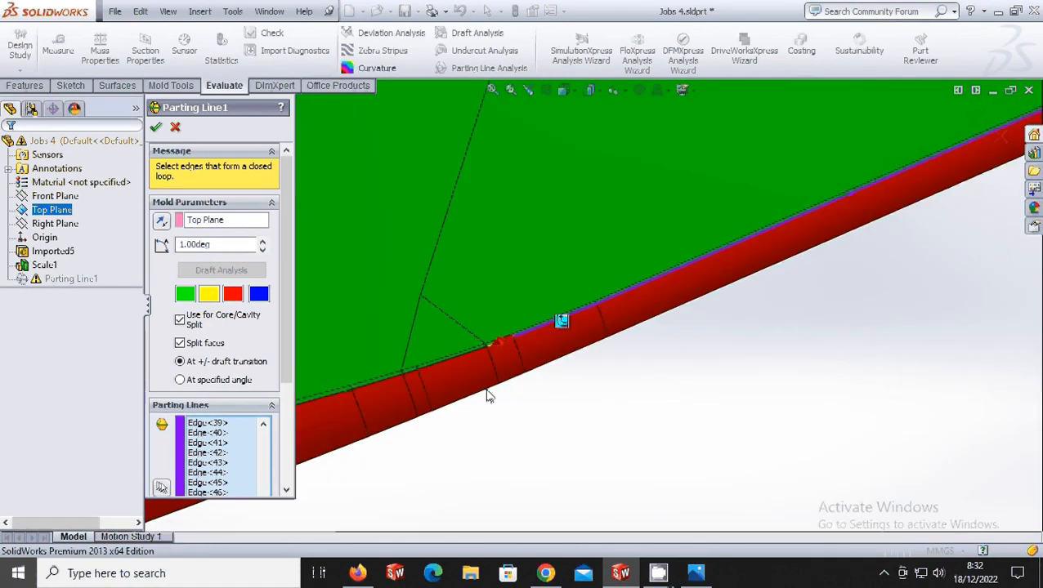
pyautogui.scroll(-5, 487, 390)
pyautogui.scroll(-4, 662, 286)
pyautogui.click(779, 245)
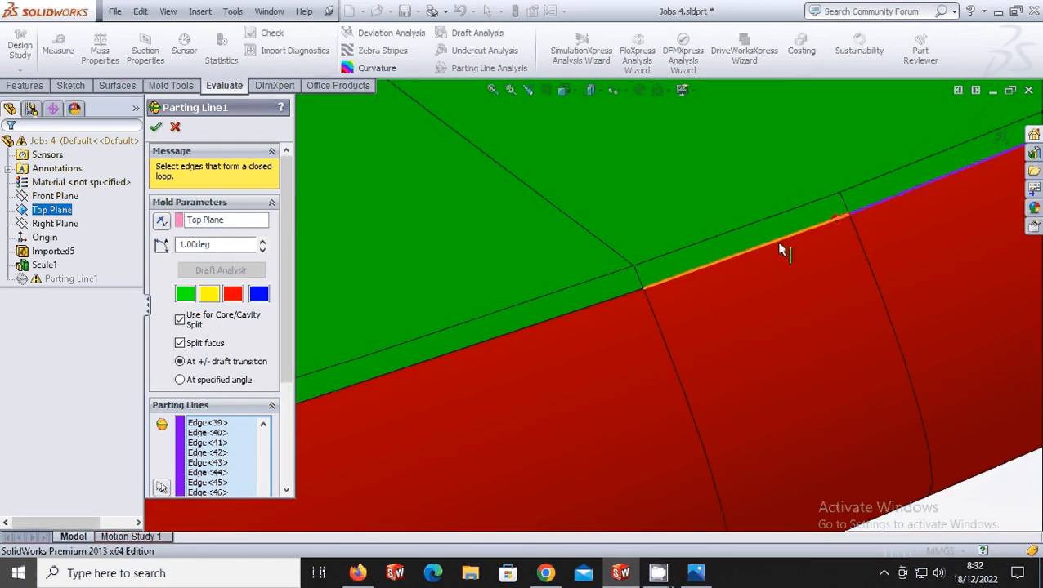
# Step: Extend the parting line along the side rim toward the fender's pointed end, adding the edges on both sides of the face seam
pyautogui.click(601, 303)
pyautogui.scroll(6, 602, 303)
pyautogui.scroll(-5, 468, 336)
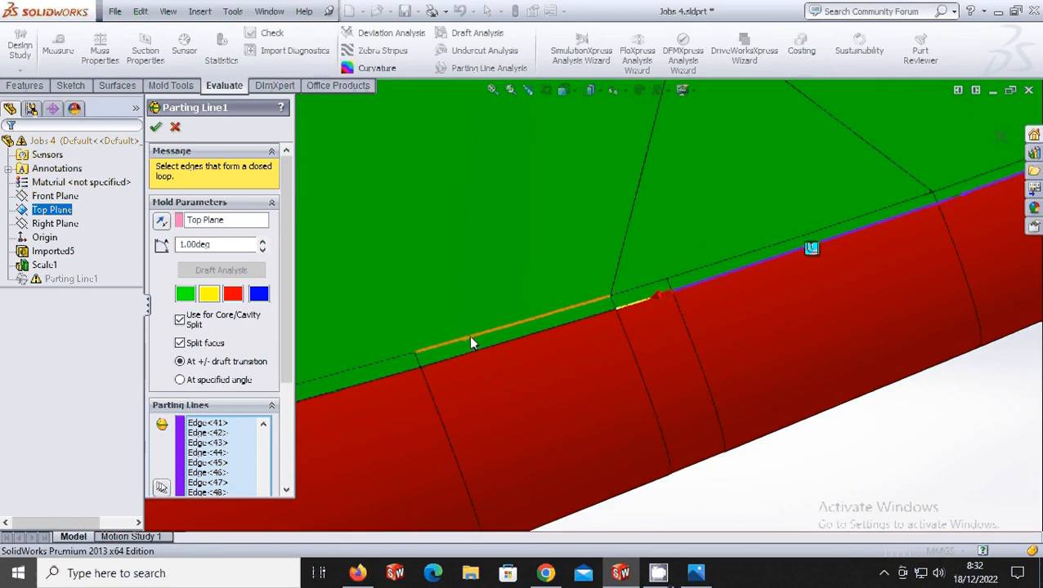
pyautogui.click(700, 286)
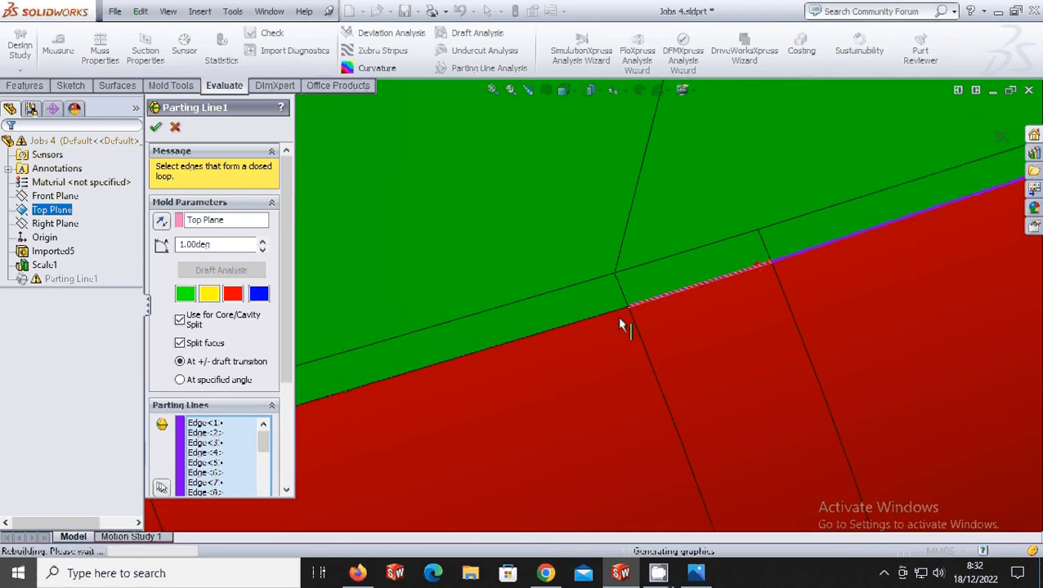
pyautogui.click(578, 324)
pyautogui.scroll(6, 578, 324)
pyautogui.scroll(-4, 467, 343)
pyautogui.click(468, 343)
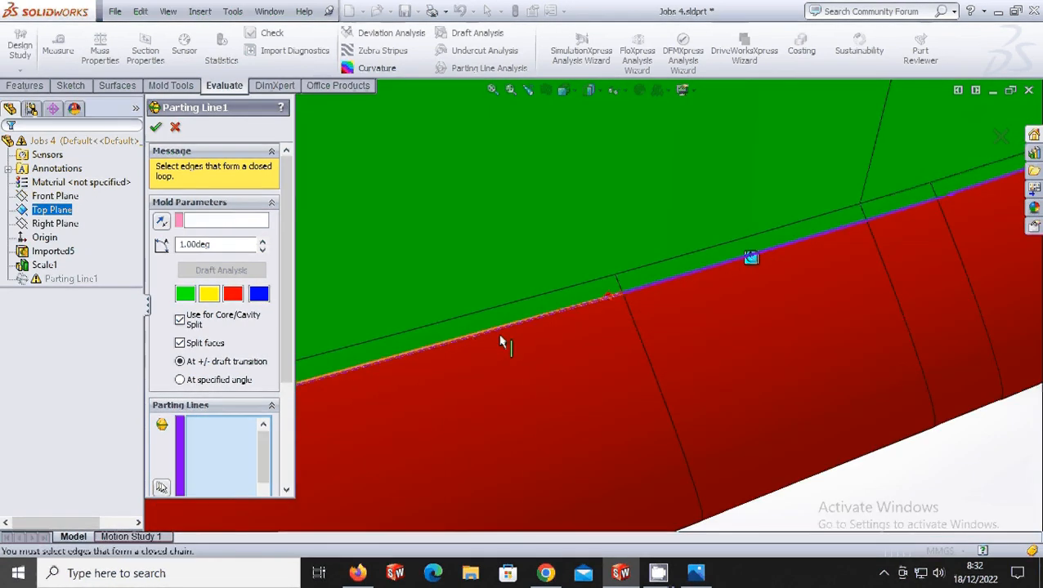
# Step: Add the three consecutive rim edges at the corner and the long curved edge leading into the fender's rounded end
pyautogui.scroll(5, 523, 356)
pyautogui.scroll(-4, 442, 362)
pyautogui.scroll(-5, 546, 301)
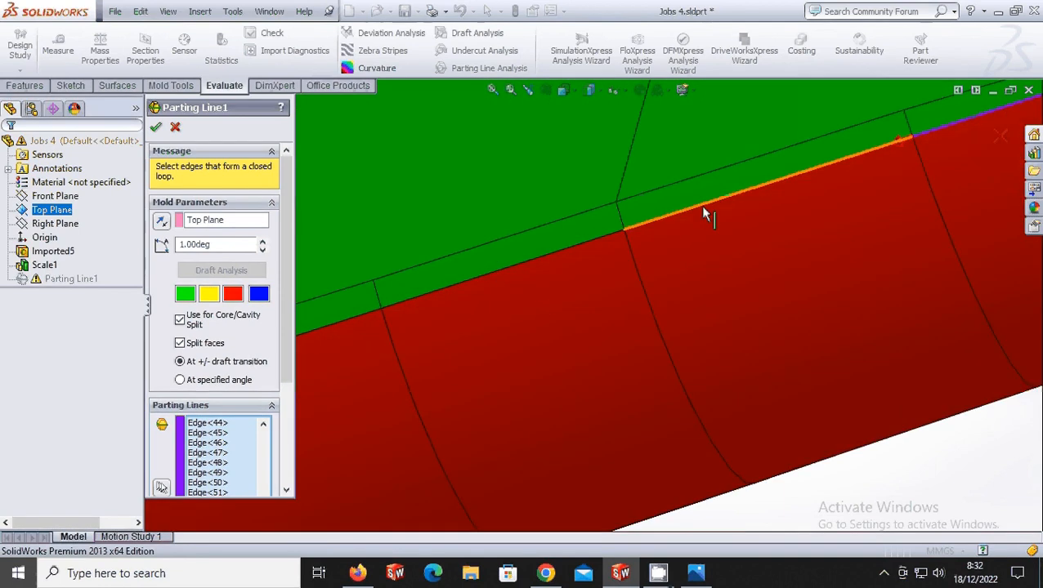
pyautogui.click(700, 206)
pyautogui.click(550, 257)
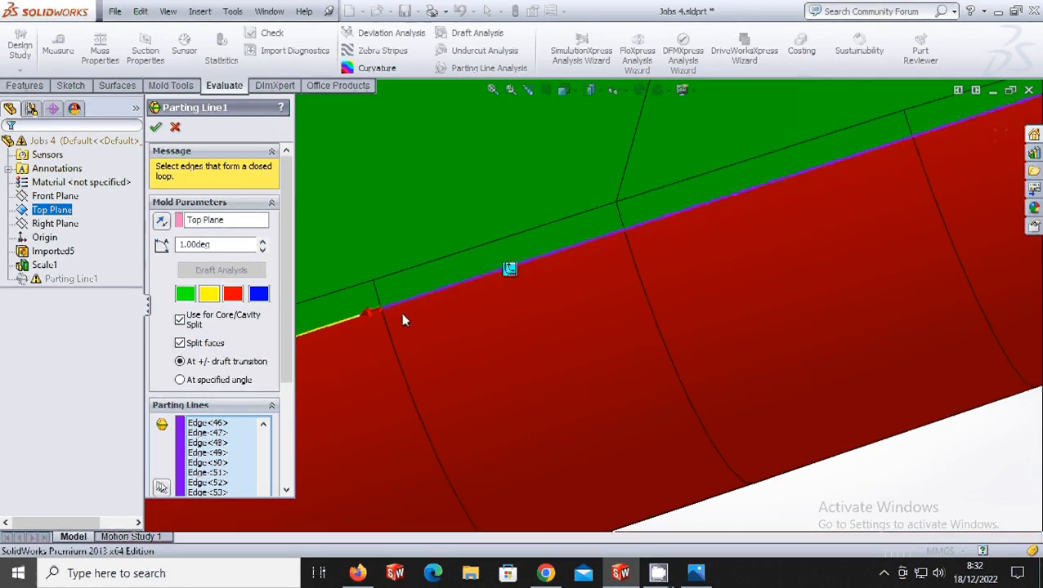
pyautogui.click(363, 315)
# Step: Add the short edge at the first face seam along the curved end rim to the parting line
pyautogui.scroll(3, 647, 325)
pyautogui.scroll(5, 647, 326)
pyautogui.scroll(-3, 406, 355)
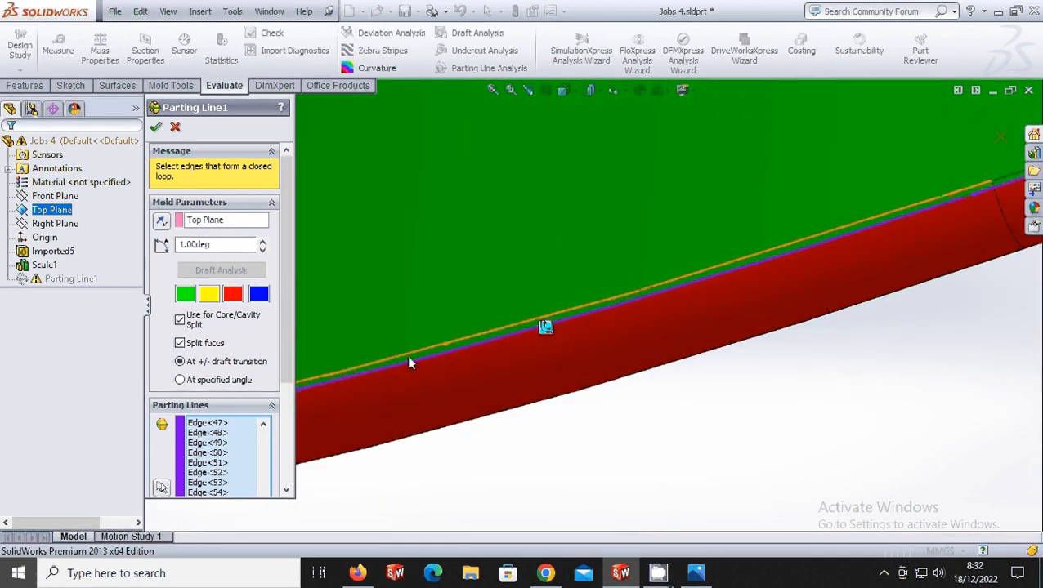
pyautogui.scroll(6, 775, 379)
pyautogui.scroll(-5, 535, 351)
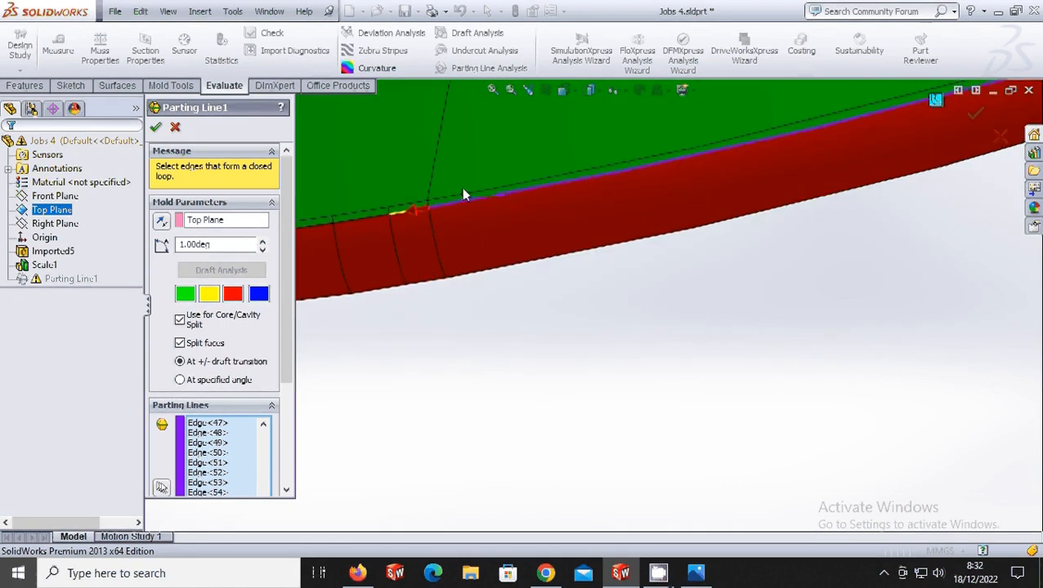
pyautogui.scroll(-3, 461, 187)
pyautogui.click(457, 268)
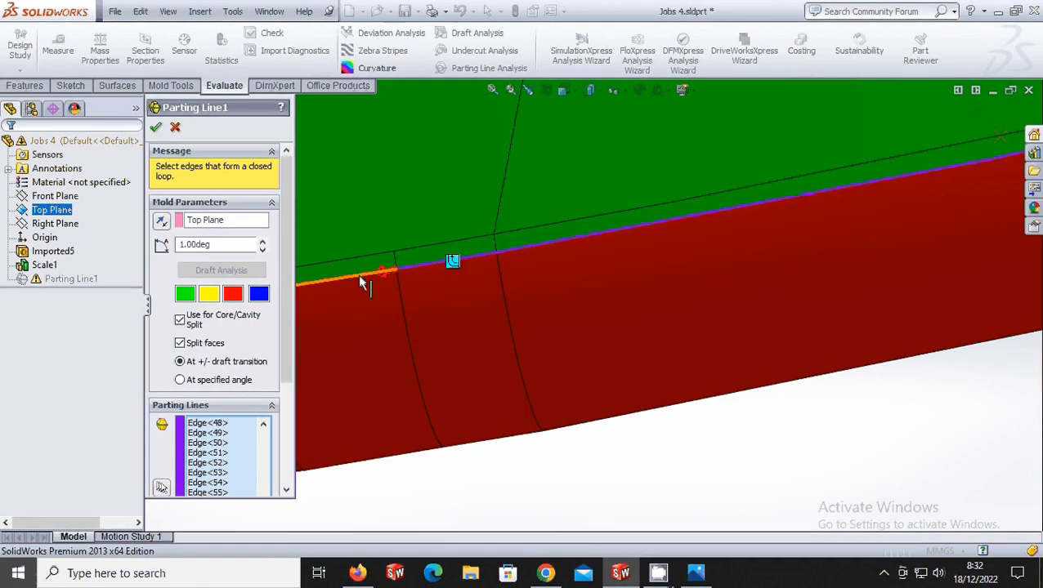
# Step: Add the curved edges that run up to and past the middle of the fender's end rim to the parting line
pyautogui.scroll(3, 591, 282)
pyautogui.scroll(3, 591, 282)
pyautogui.scroll(-5, 501, 285)
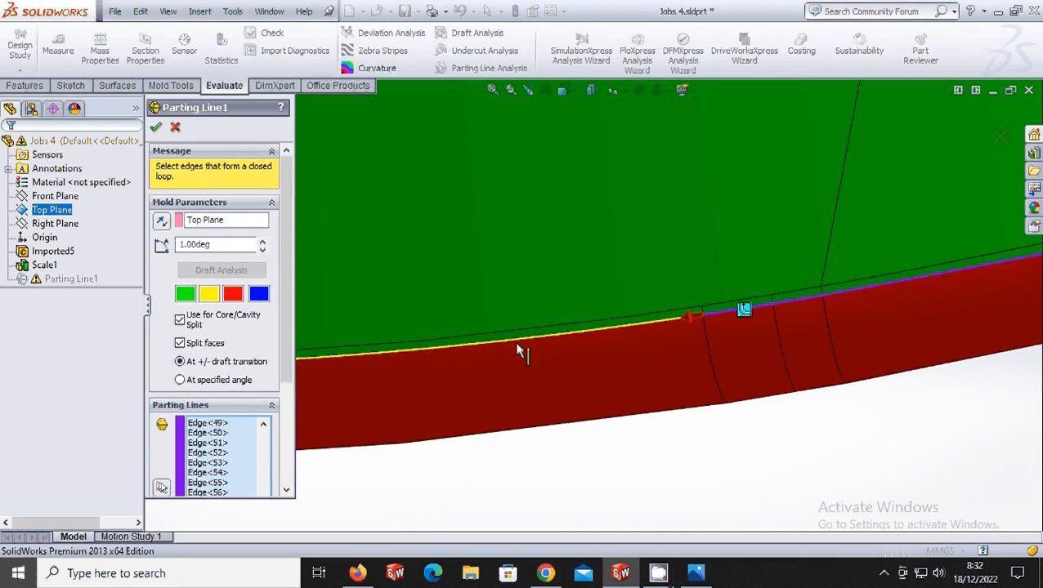
pyautogui.click(519, 340)
pyautogui.scroll(3, 562, 339)
pyautogui.scroll(-3, 330, 334)
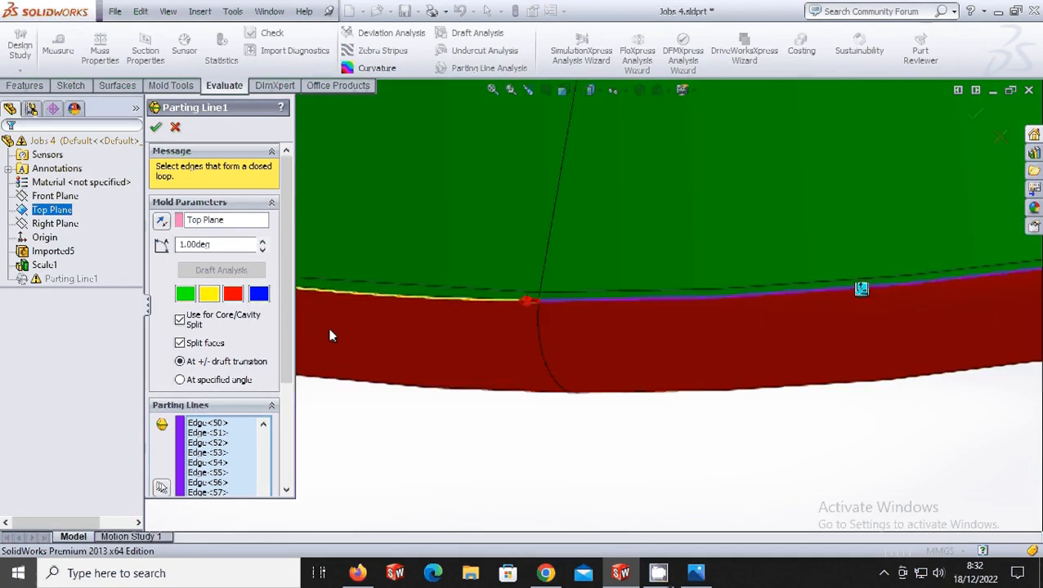
pyautogui.click(430, 300)
# Step: Add the two short edges at the seam past the middle of the end rim and the long edge beyond them
pyautogui.scroll(3, 498, 303)
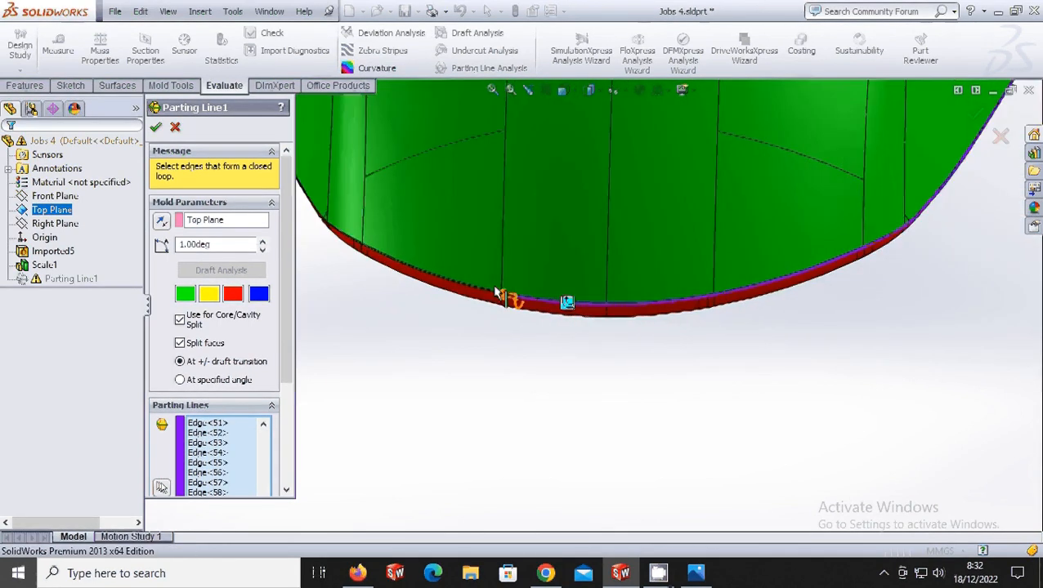
pyautogui.scroll(-5, 568, 299)
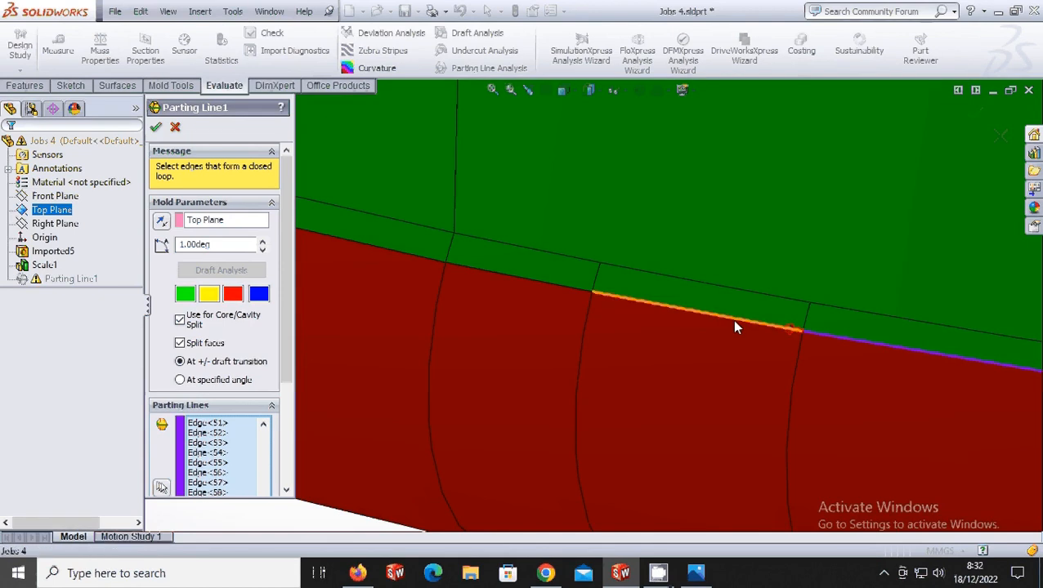
pyautogui.click(734, 327)
pyautogui.click(554, 293)
pyautogui.click(396, 262)
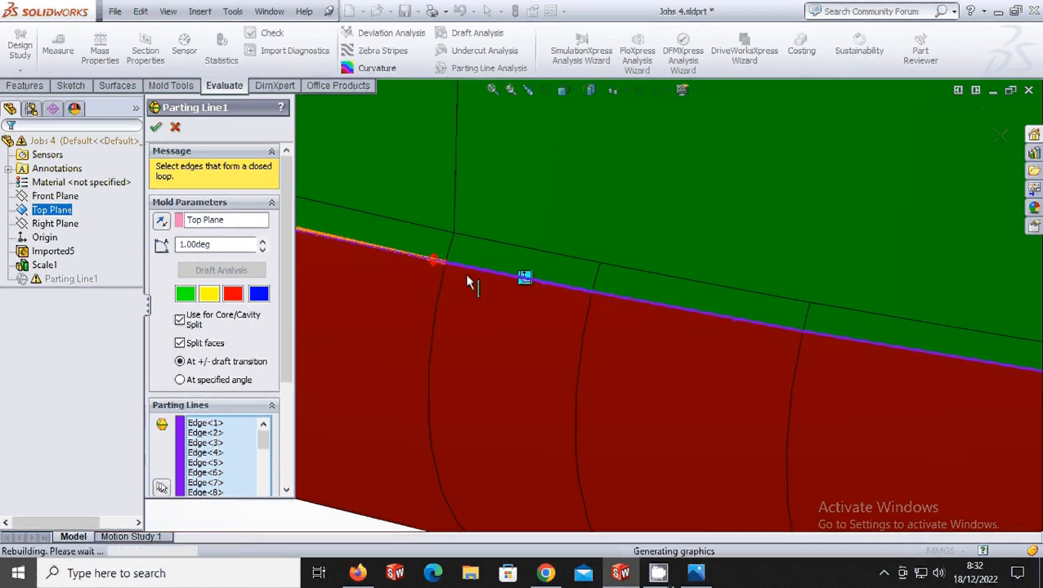
# Step: Extend the parting line over the short edges at the following seam and the long curved edge rising toward the opposite corner
pyautogui.scroll(3, 464, 273)
pyautogui.scroll(-3, 435, 245)
pyautogui.scroll(3, 369, 243)
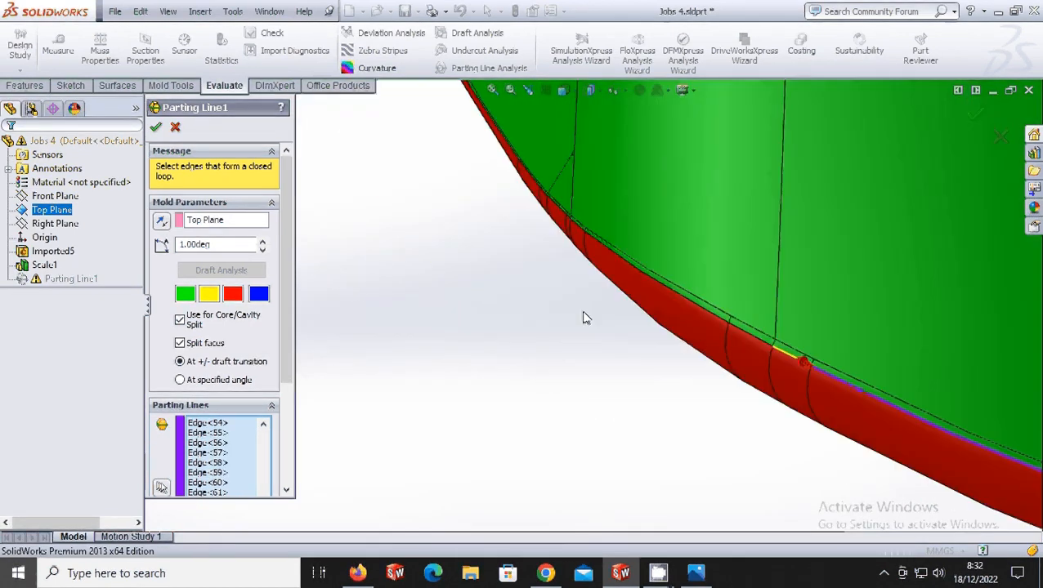
pyautogui.scroll(-4, 435, 333)
pyautogui.click(441, 336)
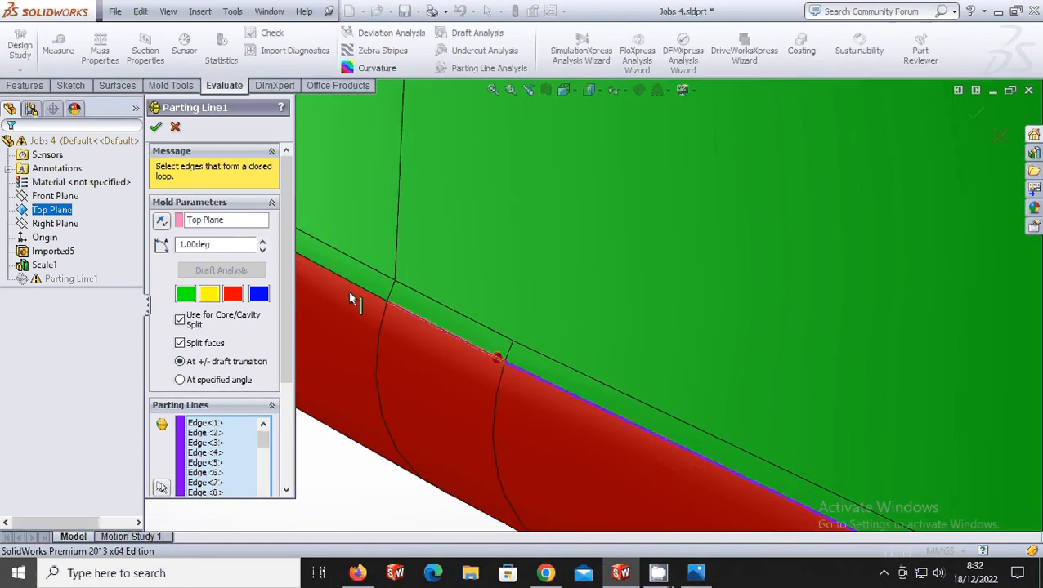
pyautogui.click(345, 283)
pyautogui.scroll(2, 448, 281)
pyautogui.scroll(-3, 451, 278)
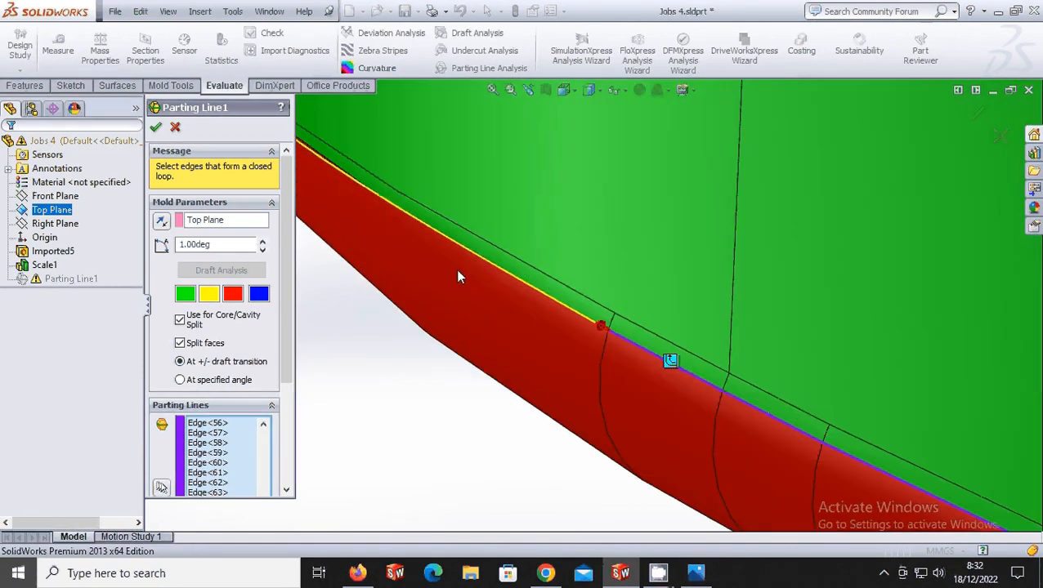
pyautogui.click(552, 306)
# Step: Add the consecutive rim edges at the start of the opposite corner, where the end rim turns into the side
pyautogui.scroll(3, 542, 299)
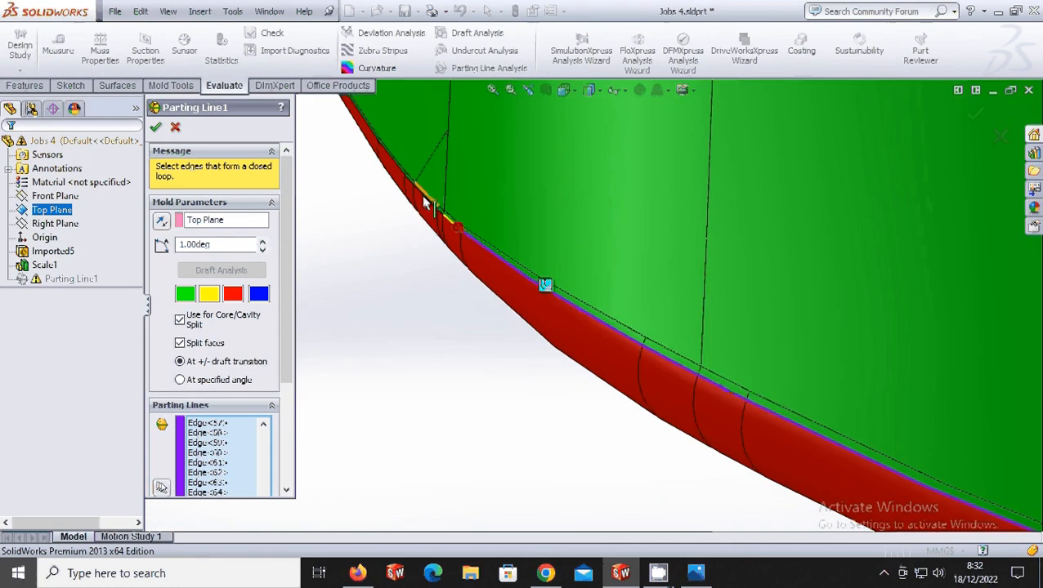
pyautogui.scroll(-4, 426, 198)
pyautogui.click(669, 341)
pyautogui.scroll(-3, 608, 288)
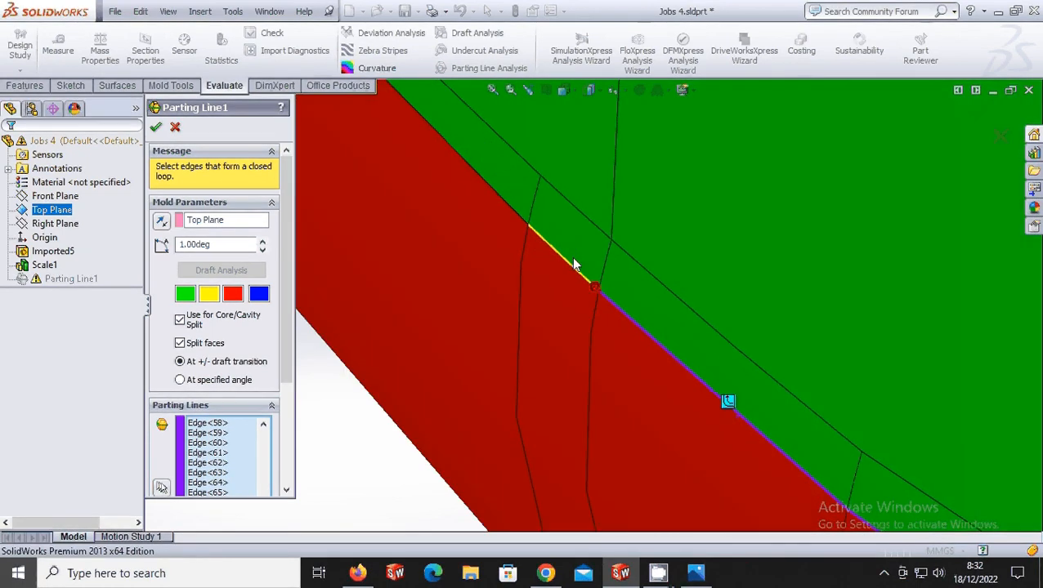
pyautogui.click(556, 252)
pyautogui.click(495, 197)
# Step: Add the remaining short corner edges and the long edge running up the fender's opposite side to the parting line
pyautogui.scroll(4, 570, 251)
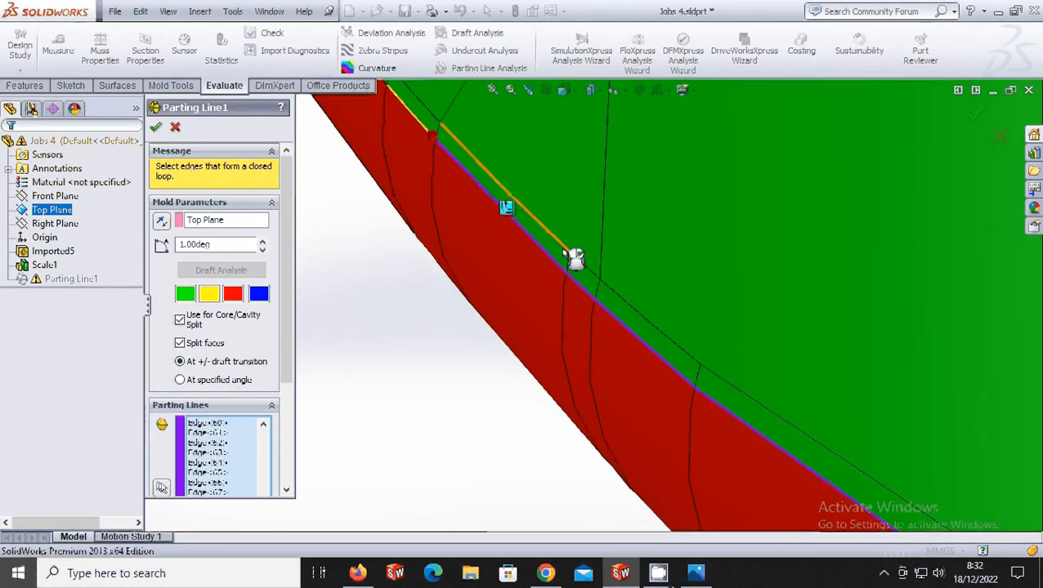
pyautogui.scroll(-5, 589, 368)
pyautogui.click(631, 348)
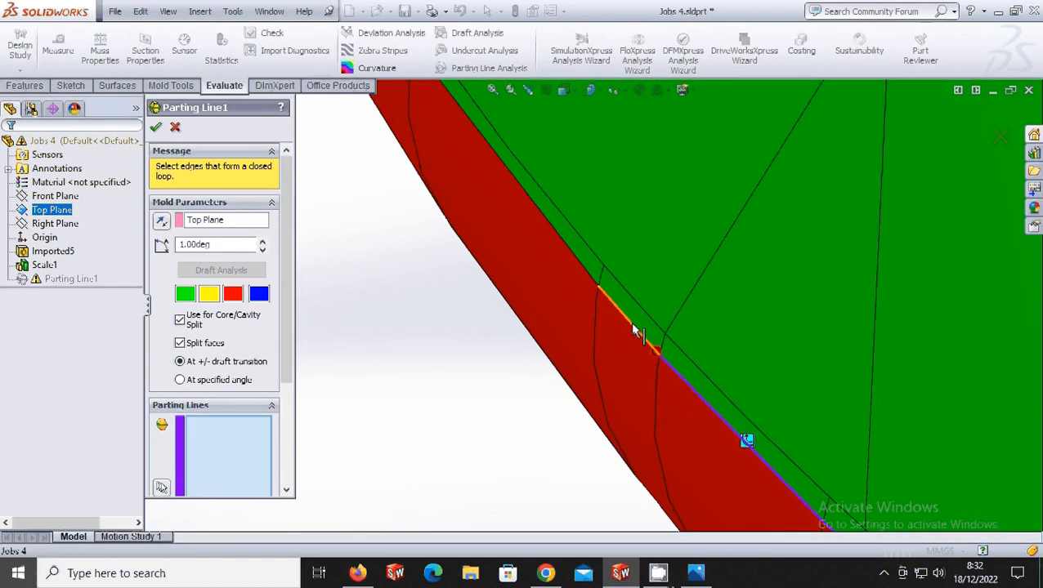
pyautogui.click(569, 254)
pyautogui.scroll(3, 559, 236)
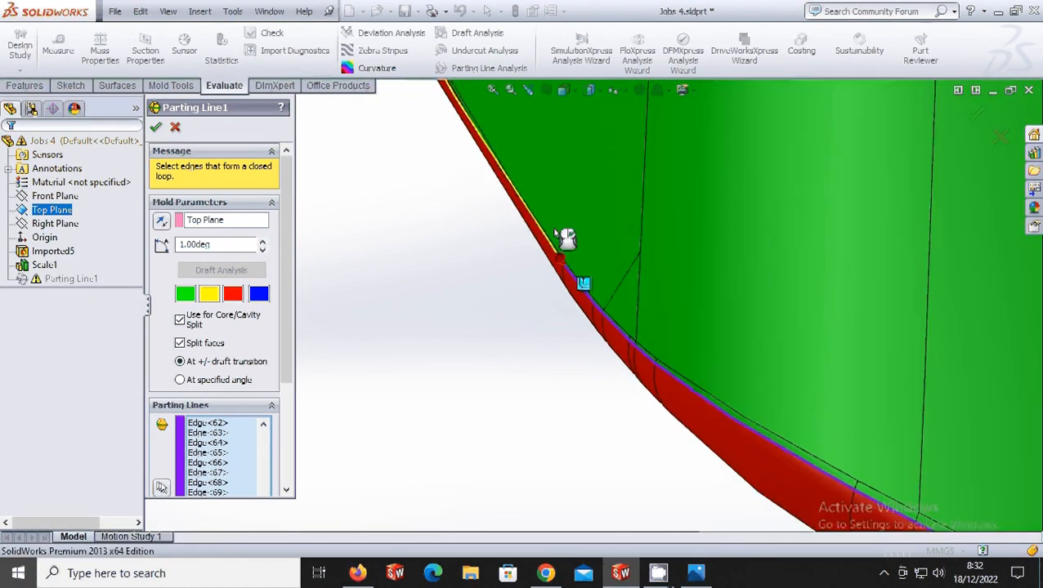
pyautogui.scroll(-5, 559, 299)
pyautogui.click(691, 358)
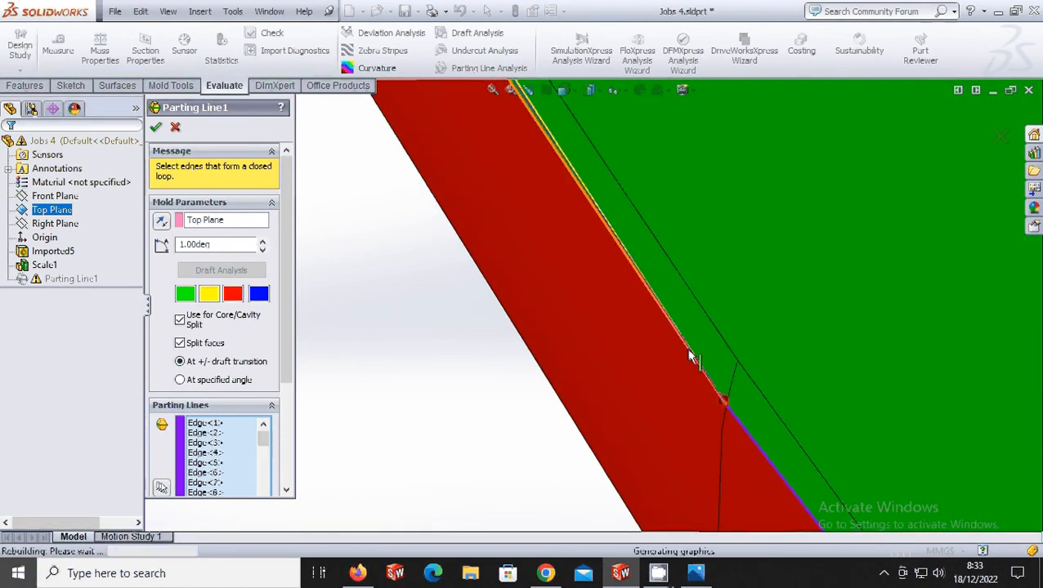
# Step: Add the short edge at the next seam of the opposite side rim and the long edge over its arch
pyautogui.scroll(5, 696, 356)
pyautogui.moveTo(572, 268); pyautogui.dragTo(601, 193, button='middle')
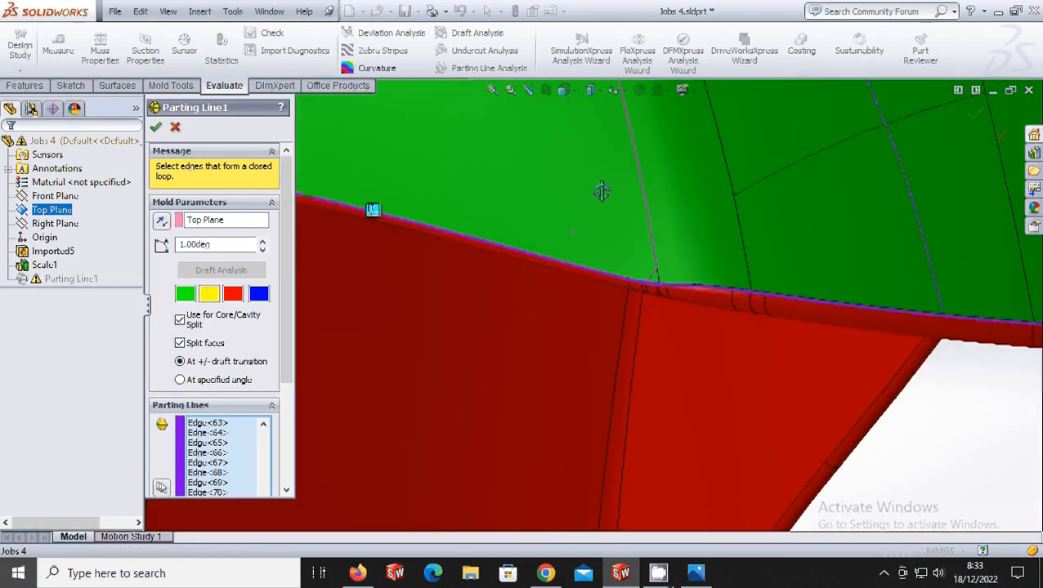
pyautogui.scroll(8, 581, 266)
pyautogui.scroll(-5, 420, 279)
pyautogui.scroll(-6, 675, 309)
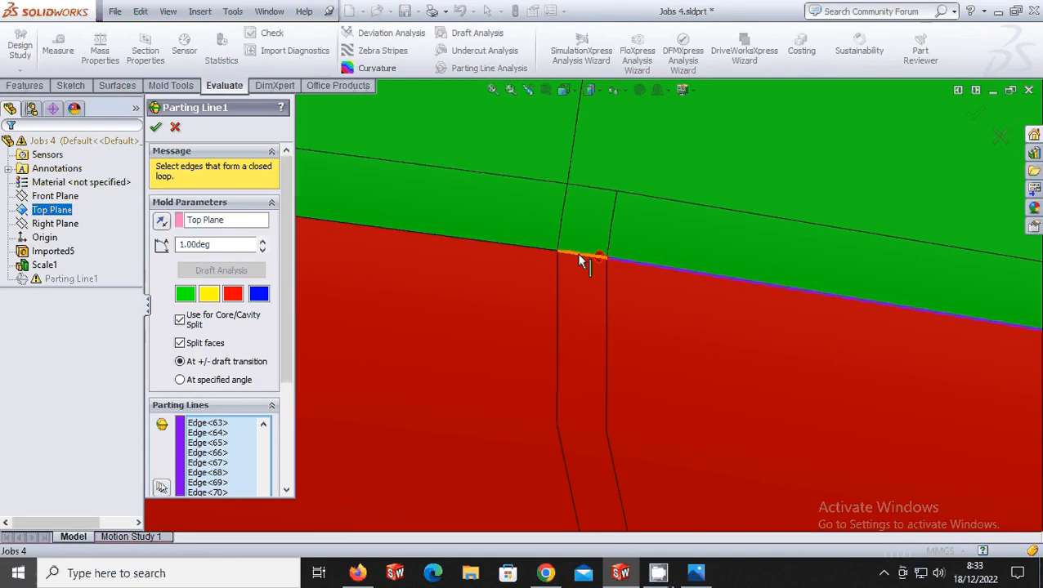
pyautogui.click(579, 261)
pyautogui.click(505, 247)
# Step: Add the short edge at the seam where the side rim's arch begins to descend to the parting line
pyautogui.scroll(-3, 576, 355)
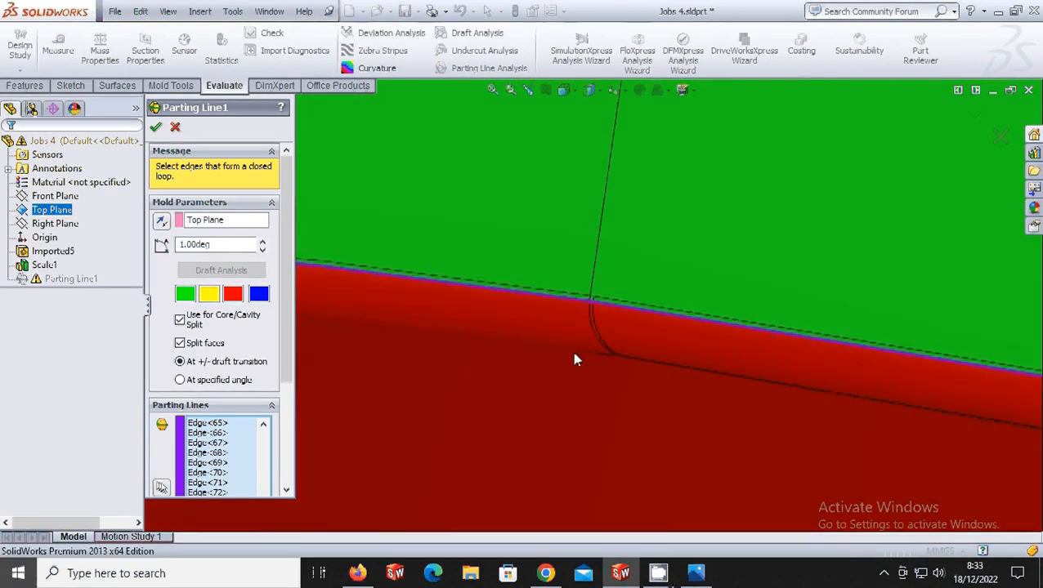
pyautogui.scroll(3, 427, 357)
pyautogui.scroll(-5, 381, 330)
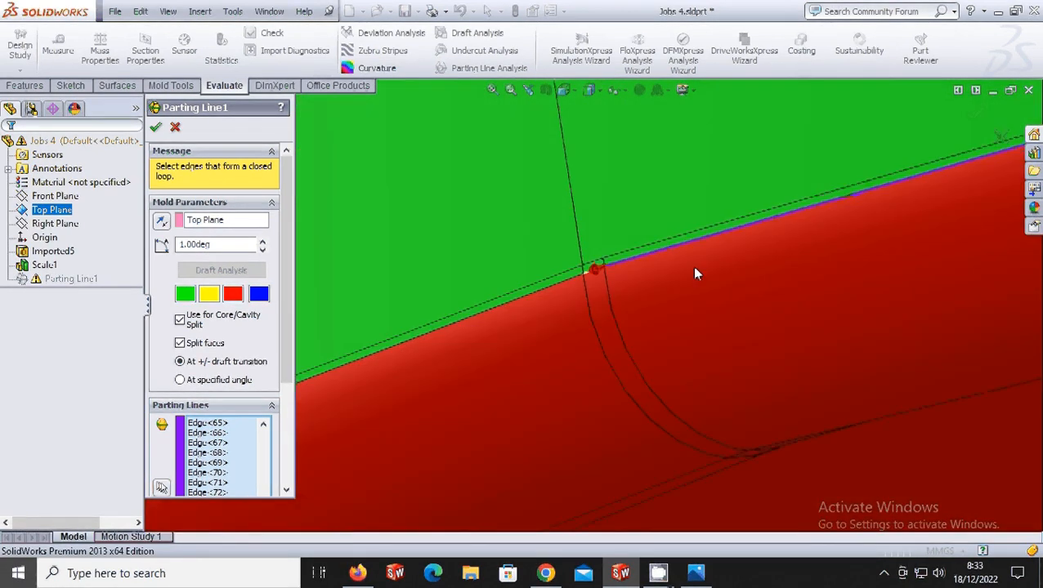
pyautogui.scroll(-2, 695, 274)
pyautogui.click(527, 266)
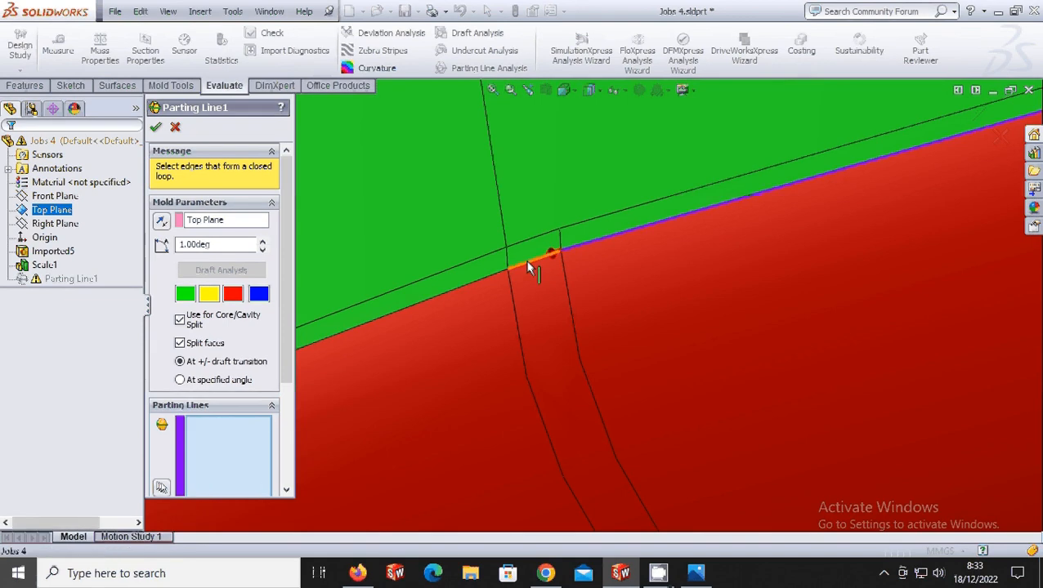
# Step: Continue the parting line down the descending rim, adding the short edge at the next double seam
pyautogui.scroll(2, 572, 339)
pyautogui.scroll(5, 562, 334)
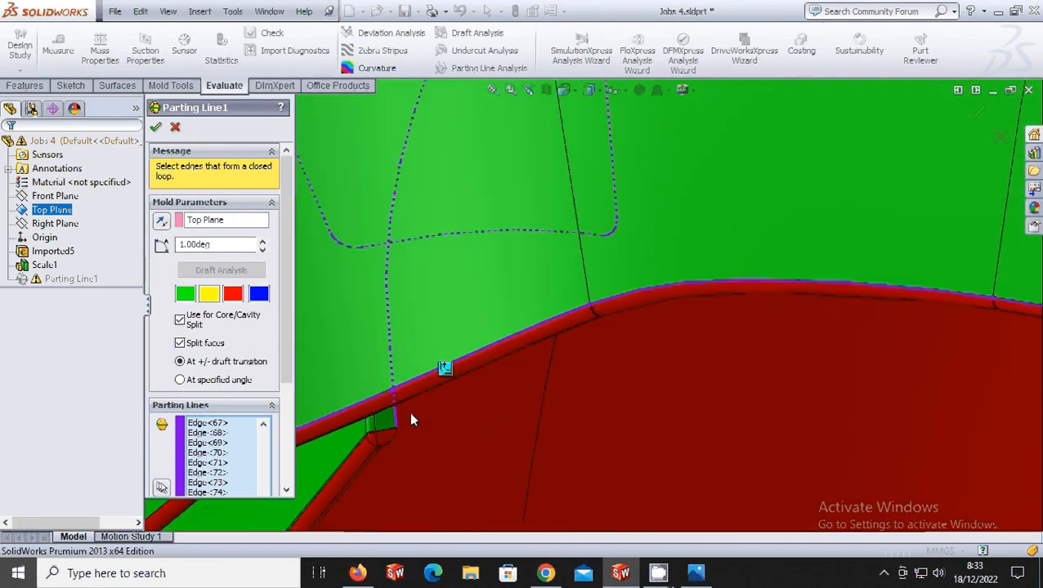
pyautogui.scroll(2, 405, 411)
pyautogui.scroll(-4, 398, 403)
pyautogui.scroll(-2, 646, 261)
pyautogui.scroll(-4, 582, 262)
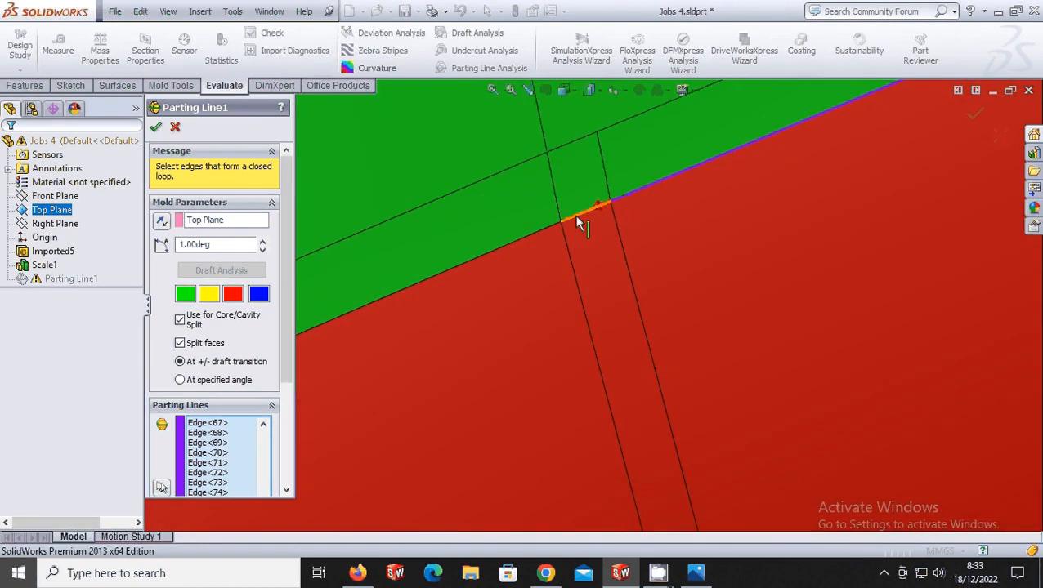
pyautogui.click(576, 221)
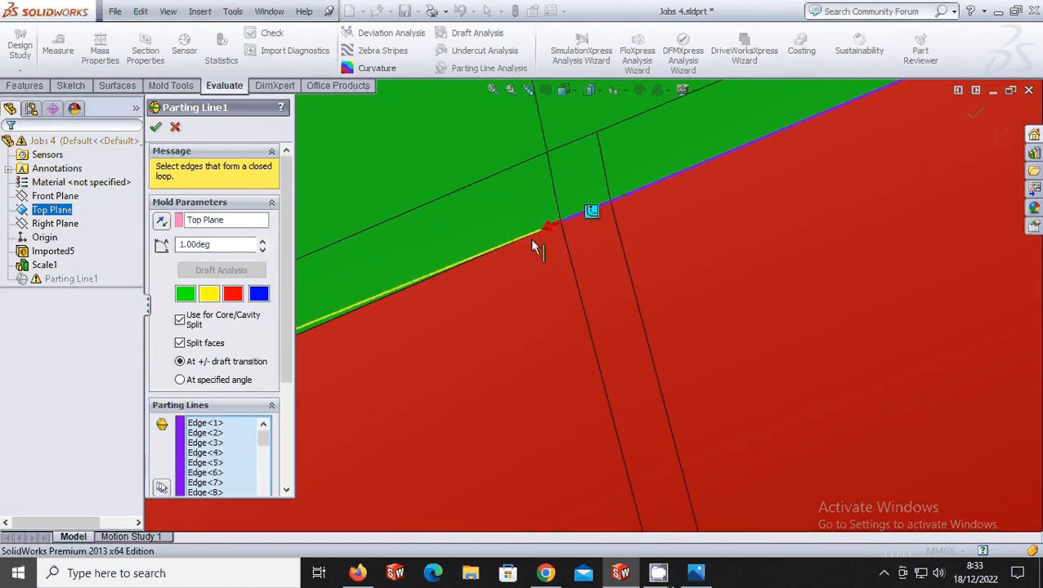
# Step: Add the short edge at the following seam and the long edge beyond it on the descending side rim
pyautogui.scroll(3, 650, 375)
pyautogui.scroll(4, 650, 375)
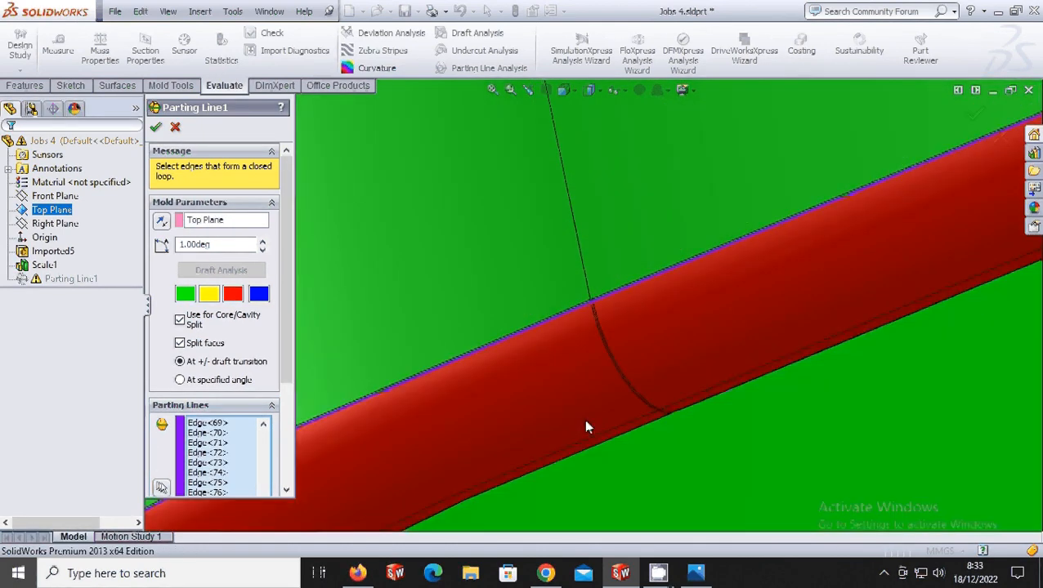
pyautogui.scroll(-5, 490, 393)
pyautogui.scroll(-3, 554, 318)
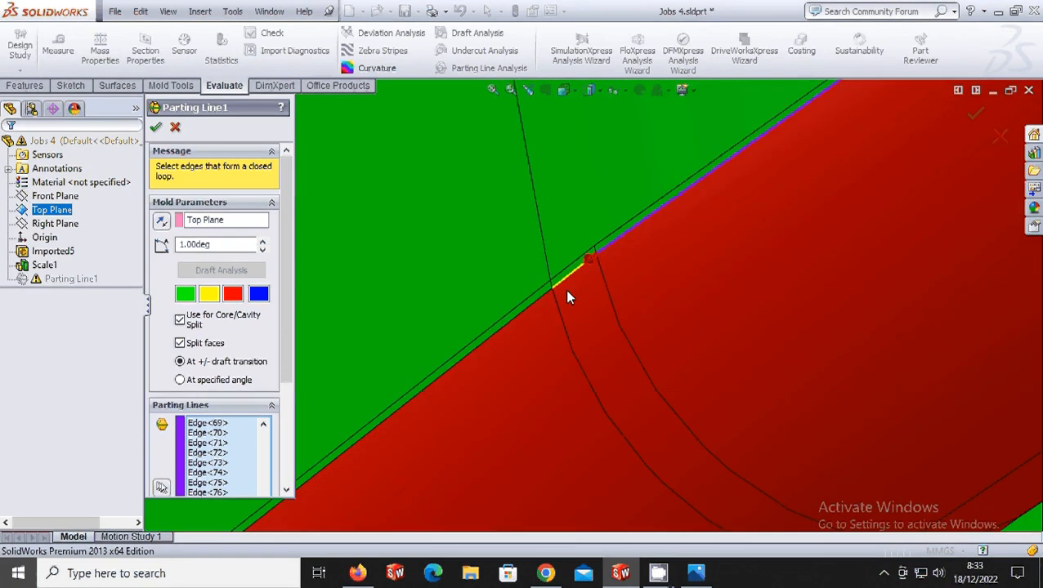
pyautogui.click(592, 254)
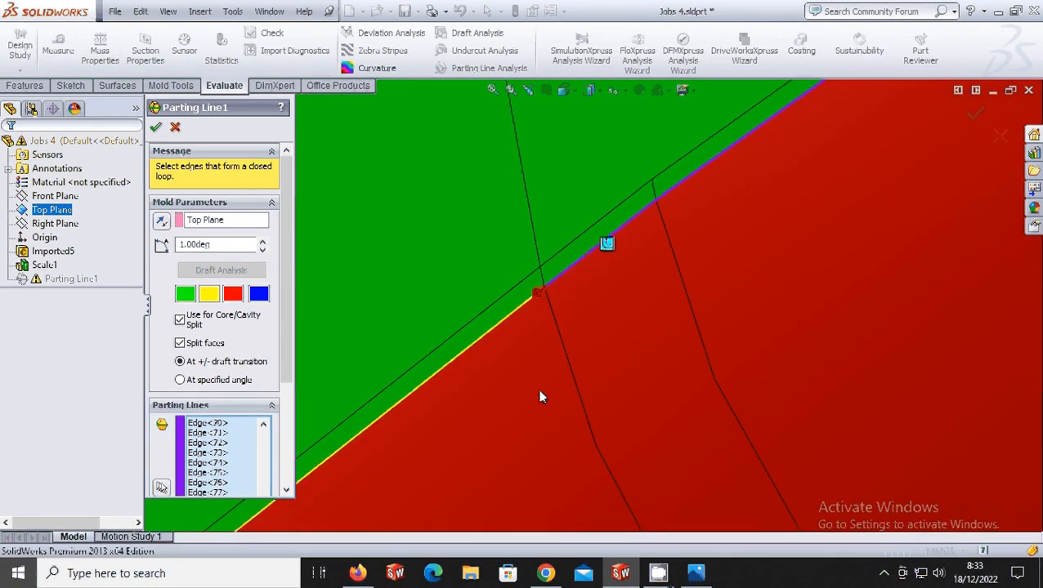
pyautogui.click(495, 325)
# Step: Add the short edge between the next pair of seam lines farther down the side rim to the parting line
pyautogui.scroll(3, 577, 345)
pyautogui.moveTo(497, 442); pyautogui.dragTo(544, 453, button='middle')
pyautogui.scroll(-5, 539, 417)
pyautogui.scroll(-4, 742, 259)
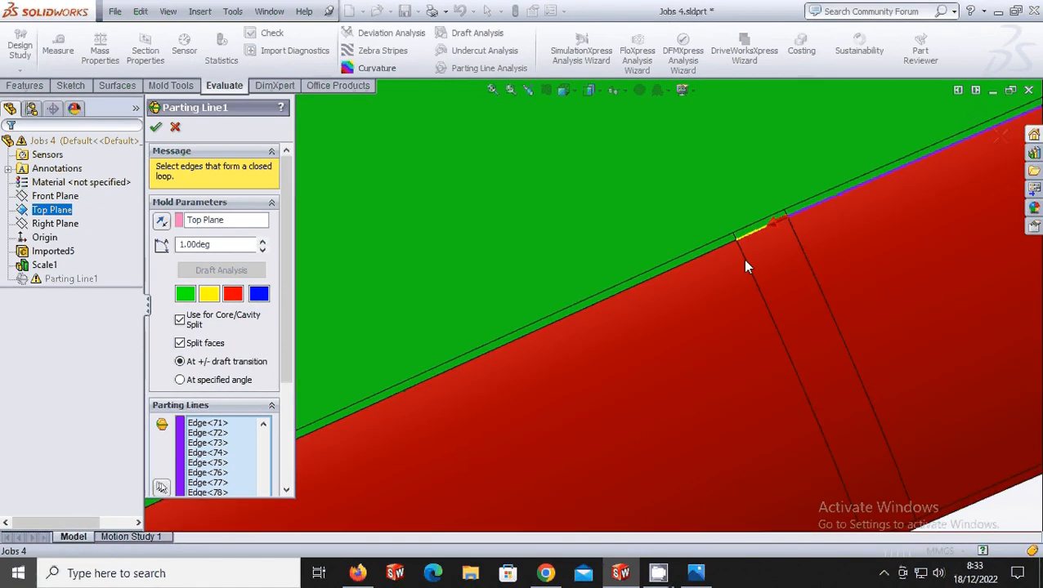
pyautogui.click(736, 210)
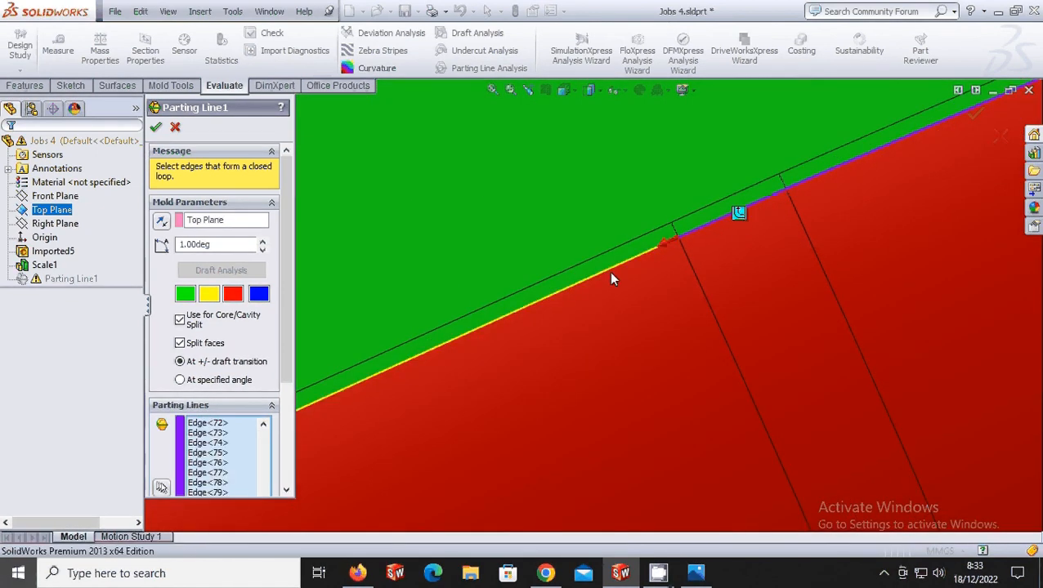
# Step: Extend the parting line along the long side-rim edge, around the rounded corner, and onto the straight edge beyond it
pyautogui.click(613, 274)
pyautogui.scroll(5, 634, 291)
pyautogui.scroll(-6, 500, 340)
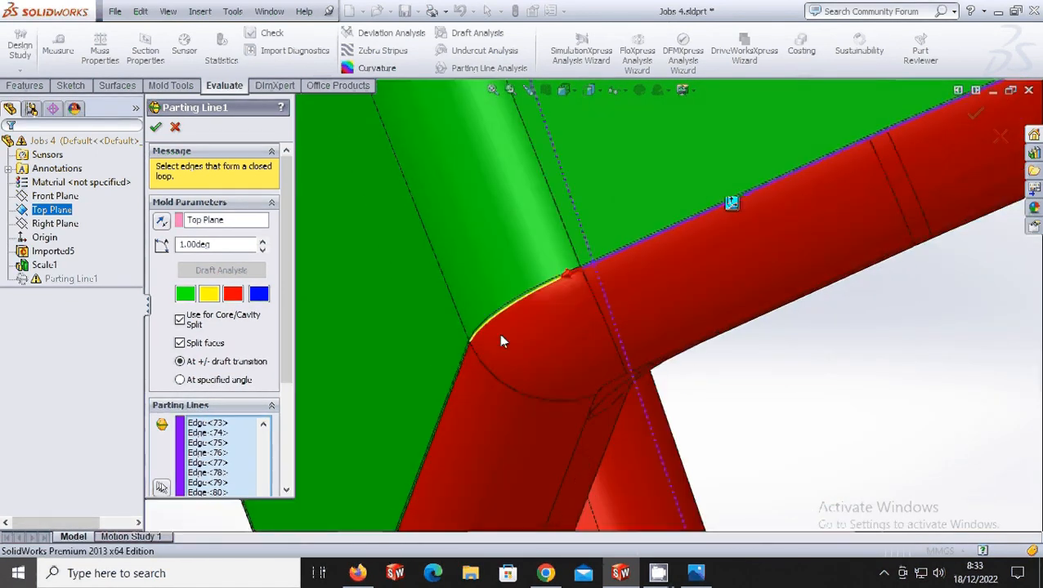
pyautogui.click(624, 220)
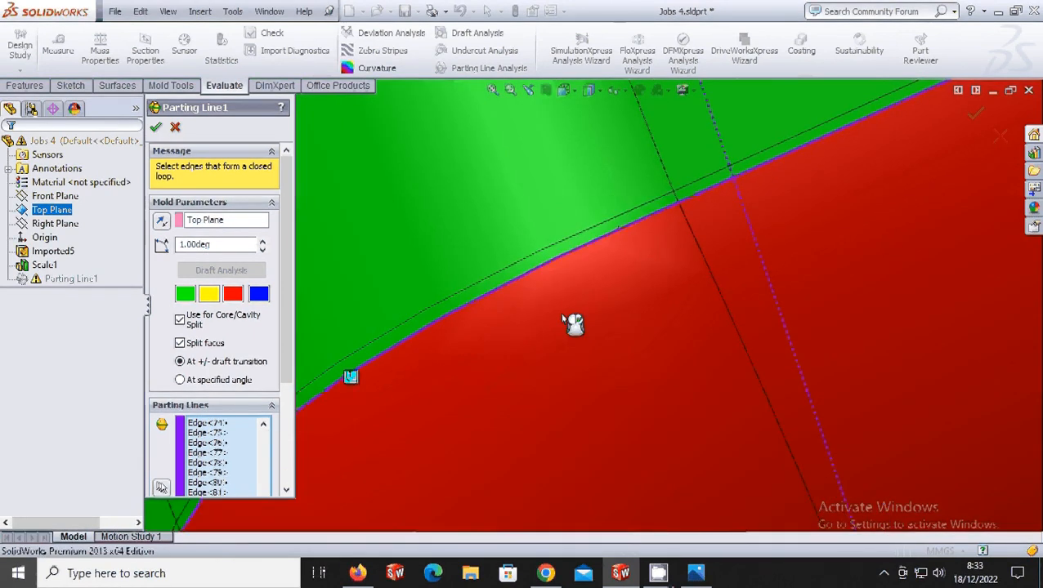
pyautogui.scroll(4, 449, 396)
pyautogui.click(564, 346)
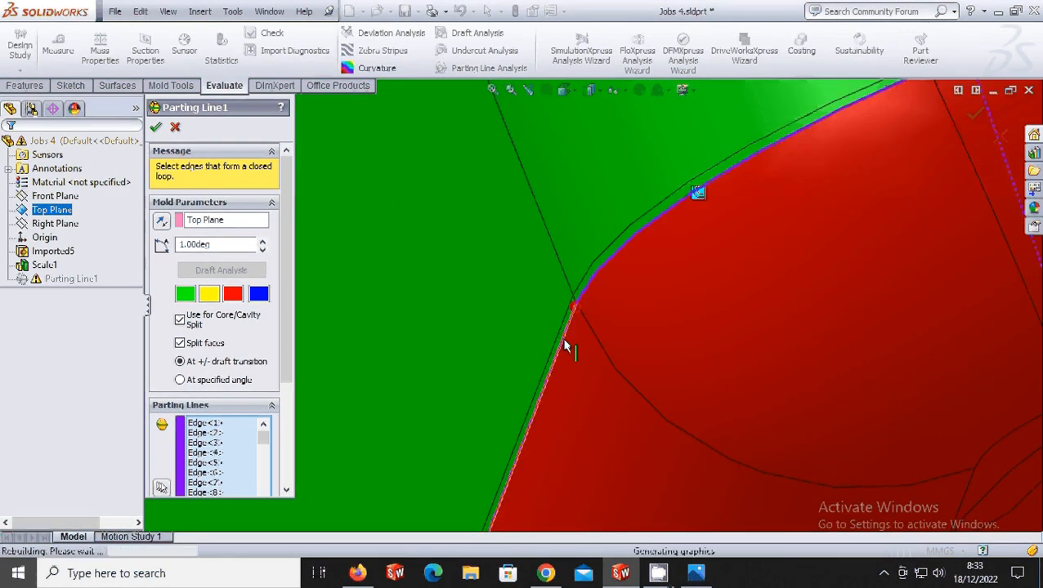
# Step: Add the rounded corner edge, the adjoining straight edge and the short connecting edge at the far end of the side rim
pyautogui.scroll(5, 556, 384)
pyautogui.moveTo(571, 414); pyautogui.dragTo(663, 356, button='middle')
pyautogui.scroll(6, 663, 356)
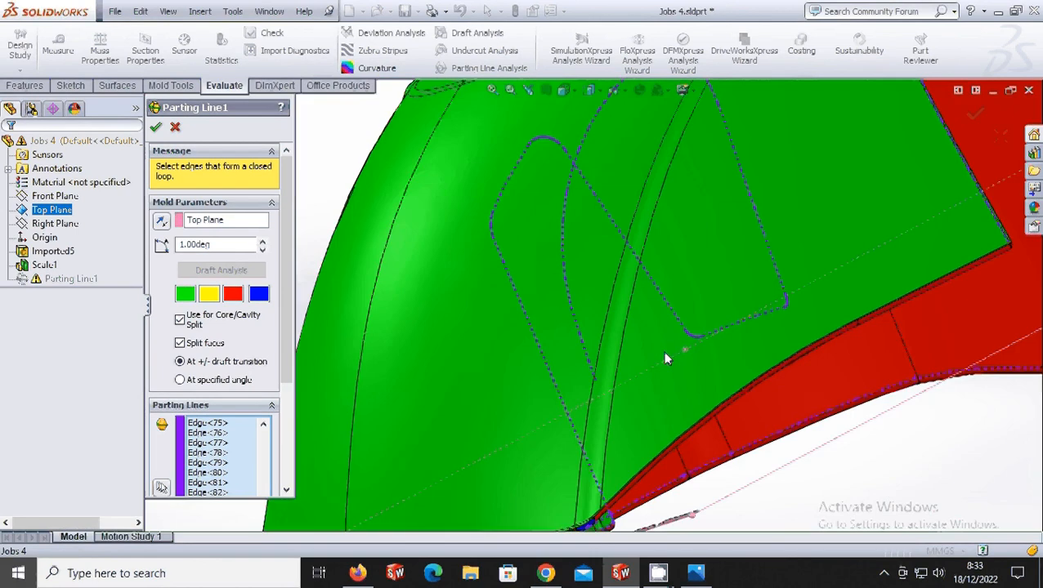
pyautogui.moveTo(640, 412); pyautogui.dragTo(771, 286, button='middle')
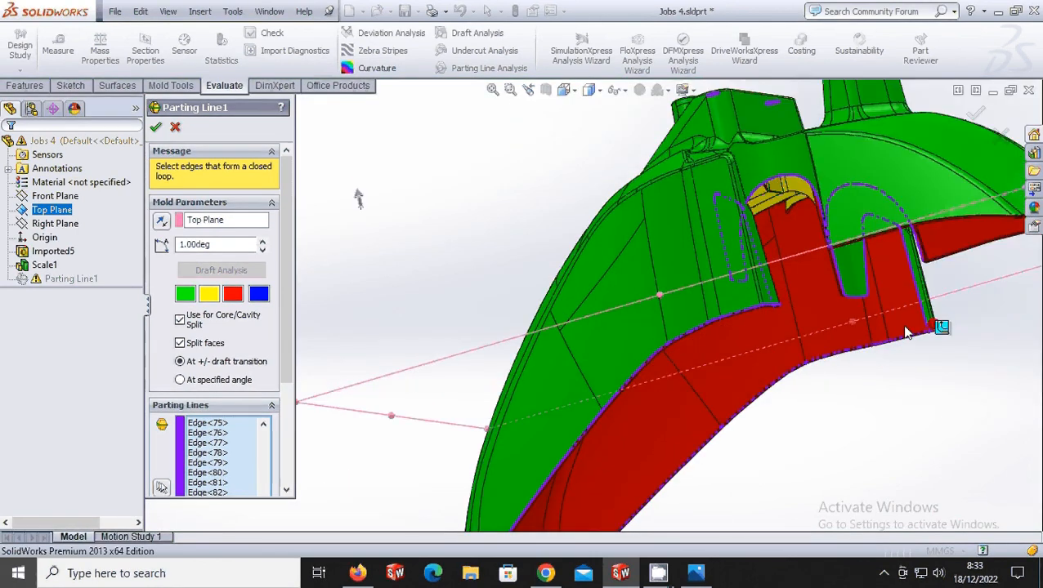
pyautogui.scroll(-10, 768, 279)
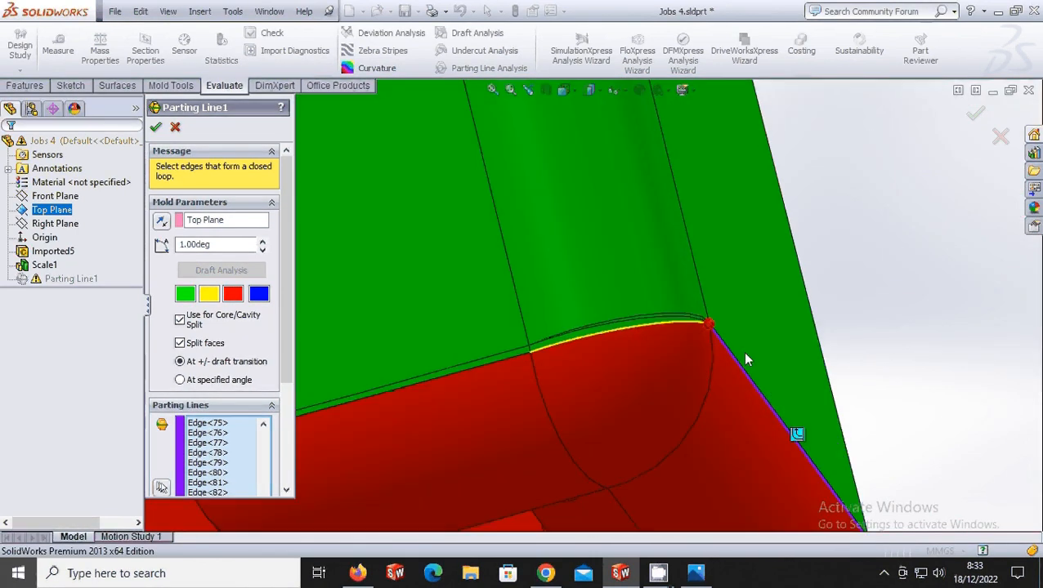
pyautogui.click(681, 319)
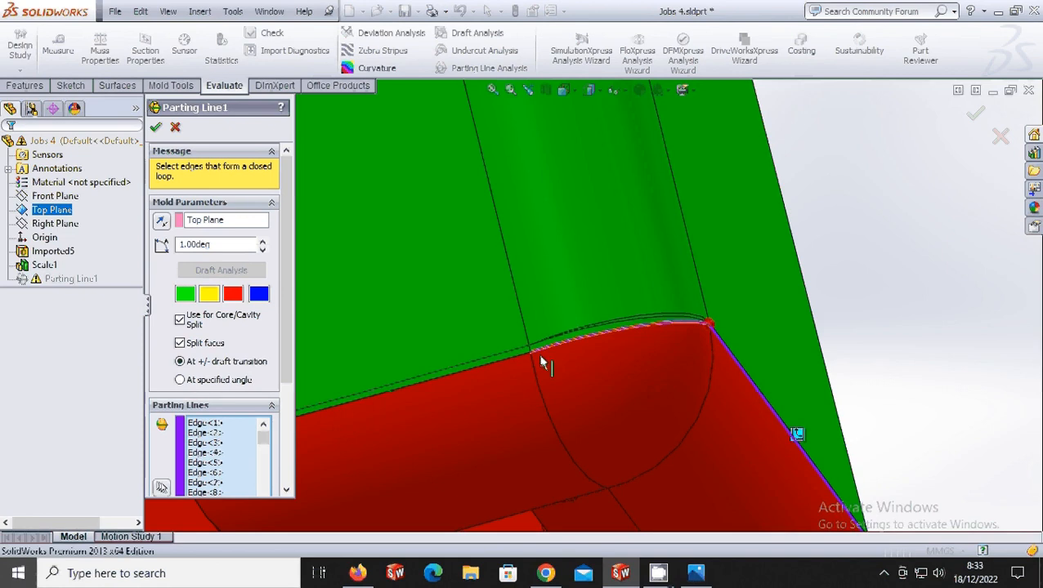
pyautogui.click(486, 365)
pyautogui.moveTo(504, 379); pyautogui.dragTo(474, 367, button='middle')
pyautogui.scroll(-7, 483, 340)
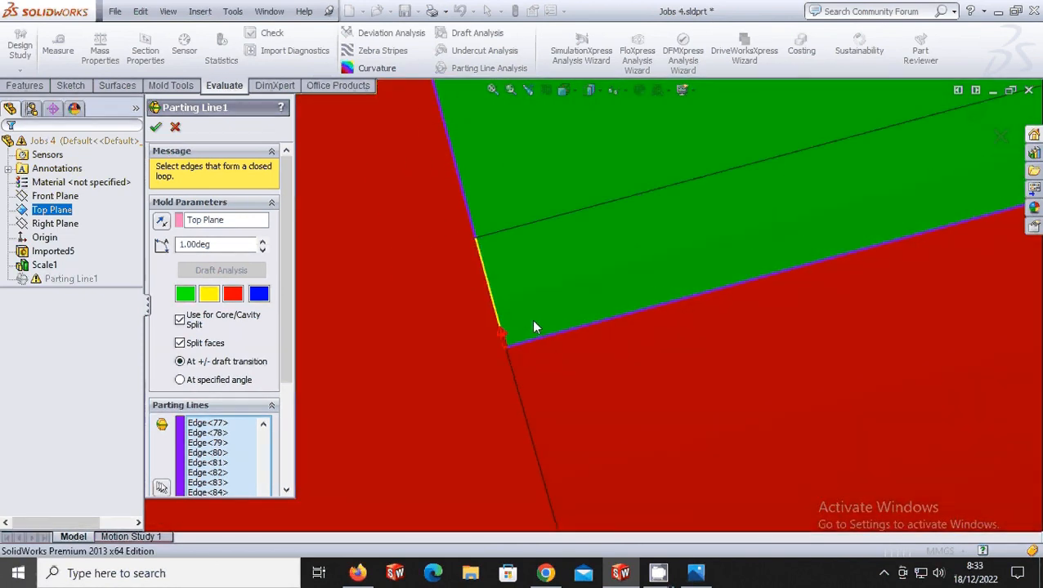
pyautogui.click(491, 295)
pyautogui.scroll(3, 531, 319)
pyautogui.scroll(5, 532, 323)
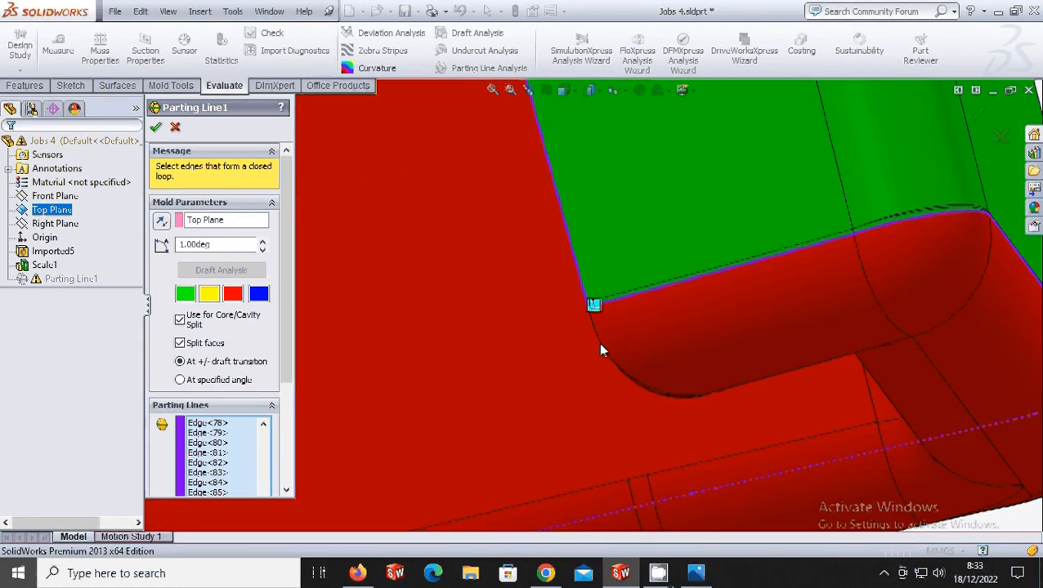
# Step: Continue the parting line from the short edge at the inner flange's tip along its straight lower edge and rounded corner
pyautogui.moveTo(601, 344); pyautogui.dragTo(423, 369, button='middle')
pyautogui.scroll(5, 516, 318)
pyautogui.scroll(-7, 423, 370)
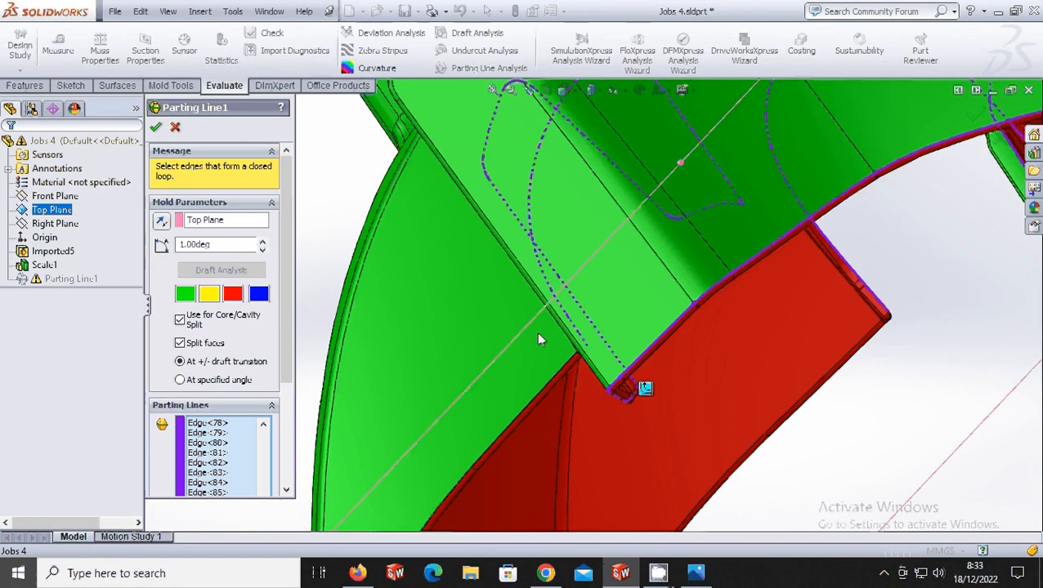
pyautogui.moveTo(539, 337)
pyautogui.mouseDown(button='middle')
pyautogui.moveTo(524, 303)
pyautogui.moveTo(559, 332)
pyautogui.mouseUp(button='middle')
pyautogui.scroll(-7, 564, 336)
pyautogui.scroll(-10, 615, 343)
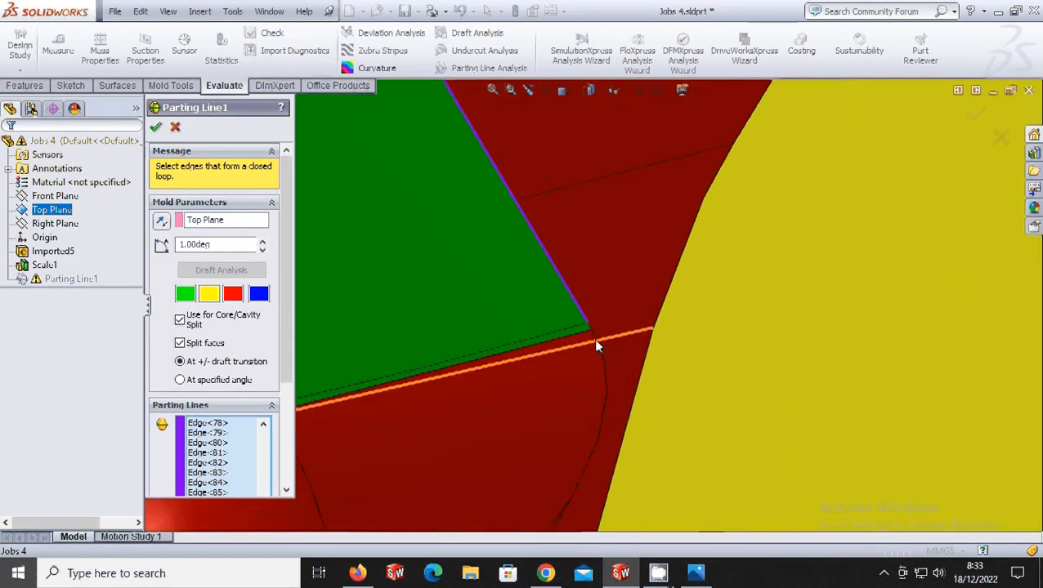
pyautogui.click(613, 266)
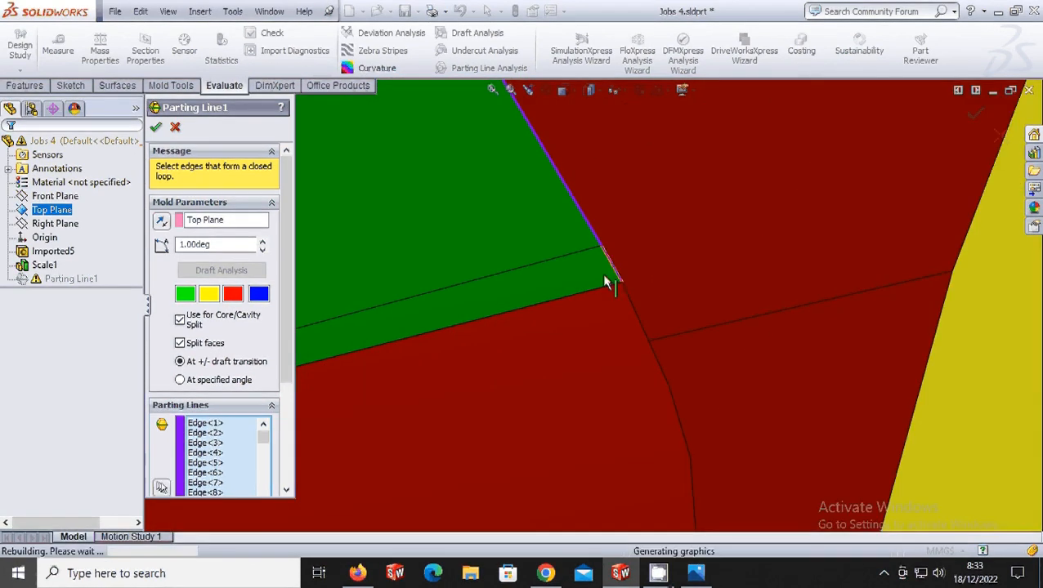
pyautogui.scroll(6, 514, 379)
pyautogui.scroll(-3, 446, 396)
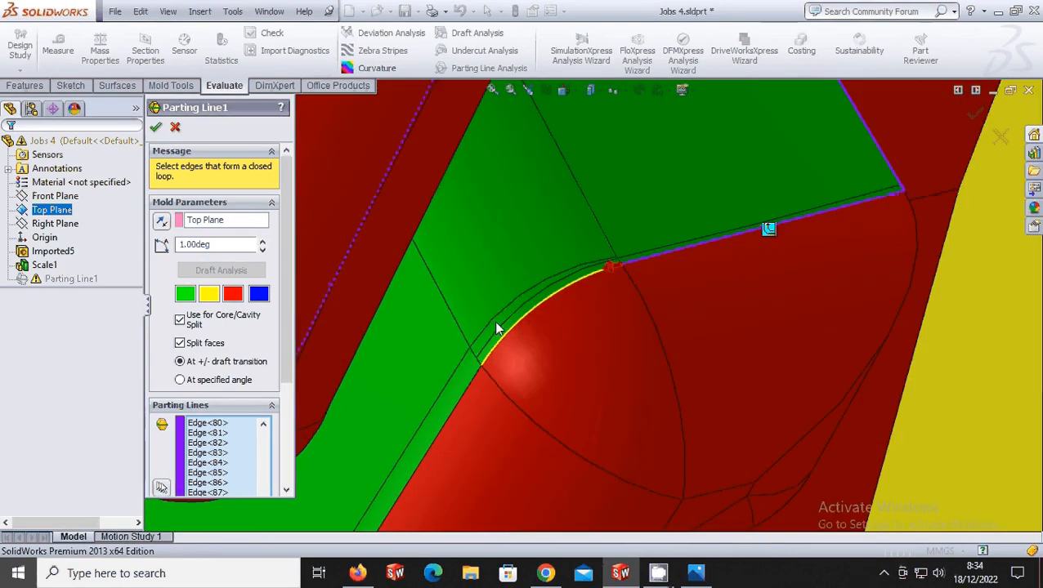
pyautogui.click(537, 314)
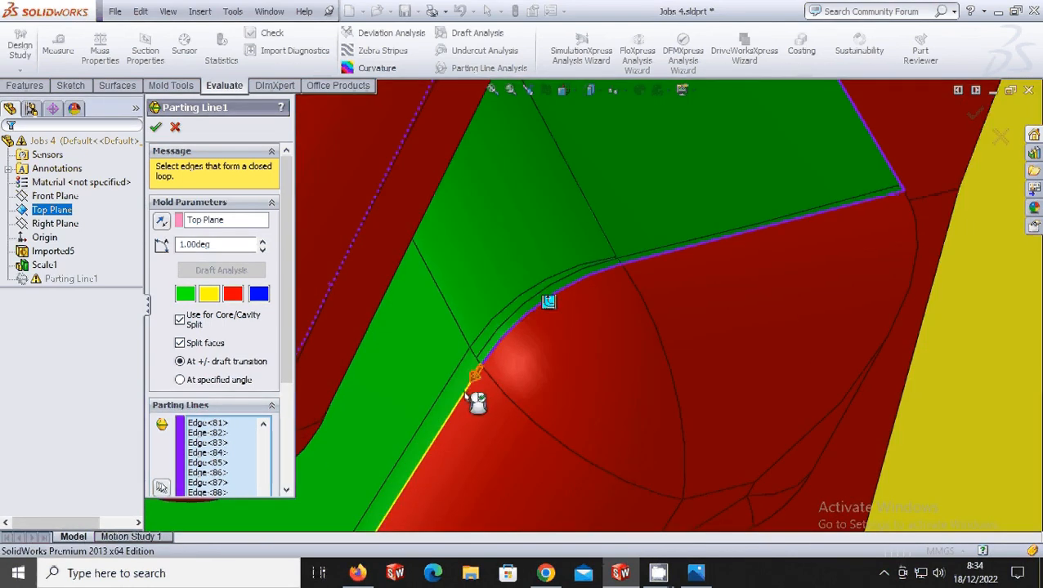
# Step: Add the long side-rim edge below the rounded flange corner and the next edge running down to the fender's end
pyautogui.scroll(2, 466, 419)
pyautogui.click(472, 433)
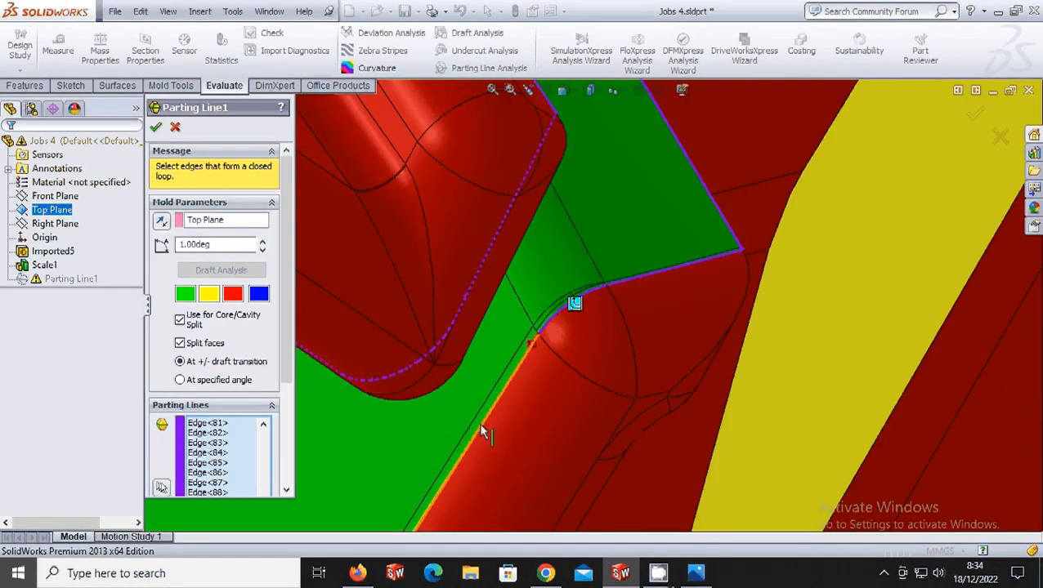
pyautogui.scroll(4, 478, 423)
pyautogui.scroll(-5, 506, 443)
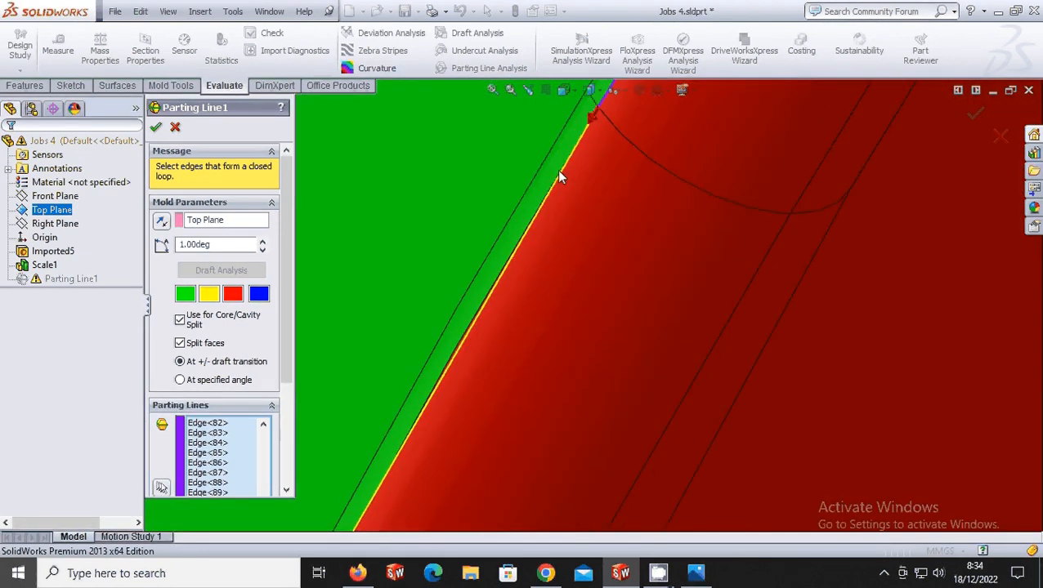
pyautogui.click(558, 170)
pyautogui.scroll(5, 566, 312)
pyautogui.scroll(3, 553, 478)
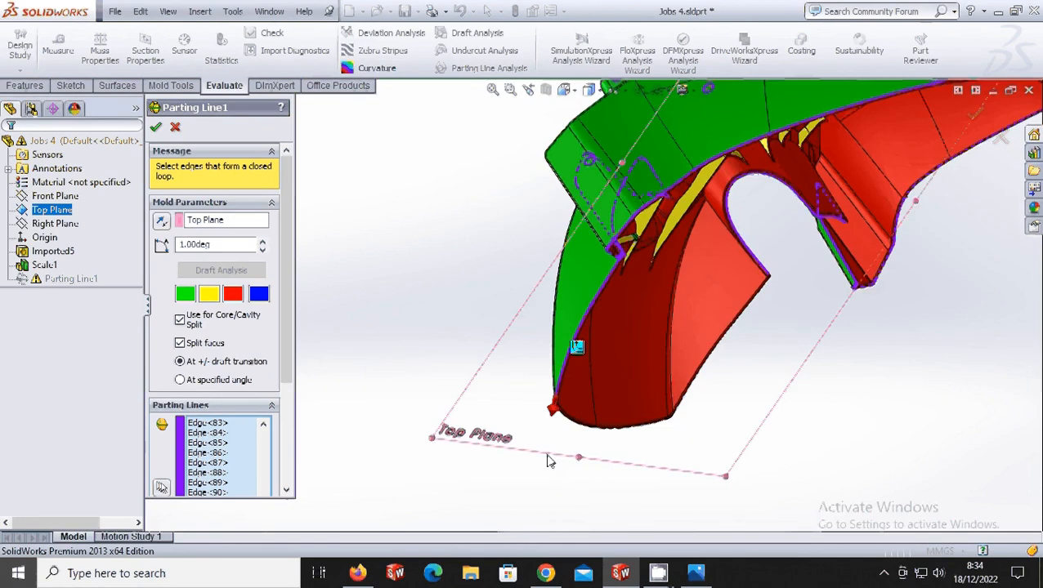
# Step: Carry the parting line around the fender end's first corner, adding the blue face's upper edge and the short edges on both sides
pyautogui.scroll(-8, 626, 286)
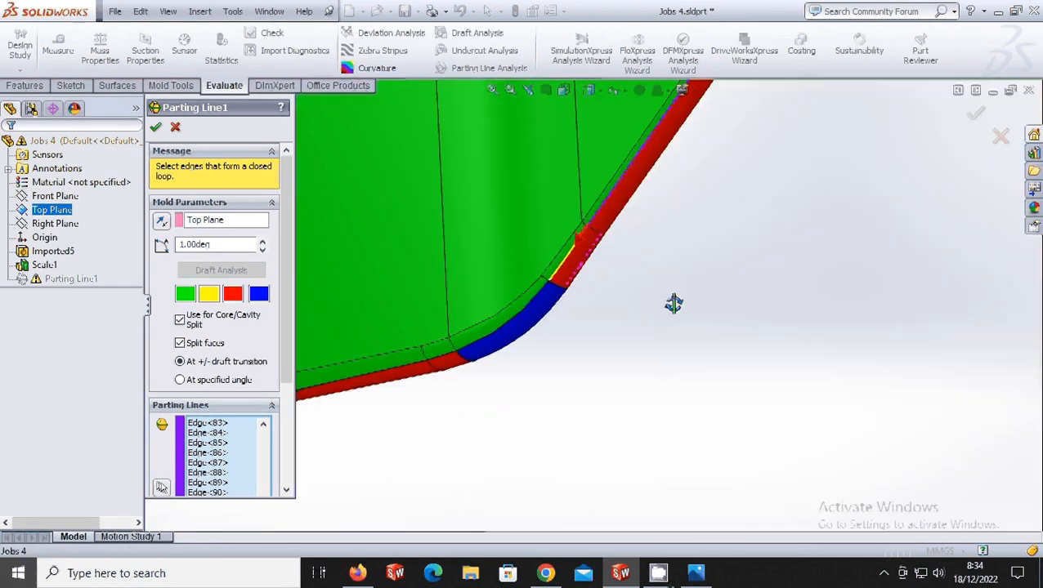
pyautogui.moveTo(674, 304); pyautogui.dragTo(686, 269, button='middle')
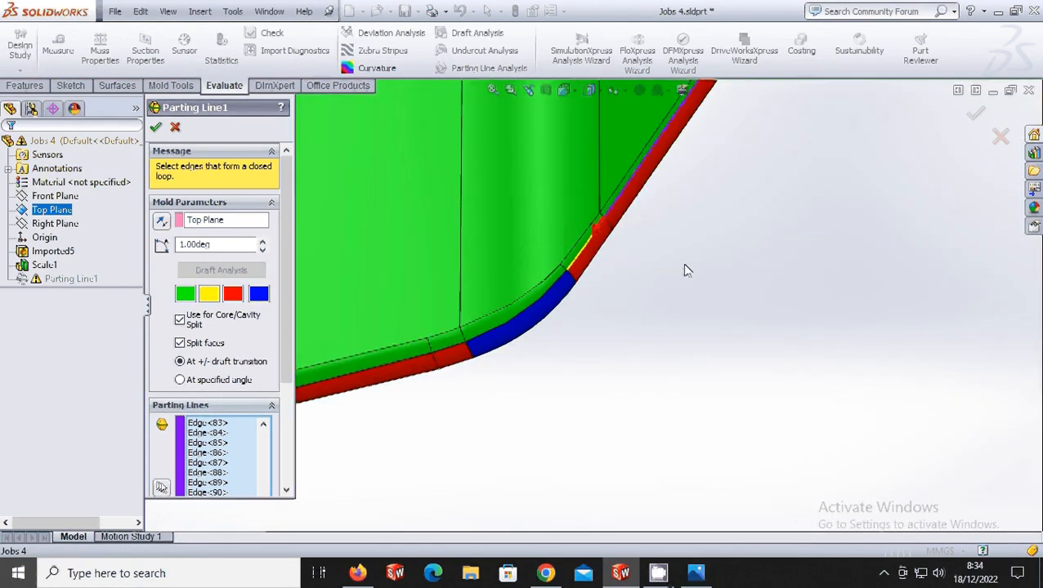
pyautogui.scroll(-5, 605, 264)
pyautogui.click(556, 249)
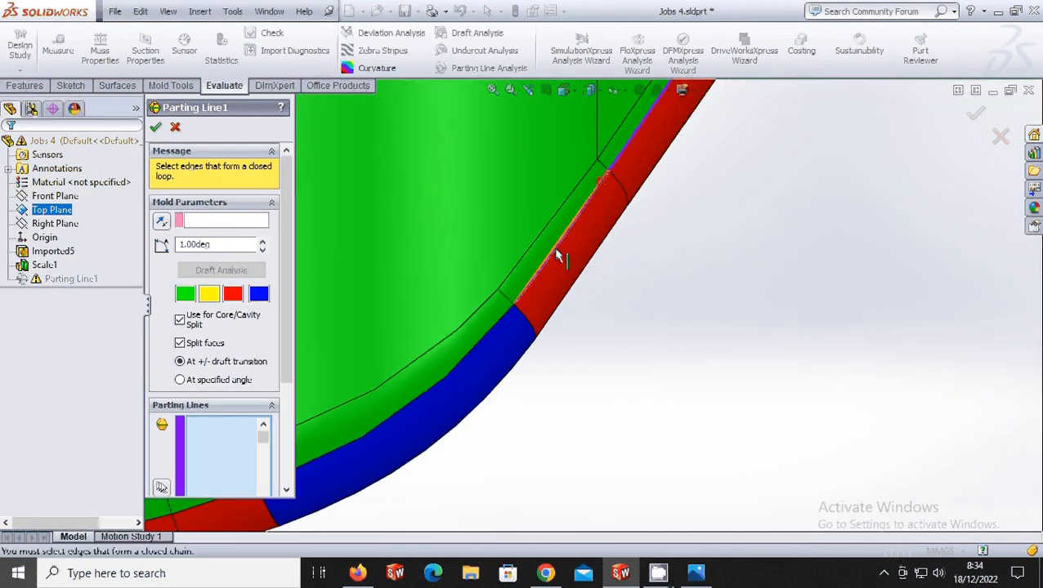
pyautogui.click(496, 330)
pyautogui.scroll(4, 496, 335)
pyautogui.scroll(-5, 445, 377)
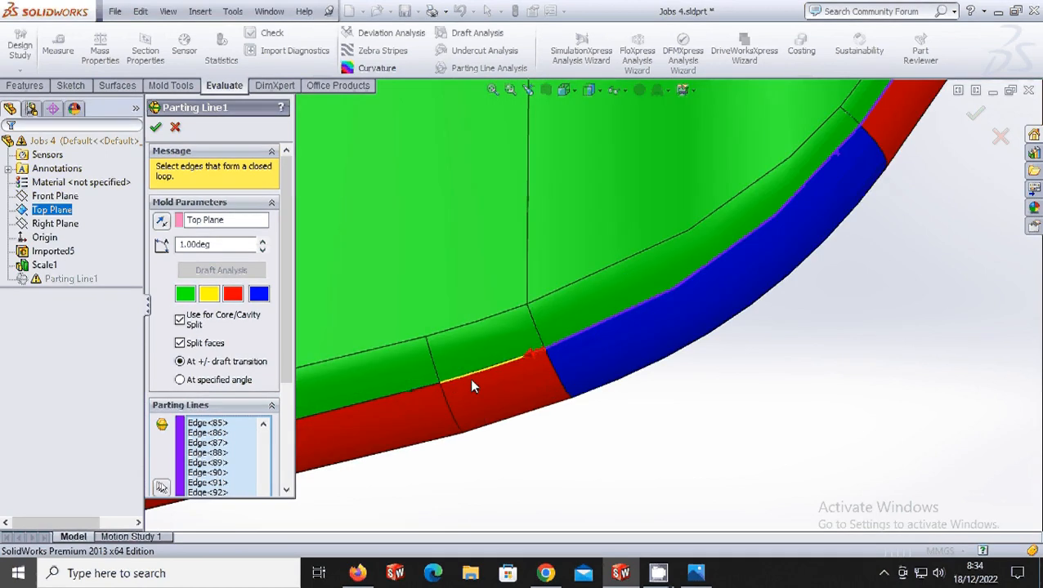
pyautogui.click(459, 385)
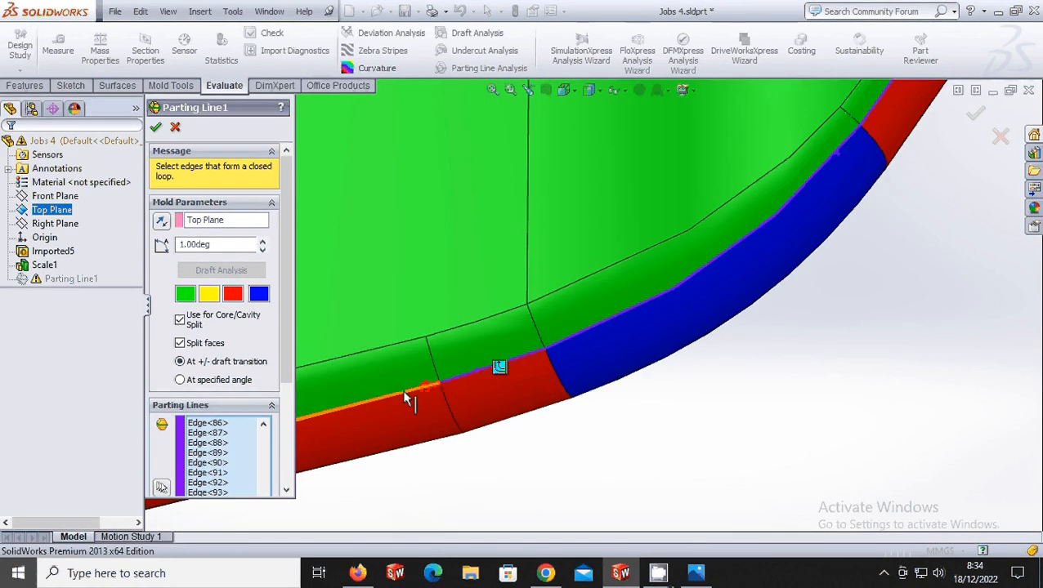
# Step: Add the two long edges along the fender's end rim on both sides of the centre seam
pyautogui.scroll(3, 462, 401)
pyautogui.scroll(5, 431, 331)
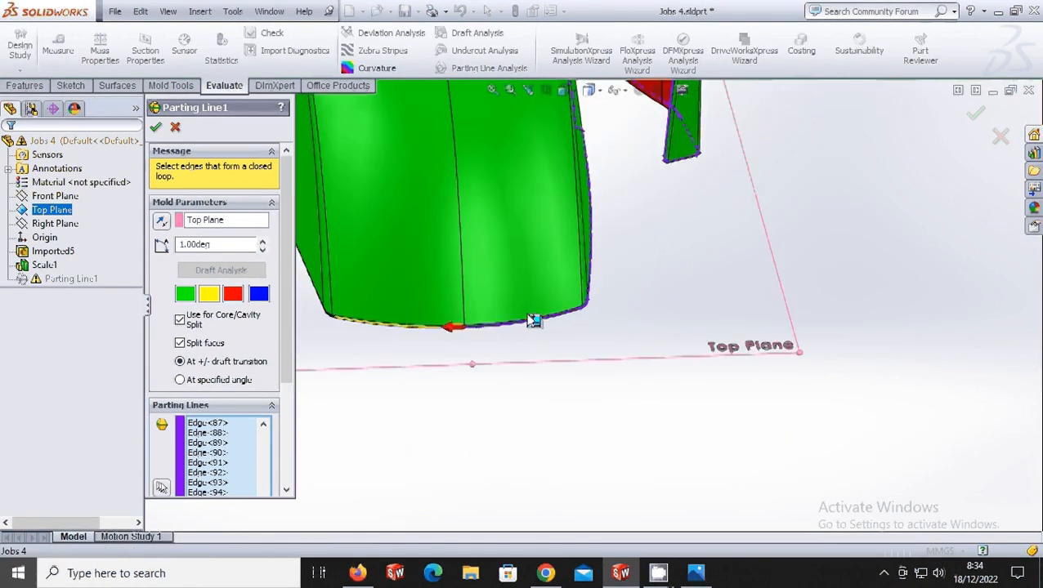
pyautogui.click(493, 317)
pyautogui.scroll(-5, 705, 368)
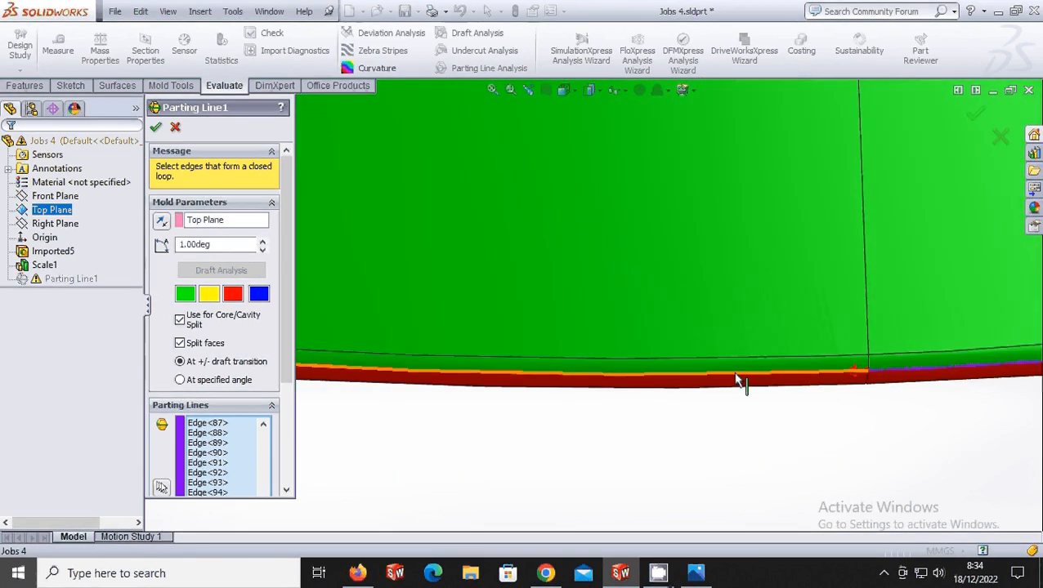
pyautogui.moveTo(735, 389); pyautogui.dragTo(729, 357, button='middle')
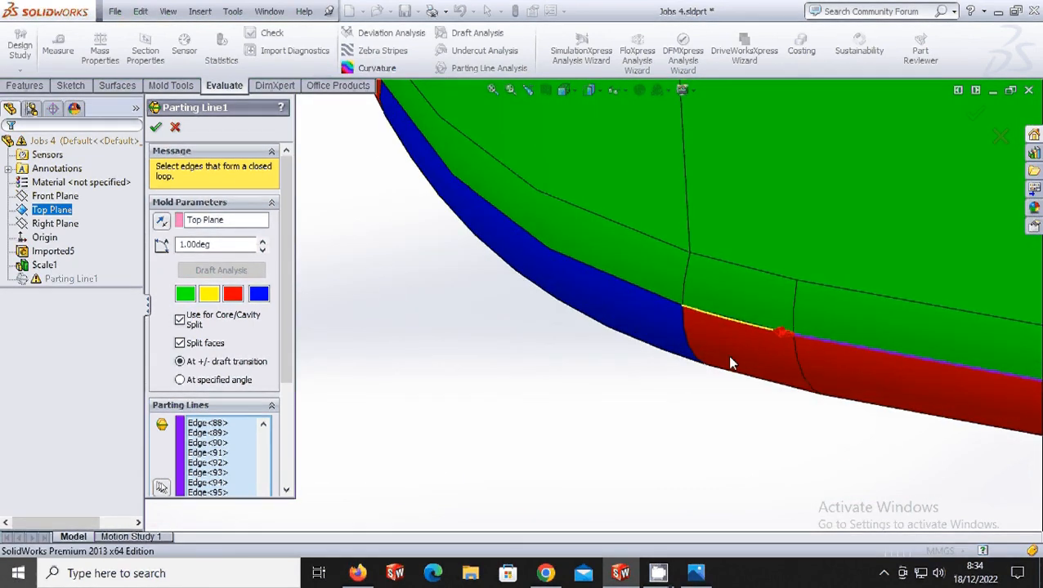
# Step: Carry the parting line around the fender end's second corner, through the blue face's upper edge to the red rim edge beyond
pyautogui.click(738, 329)
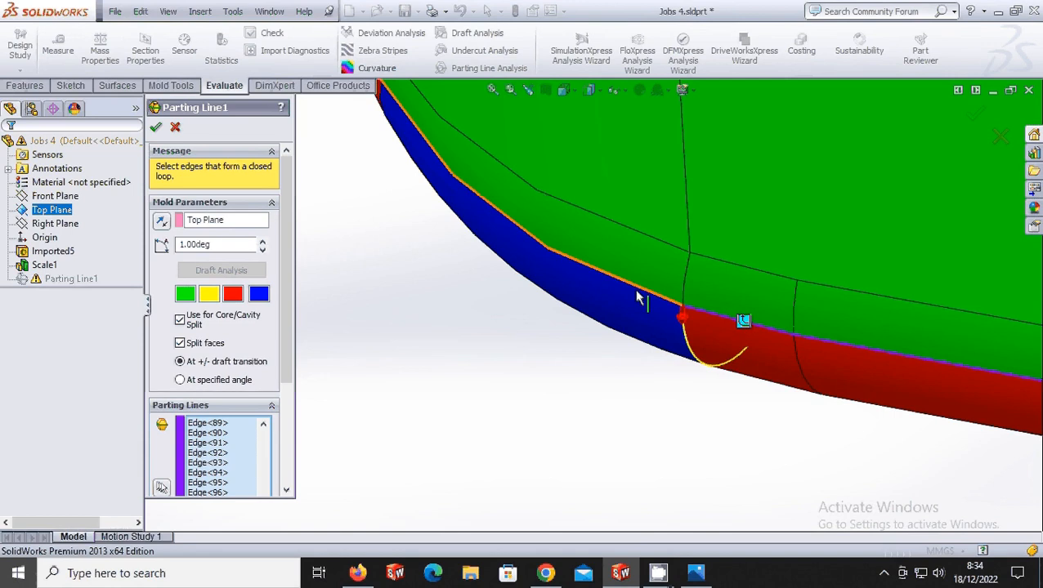
pyautogui.click(640, 297)
pyautogui.moveTo(640, 296); pyautogui.dragTo(600, 245, button='middle')
pyautogui.scroll(-8, 565, 337)
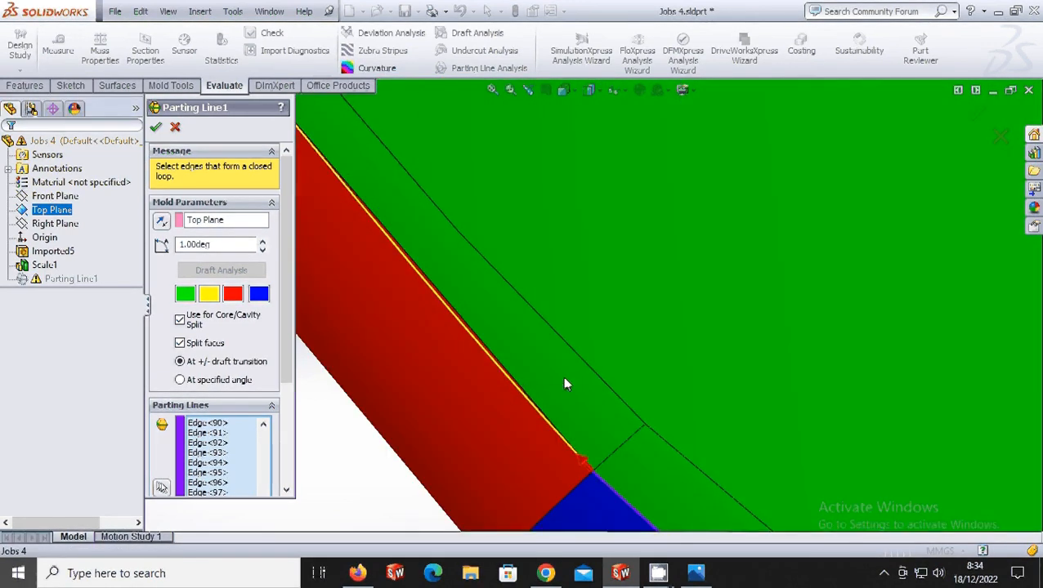
pyautogui.click(521, 394)
# Step: Add the next side-rim edge and the straight edge leading to the pointed corner beside the cutout
pyautogui.moveTo(520, 394); pyautogui.dragTo(454, 193, button='middle')
pyautogui.click(415, 215)
pyautogui.scroll(-8, 742, 408)
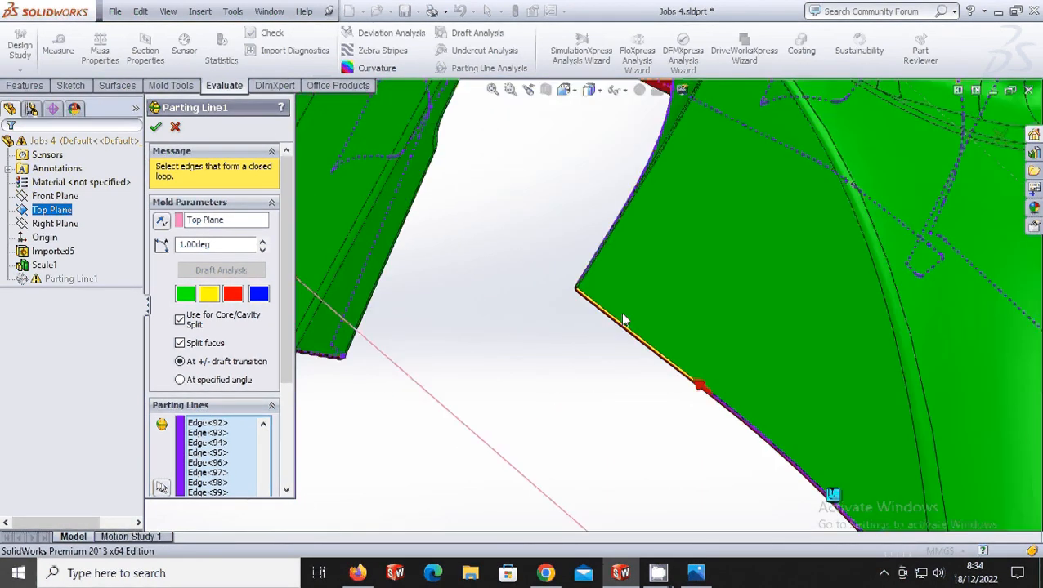
pyautogui.click(826, 405)
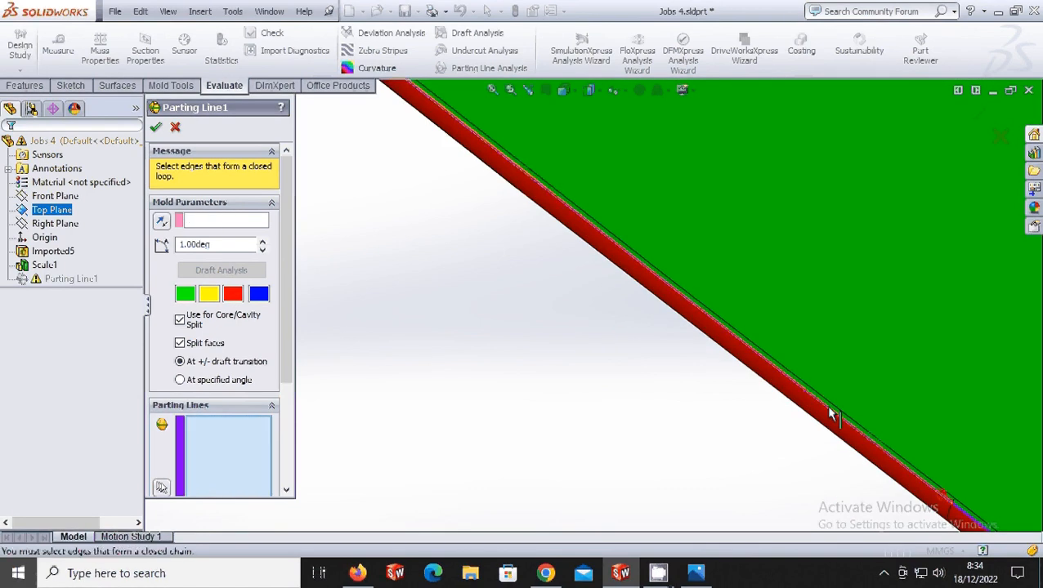
pyautogui.scroll(4, 826, 406)
pyautogui.scroll(-8, 394, 117)
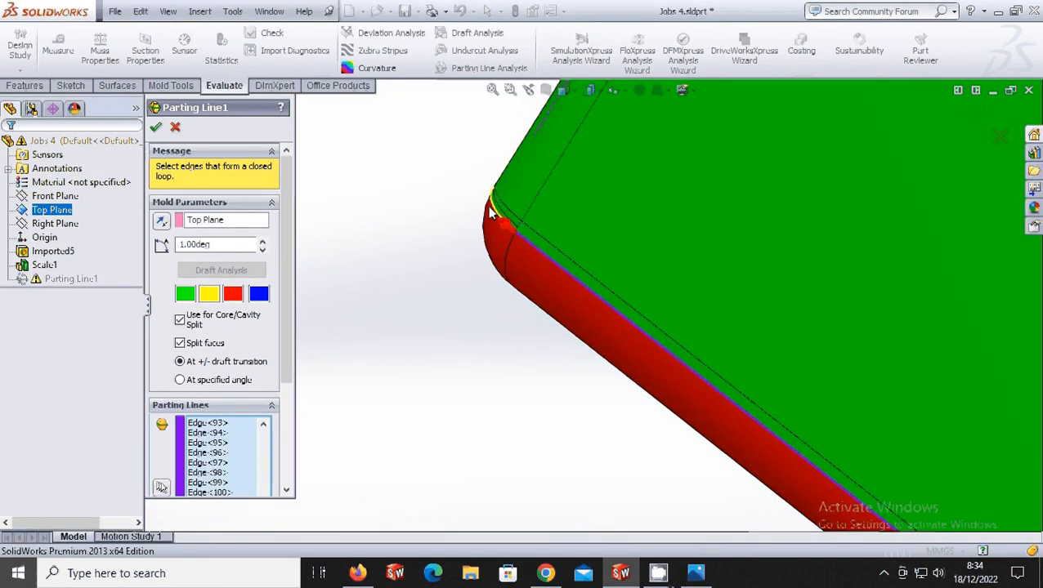
# Step: Close the gap at the cutout corner by adding its rounded edge, the adjoining straight edge and the last short edge
pyautogui.click(500, 192)
pyautogui.moveTo(500, 191); pyautogui.dragTo(538, 196, button='middle')
pyautogui.scroll(10, 726, 373)
pyautogui.moveTo(871, 514); pyautogui.dragTo(760, 361, button='middle')
pyautogui.scroll(-10, 760, 363)
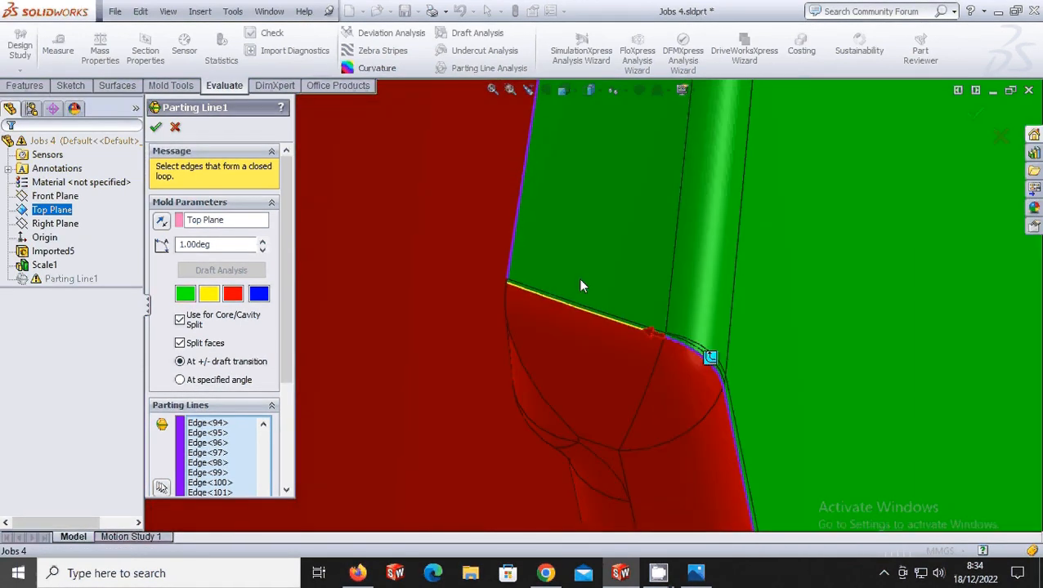
pyautogui.click(594, 311)
pyautogui.scroll(-5, 592, 312)
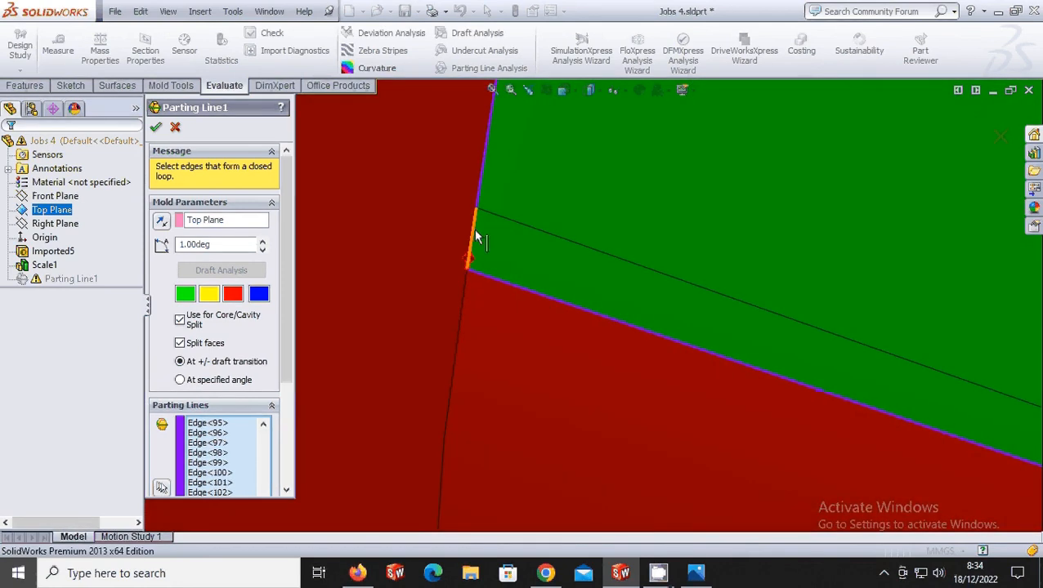
pyautogui.click(478, 238)
pyautogui.scroll(5, 579, 261)
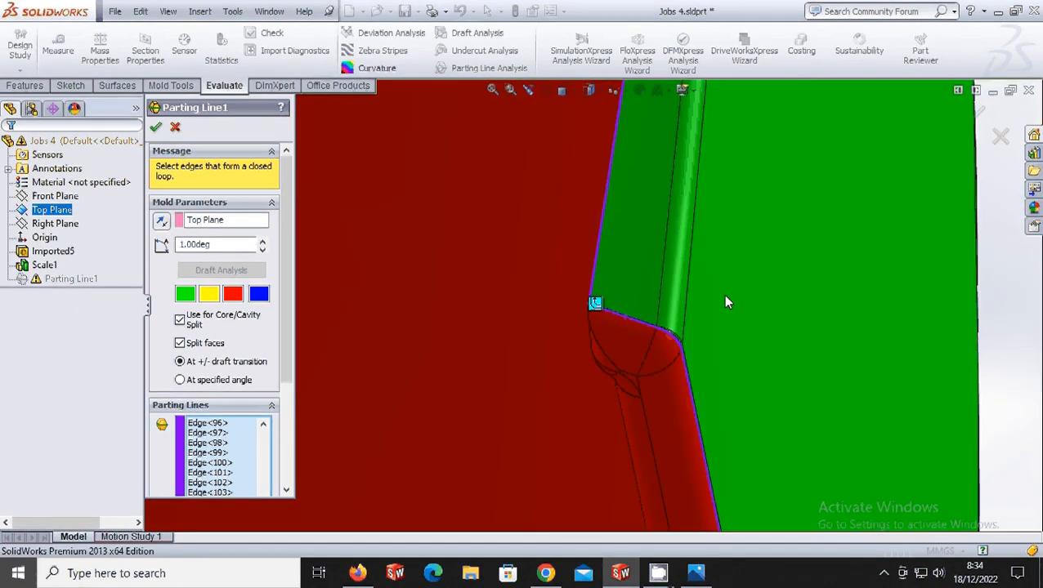
pyautogui.scroll(8, 691, 296)
pyautogui.moveTo(691, 296); pyautogui.dragTo(686, 241, button='middle')
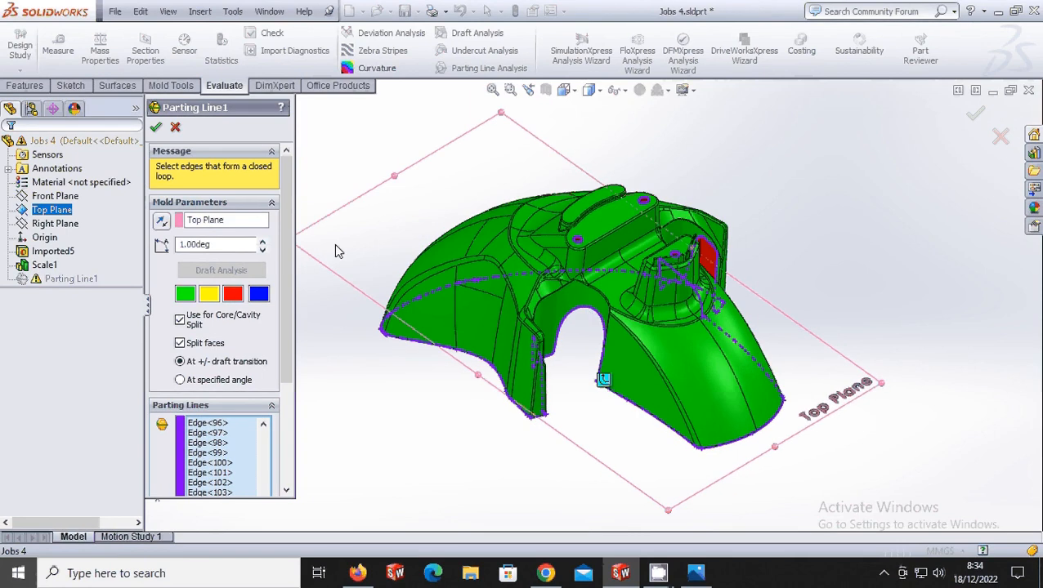
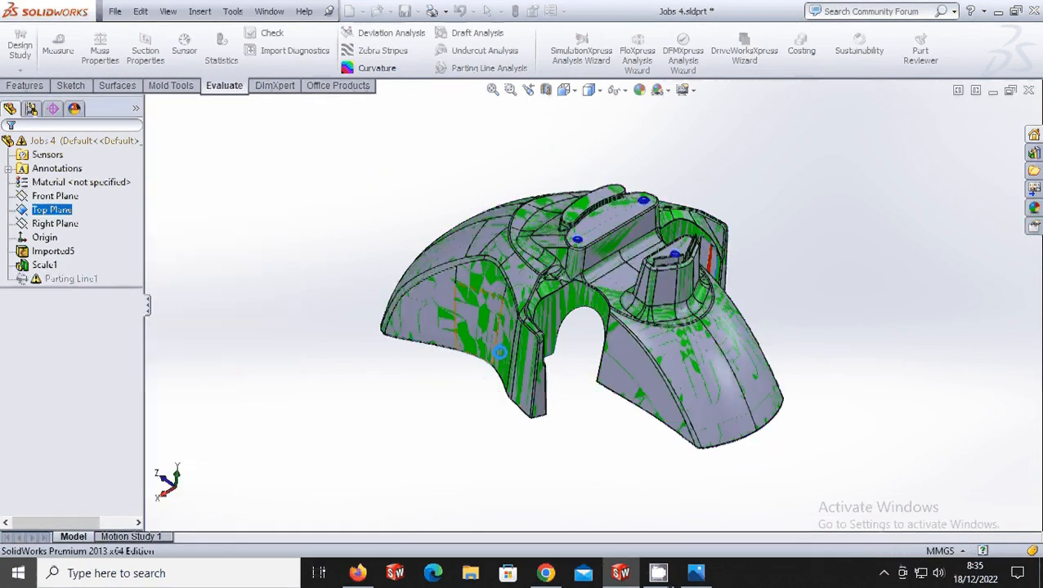
# Step: Reopen the finished parting line feature and deselect the edges of the two small holes on the long curved boss
pyautogui.click(564, 90)
pyautogui.click(604, 147)
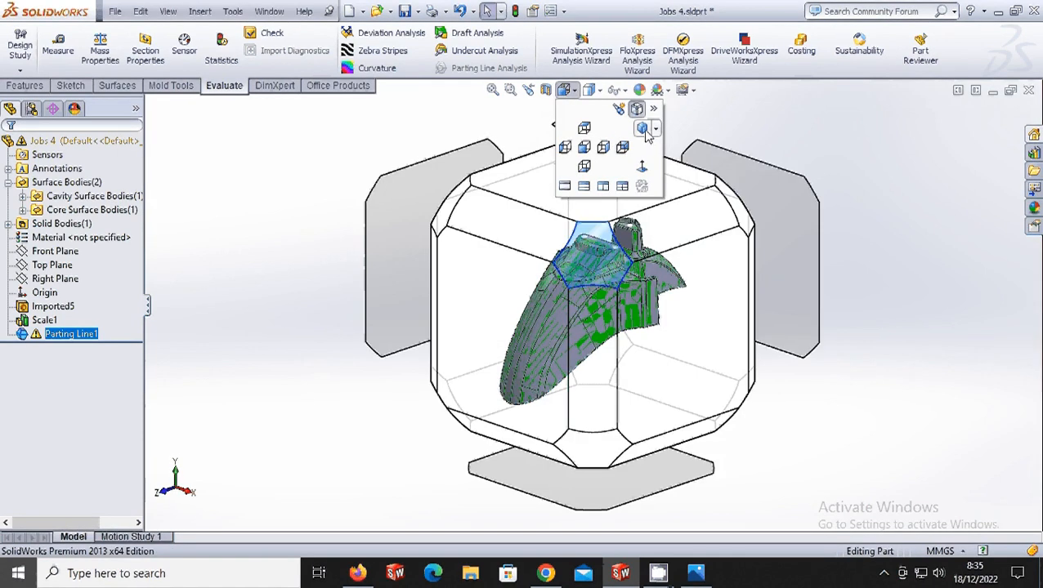
pyautogui.click(643, 131)
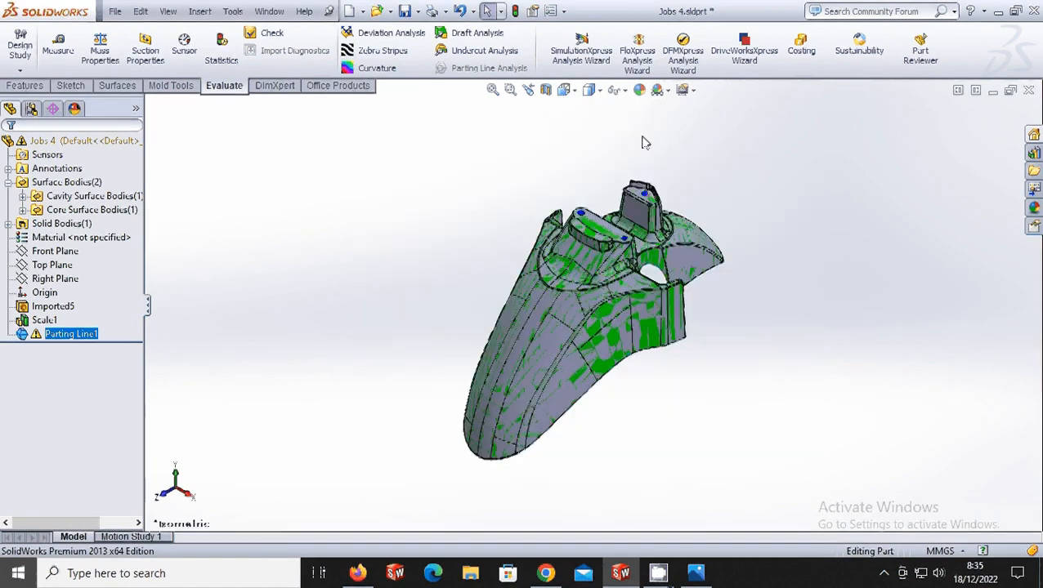
pyautogui.click(43, 354)
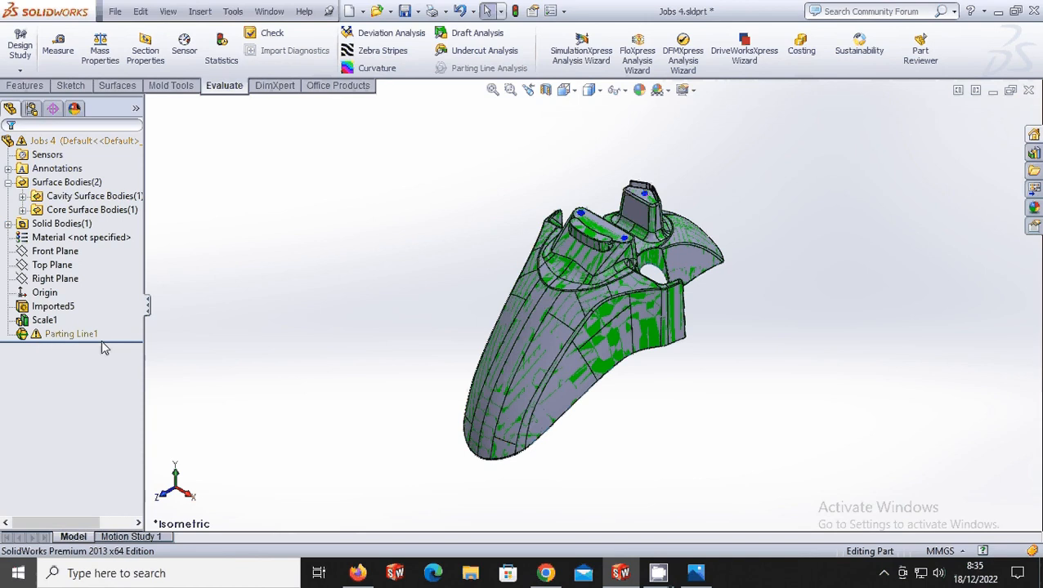
pyautogui.rightClick(59, 336)
pyautogui.click(69, 294)
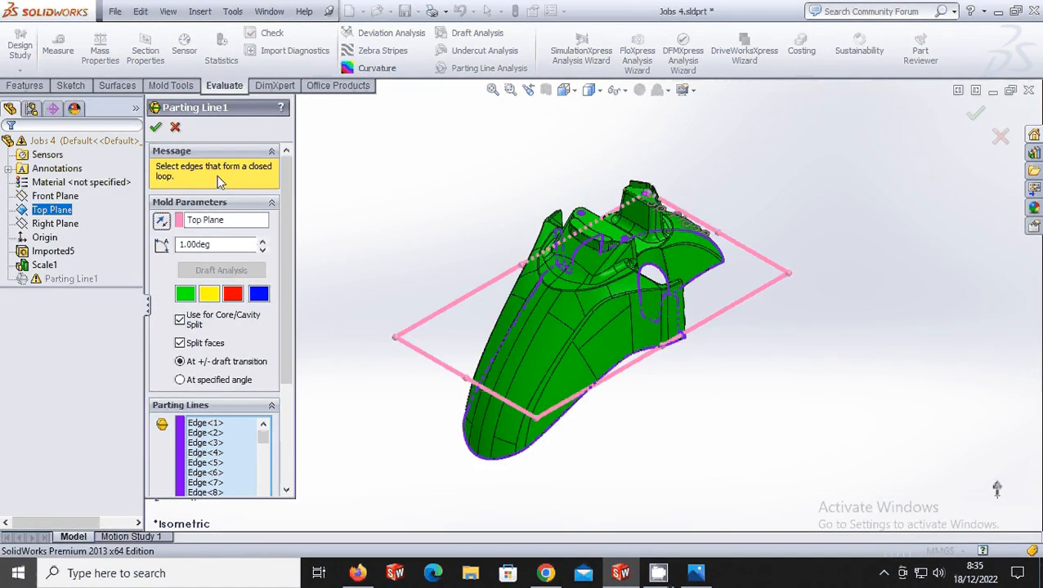
pyautogui.scroll(-8, 610, 219)
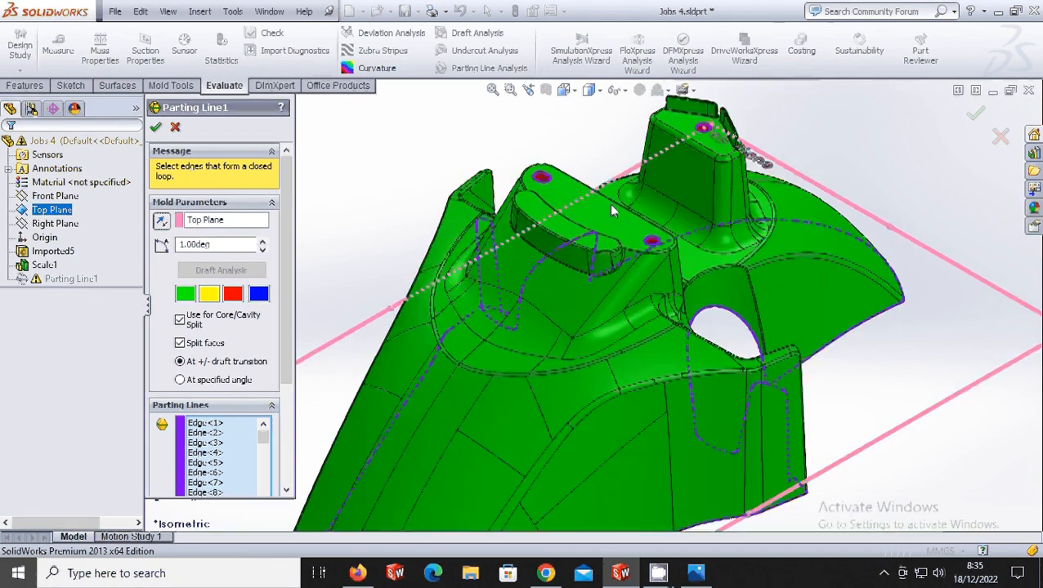
pyautogui.scroll(-4, 448, 214)
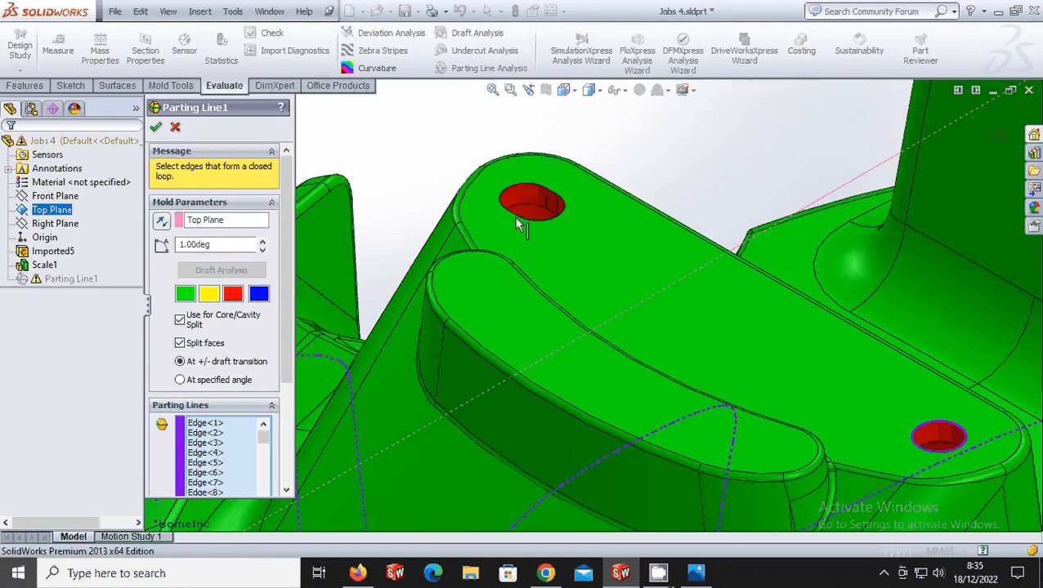
pyautogui.moveTo(407, 225); pyautogui.dragTo(852, 298, button='middle')
pyautogui.scroll(-2, 721, 456)
pyautogui.click(653, 423)
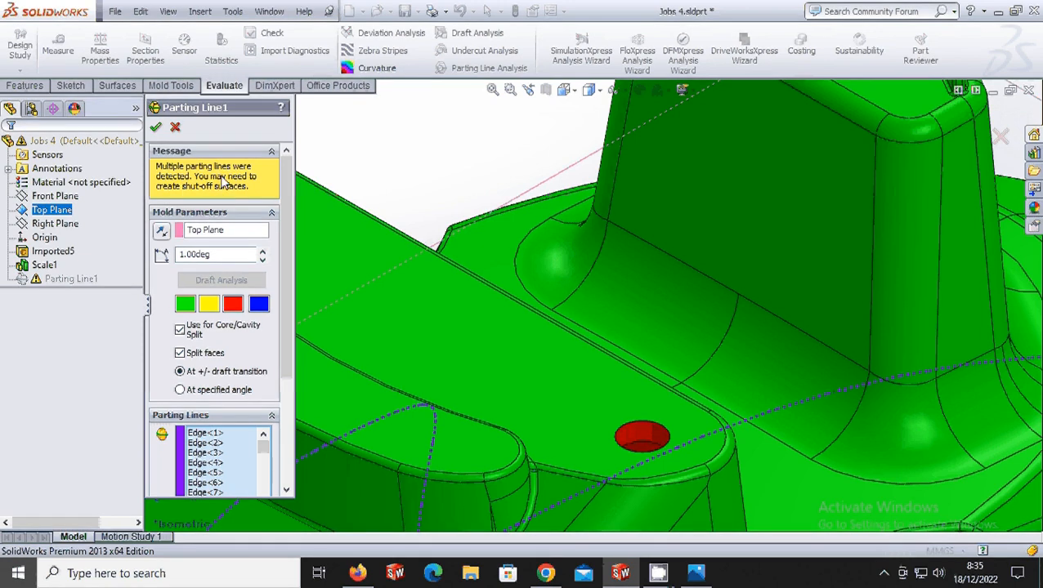
# Step: Deselect the edges of the hole on top of the tall boss and confirm the parting line
pyautogui.scroll(4, 365, 209)
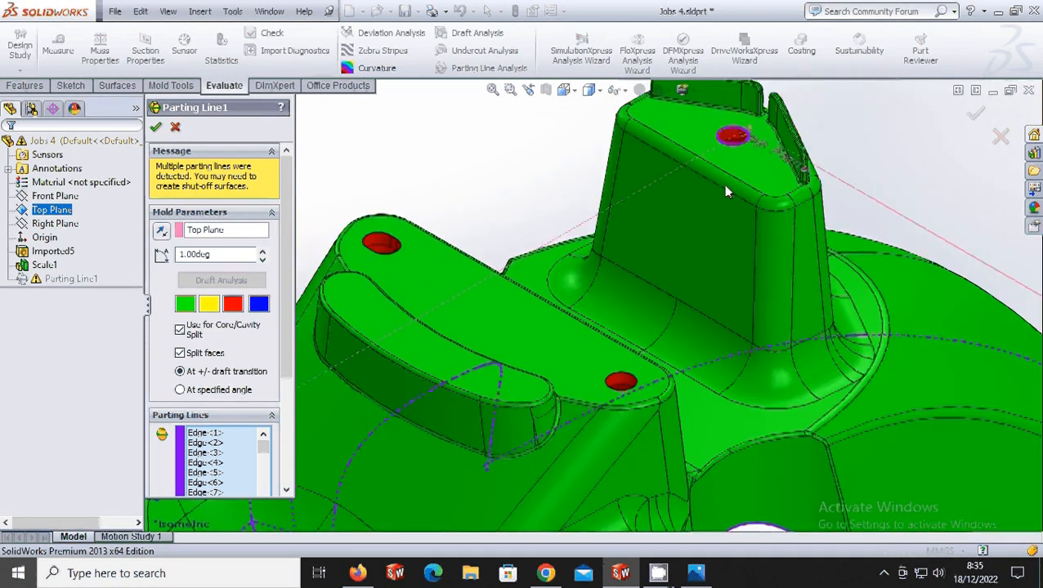
pyautogui.scroll(-2, 725, 185)
pyautogui.click(723, 182)
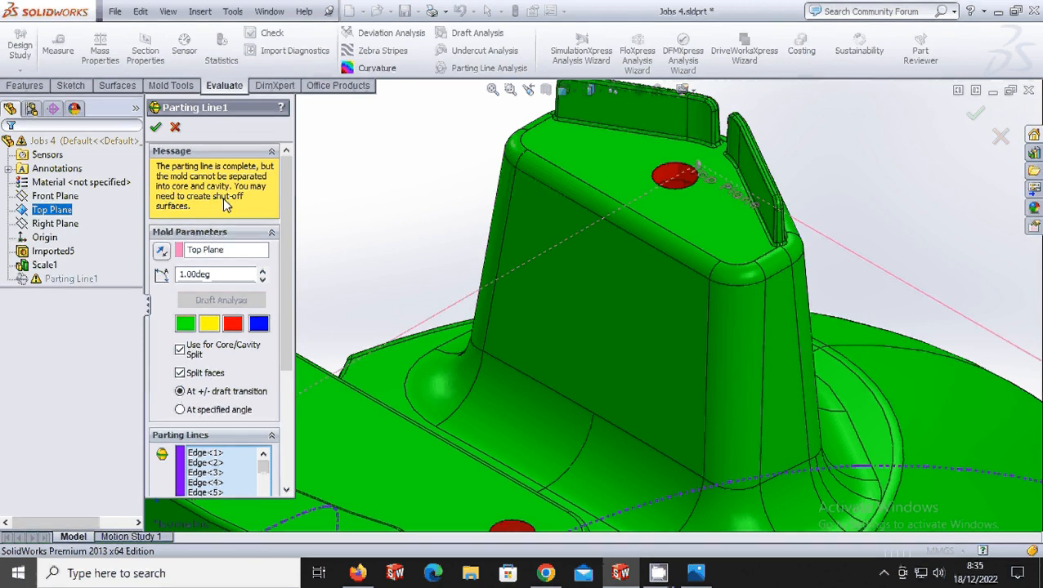
pyautogui.click(155, 127)
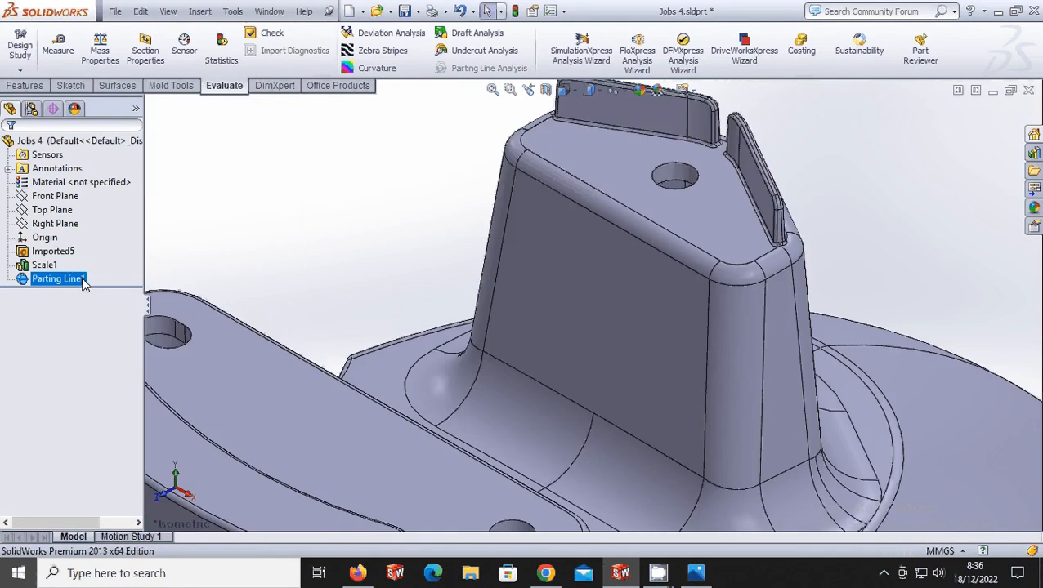
# Step: Create knitted shut-off surfaces with the Contact patch type over the three small boss holes
pyautogui.scroll(9, 517, 354)
pyautogui.scroll(-2, 621, 466)
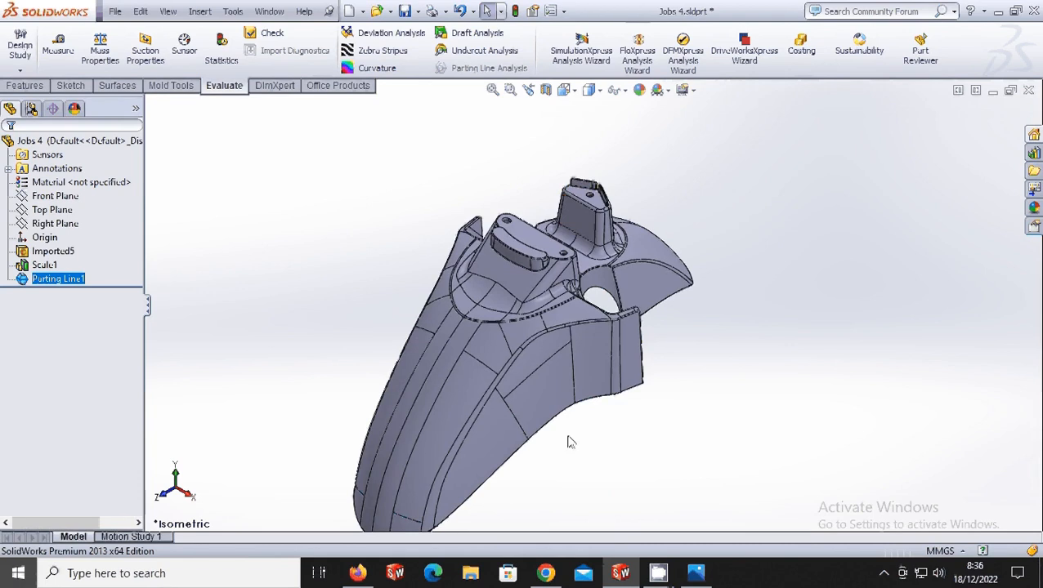
pyautogui.scroll(2, 327, 313)
pyautogui.click(201, 11)
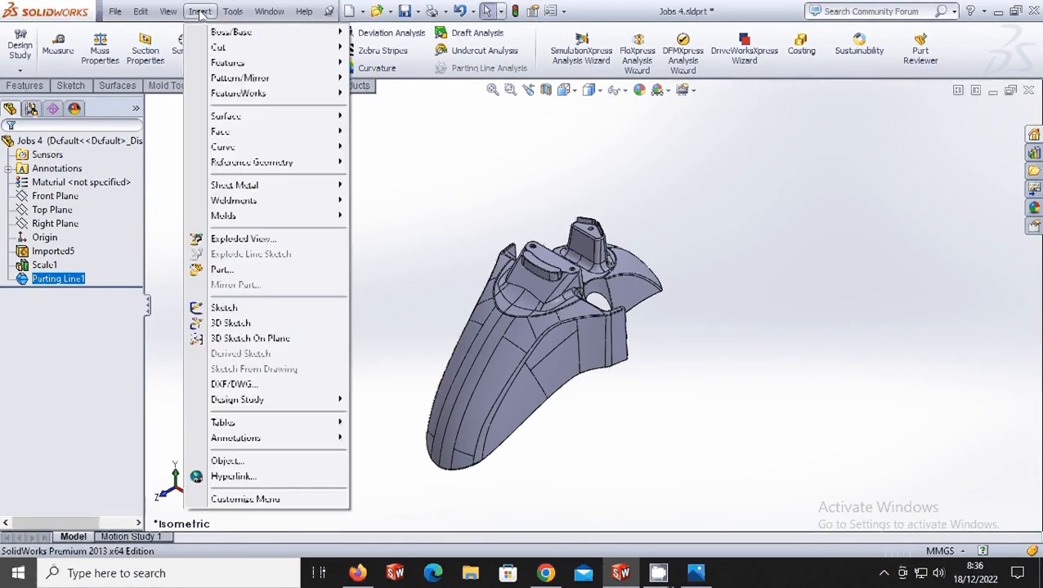
pyautogui.moveTo(300, 217)
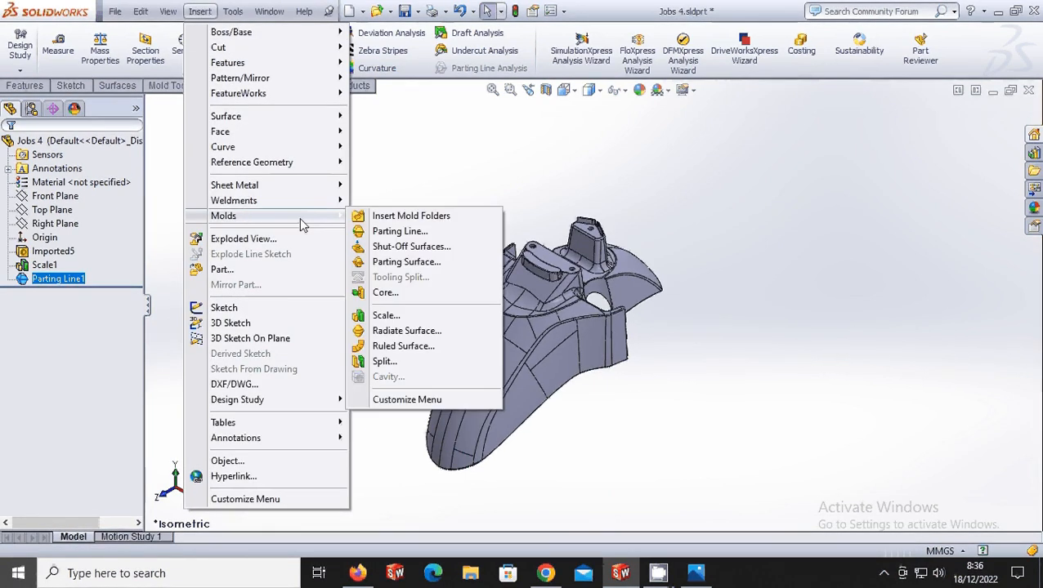
pyautogui.click(399, 246)
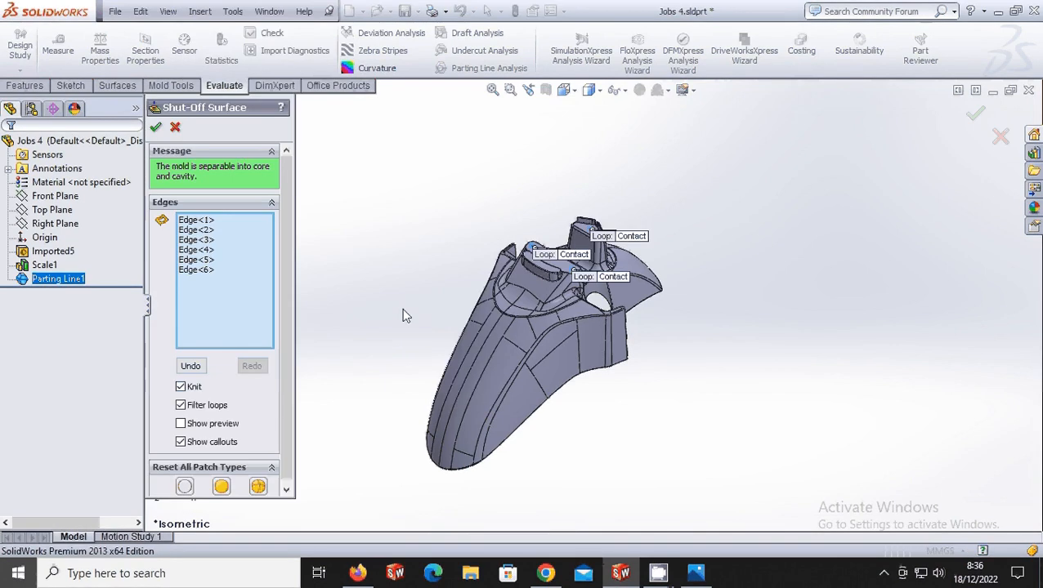
pyautogui.scroll(-4, 573, 269)
pyautogui.scroll(2, 587, 250)
pyautogui.scroll(-6, 609, 203)
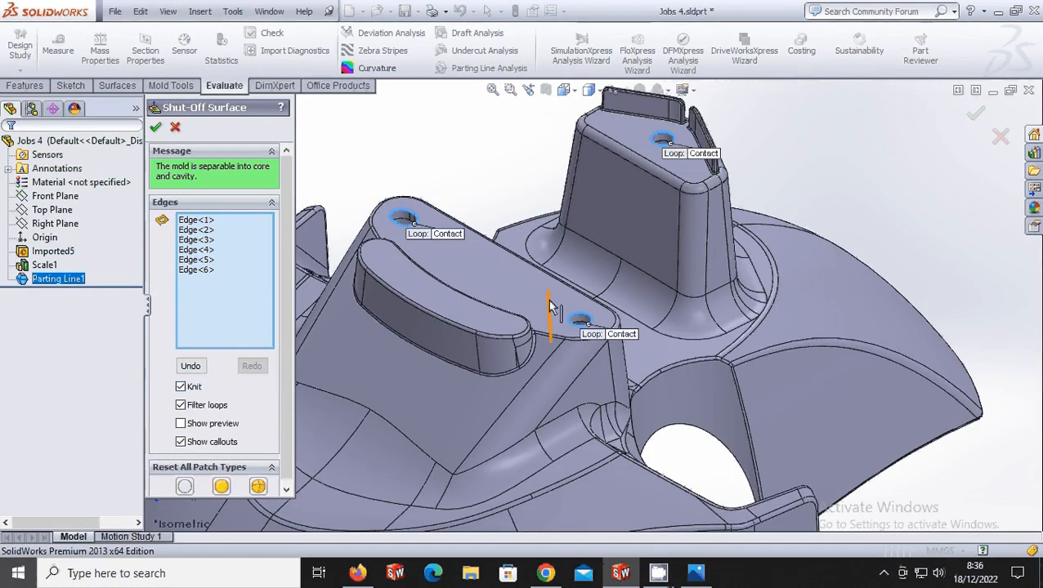
pyautogui.click(156, 127)
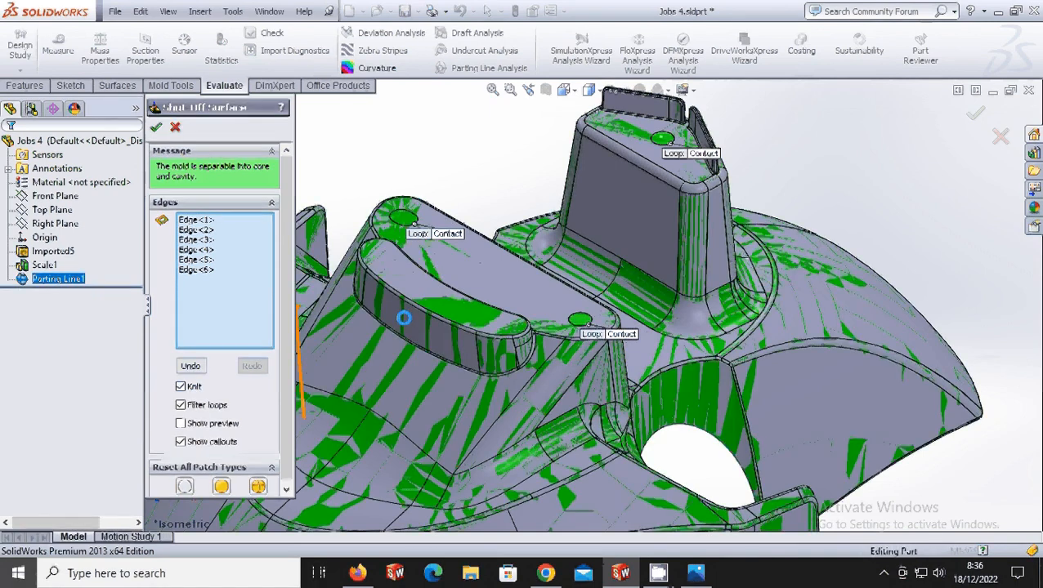
# Step: Hide the imported solid fender body, leaving the mold surface bodies displayed
pyautogui.scroll(3, 449, 397)
pyautogui.scroll(1, 452, 419)
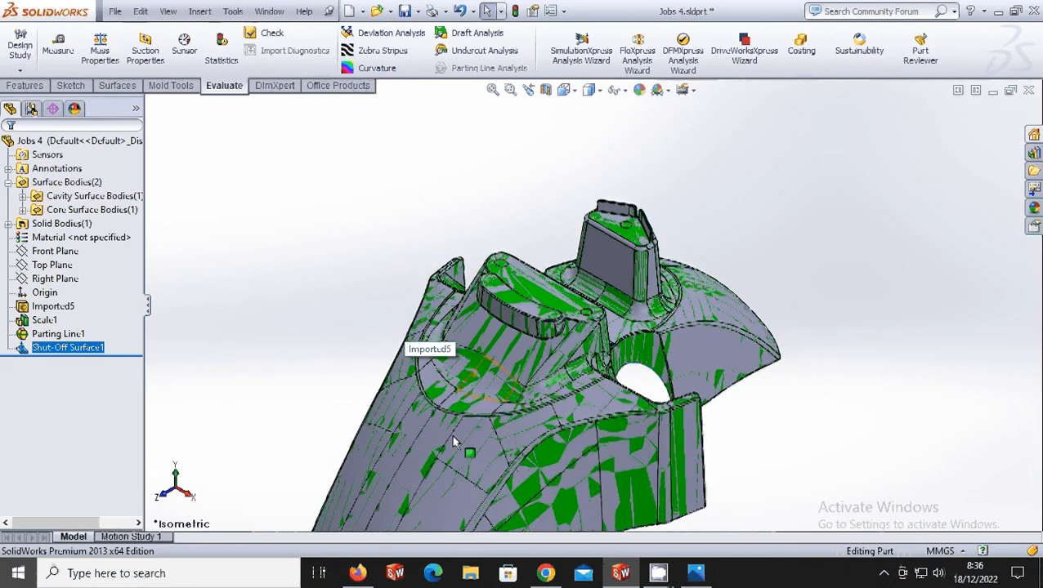
pyautogui.scroll(-2, 462, 446)
pyautogui.scroll(2, 492, 461)
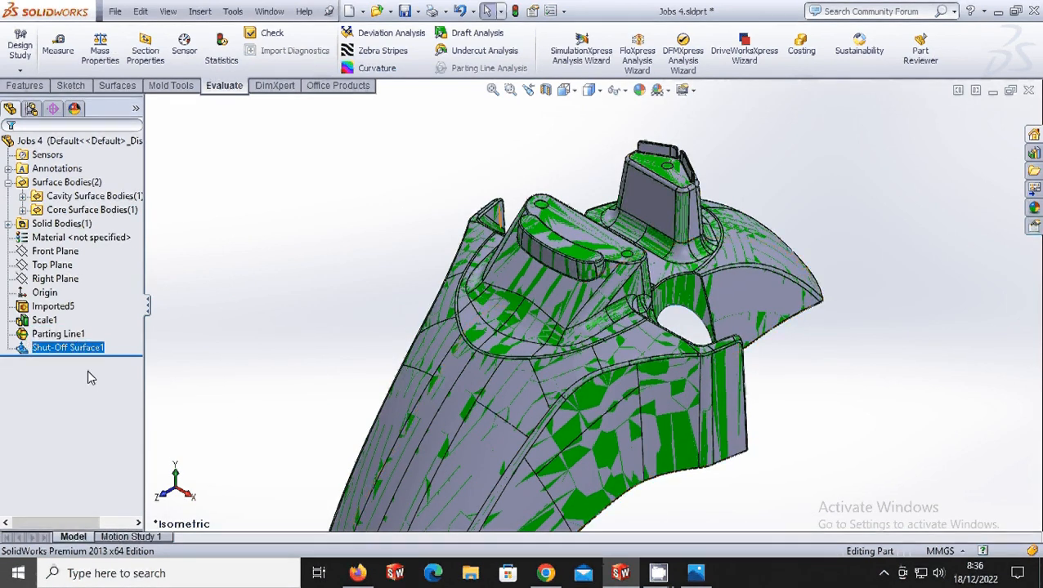
pyautogui.click(96, 247)
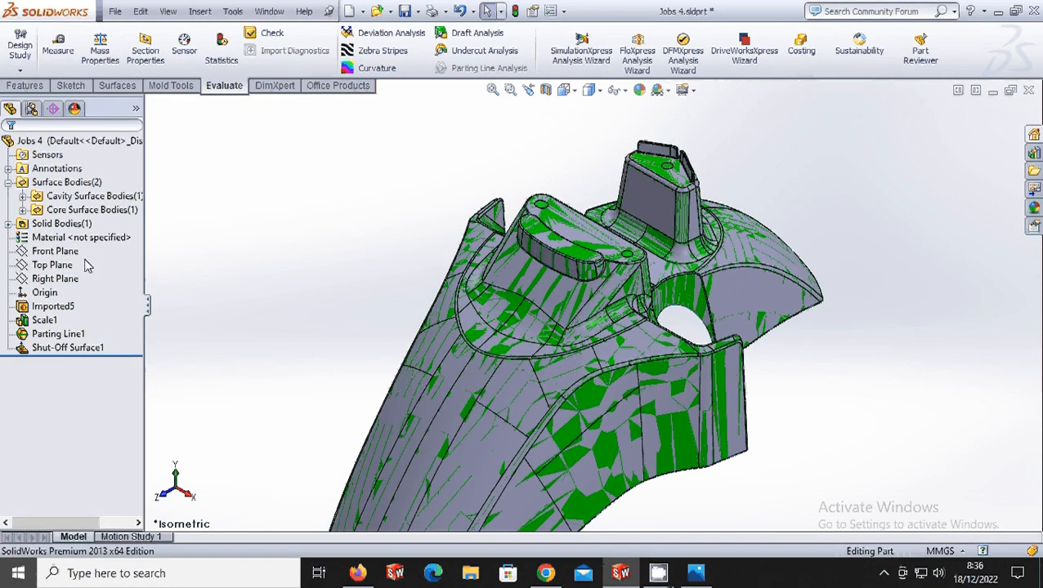
pyautogui.rightClick(70, 305)
pyautogui.press('Escape')
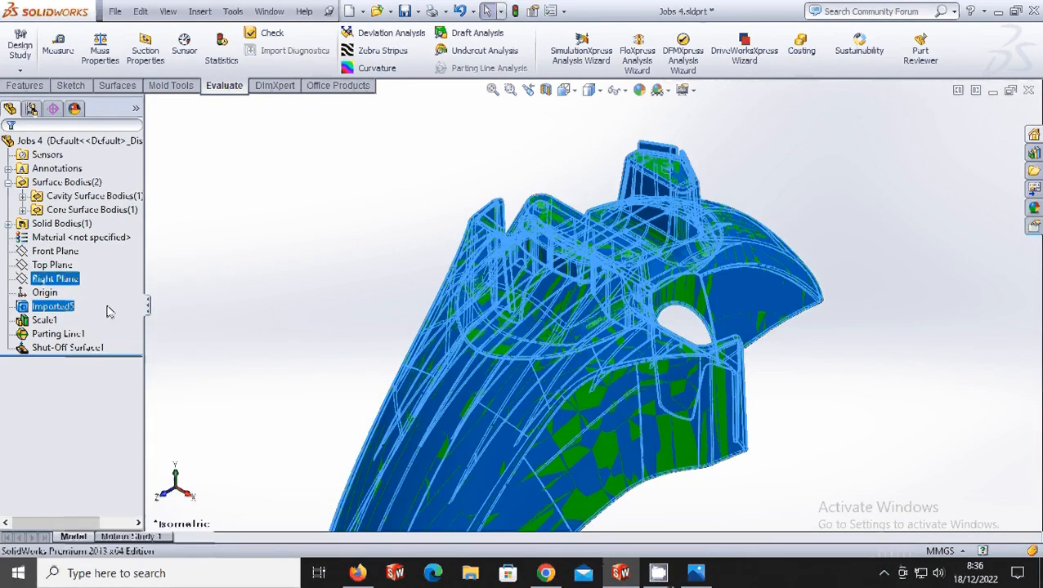
pyautogui.scroll(5, 511, 395)
pyautogui.scroll(-3, 532, 423)
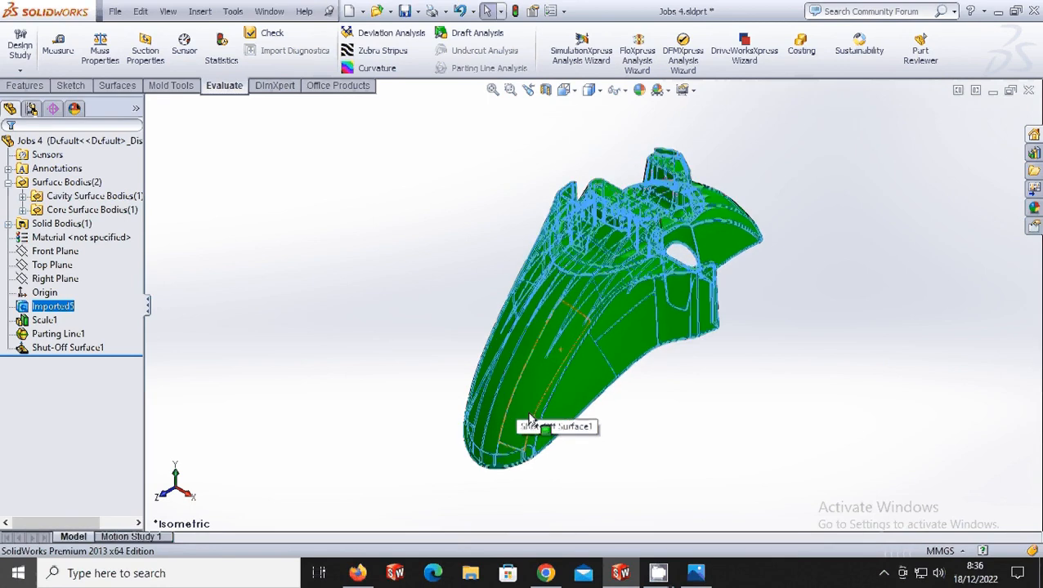
pyautogui.click(773, 371)
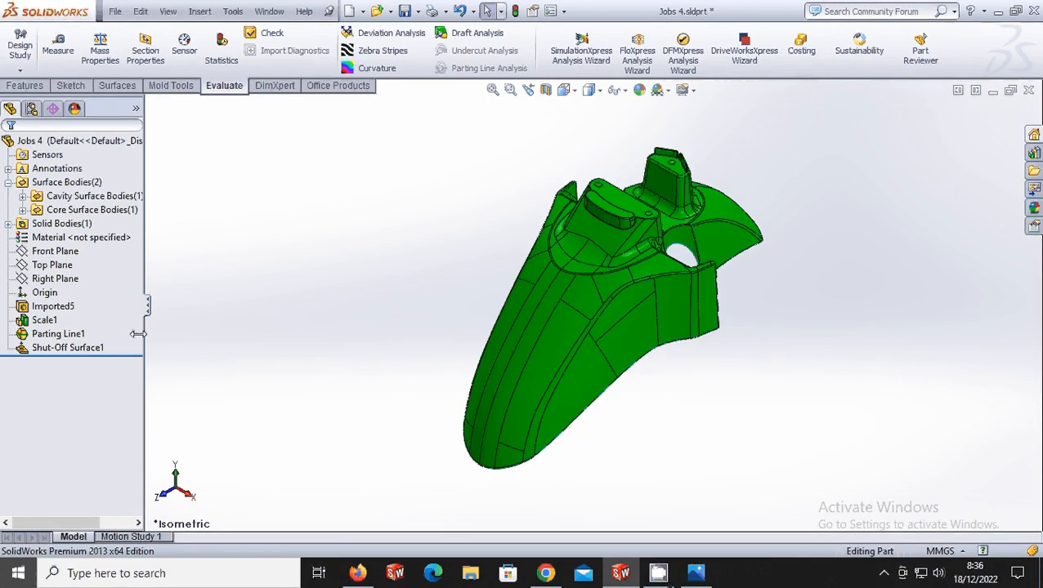
# Step: Hide the core surface body and inspect the cavity surface from underneath
pyautogui.moveTo(441, 261); pyautogui.dragTo(272, 302, button='middle')
pyautogui.click(117, 213)
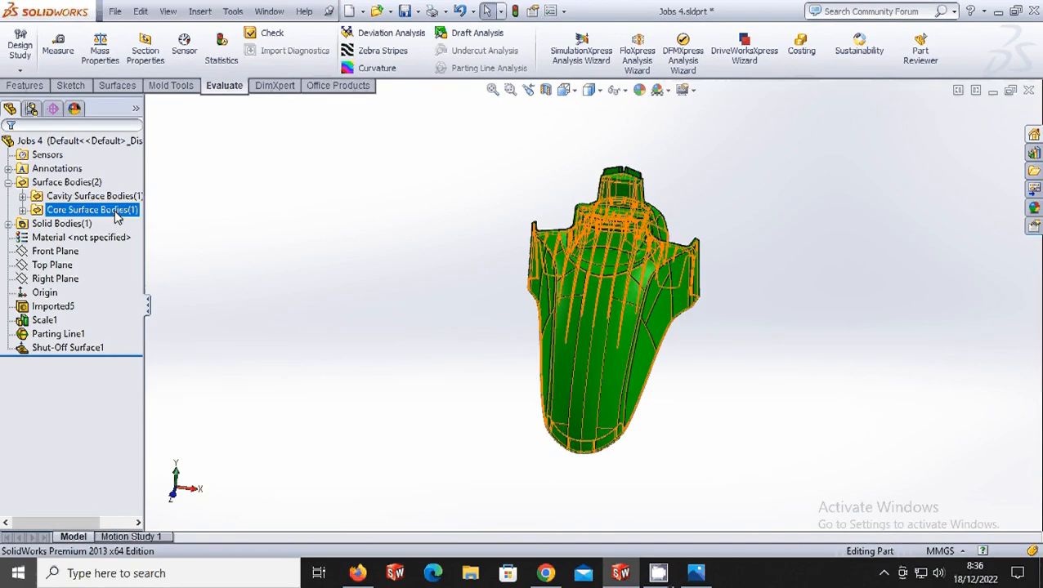
pyautogui.rightClick(117, 213)
pyautogui.click(128, 188)
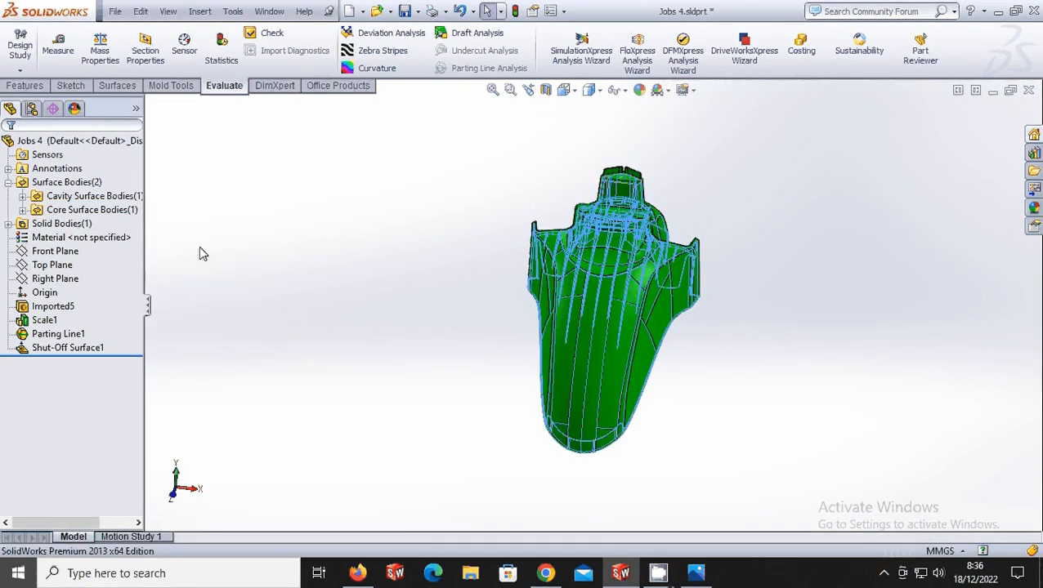
pyautogui.moveTo(438, 280); pyautogui.dragTo(477, 126, button='middle')
pyautogui.scroll(-3, 604, 323)
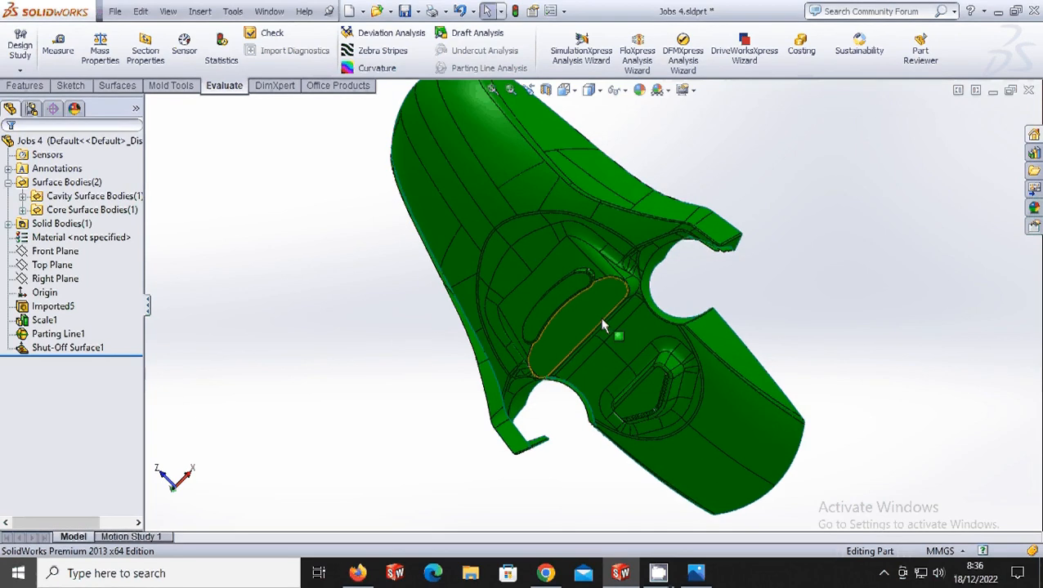
# Step: Show the core surface body again and return the fender to the isometric view
pyautogui.rightClick(91, 211)
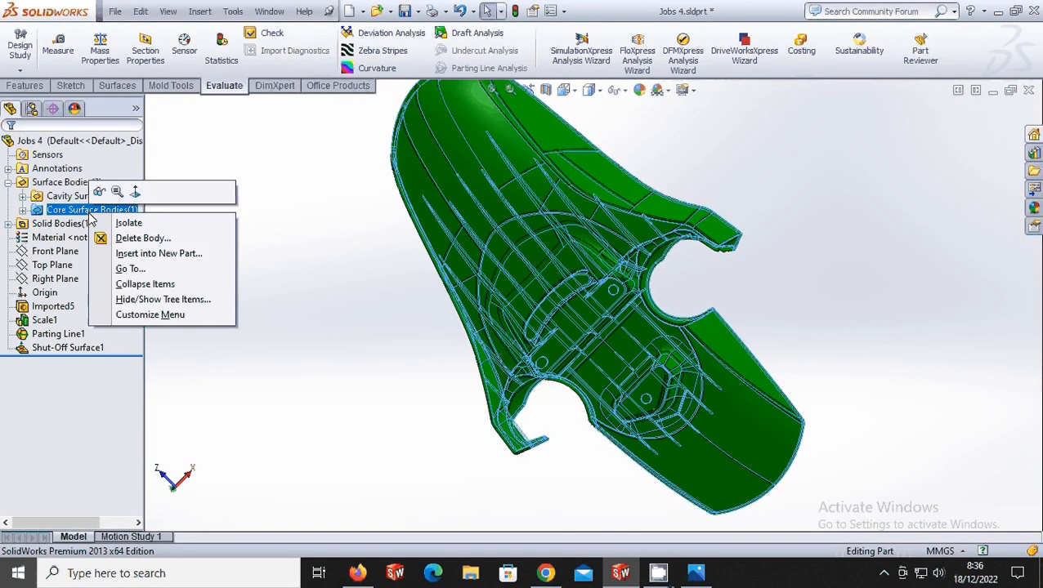
pyautogui.click(105, 197)
pyautogui.click(398, 332)
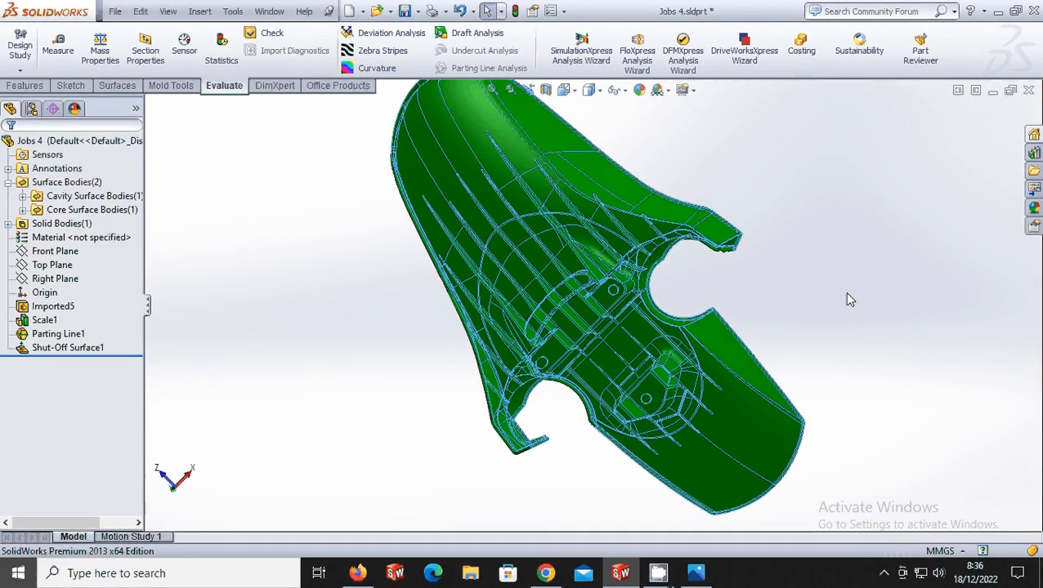
pyautogui.moveTo(787, 315); pyautogui.dragTo(840, 467, button='middle')
pyautogui.moveTo(903, 393); pyautogui.dragTo(803, 442)
pyautogui.click(487, 11)
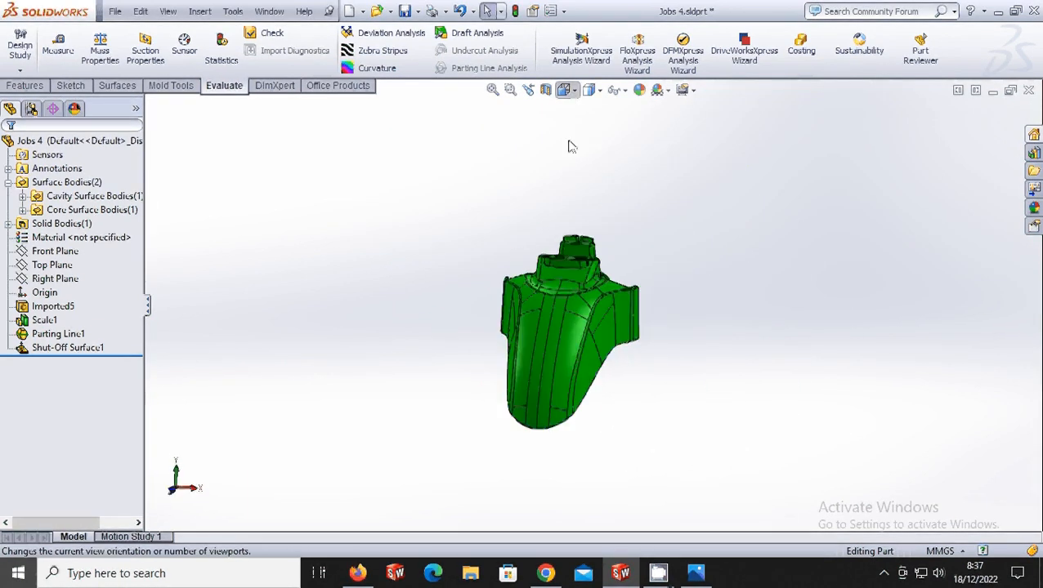
pyautogui.click(588, 90)
pyautogui.click(601, 170)
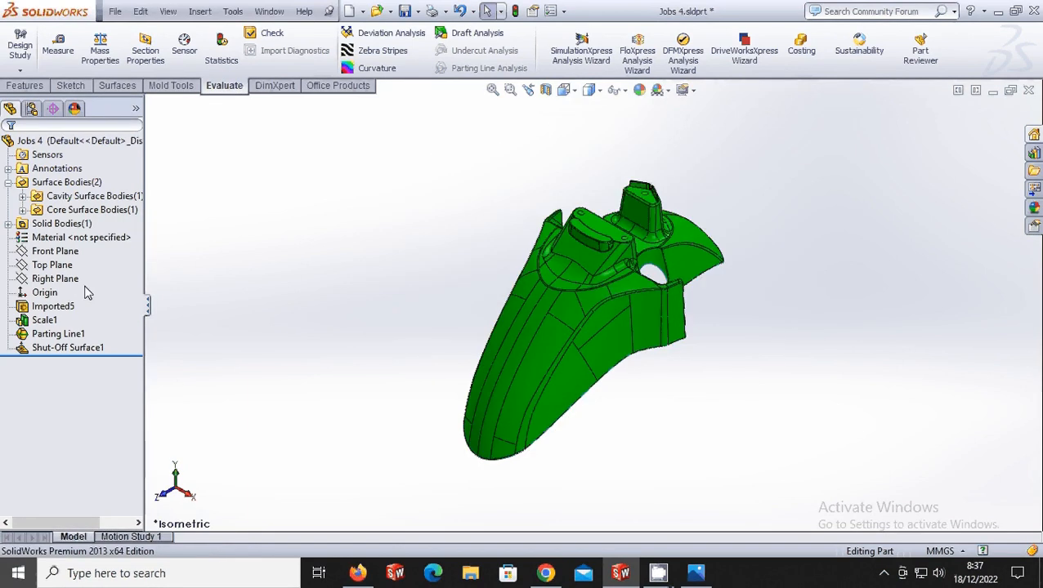
# Step: Hide the cavity surface body and examine the core surface around the bosses and ribs
pyautogui.rightClick(85, 197)
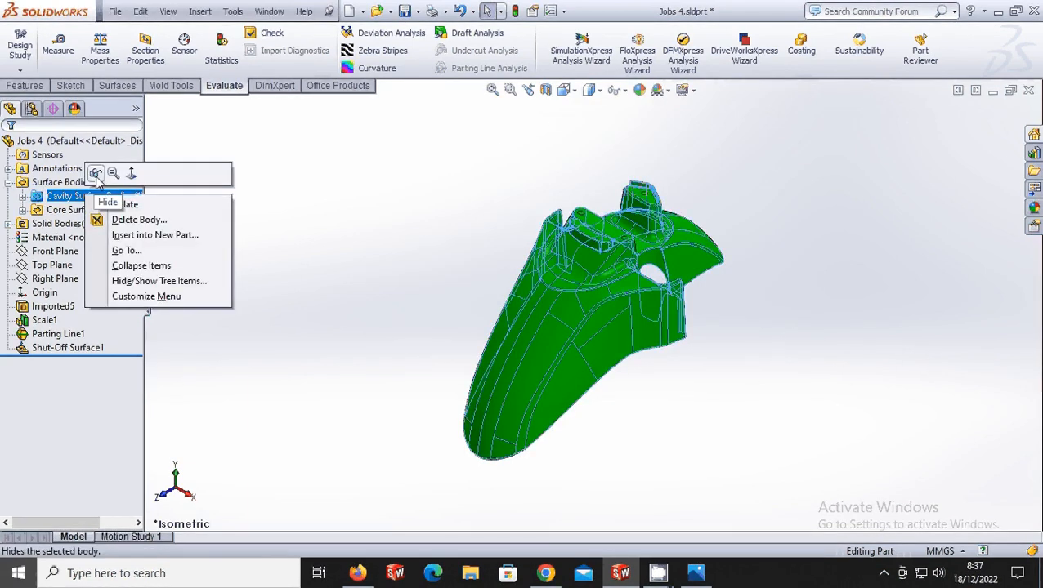
pyautogui.click(114, 203)
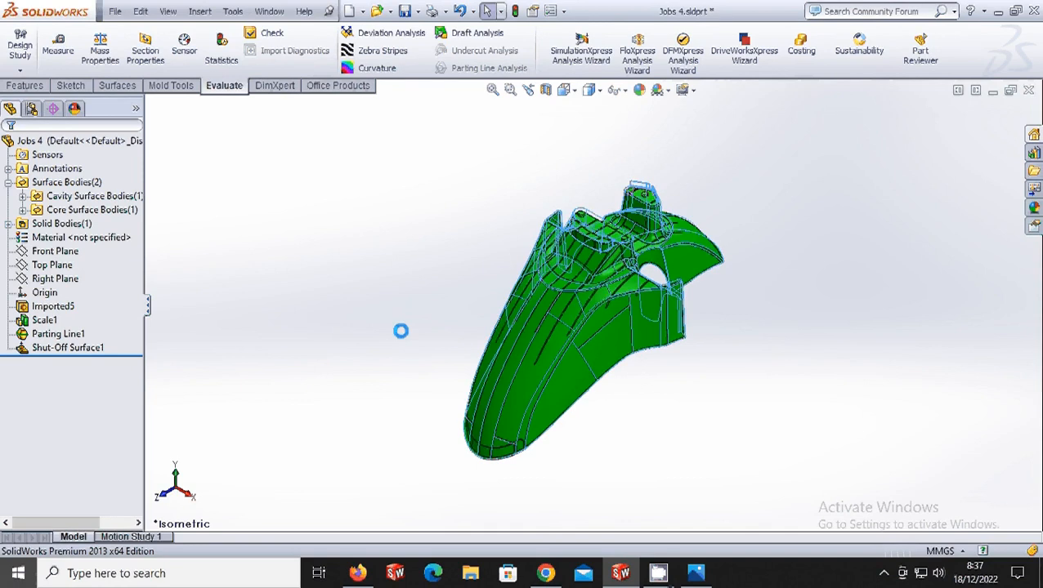
pyautogui.scroll(-4, 572, 249)
pyautogui.scroll(-4, 570, 246)
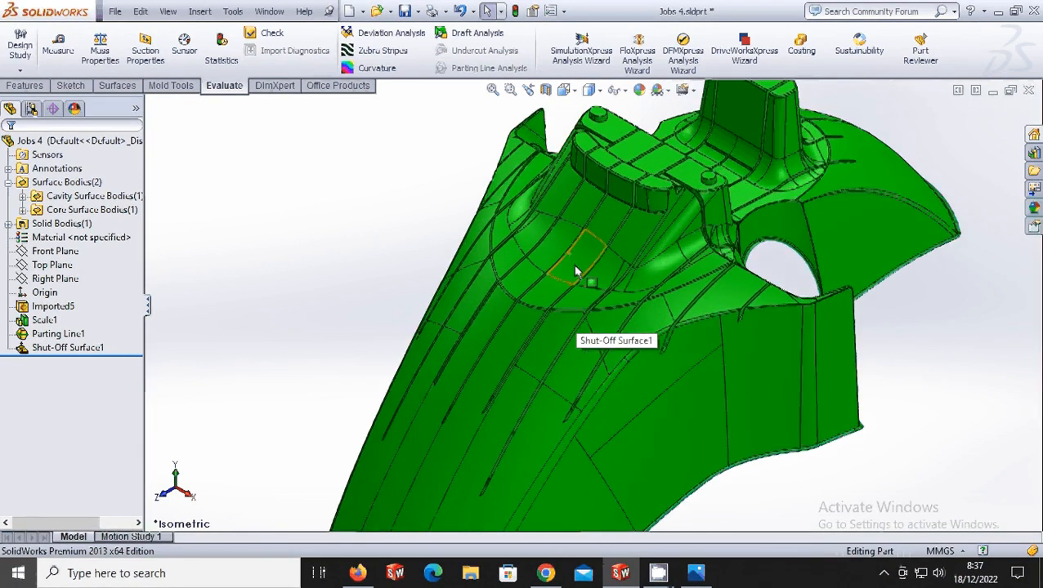
pyautogui.scroll(5, 624, 344)
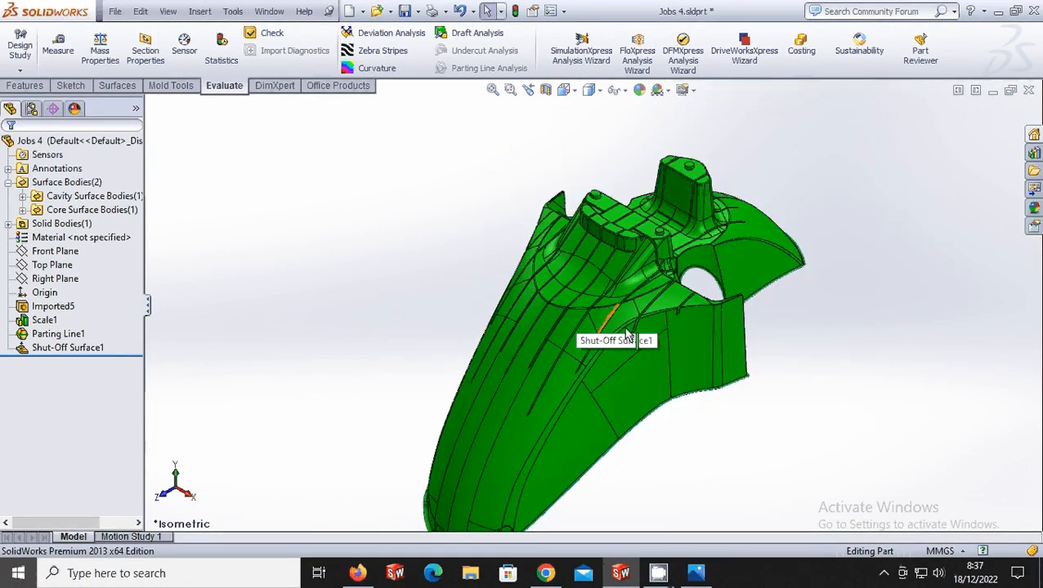
pyautogui.moveTo(665, 400); pyautogui.dragTo(652, 401, button='middle')
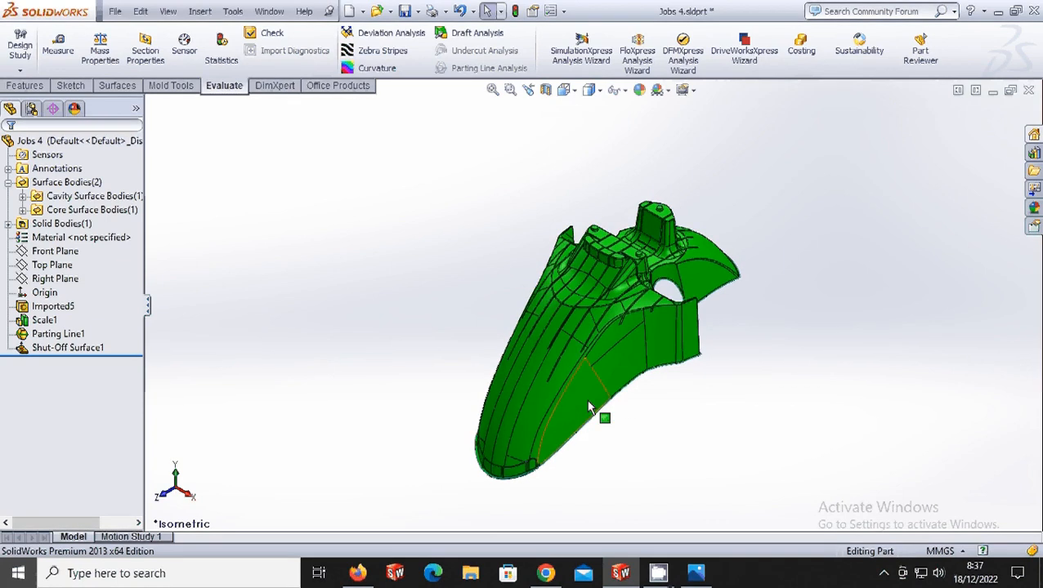
# Step: Show the cavity surface body again and look over the complete fender surface
pyautogui.click(84, 211)
pyautogui.rightClick(84, 215)
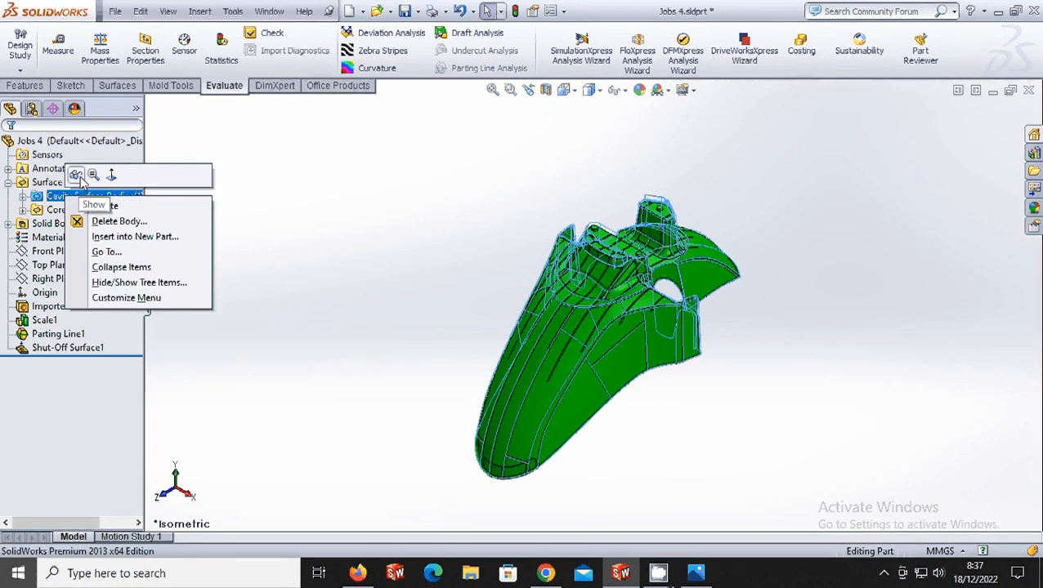
pyautogui.press('Escape')
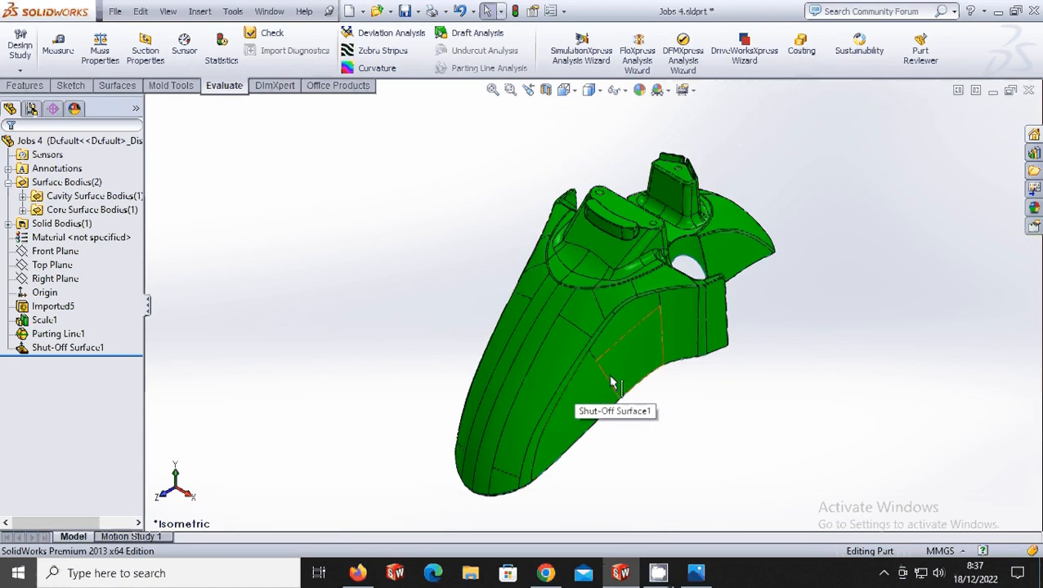
pyautogui.moveTo(617, 412); pyautogui.dragTo(743, 366, button='middle')
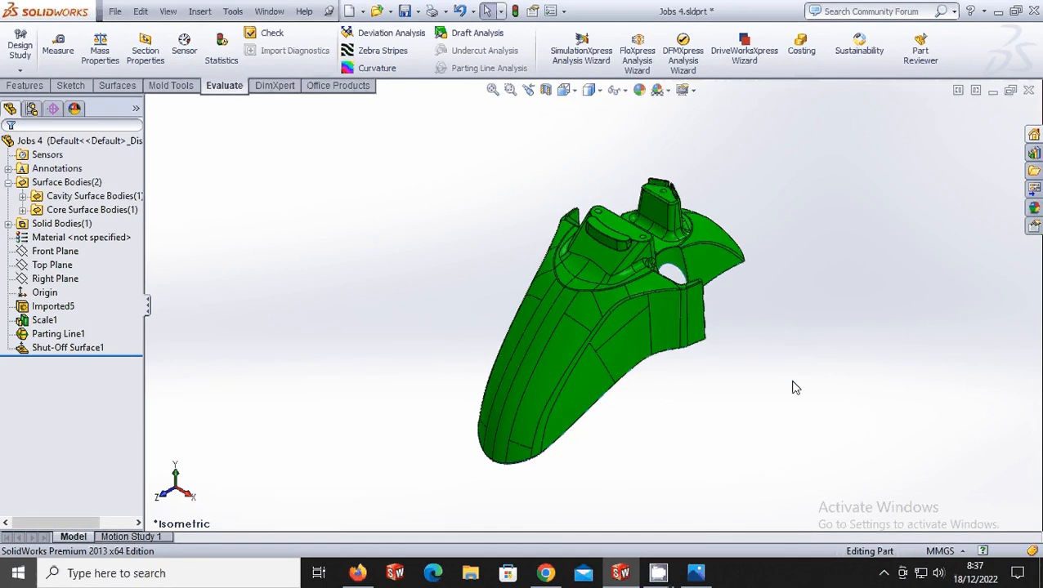
pyautogui.moveTo(734, 344); pyautogui.dragTo(692, 328, button='middle')
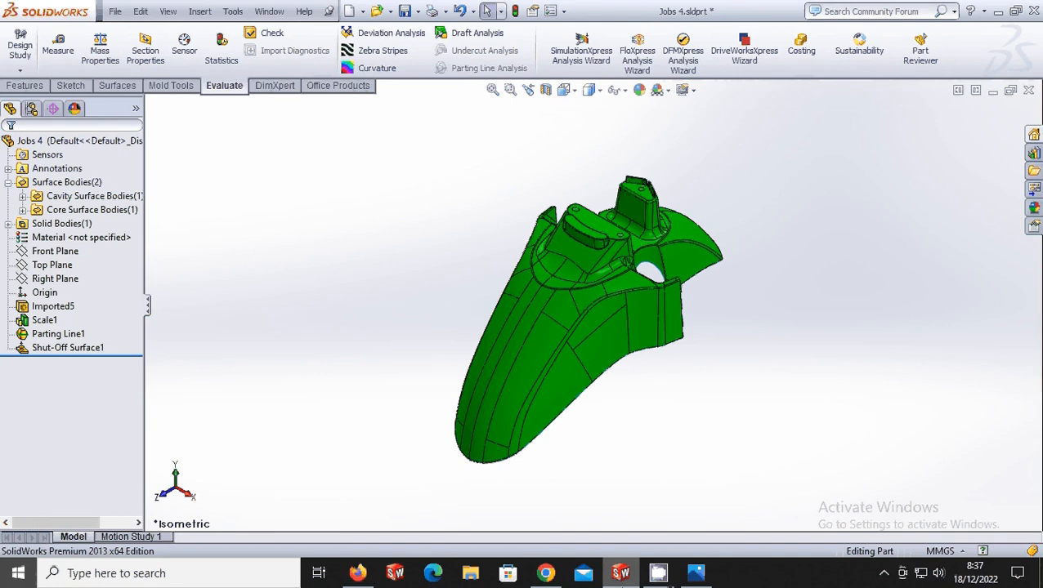
# Step: Minimize the two browser windows on the desktop and return to the SolidWorks fender part
pyautogui.click(621, 572)
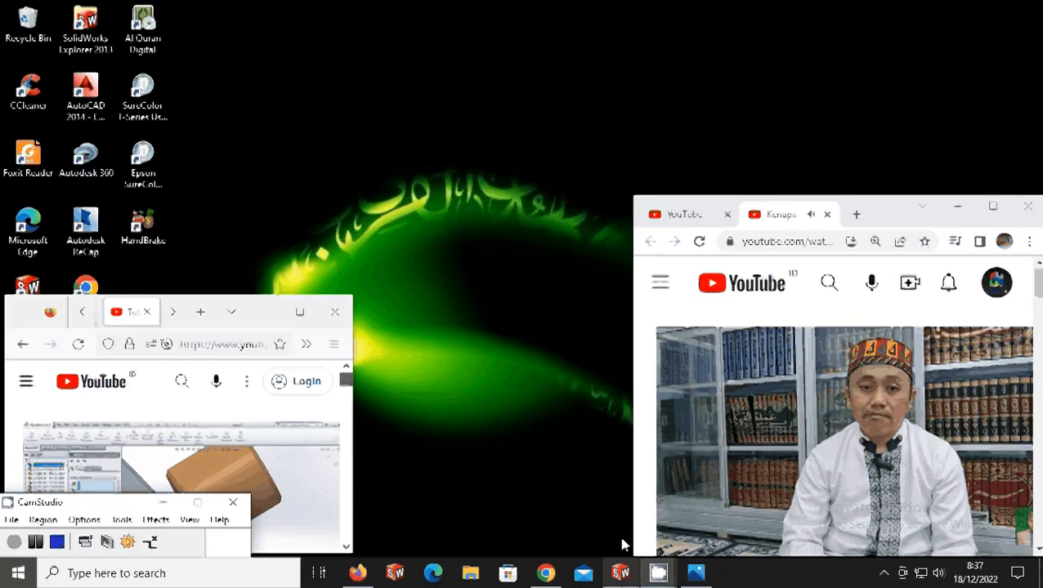
pyautogui.click(957, 206)
pyautogui.click(264, 312)
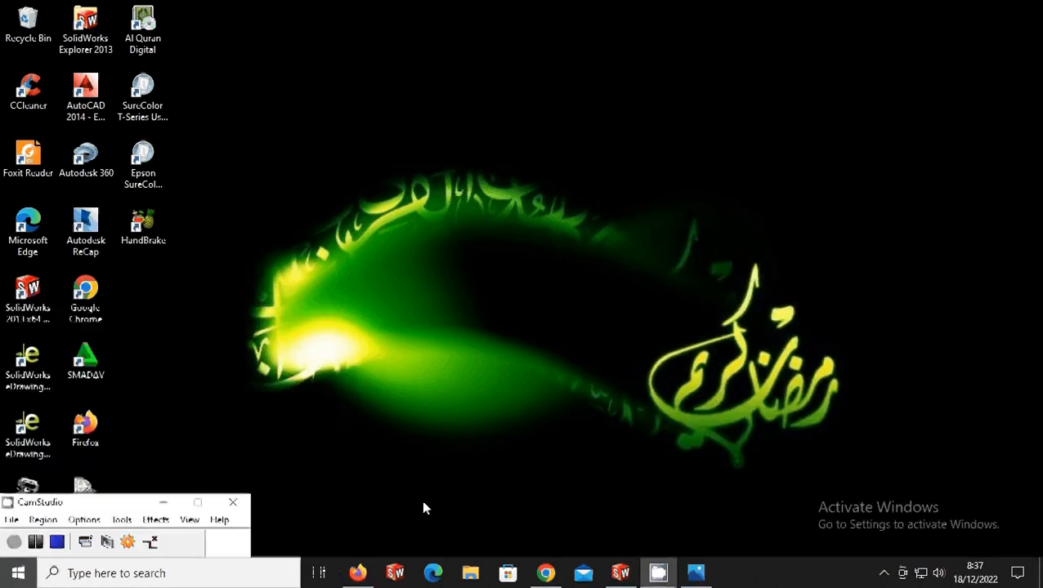
pyautogui.click(620, 573)
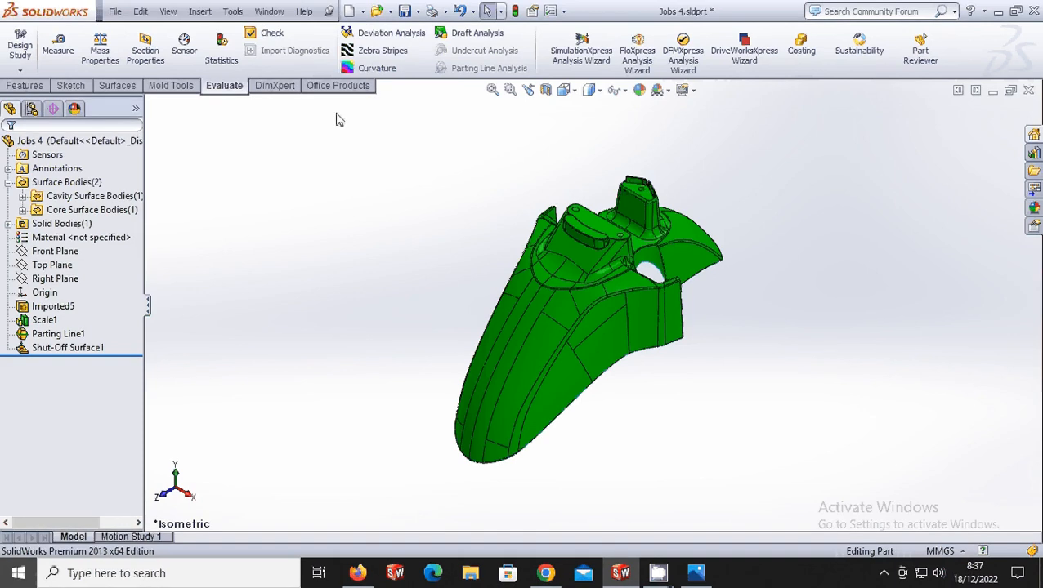
# Step: Switch to the FENDER,FR- Cavity part and inspect its fender impression in the bottom view
pyautogui.click(269, 11)
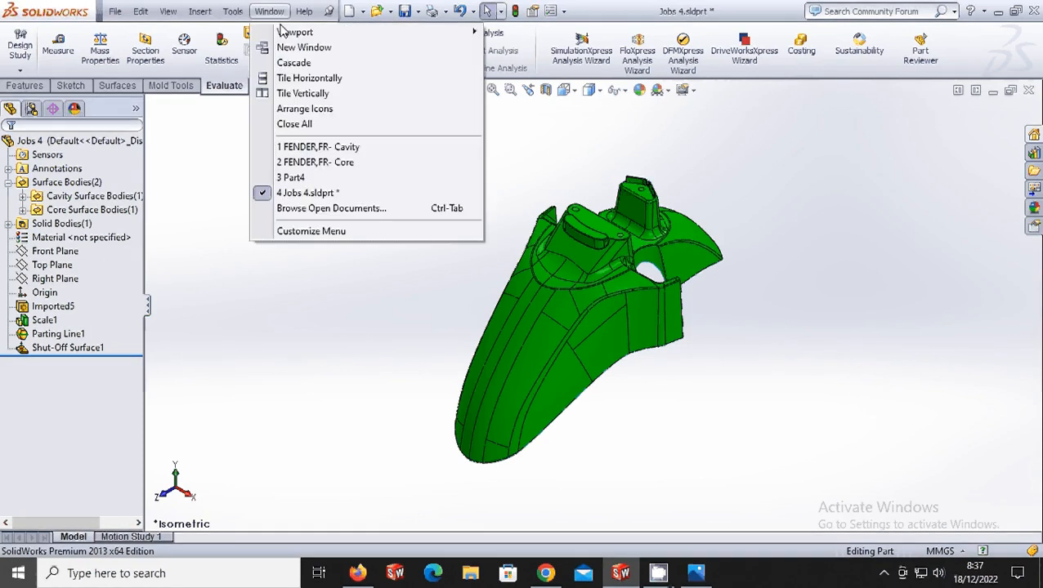
pyautogui.click(314, 148)
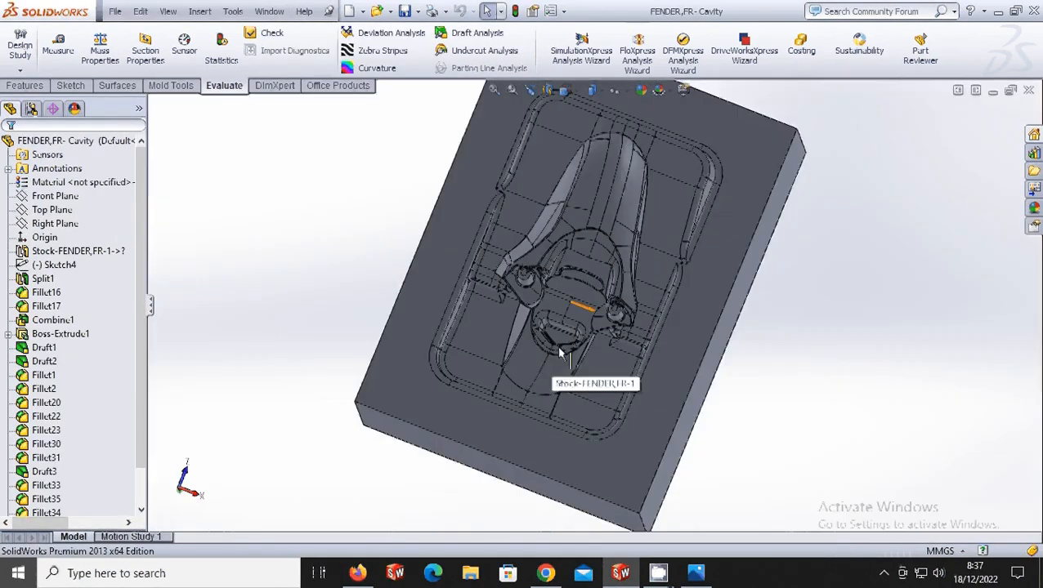
pyautogui.scroll(5, 560, 353)
pyautogui.click(566, 91)
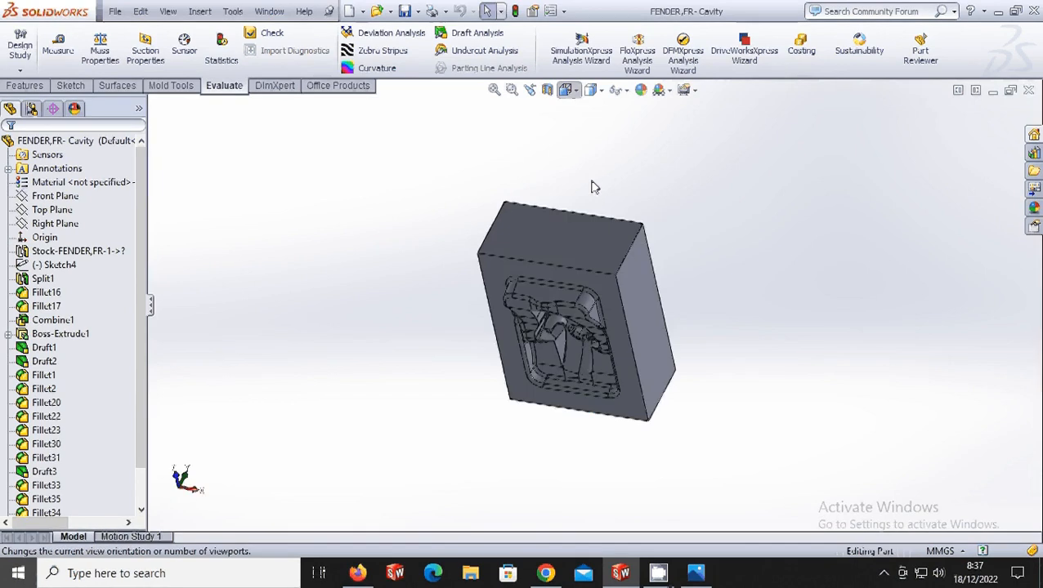
pyautogui.click(585, 166)
pyautogui.scroll(-4, 622, 352)
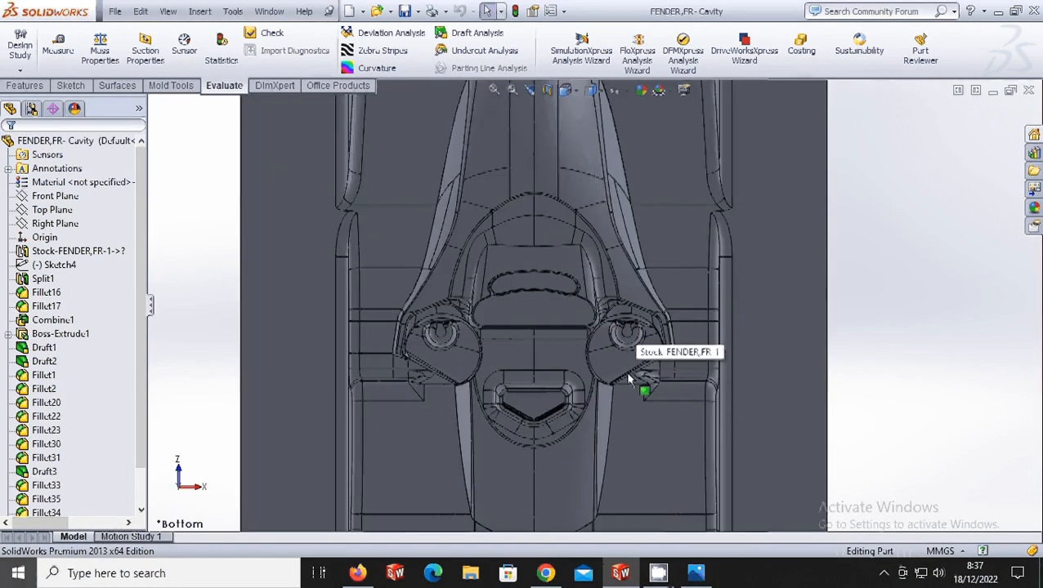
pyautogui.scroll(-2, 617, 346)
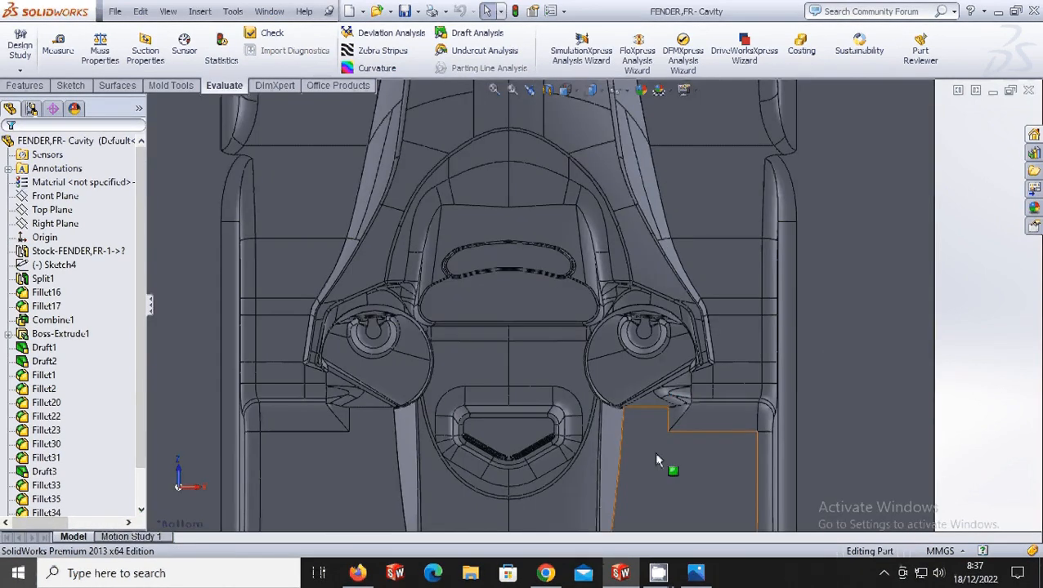
# Step: Examine the cavity block's recess and parting surfaces from several angles, ending in the bottom view
pyautogui.moveTo(651, 453); pyautogui.dragTo(696, 487, button='middle')
pyautogui.scroll(6, 654, 395)
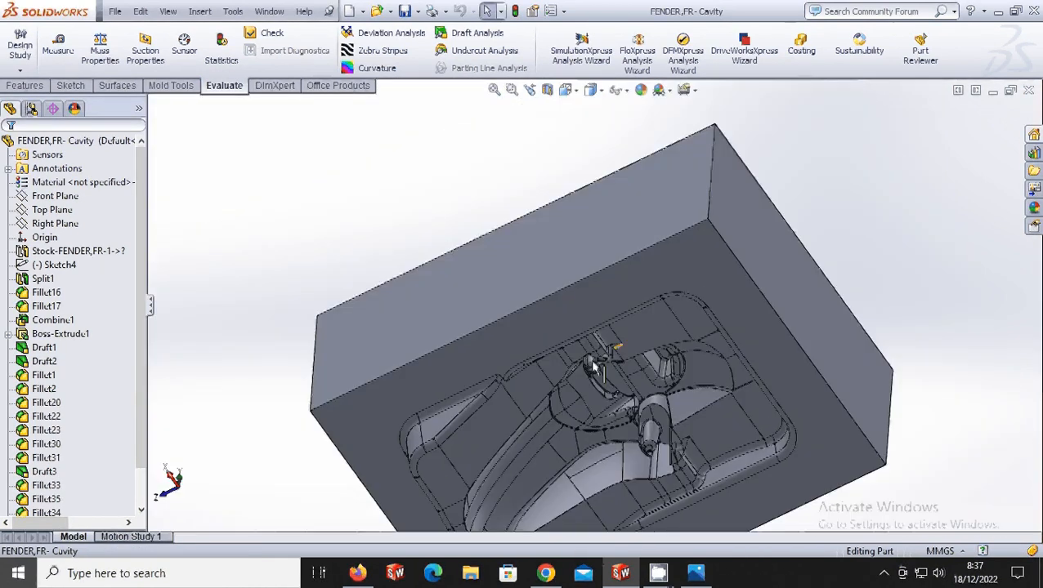
pyautogui.moveTo(595, 369); pyautogui.dragTo(621, 392, button='middle')
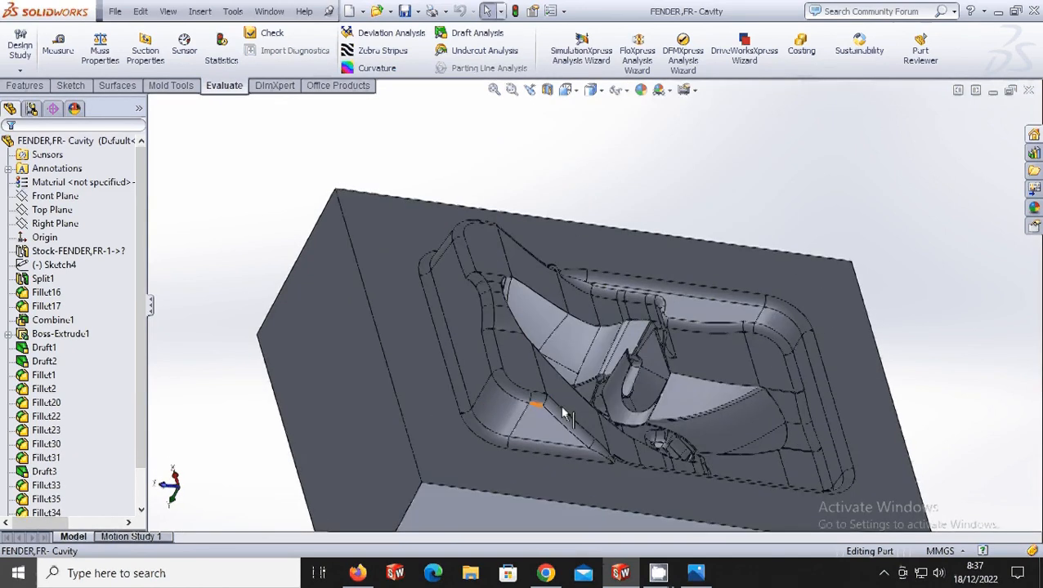
pyautogui.scroll(-5, 643, 400)
pyautogui.scroll(6, 643, 401)
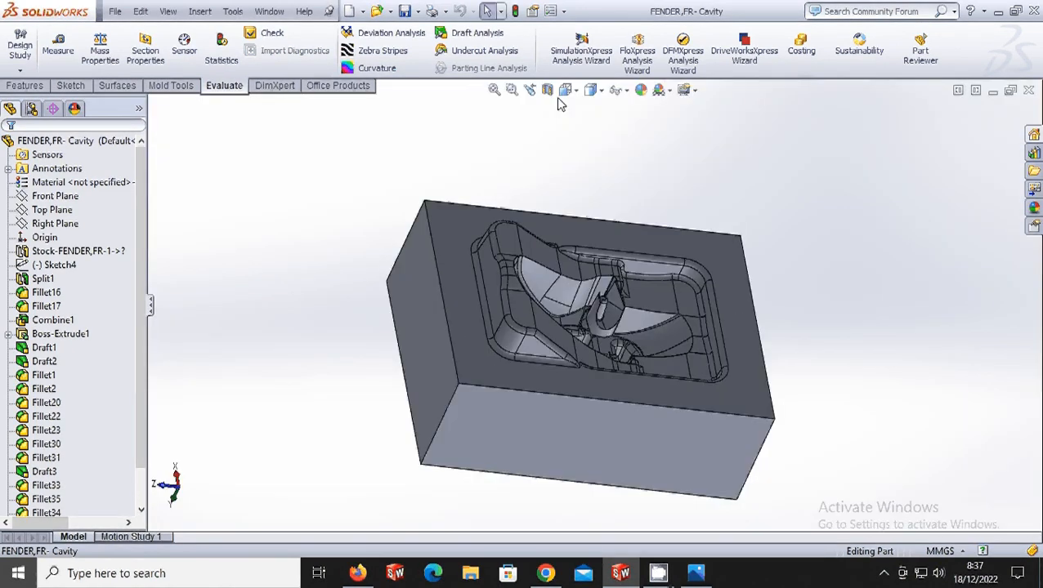
pyautogui.click(566, 90)
pyautogui.click(586, 168)
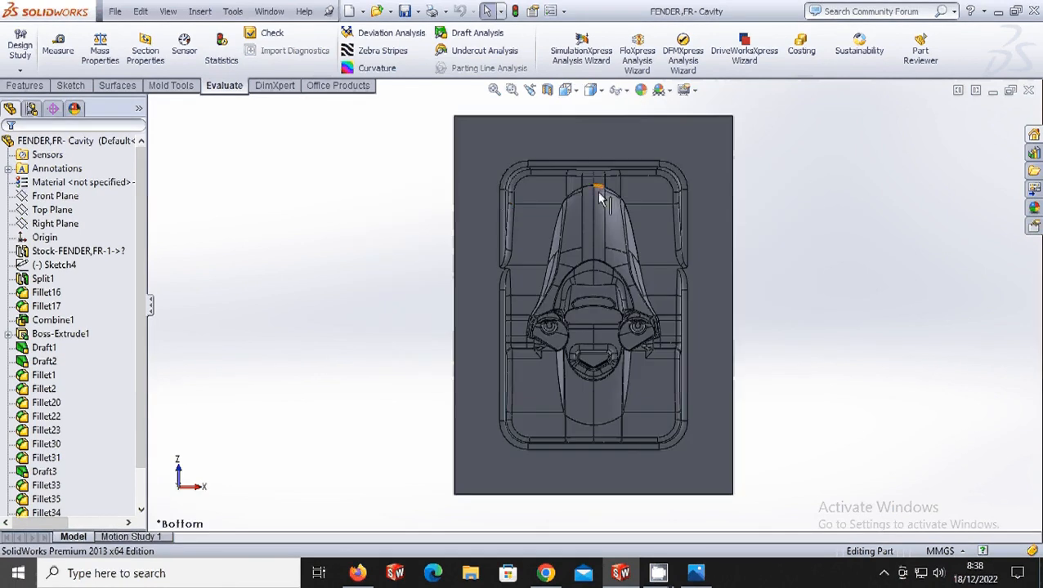
# Step: Switch to the FENDER,FR- Core part and orient the core block to the top view
pyautogui.click(269, 11)
pyautogui.click(327, 163)
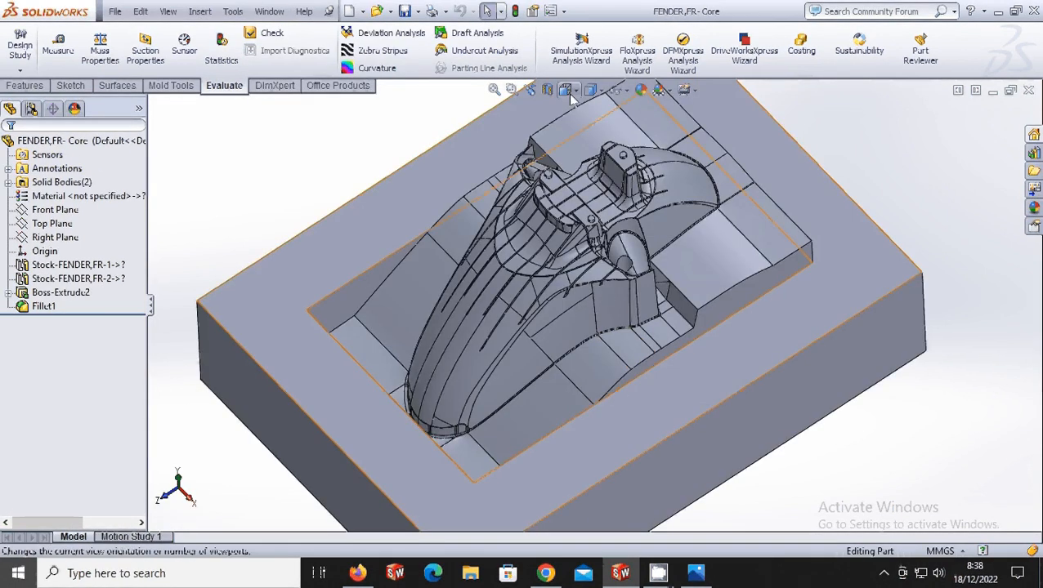
pyautogui.moveTo(611, 263); pyautogui.dragTo(614, 221, button='middle')
pyautogui.scroll(4, 613, 221)
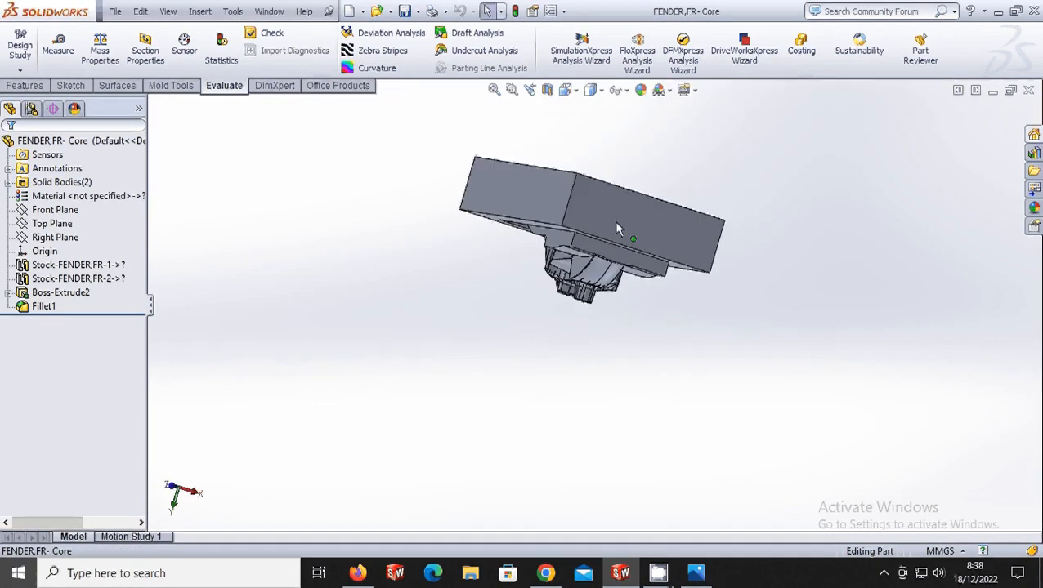
pyautogui.click(575, 93)
pyautogui.click(577, 125)
pyautogui.click(586, 129)
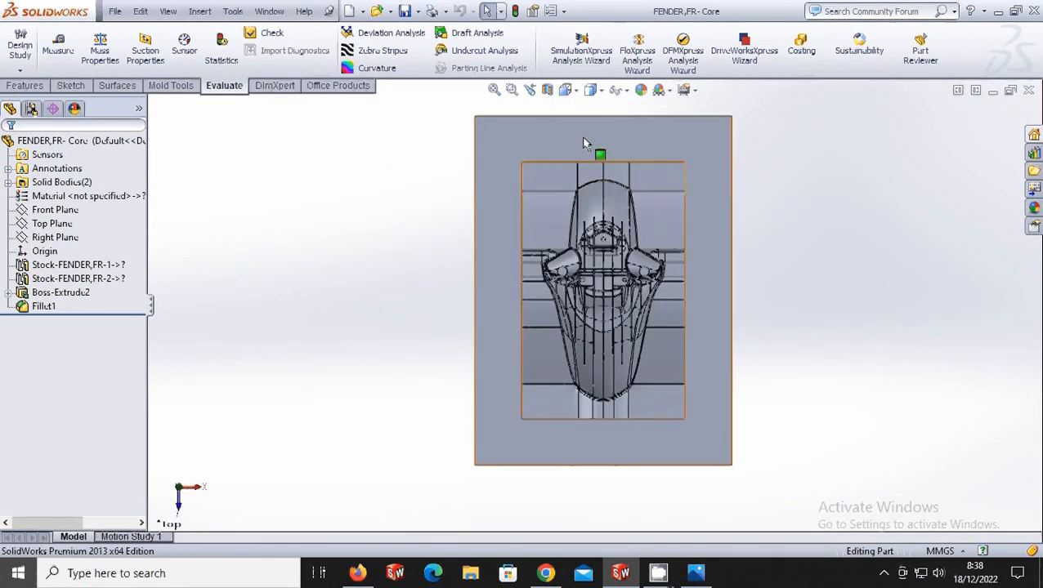
# Step: Examine the core block's raised fender form, bosses and surrounding parting surfaces from several angles, ending in the top view
pyautogui.scroll(-2, 670, 296)
pyautogui.moveTo(670, 297); pyautogui.dragTo(600, 150, button='middle')
pyautogui.scroll(4, 600, 150)
pyautogui.click(570, 90)
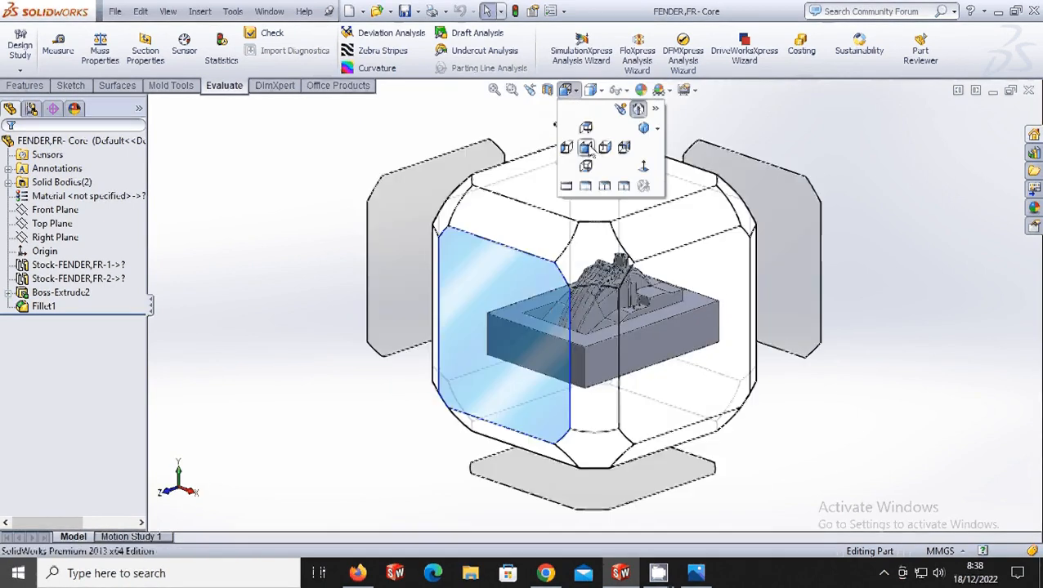
pyautogui.click(593, 150)
pyautogui.scroll(-11, 648, 273)
pyautogui.scroll(1, 628, 270)
pyautogui.moveTo(628, 269); pyautogui.dragTo(467, 204, button='middle')
pyautogui.scroll(8, 603, 262)
pyautogui.scroll(-5, 599, 301)
pyautogui.moveTo(597, 300); pyautogui.dragTo(563, 245, button='middle')
pyautogui.scroll(2, 562, 242)
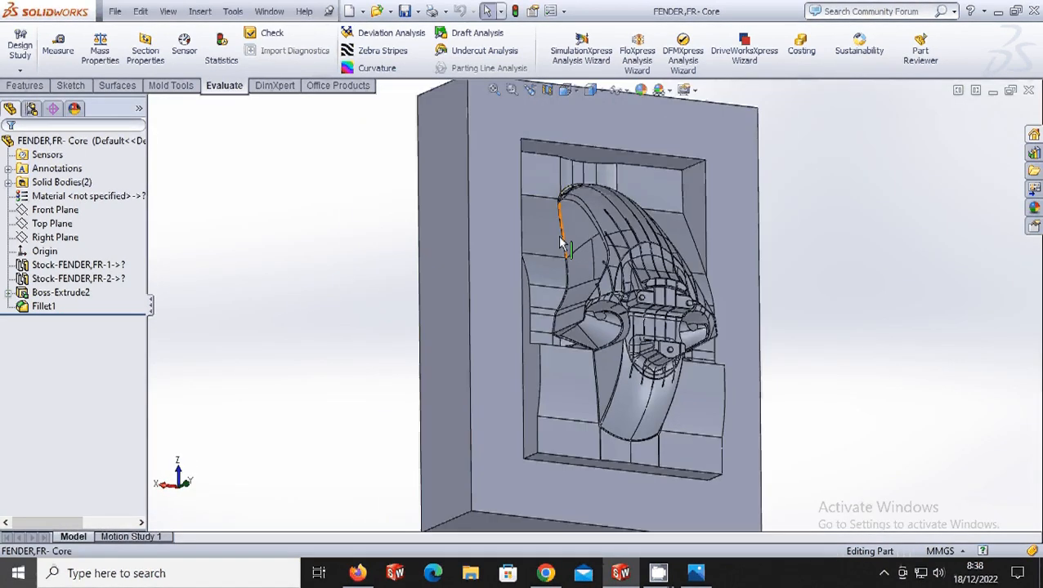
pyautogui.scroll(-4, 619, 335)
pyautogui.moveTo(619, 334); pyautogui.dragTo(613, 282, button='middle')
pyautogui.scroll(6, 642, 355)
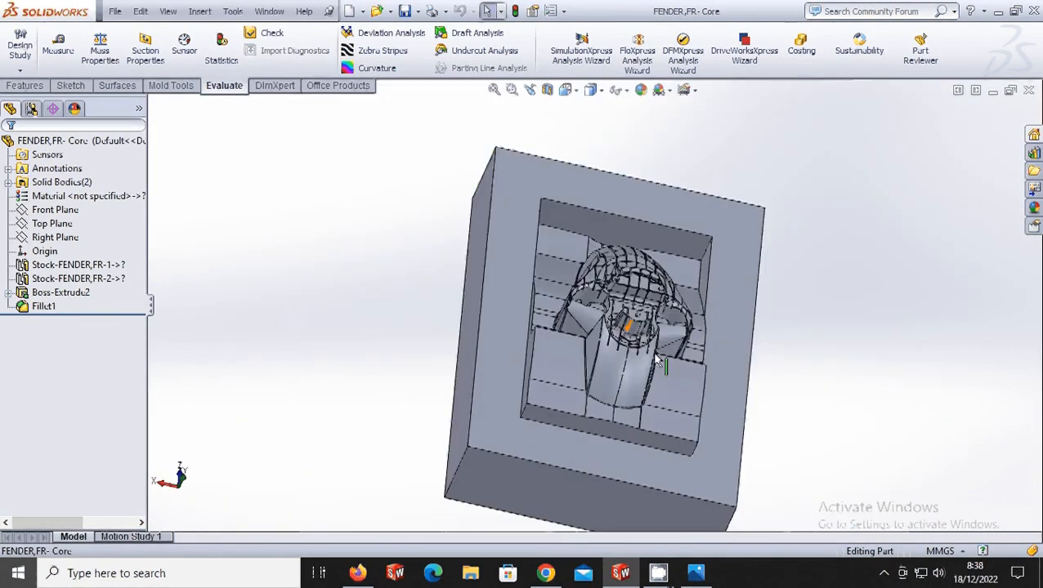
pyautogui.moveTo(647, 356); pyautogui.dragTo(593, 296, button='middle')
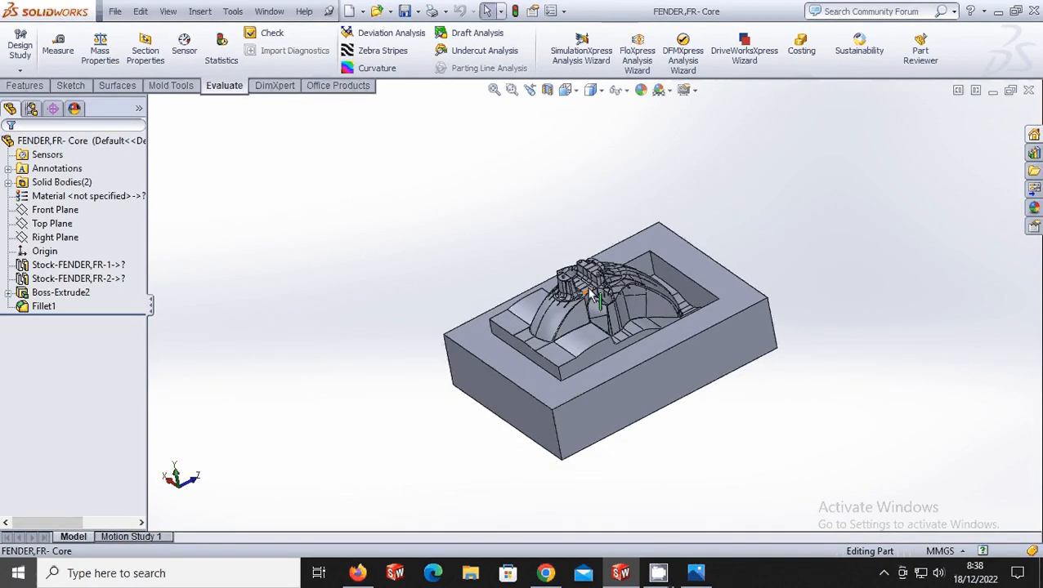
pyautogui.click(565, 90)
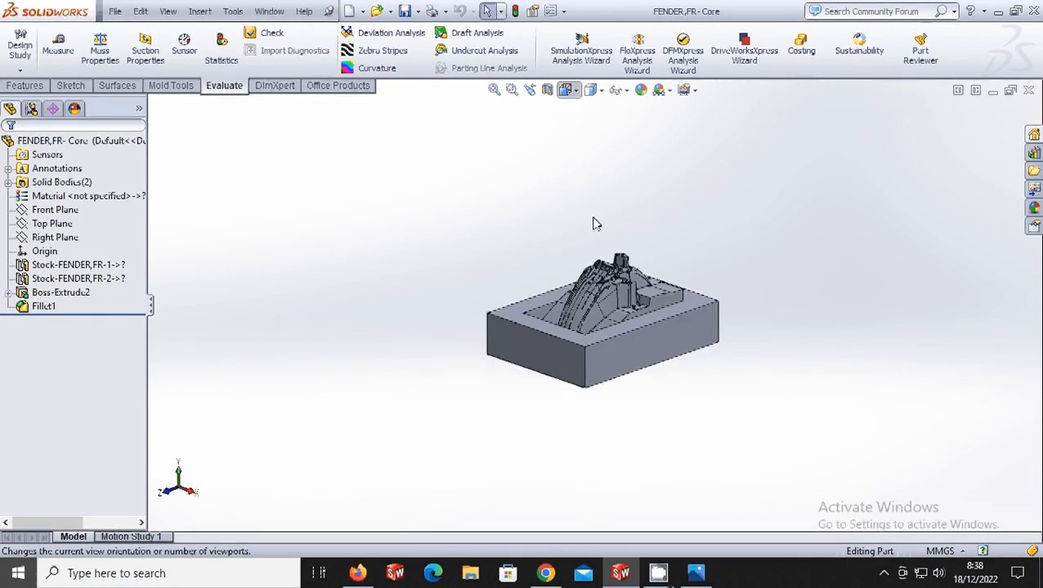
pyautogui.click(587, 150)
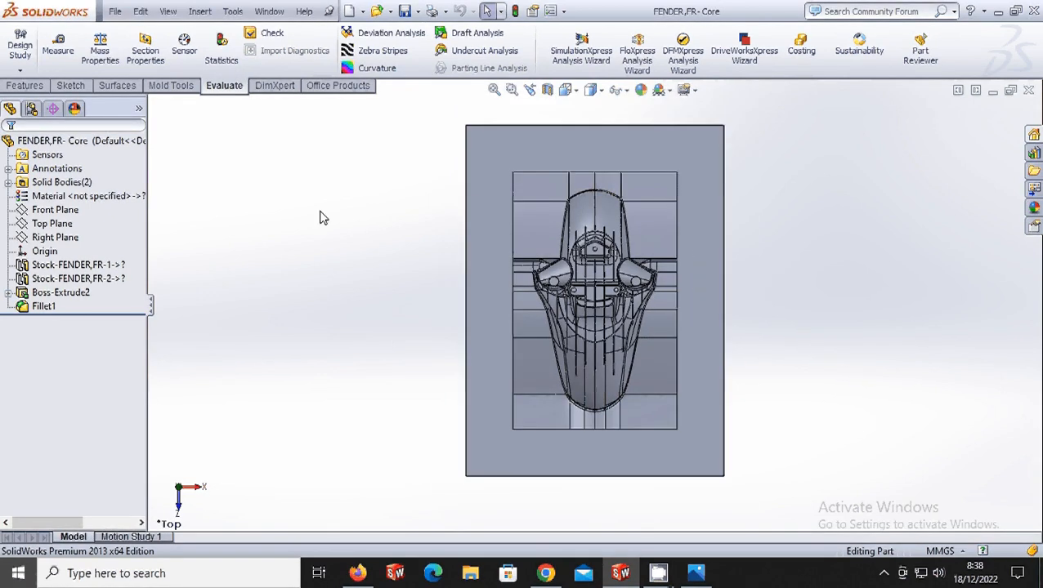
# Step: Return to the Jobs 4 part and show the imported solid fender body together with the mold surfaces
pyautogui.click(269, 11)
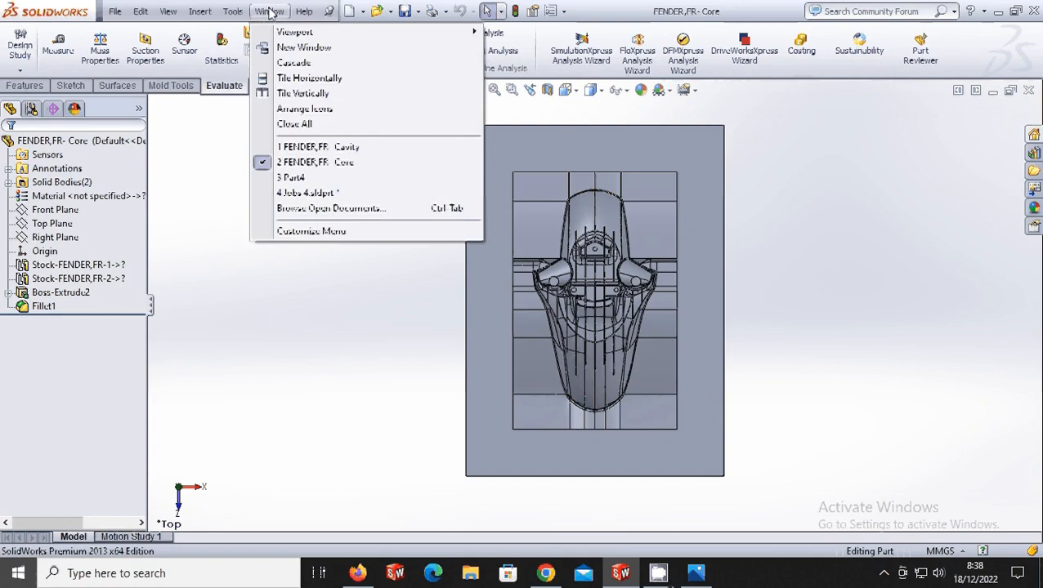
pyautogui.click(307, 194)
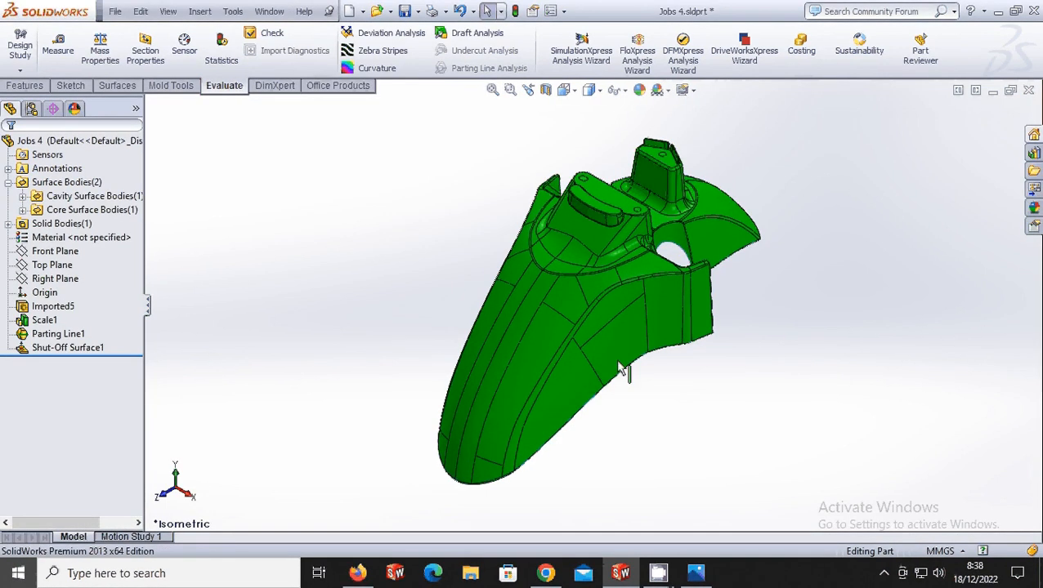
pyautogui.rightClick(72, 308)
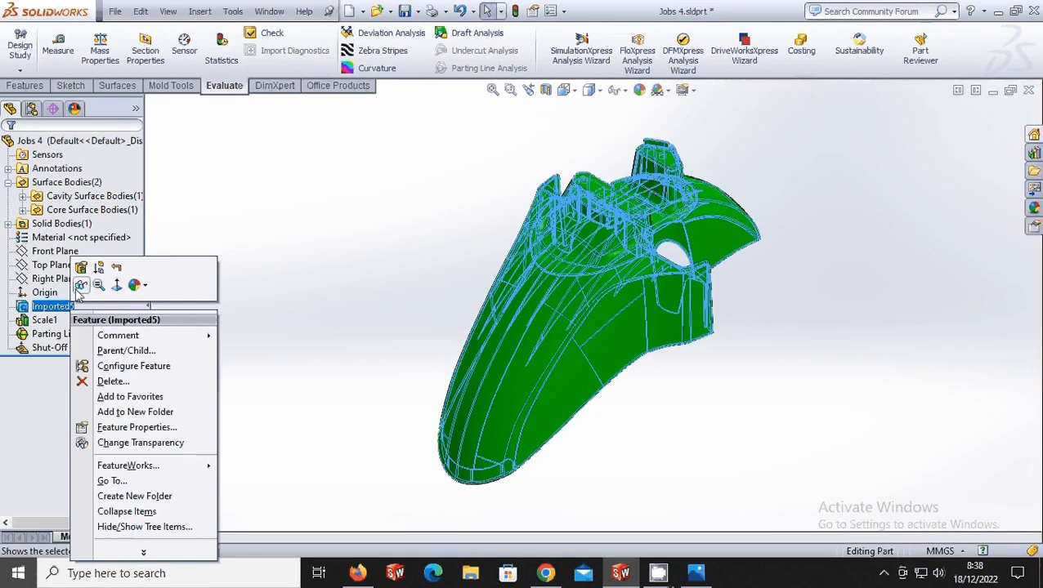
pyautogui.click(79, 287)
pyautogui.click(219, 296)
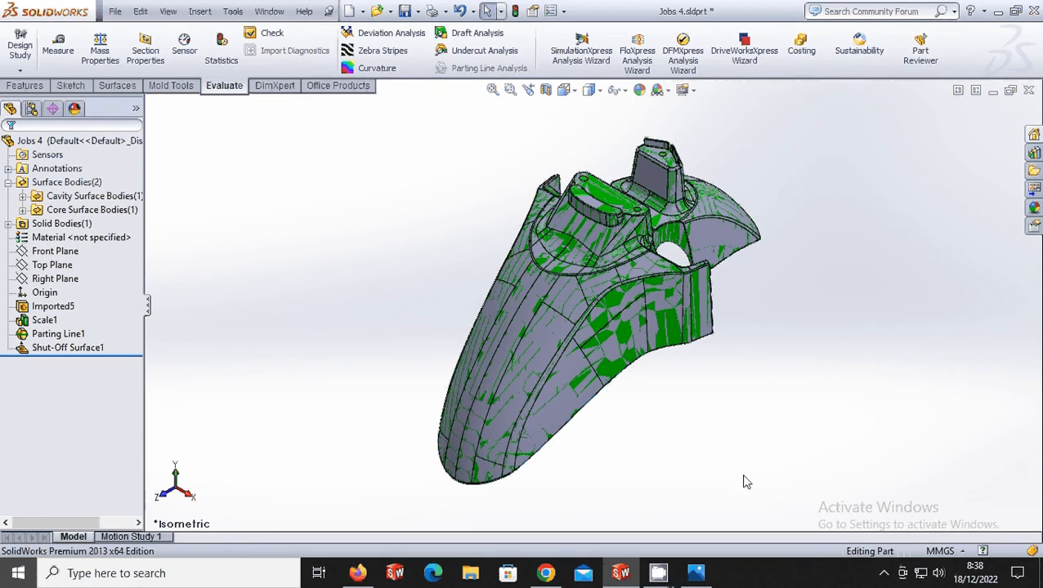
pyautogui.click(883, 572)
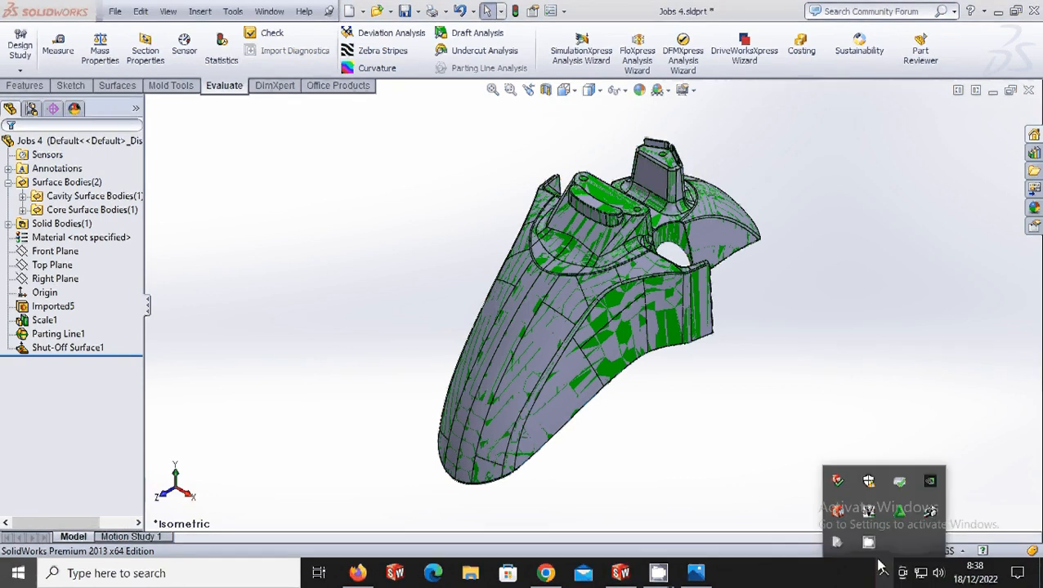